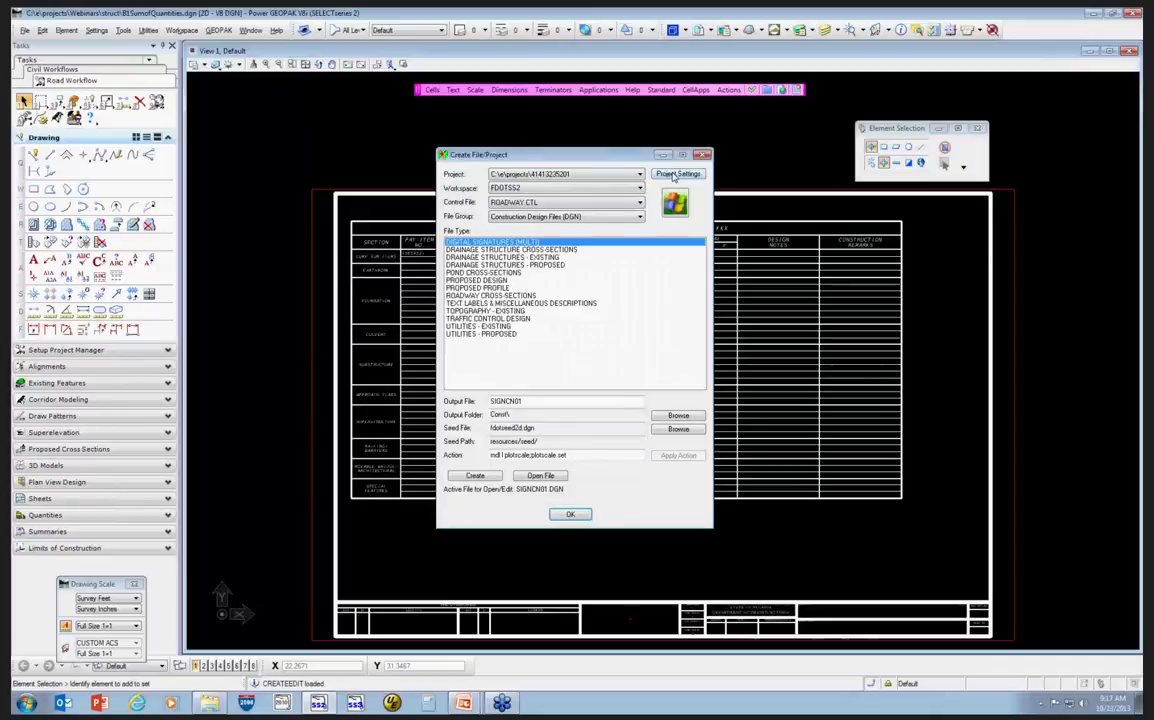
Set the active project to the Webinars folder under projects through the project settings.
left_click(676, 174)
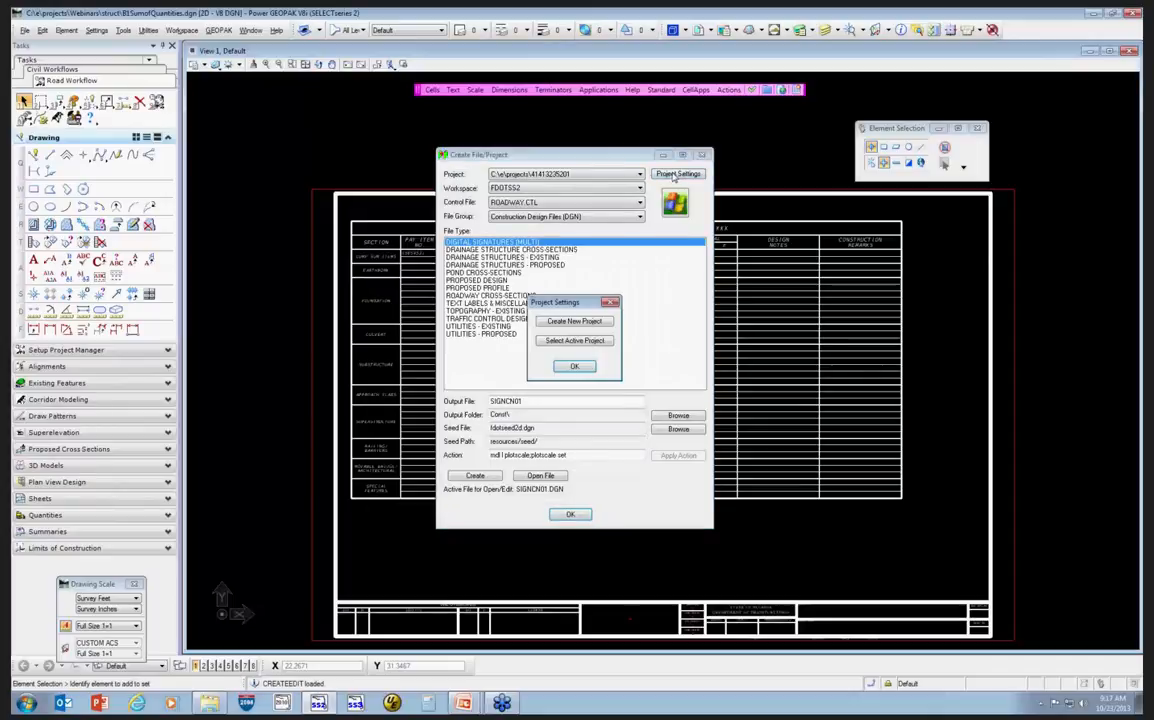
left_click(575, 340)
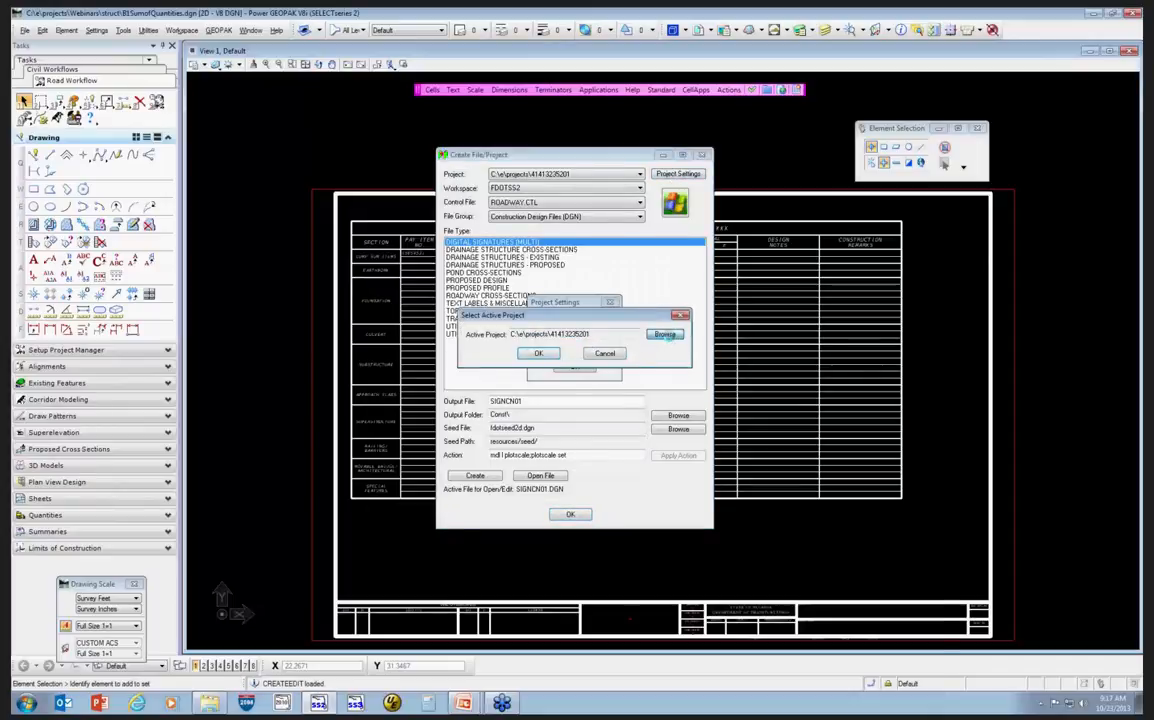
left_click(664, 334)
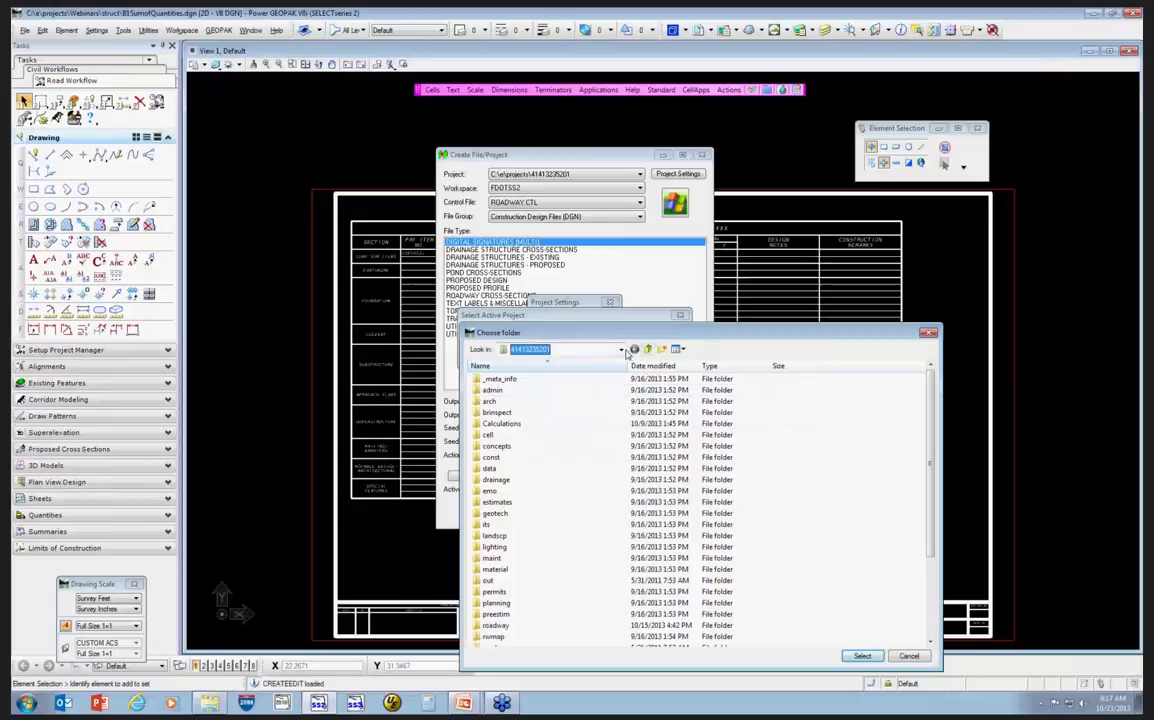
left_click(620, 349)
left_click(540, 430)
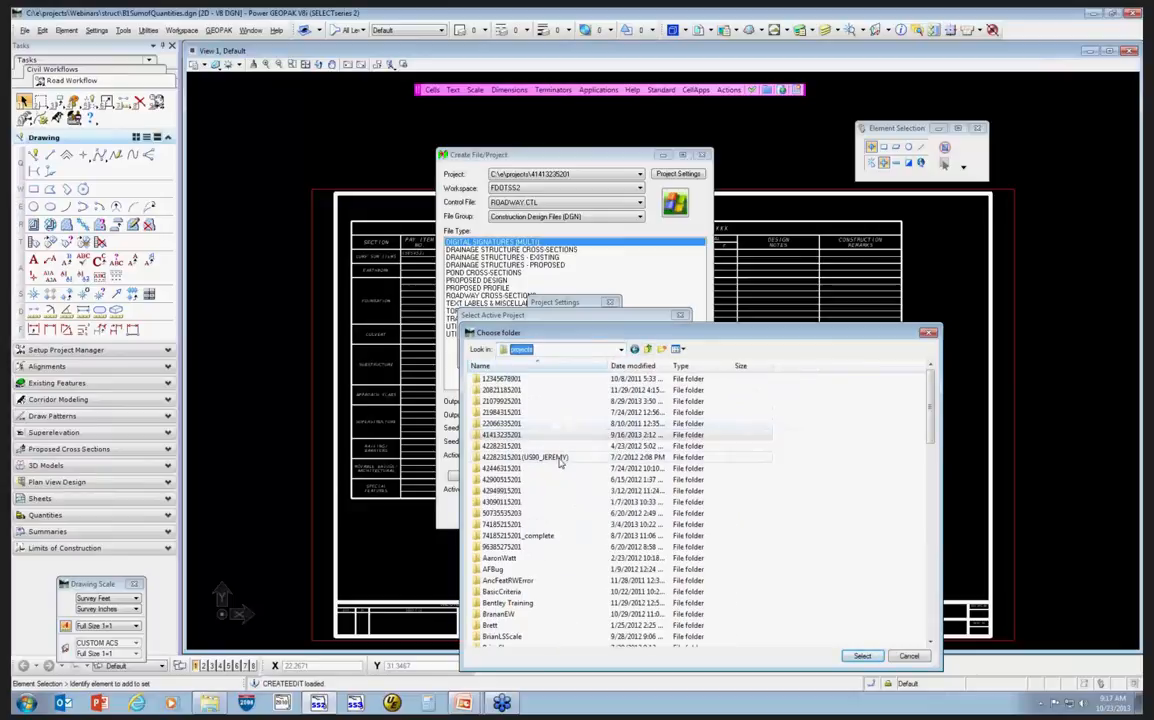
scroll(537, 530, "down", 15)
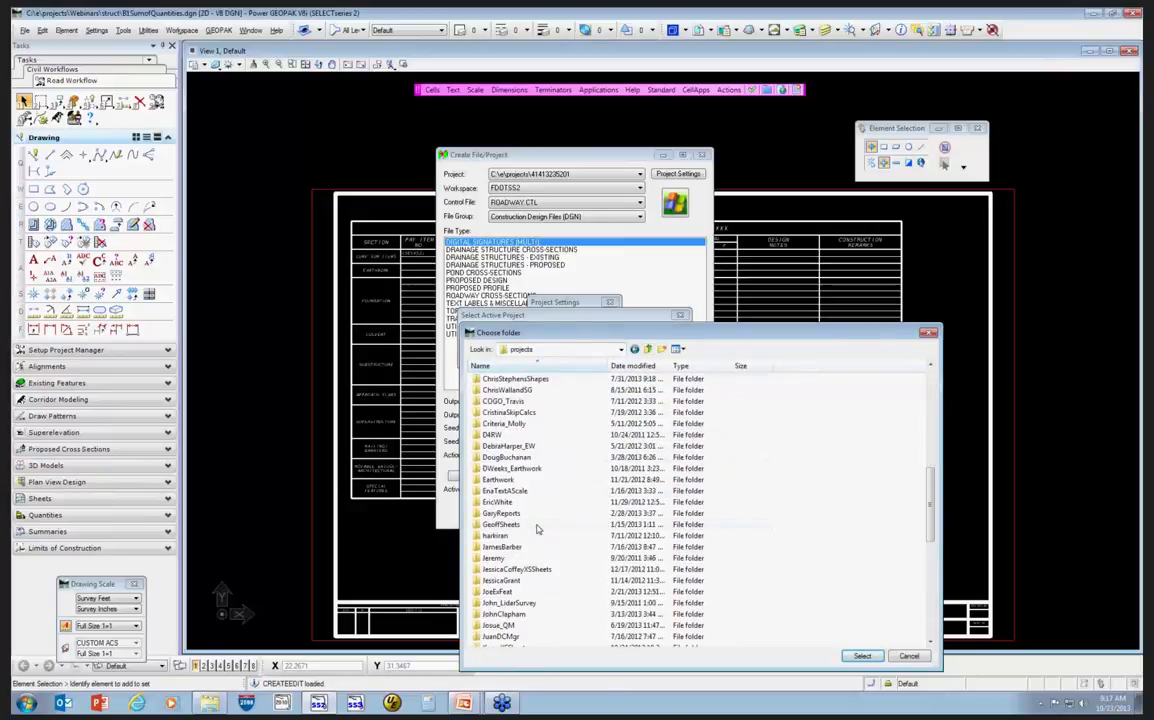
double_click(535, 626)
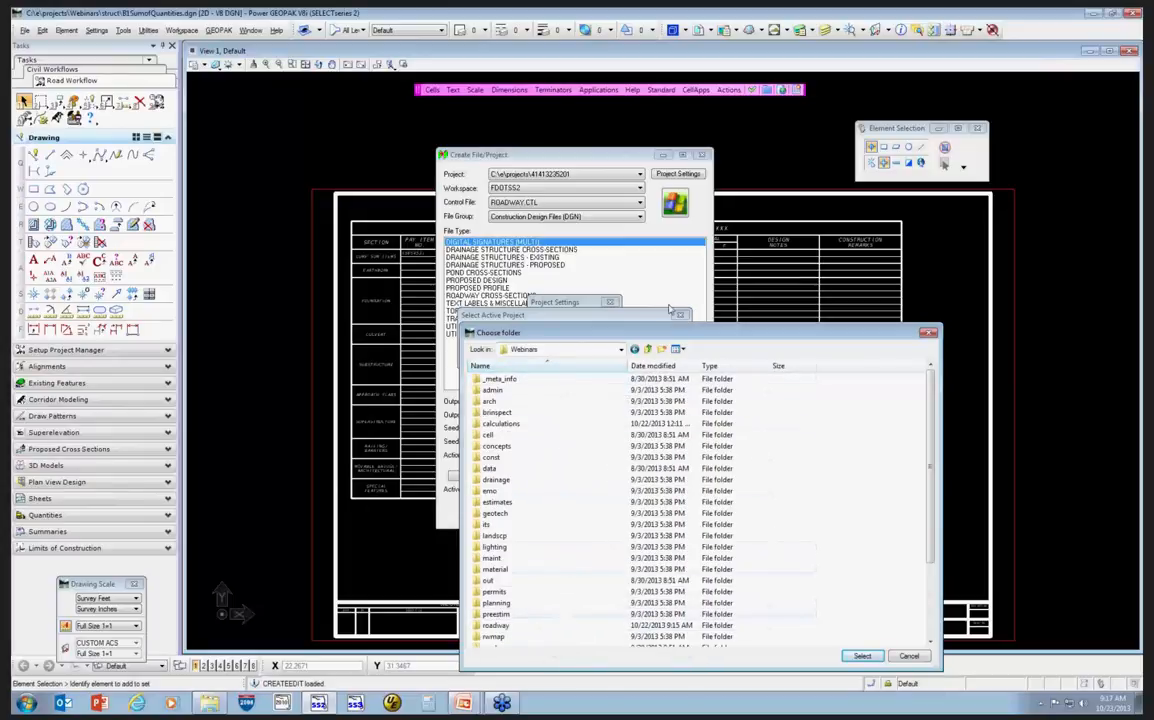
left_click(874, 657)
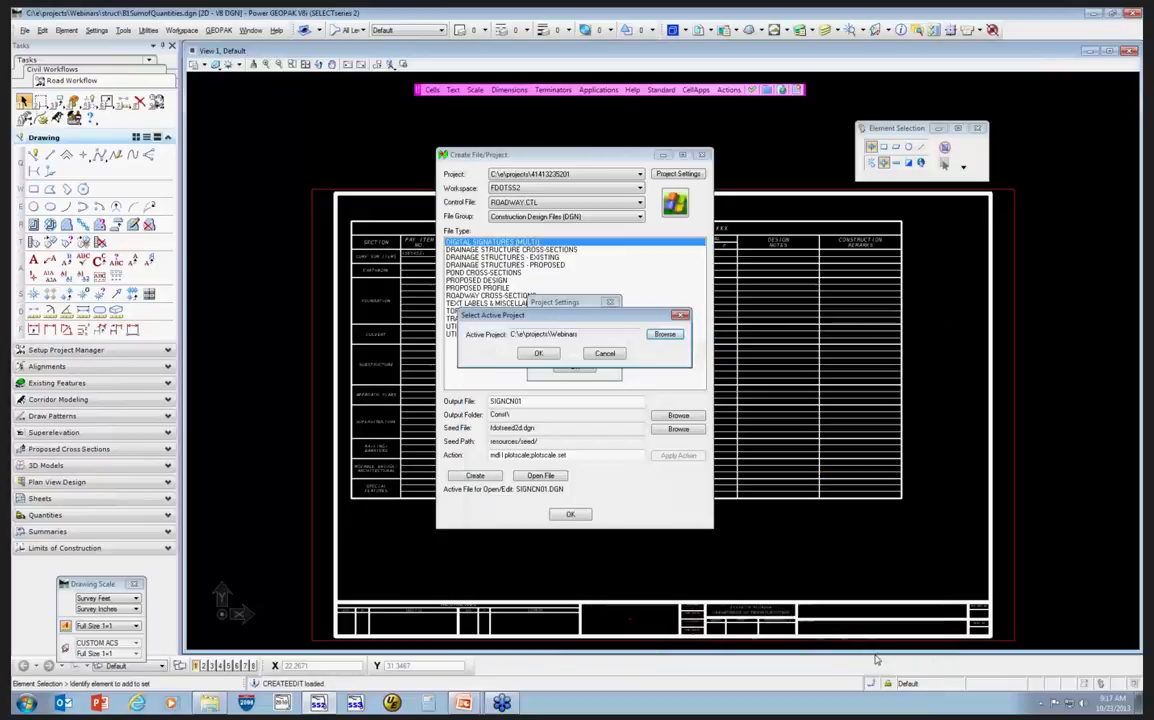
left_click(543, 355)
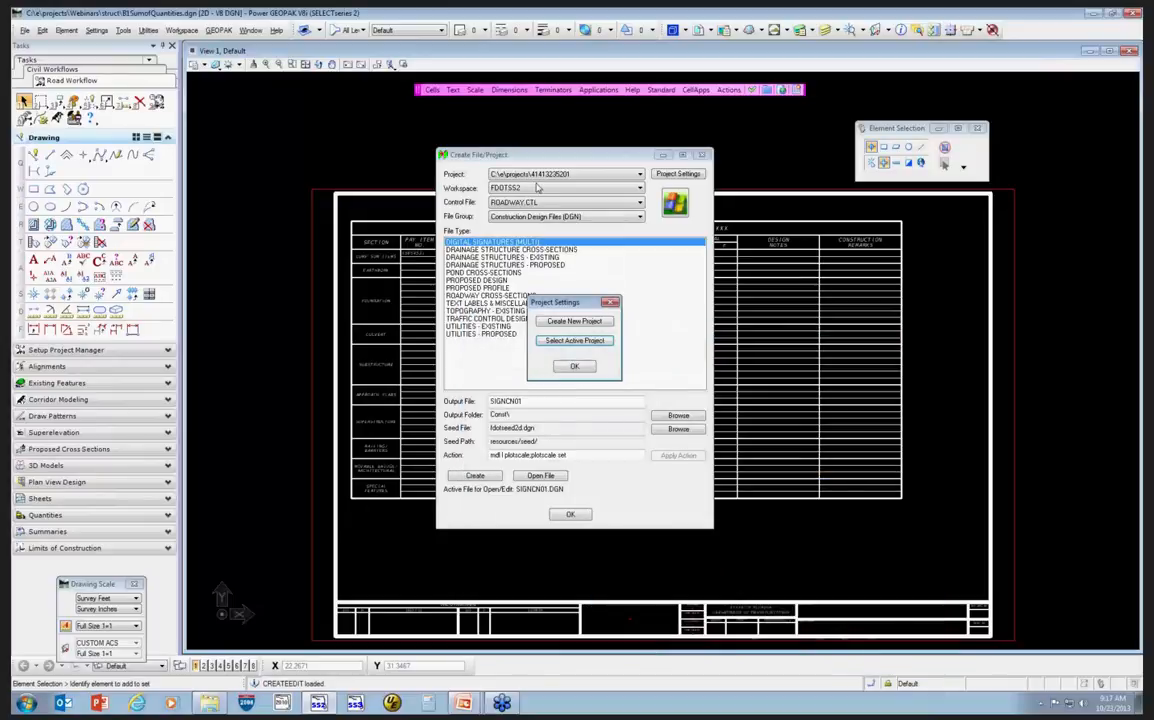
left_click(585, 367)
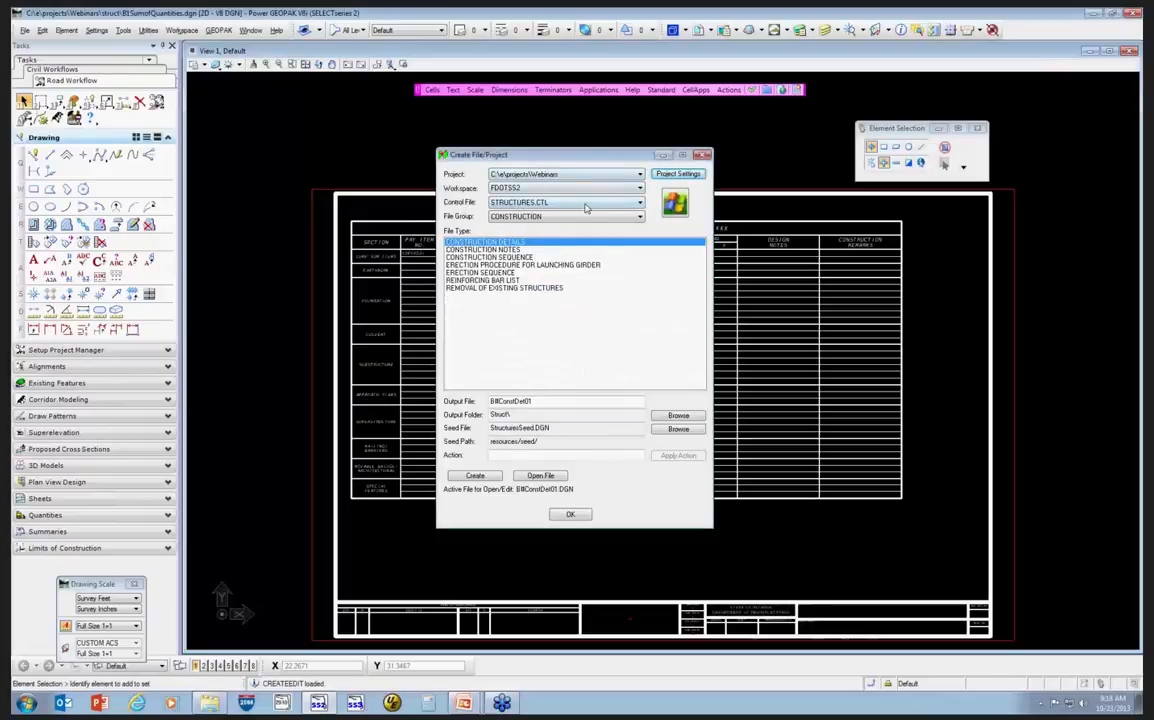
Choose the STRUCTURES.CTL control file, the PLAN SHEETS file group and the SUMMARY OF QUANTITIES file type.
left_click(528, 200)
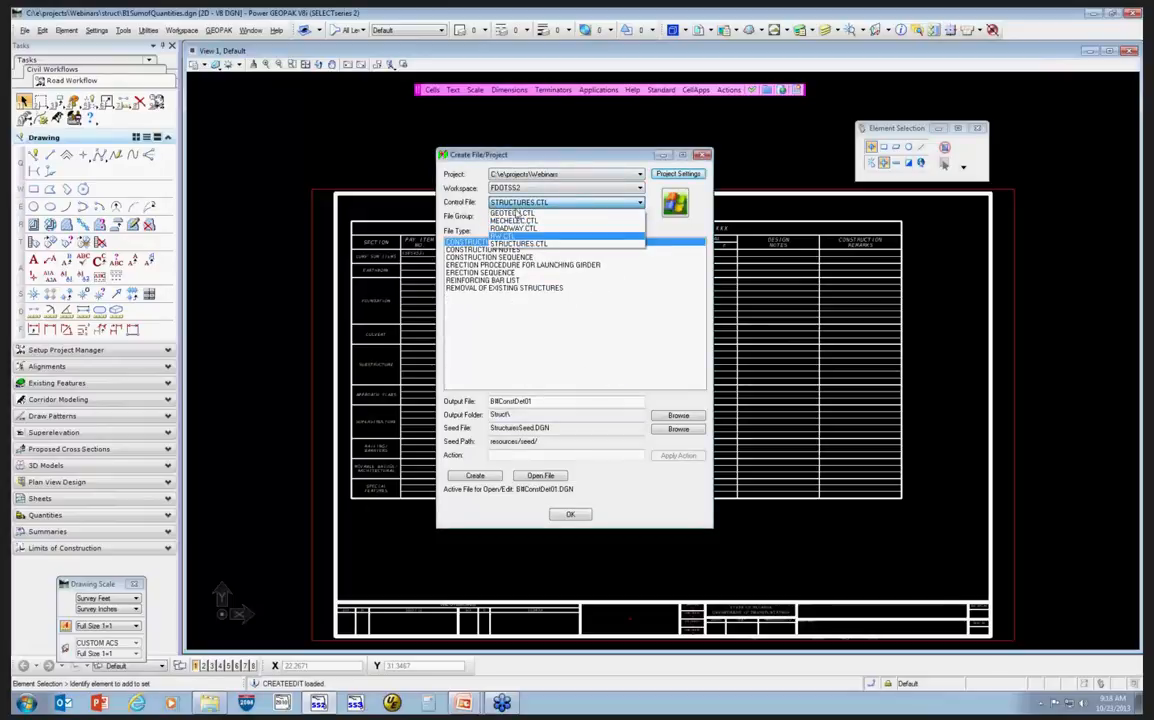
left_click(556, 246)
left_click(544, 217)
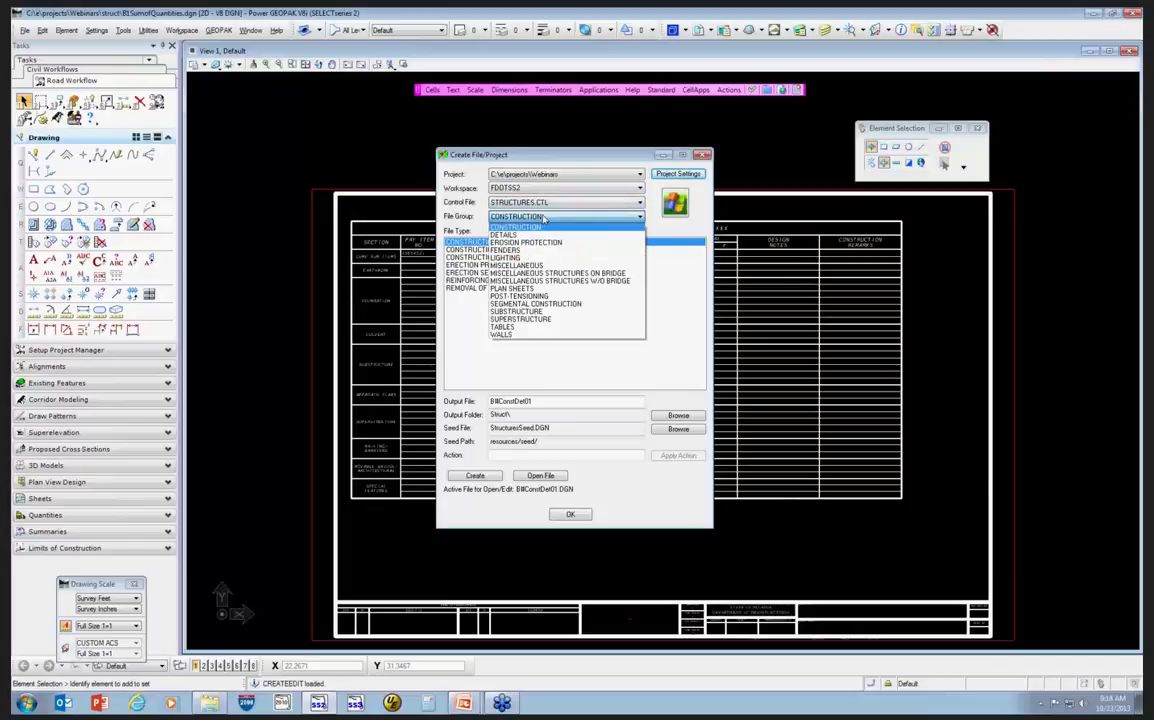
left_click(546, 289)
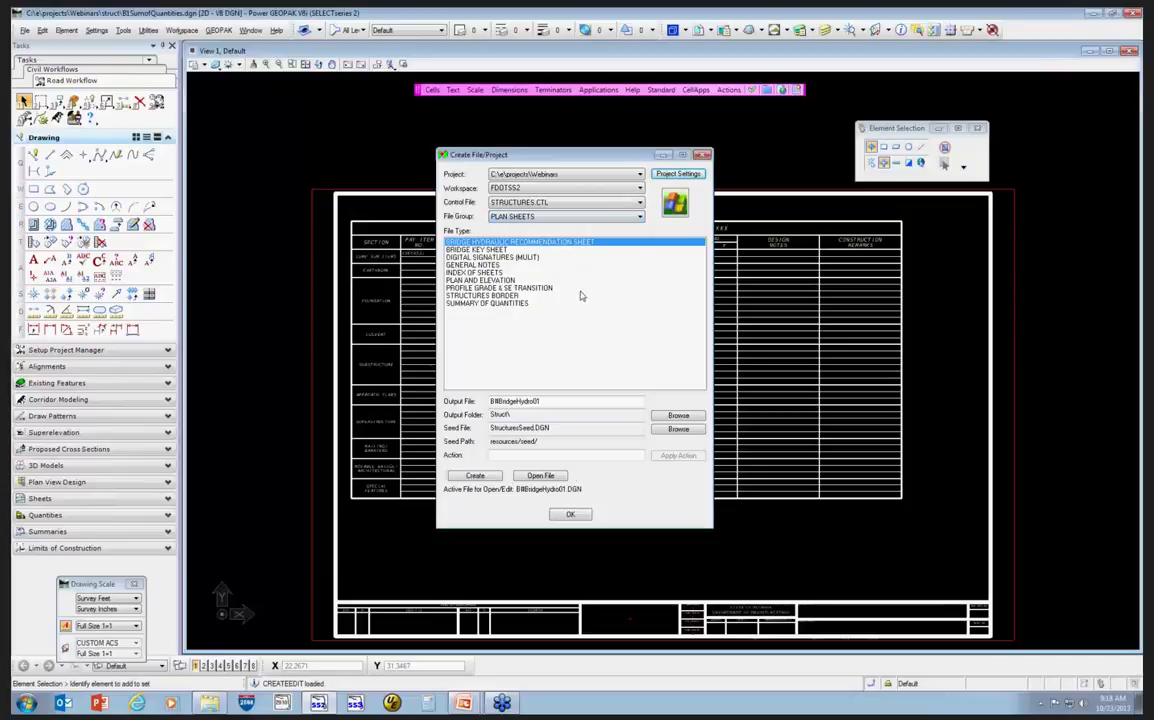
left_click(487, 302)
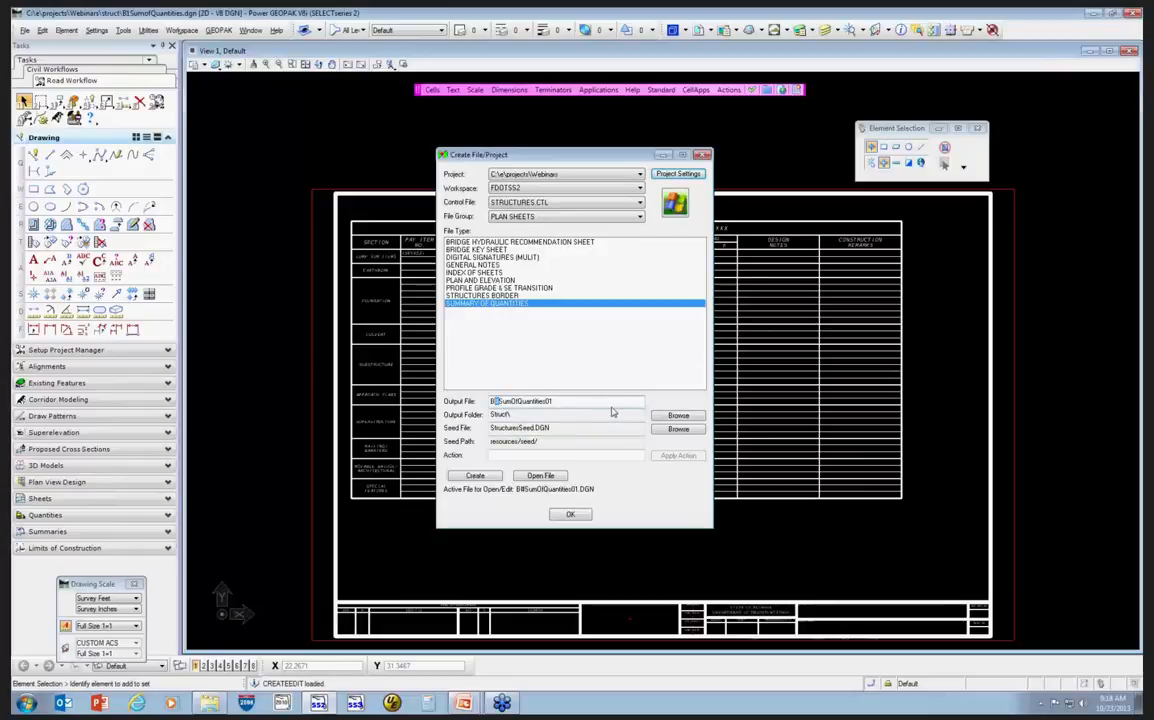
Name the output file B2SumOfQuantities01, create it, open it and close the Create File/Project dialog.
type("2")
left_click(478, 477)
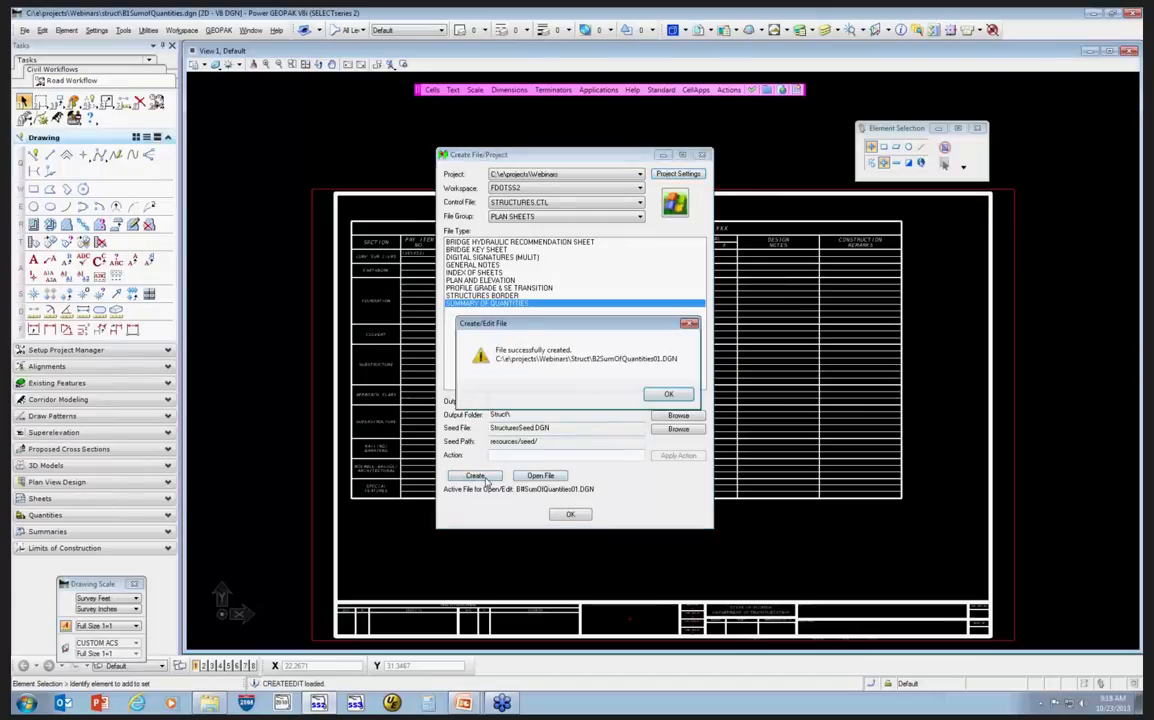
left_click(669, 395)
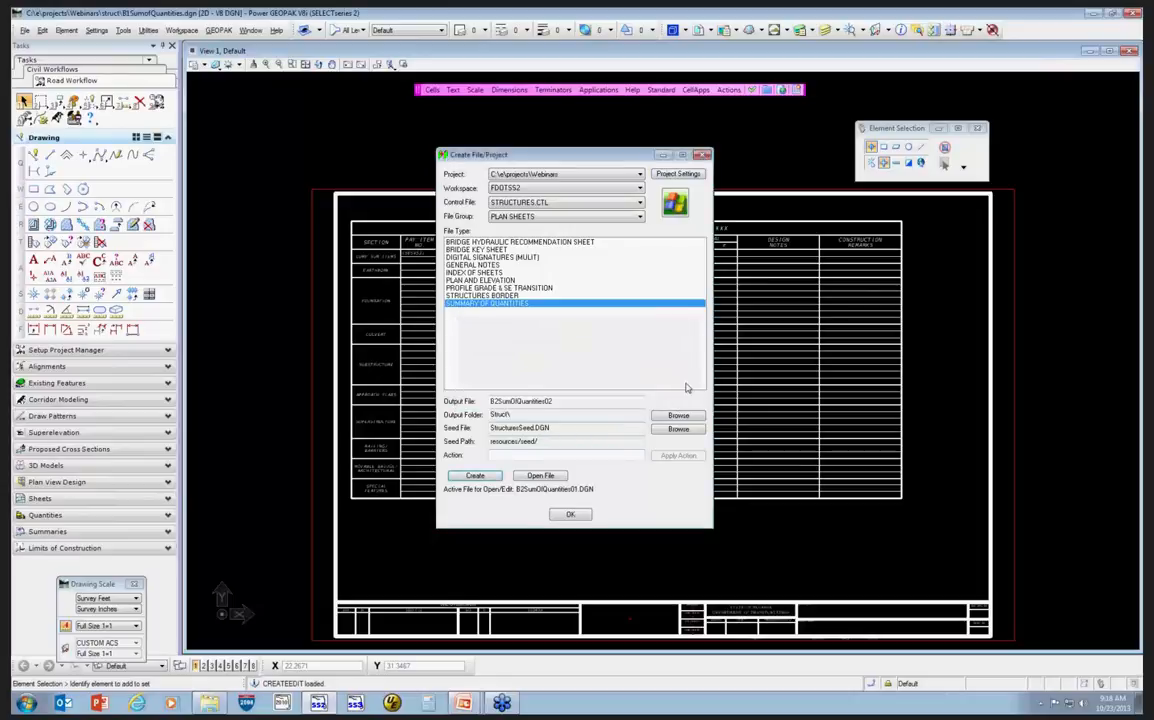
left_click(541, 476)
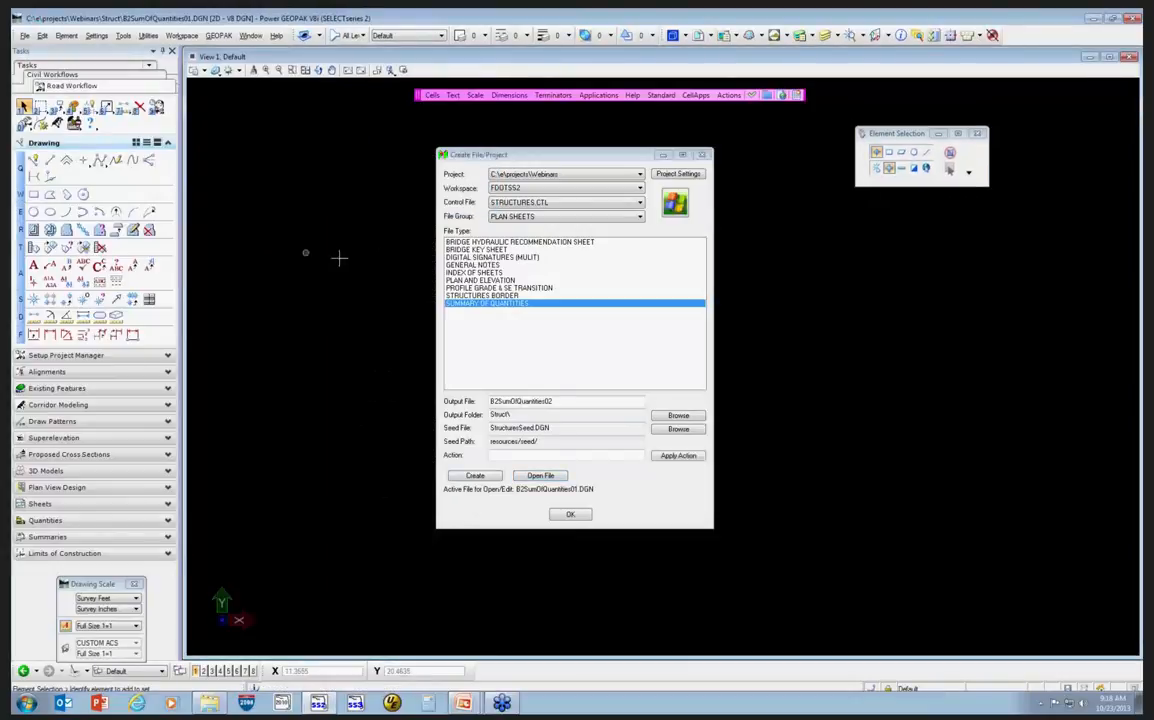
left_click(572, 515)
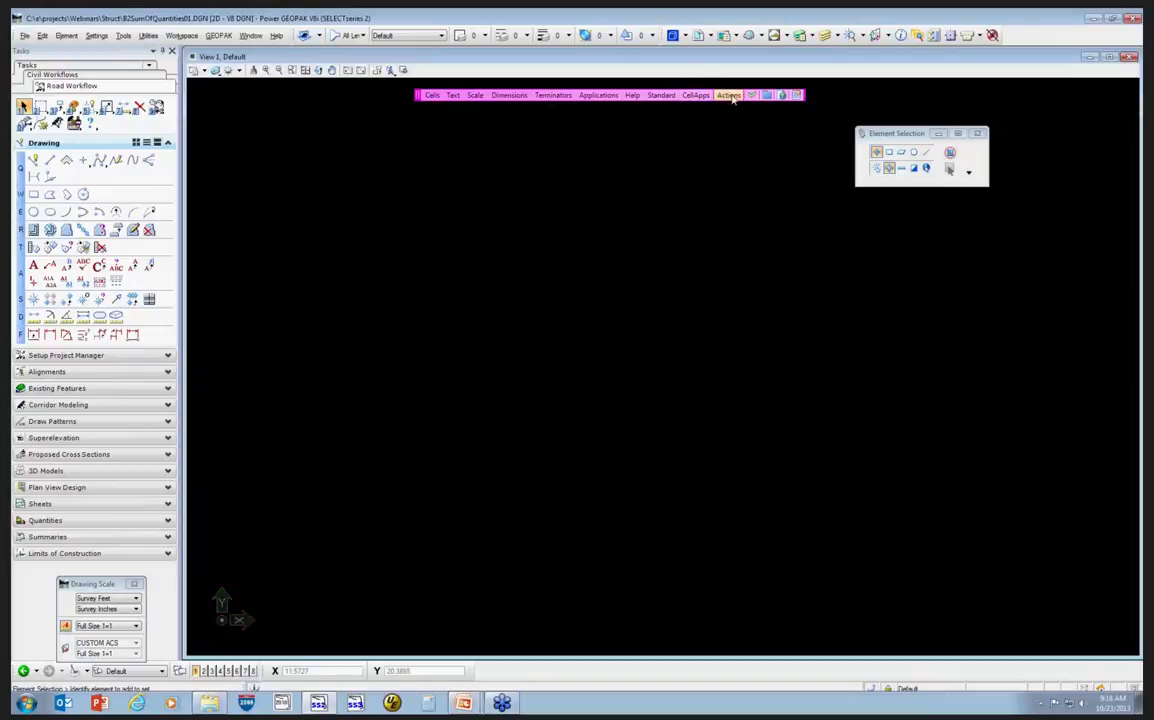
Place the Sheets Border cell at an X and Y scale of 12 and fit the view to it.
left_click(432, 95)
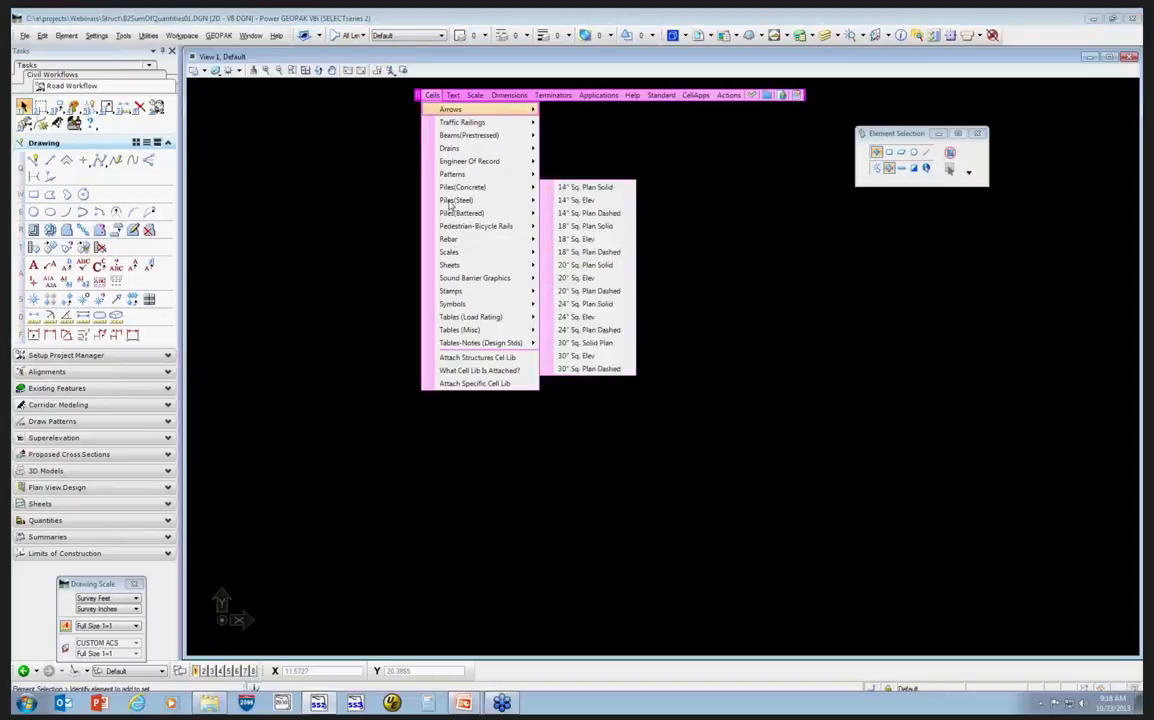
mouse_move(462, 265)
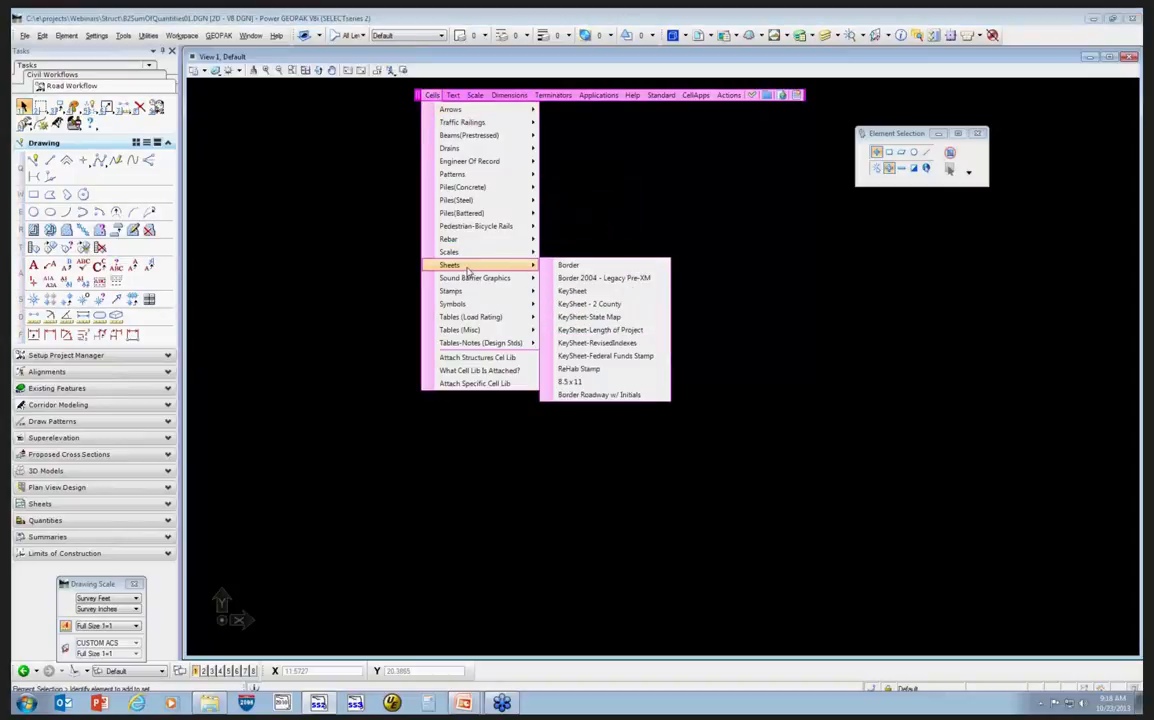
left_click(585, 266)
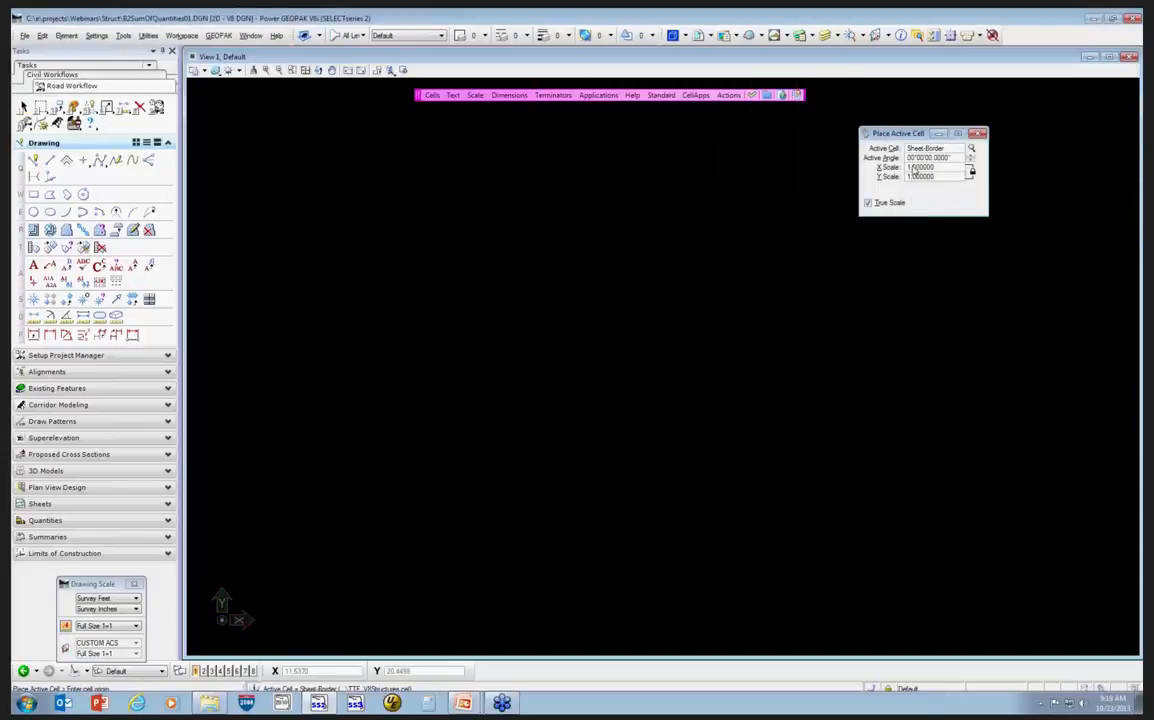
left_click_drag(921, 171, 893, 170)
type("12")
key("Tab")
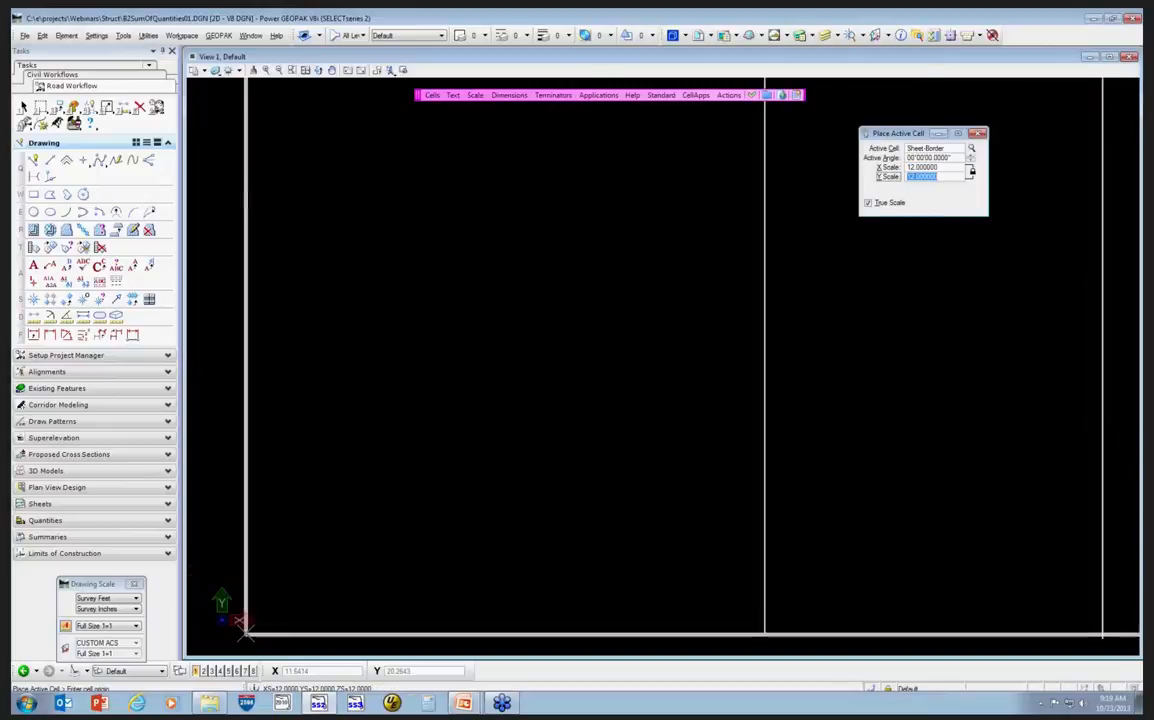
left_click(271, 596)
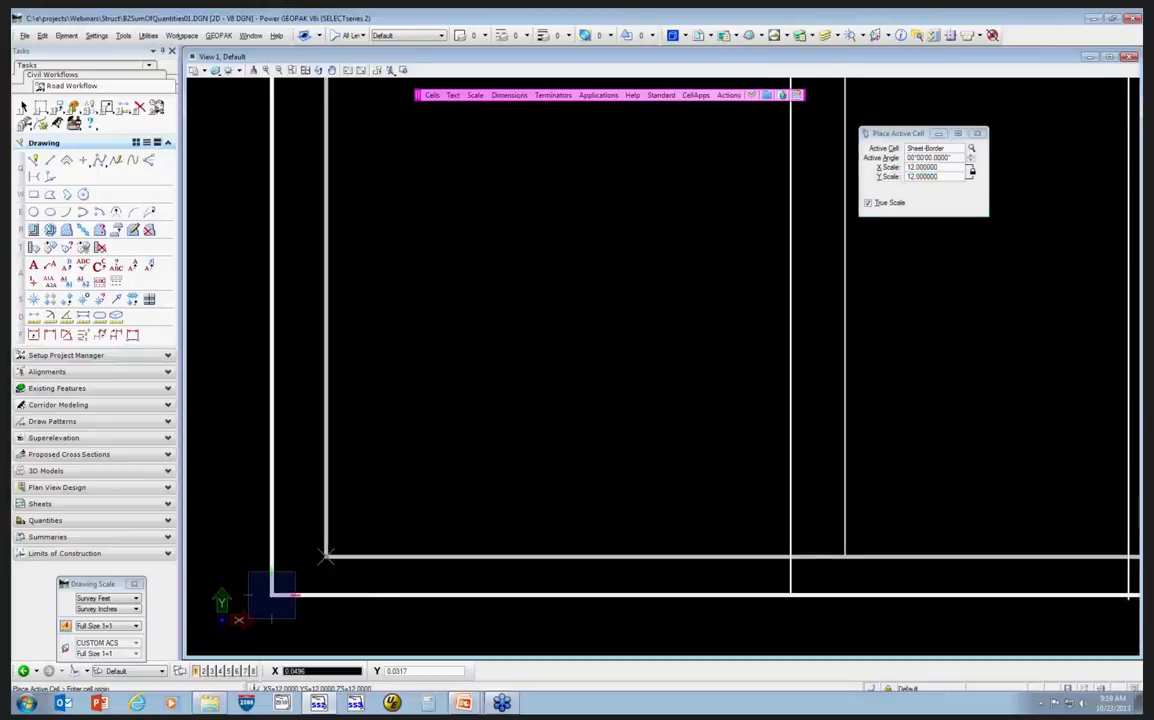
key("Escape")
scroll(355, 549, "down", 5)
middle_click(528, 492)
middle_click(528, 492)
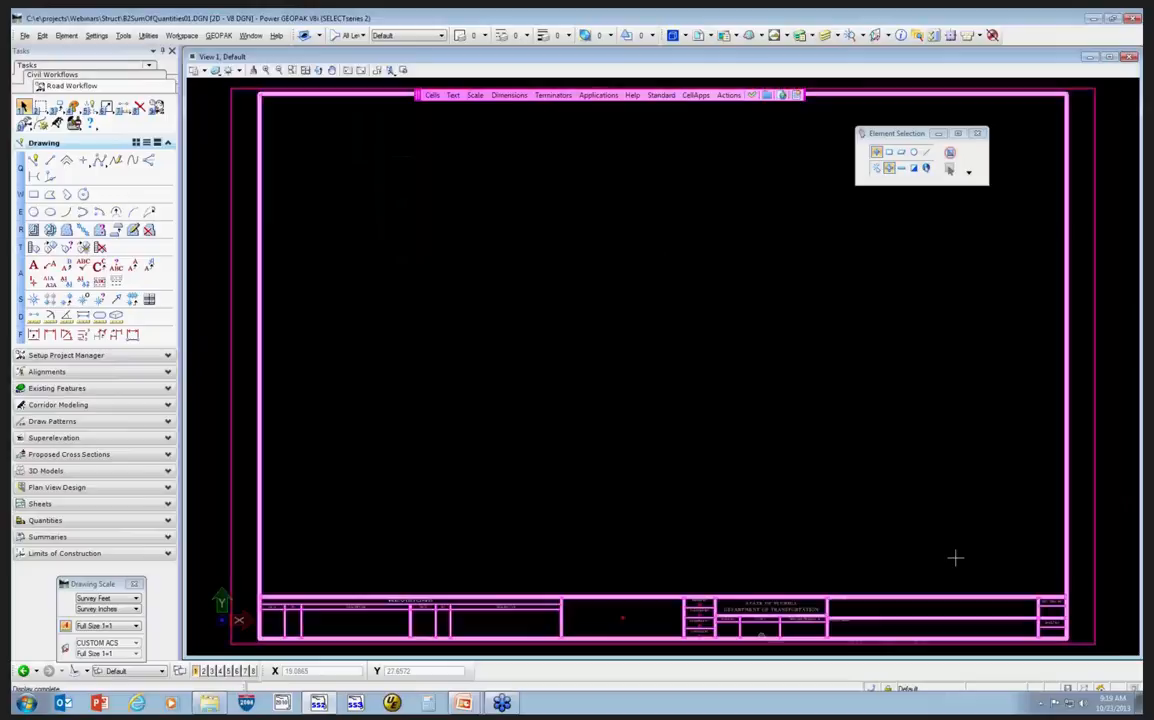
Open the FDOT Linked Data Manager, reposition it, and snooze the Task Mapper reminder.
left_click(728, 95)
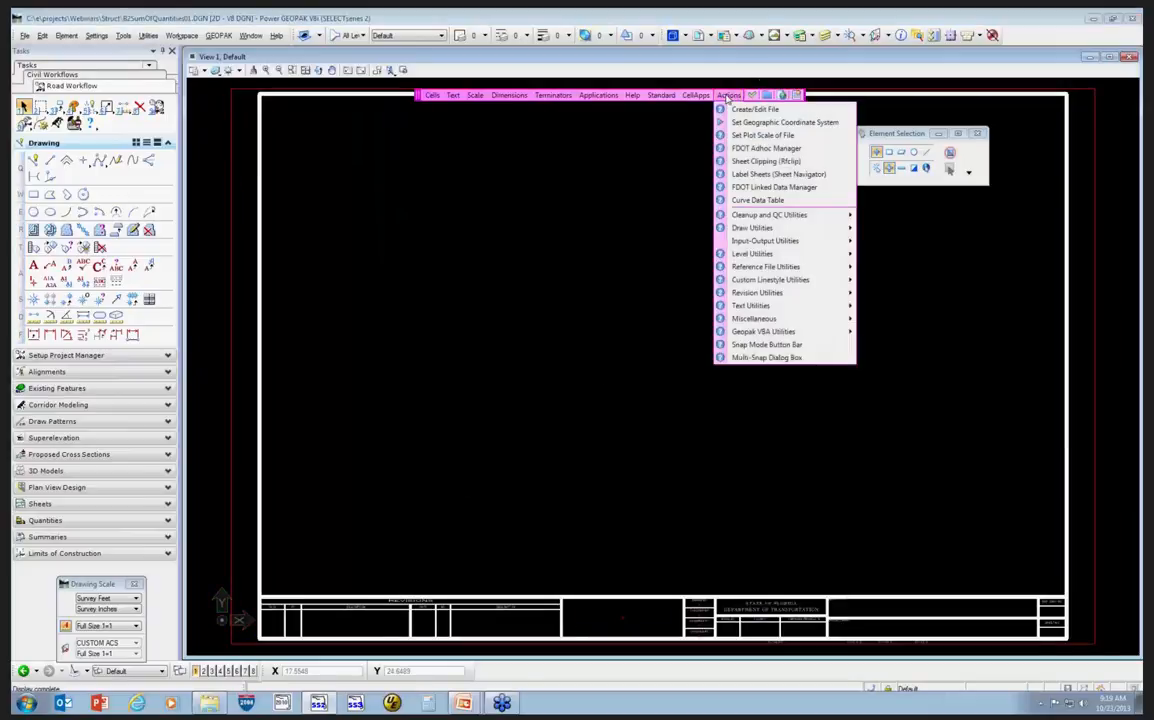
left_click(808, 188)
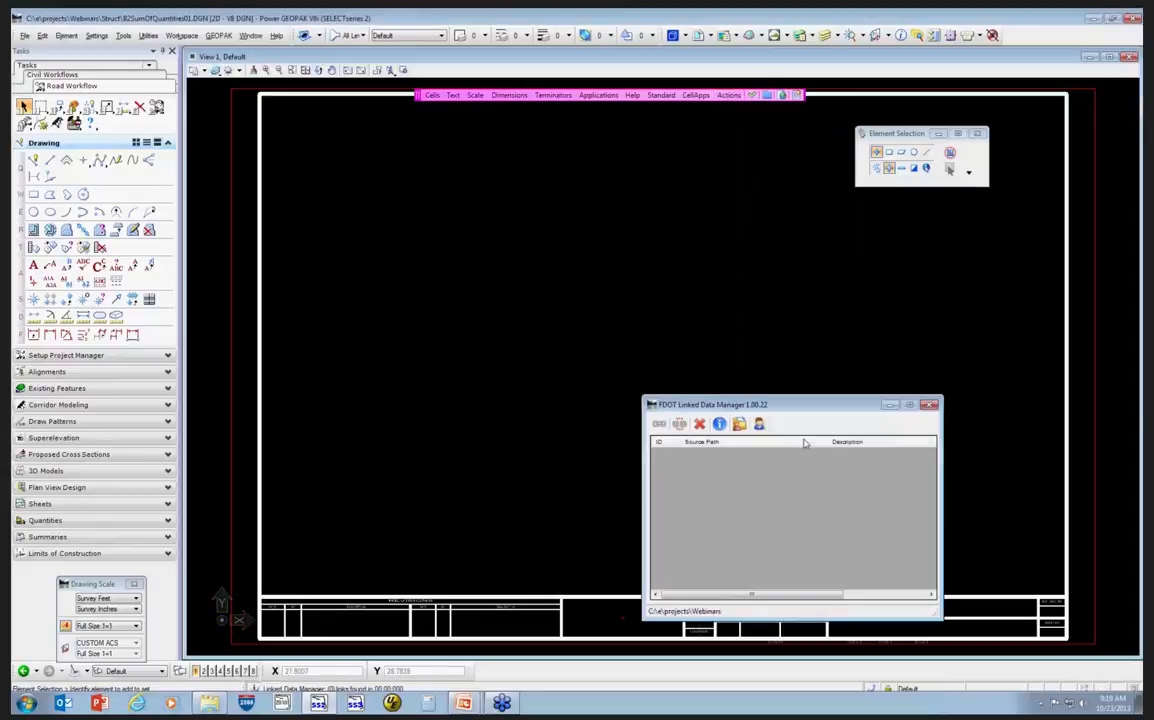
left_click_drag(829, 406, 542, 200)
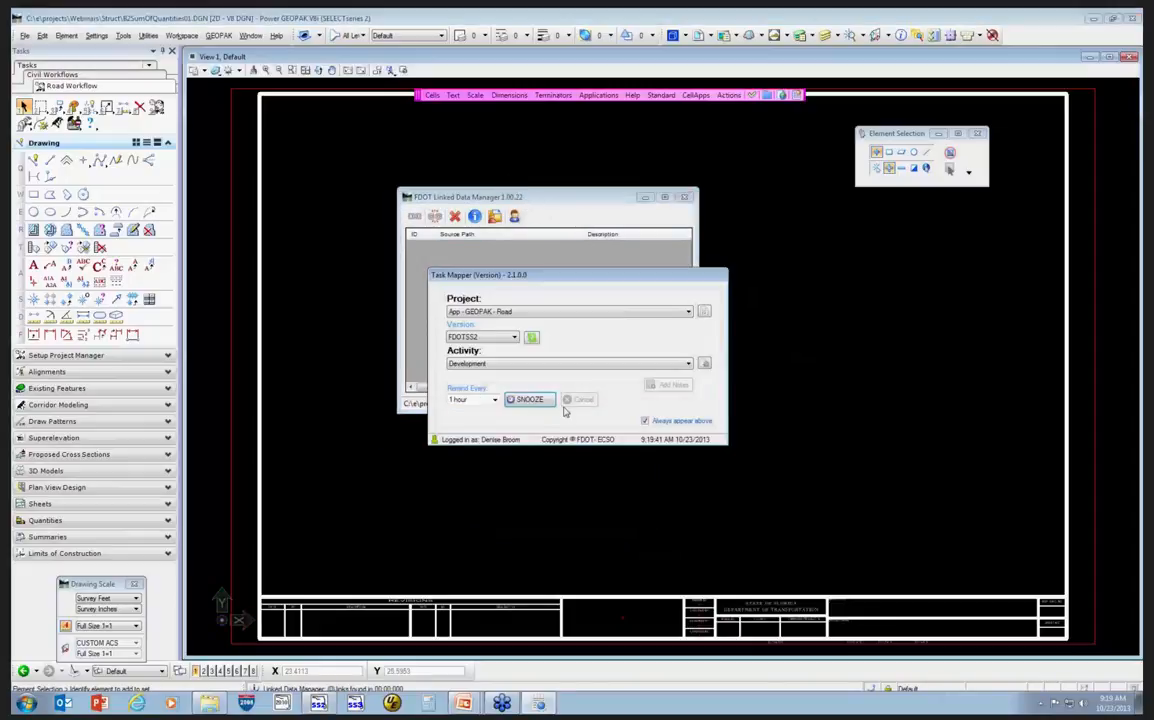
left_click(535, 402)
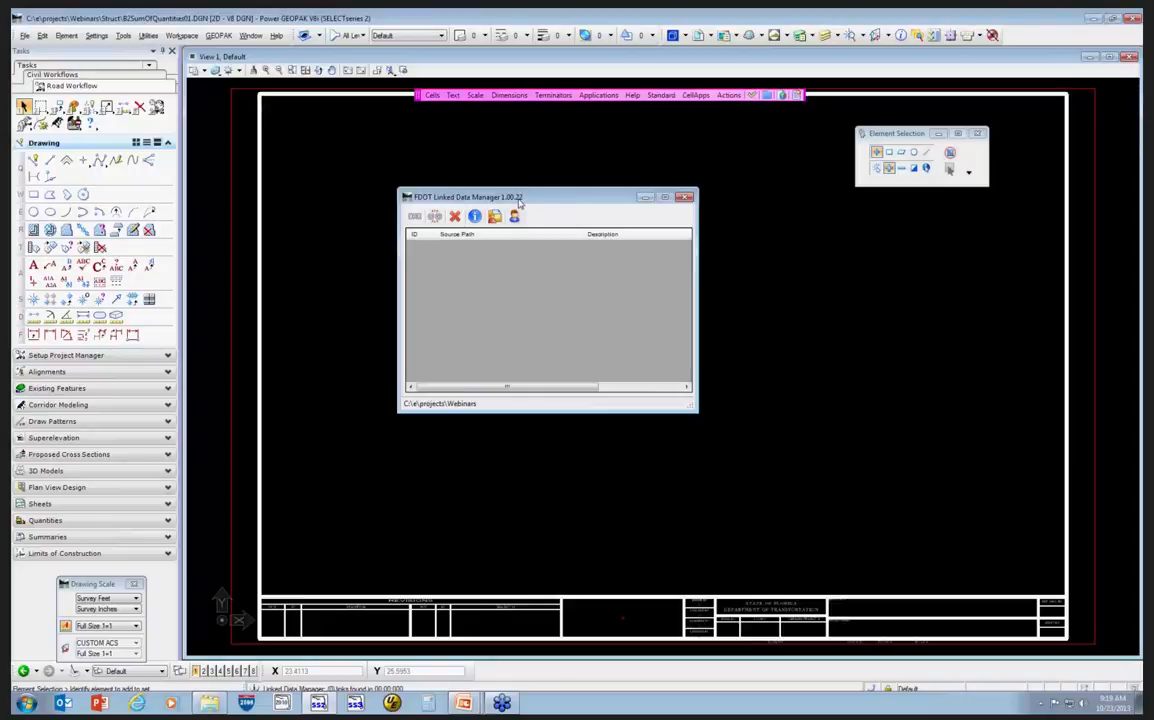
Create a new link from the Summary of Structures Quantities template in the Summary Boxes - Structures category.
left_click(415, 219)
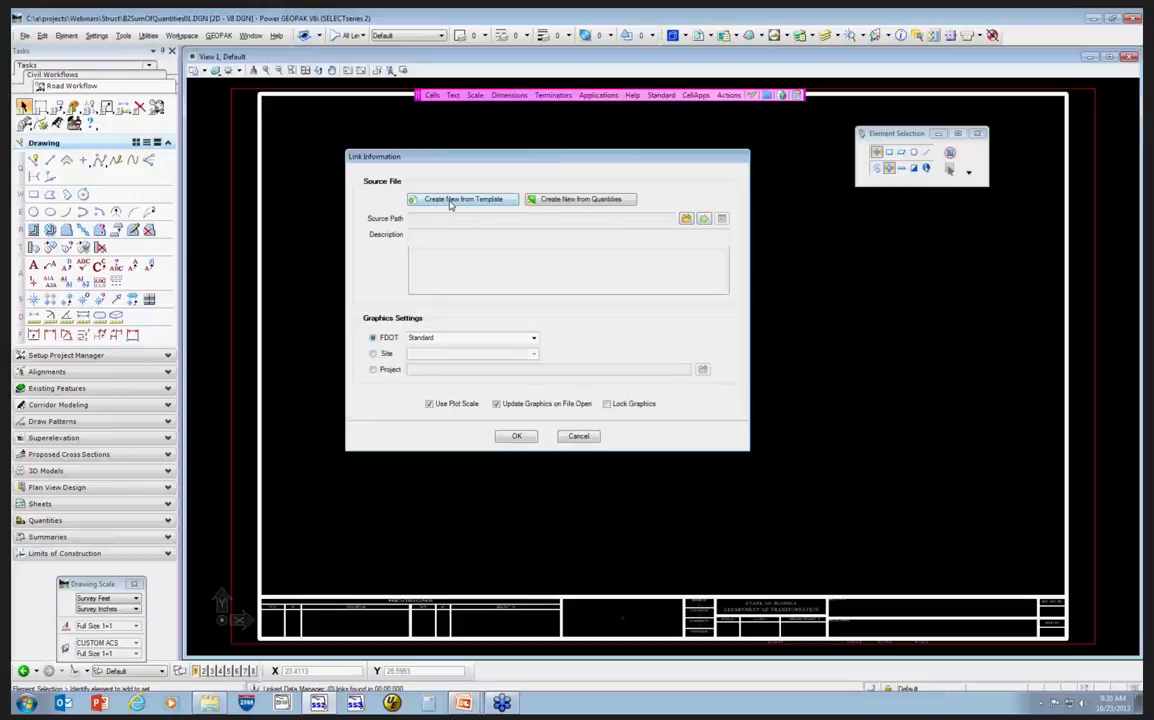
left_click(451, 201)
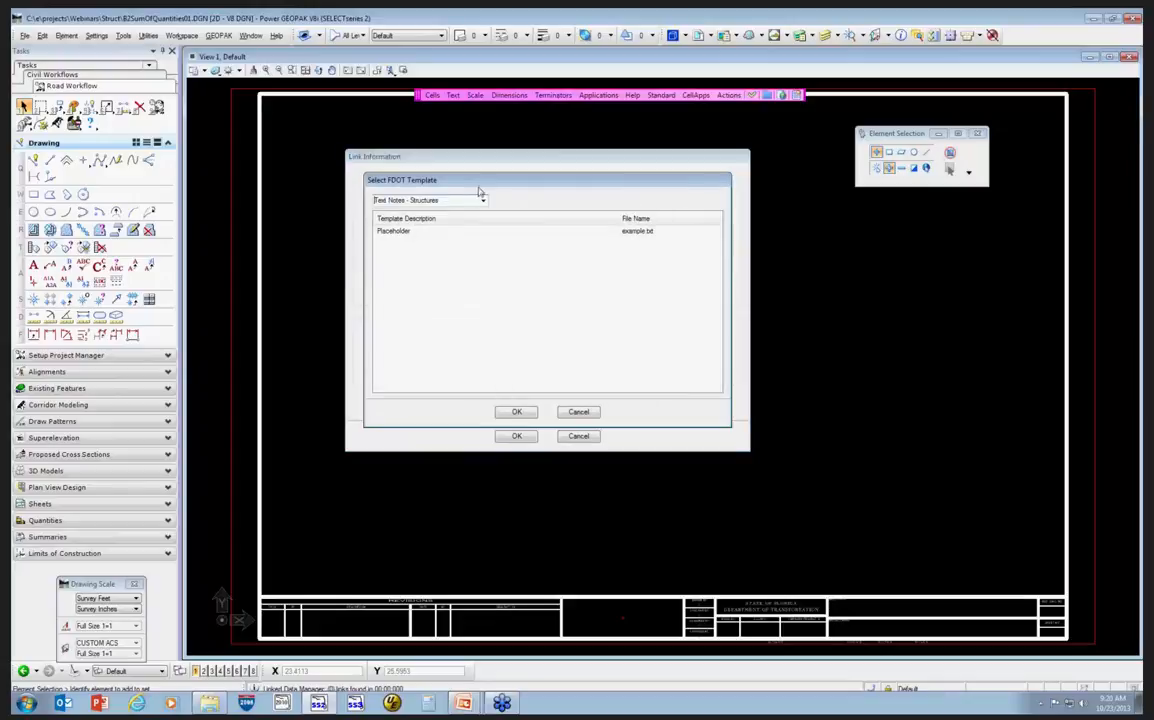
left_click(486, 196)
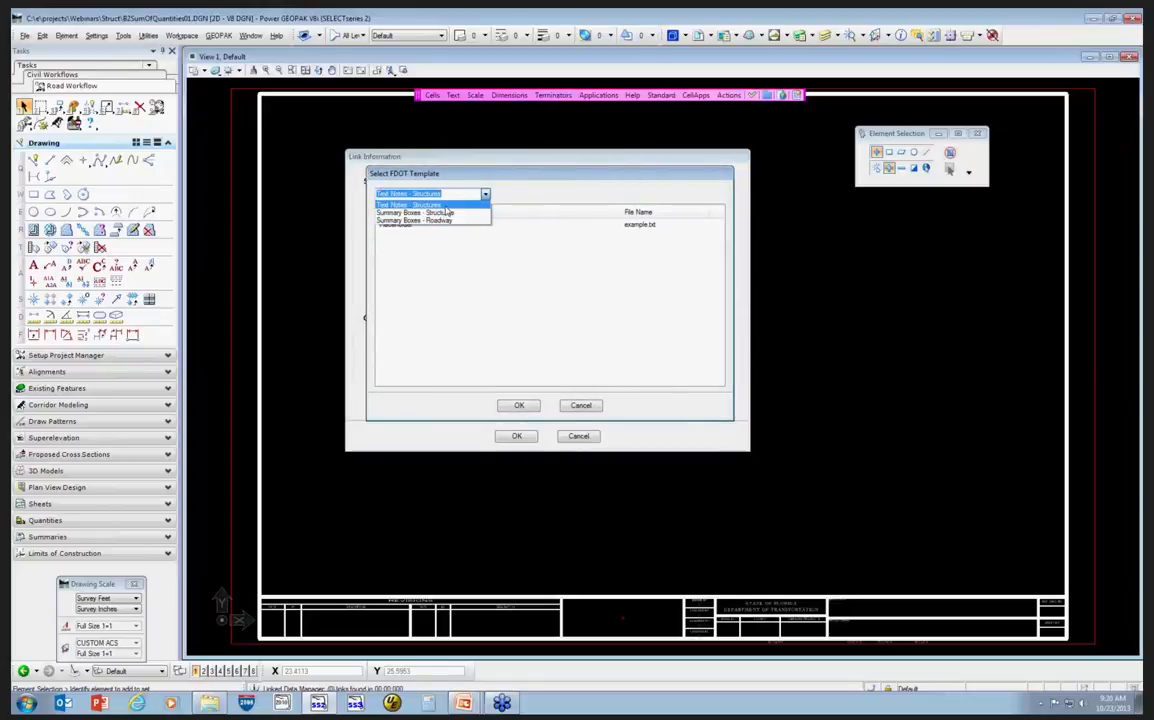
left_click(466, 215)
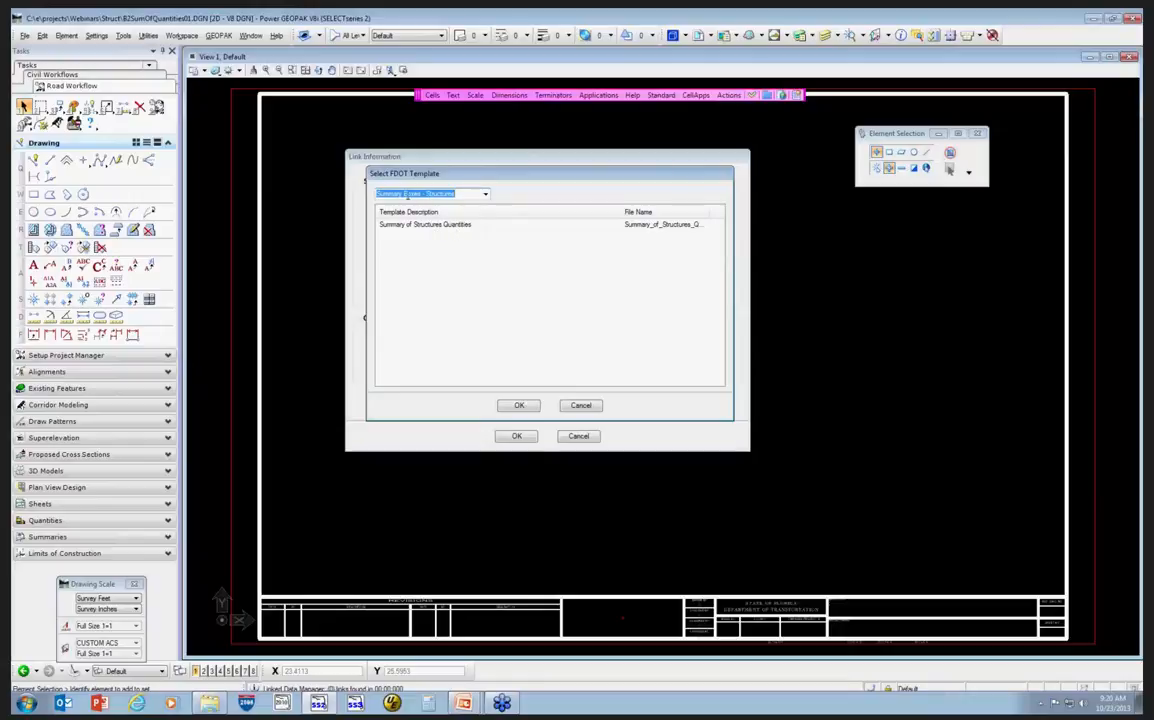
left_click(450, 230)
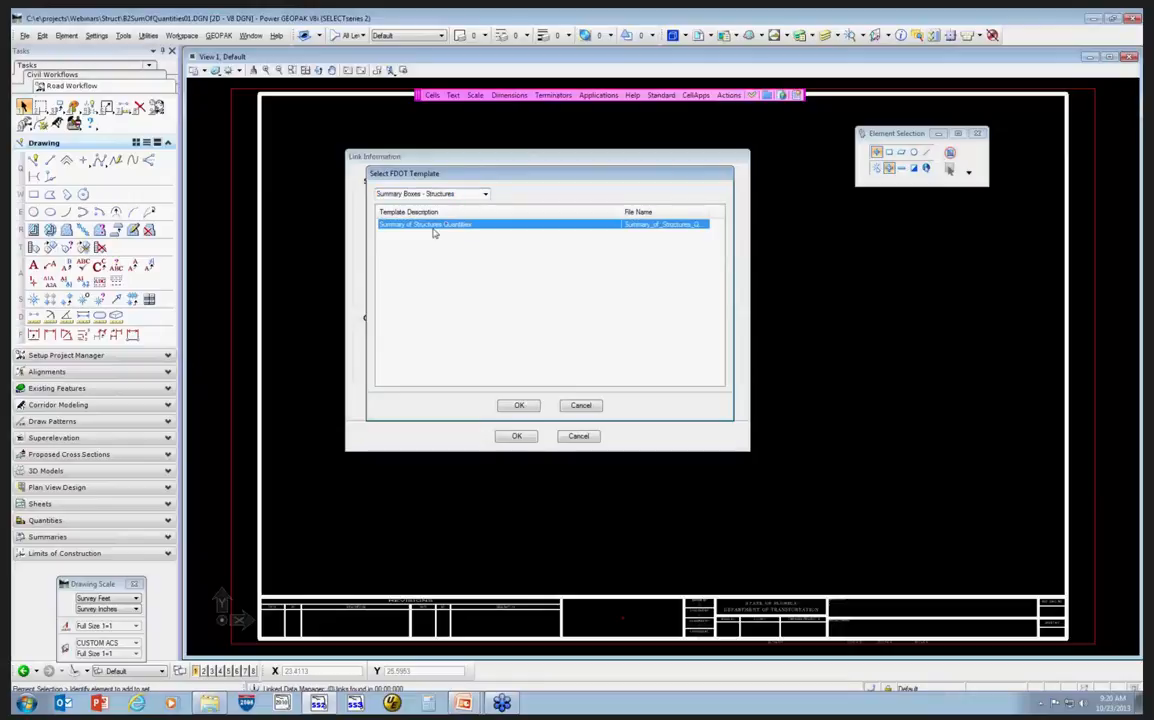
left_click(519, 406)
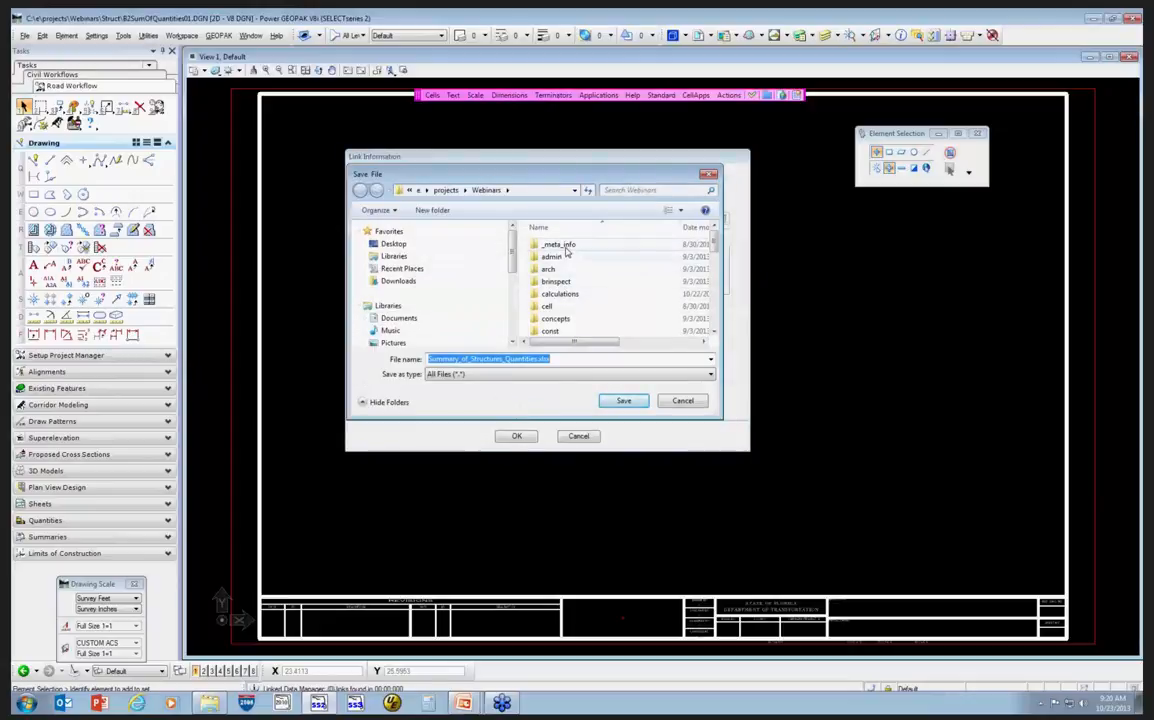
Save the new linked Excel file as Summary_of_Structures_Quantities2.xlsx in the calculations folder.
left_click(586, 295)
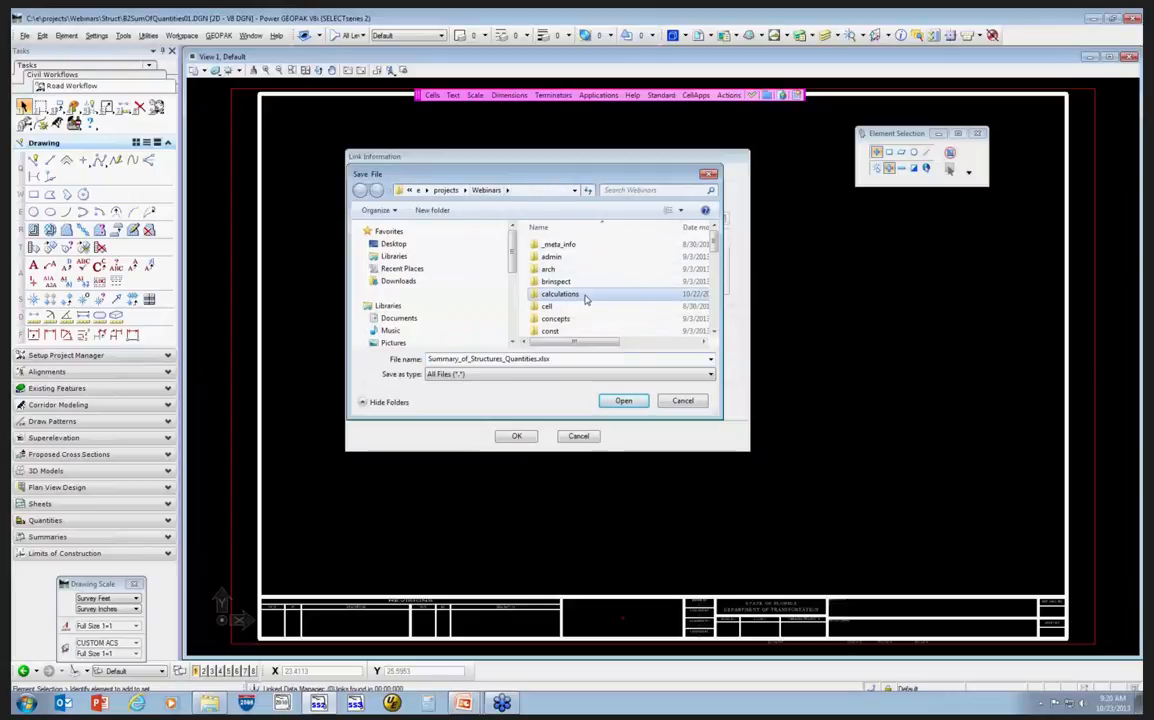
double_click(587, 296)
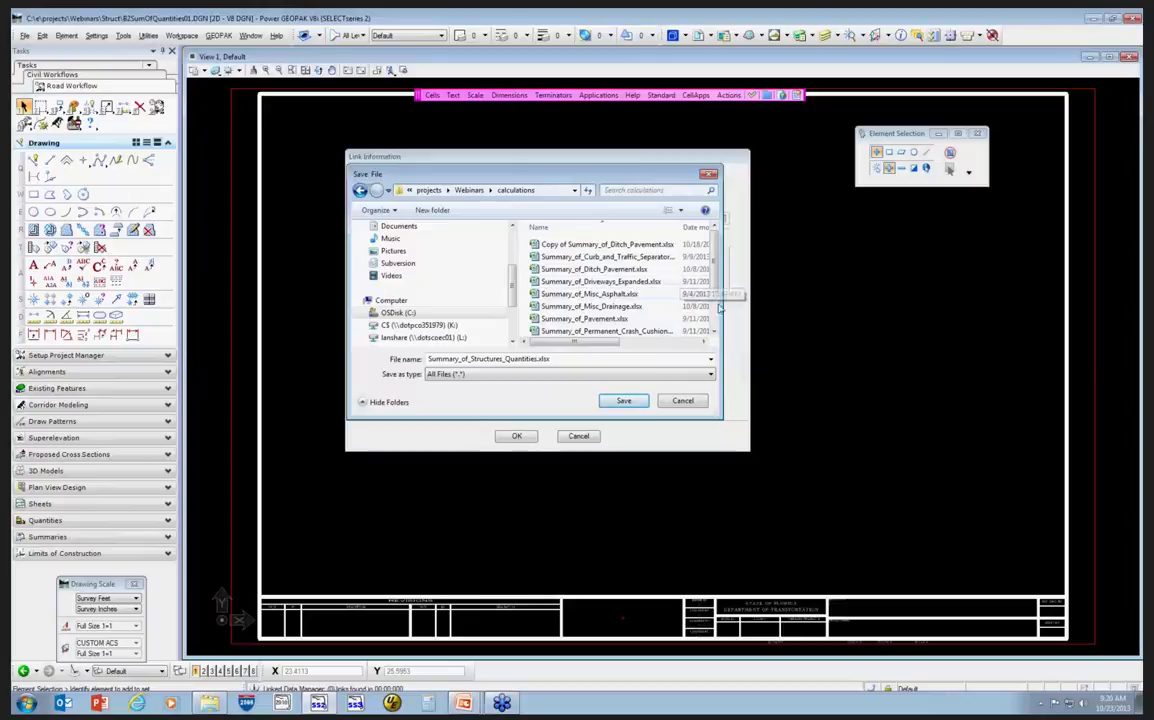
scroll(620, 318, "down", 2)
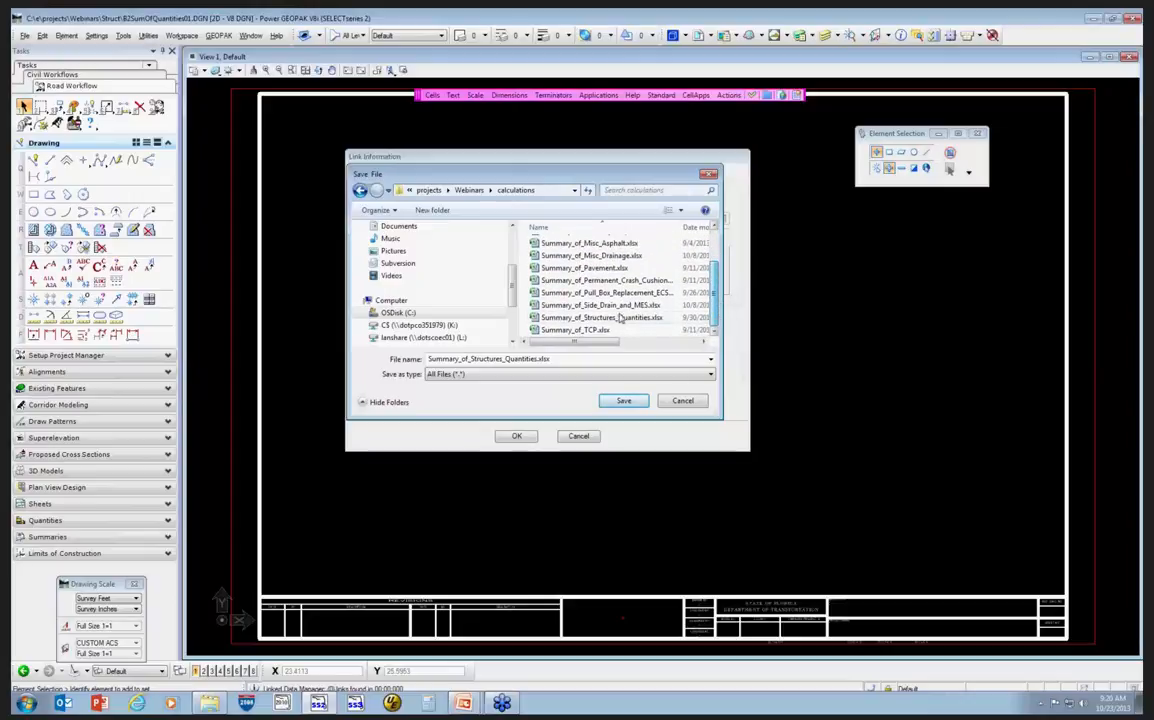
double_click(538, 360)
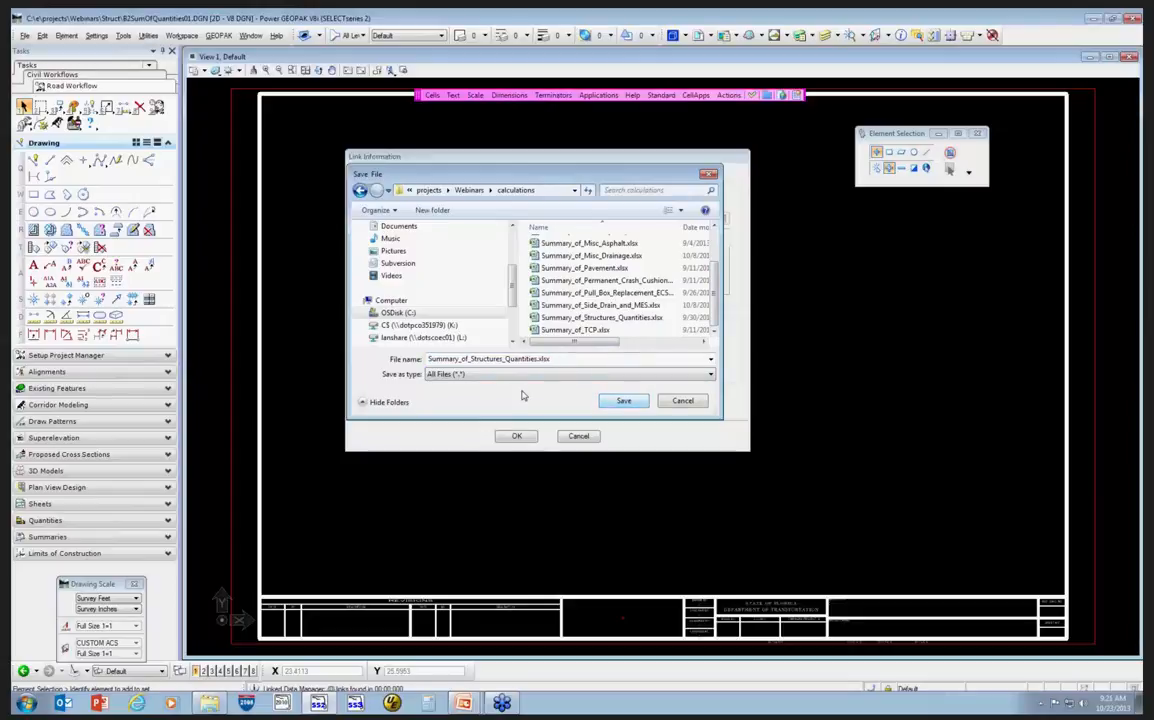
left_click(538, 359)
left_click(536, 359)
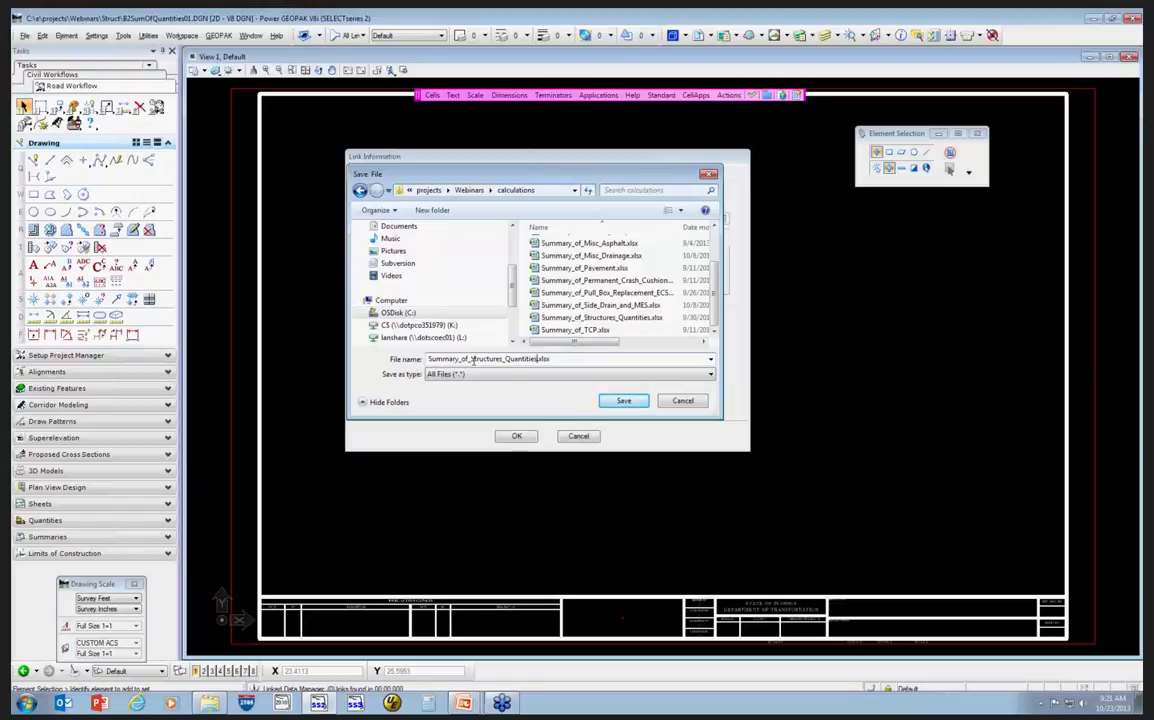
left_click(533, 359)
type("2")
left_click(618, 400)
left_click(621, 405)
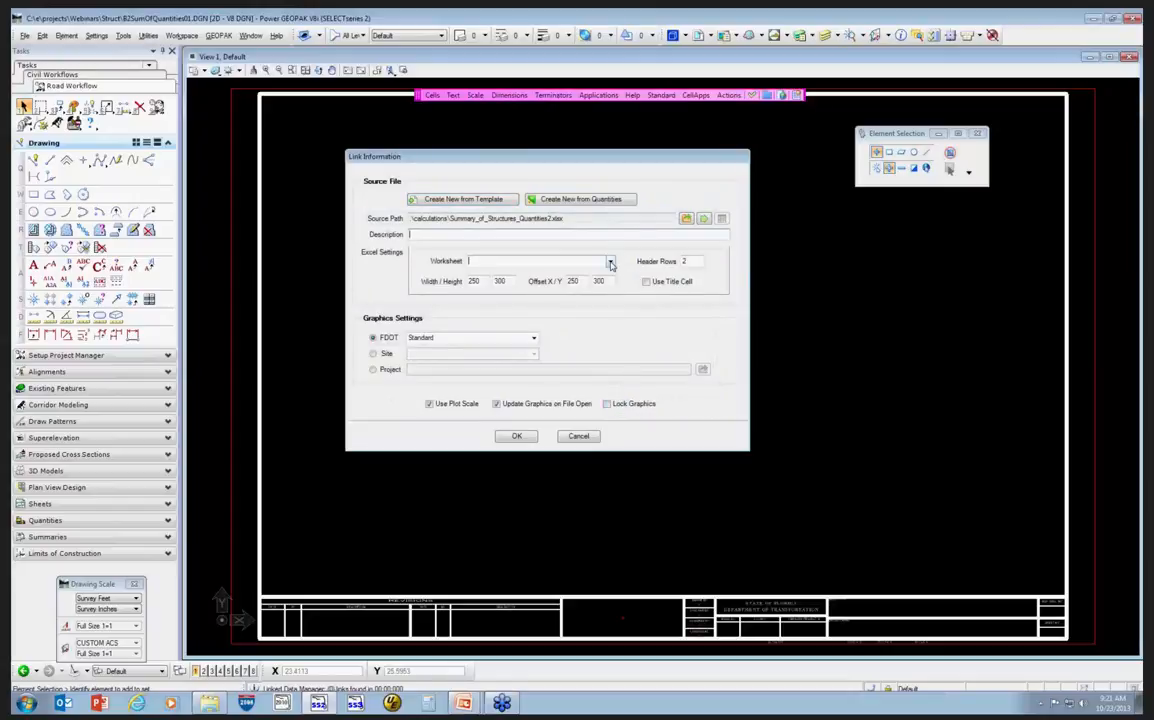
Set the link's worksheet to Bridge1 and its description to Bridge 1 - Box 1.
left_click(530, 261)
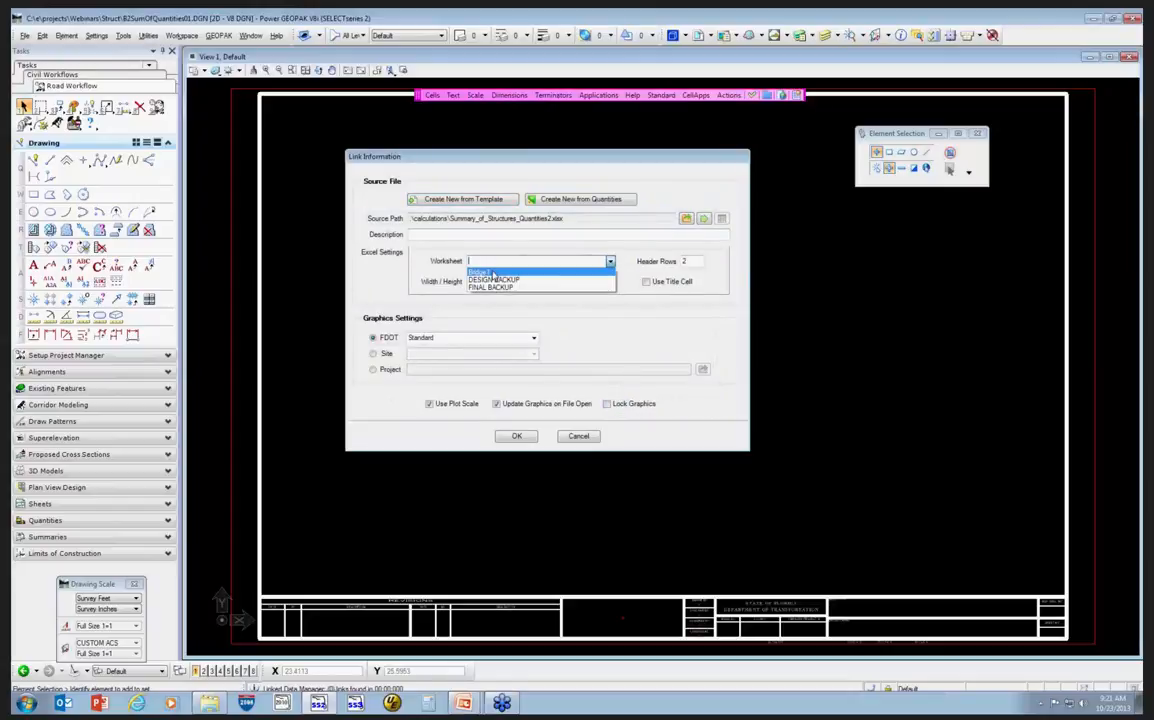
left_click(492, 273)
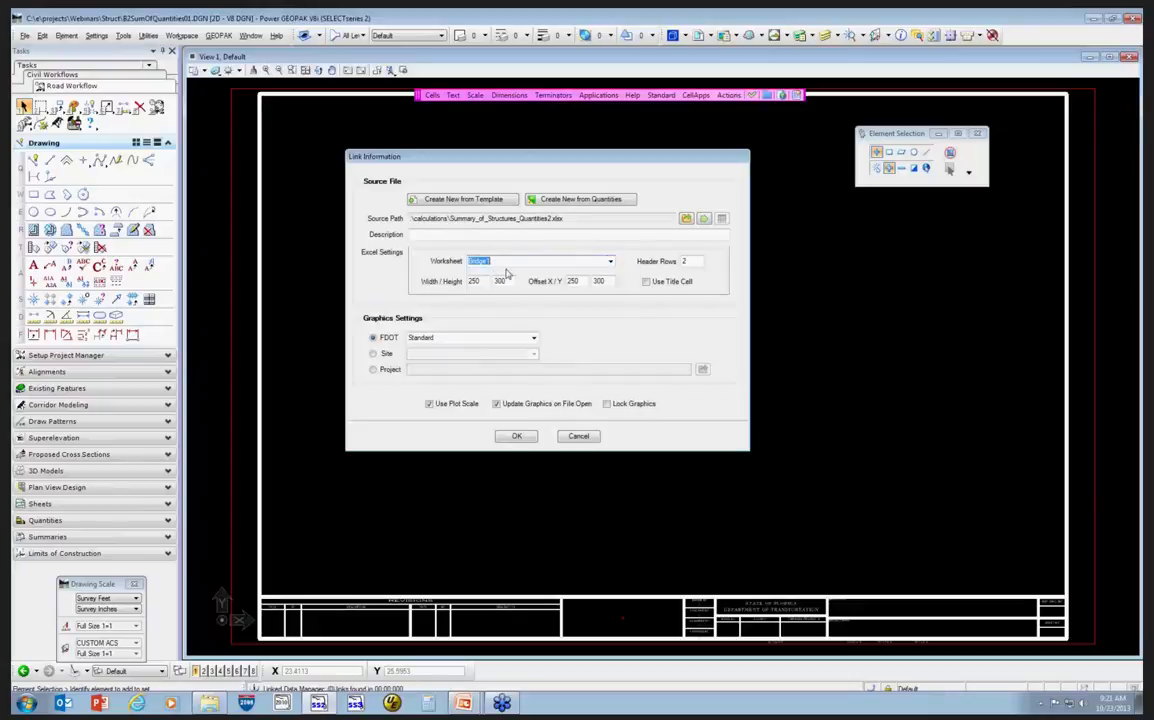
left_click(424, 235)
type("Bridge ")
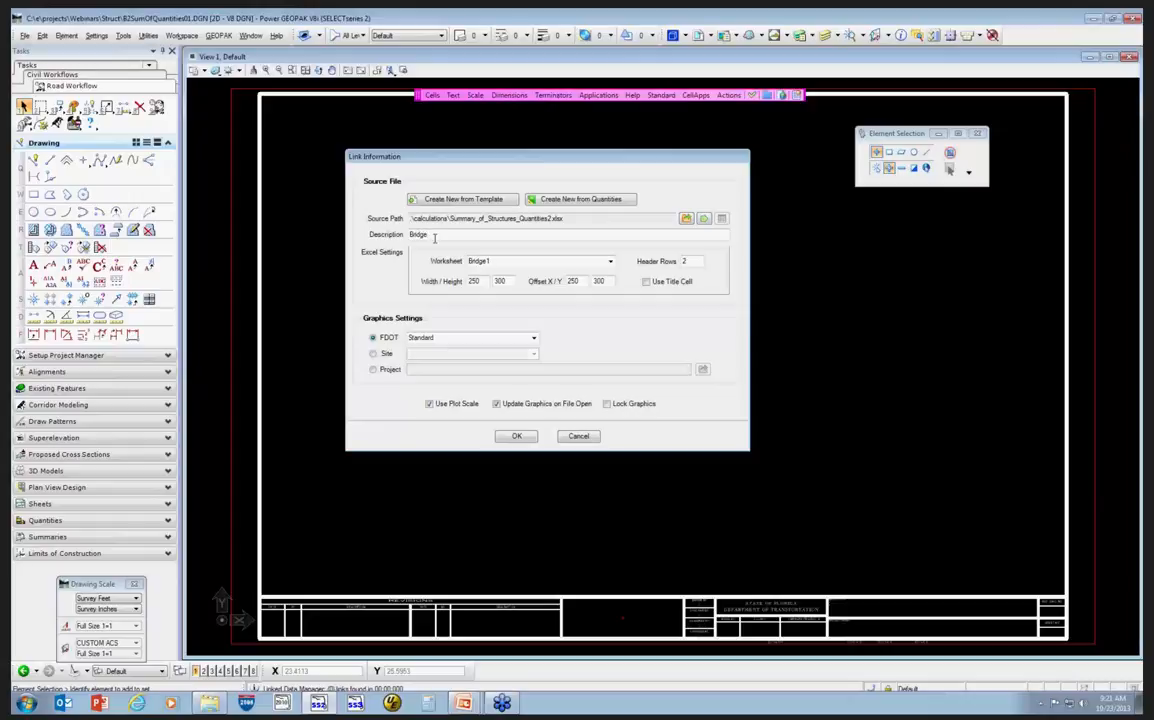
type("1")
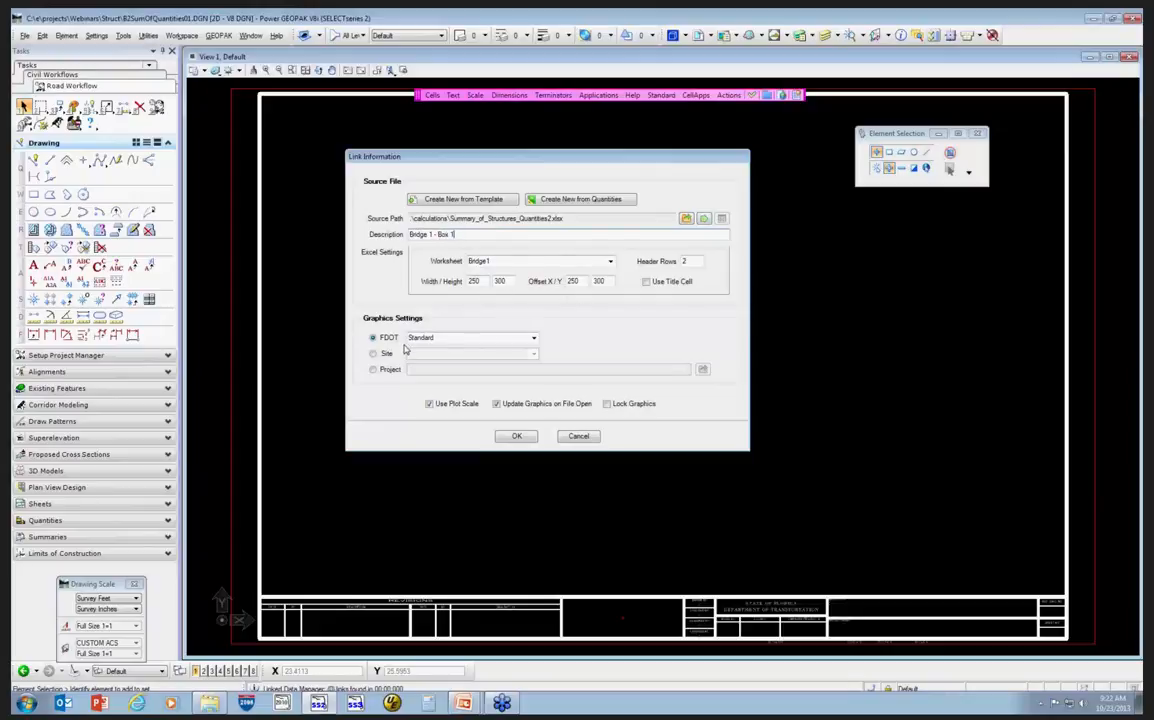
Turn off Use Plot Scale, confirm the link, and place the table near the border's upper-left corner.
left_click(429, 403)
left_click(517, 437)
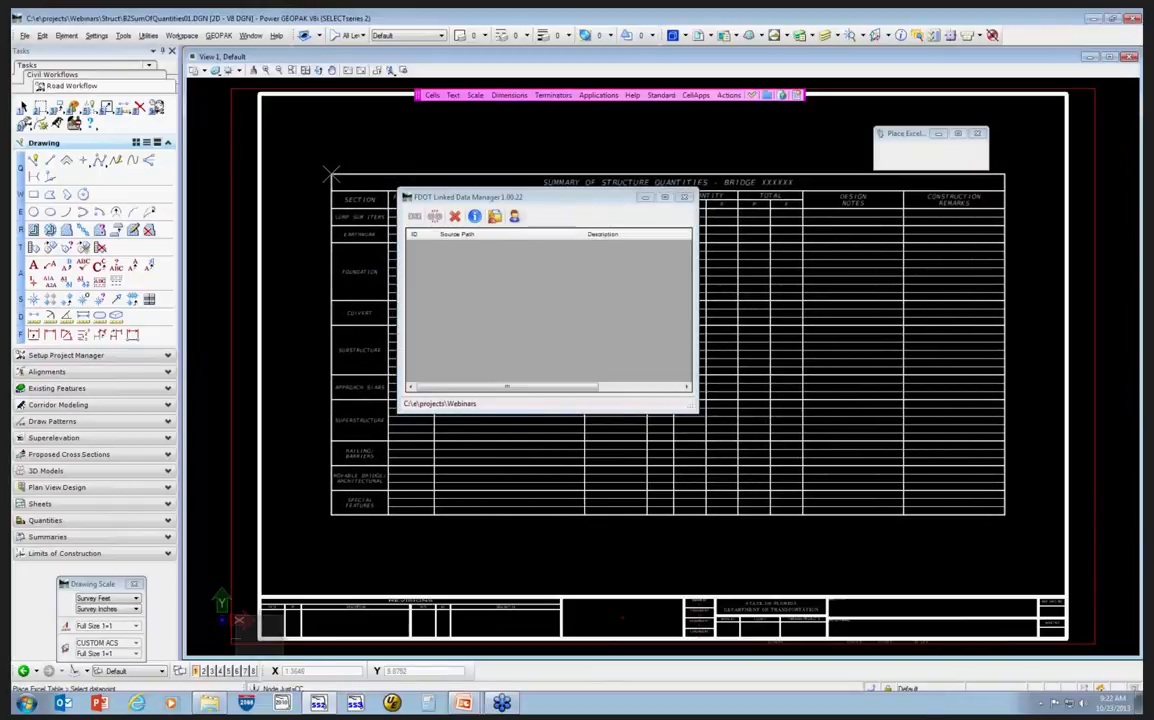
left_click(331, 175)
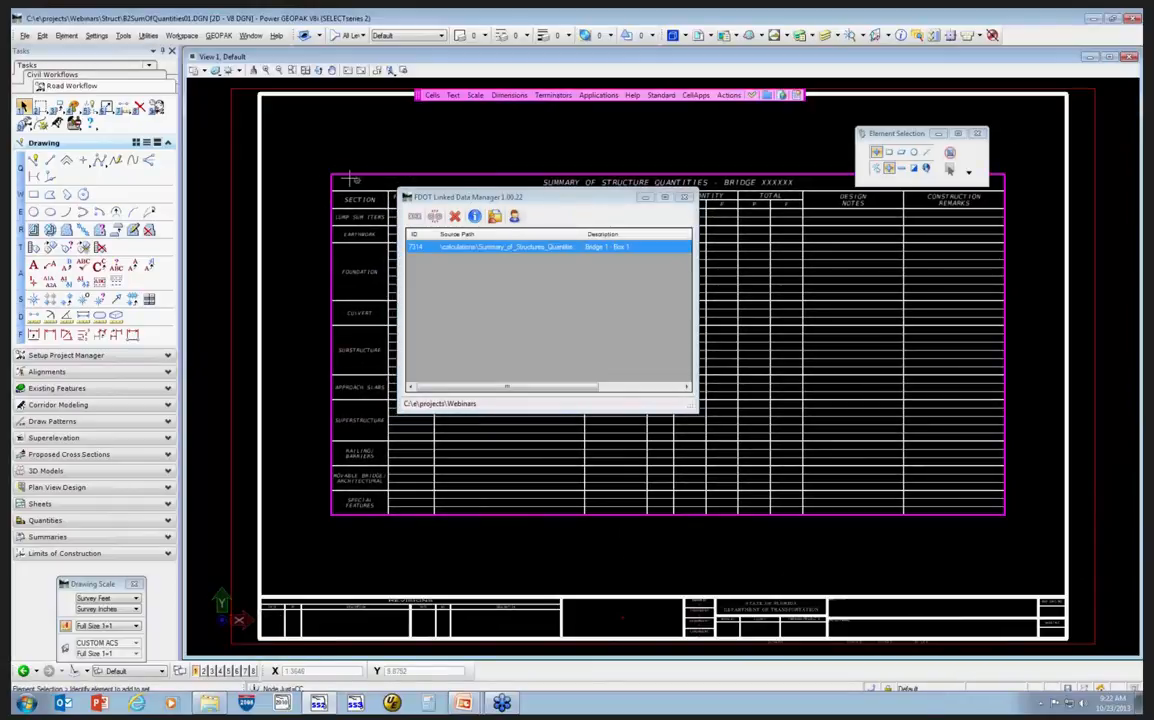
Open the linked Excel source file from the Linked Data Manager.
left_click_drag(486, 198, 590, 551)
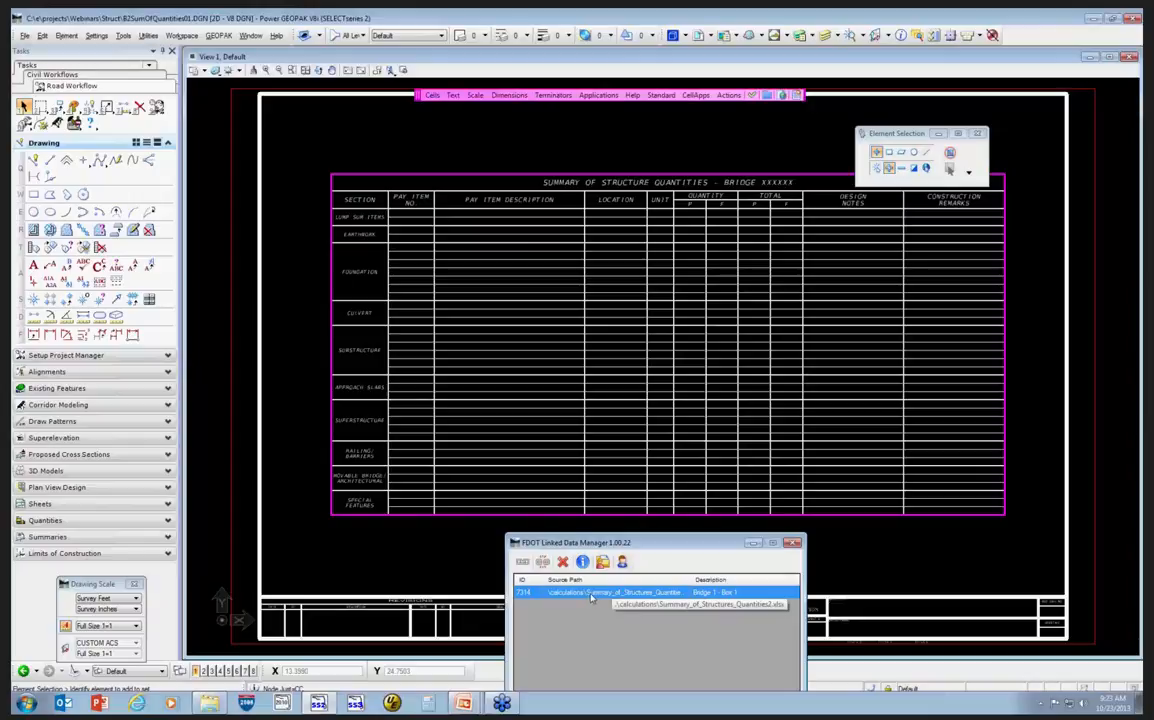
left_click_drag(609, 544, 554, 256)
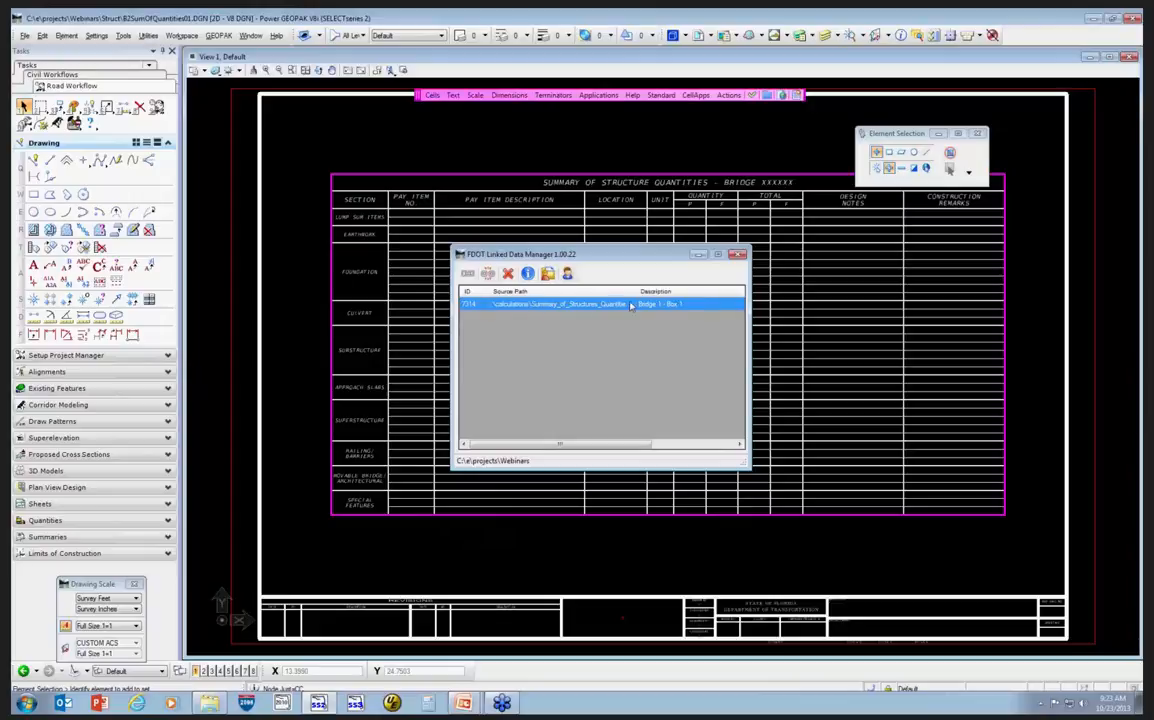
right_click(532, 304)
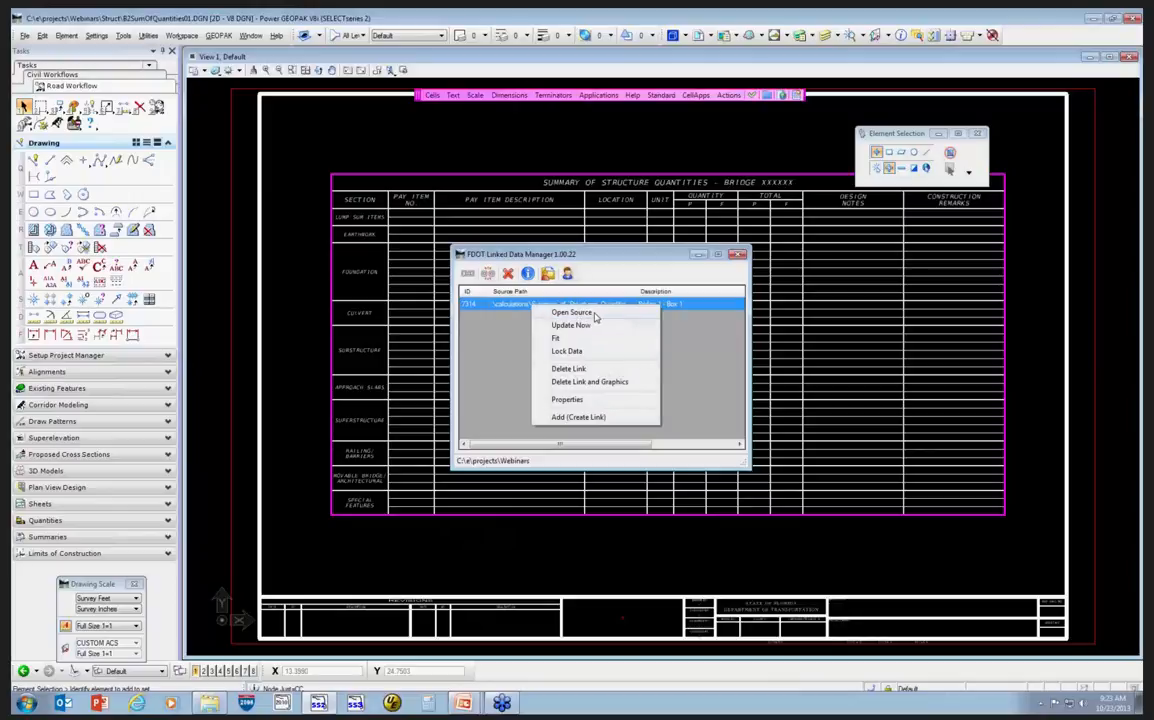
left_click(572, 312)
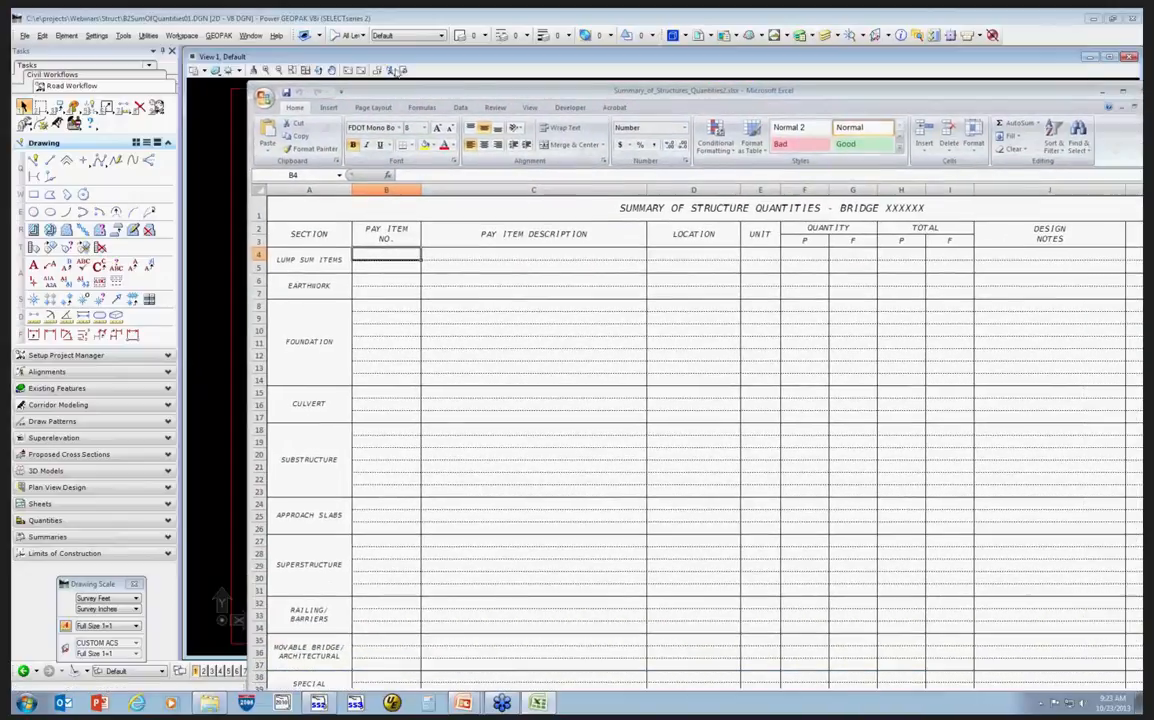
Enter pay item number 0102 1 with the description Mobilization in the lump sum items row.
left_click_drag(397, 70, 352, 45)
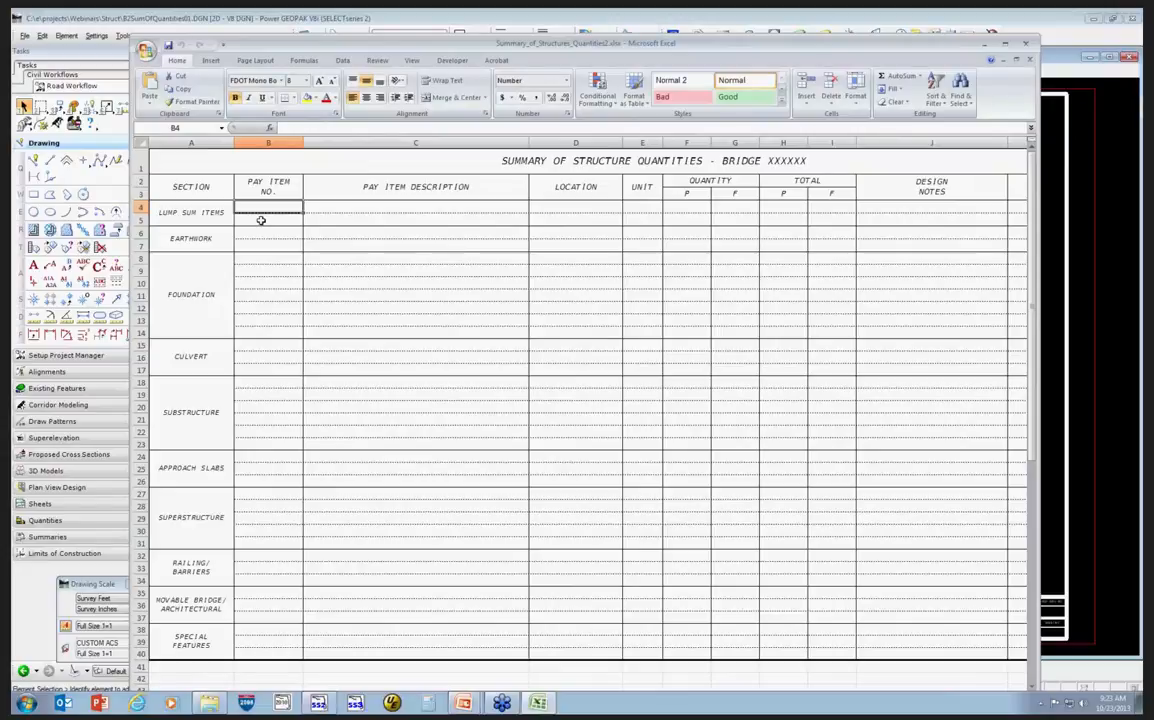
type("0")
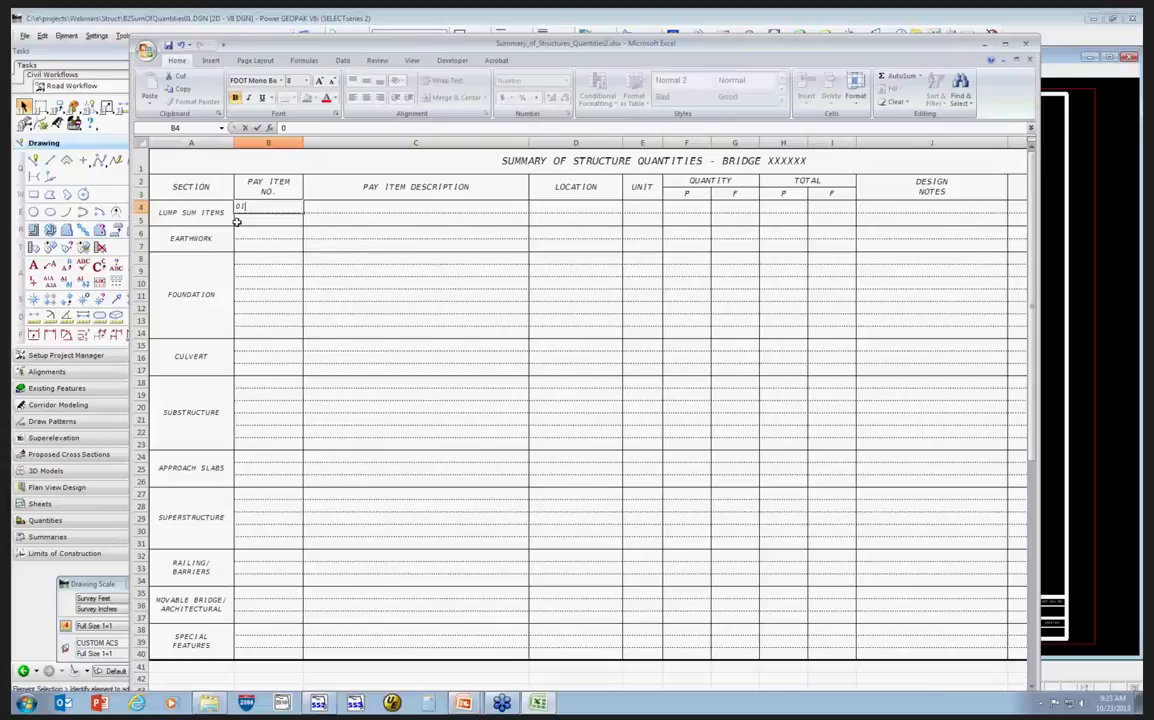
type("102 1")
left_click(361, 205)
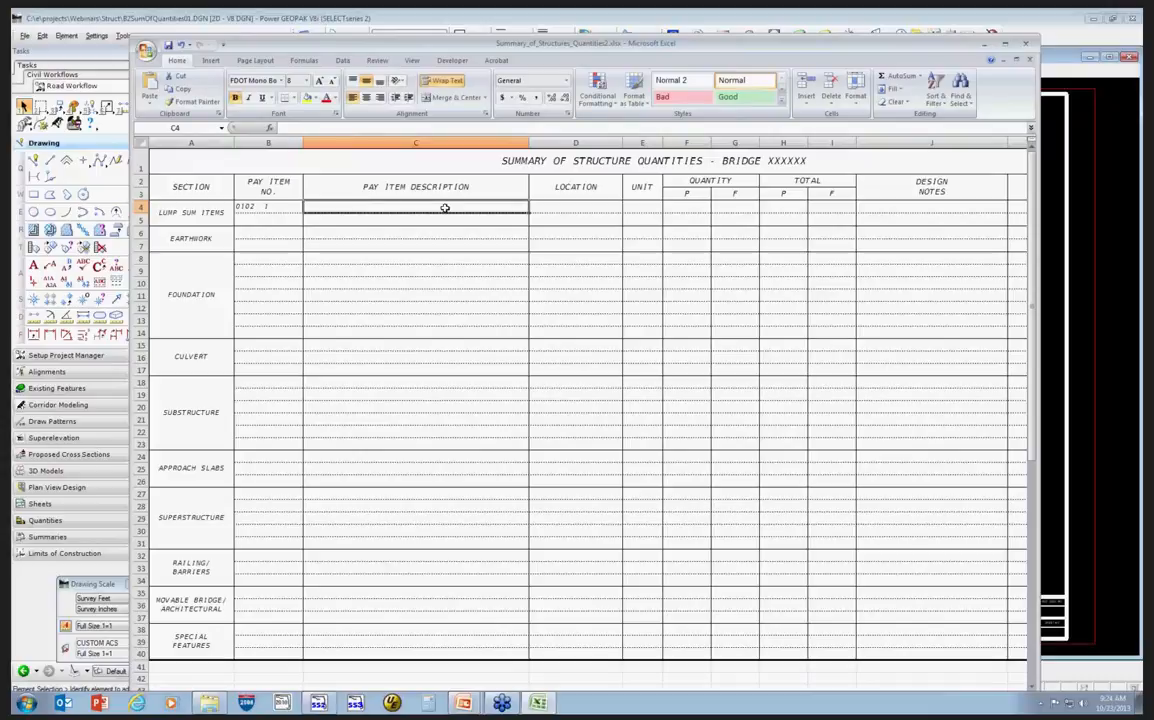
type("Mobil")
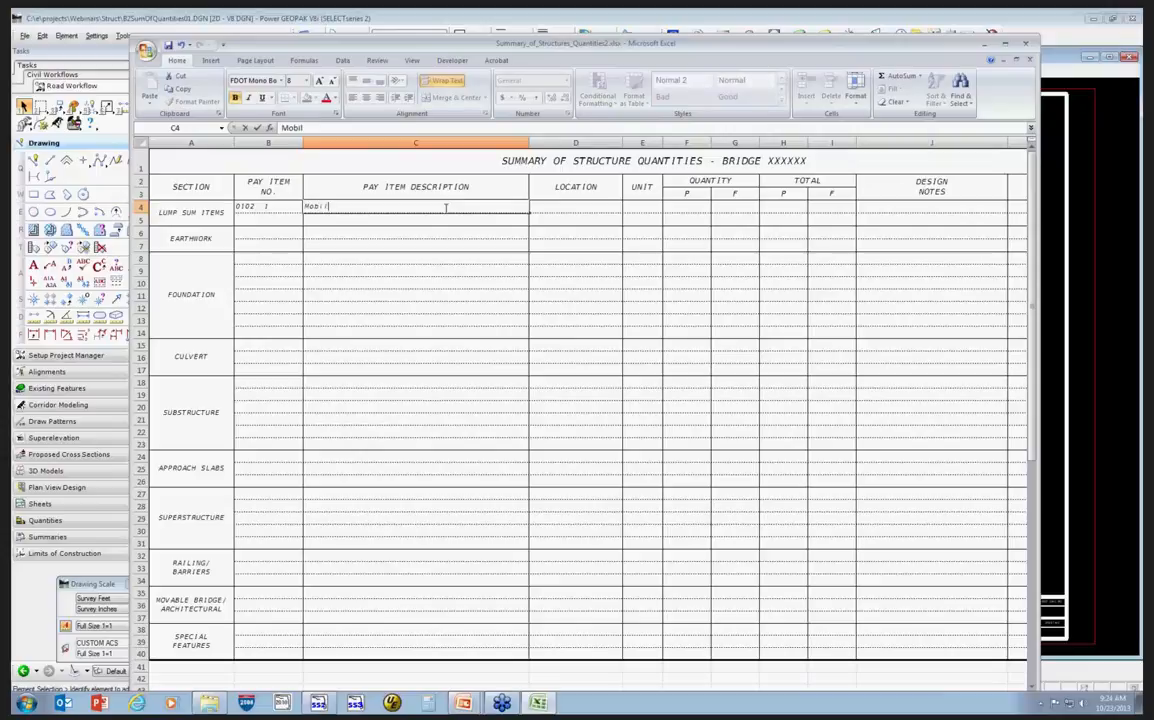
type("ization")
Enter unit LS and a quantity of 1 in the P quantity and P total cells of that row.
left_click(654, 206)
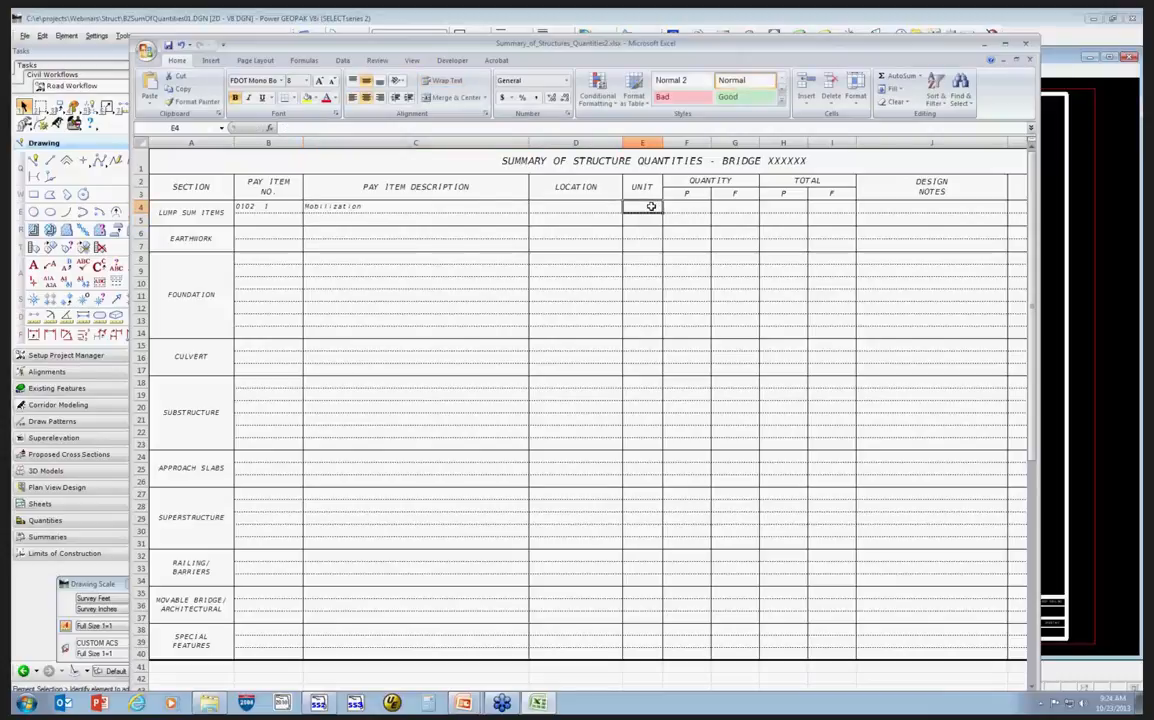
type("LS")
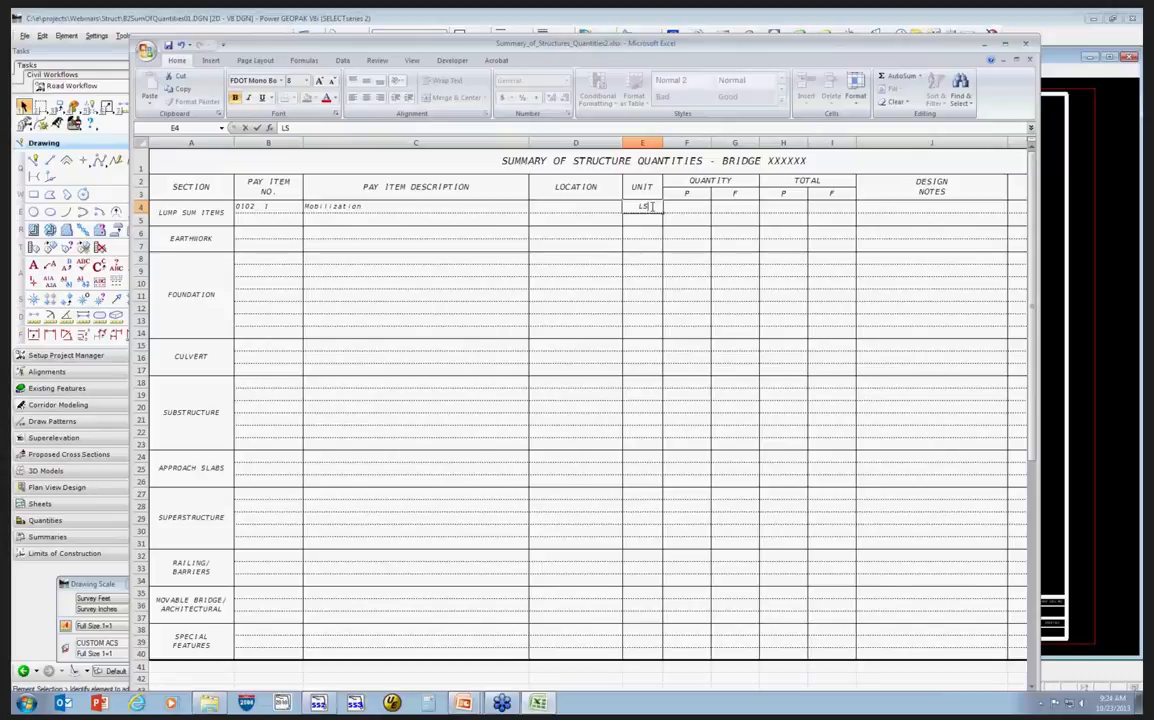
left_click(697, 206)
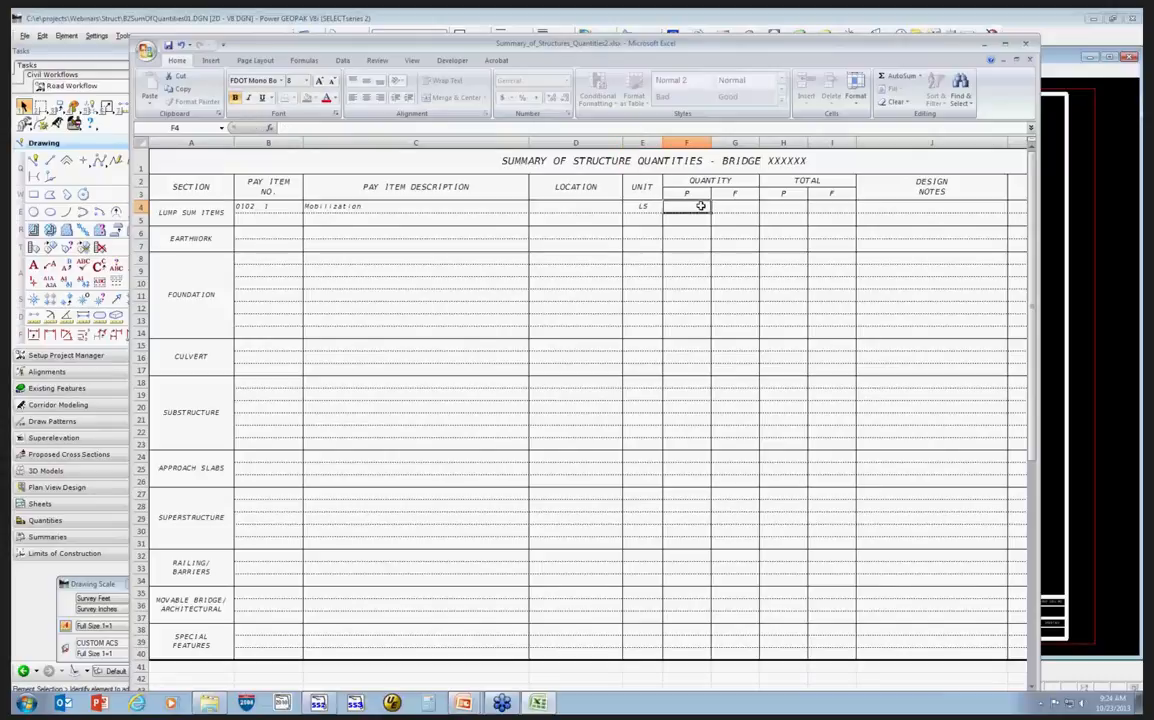
type("1")
key("Tab")
key("Tab")
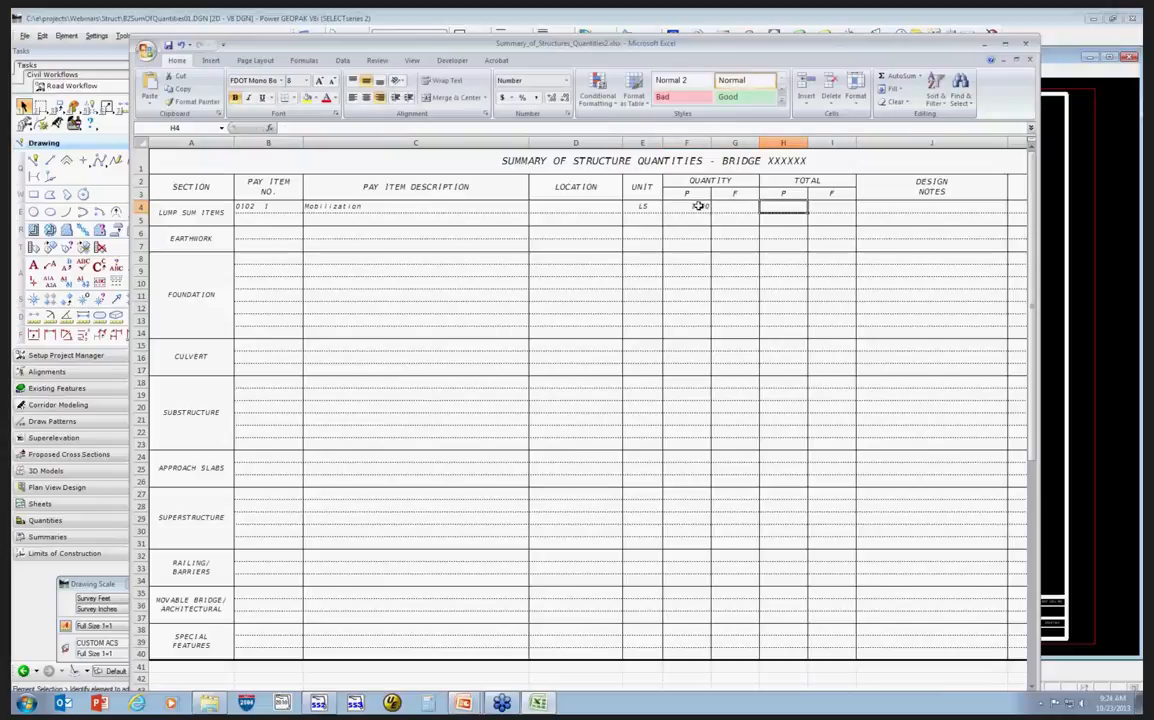
type("1")
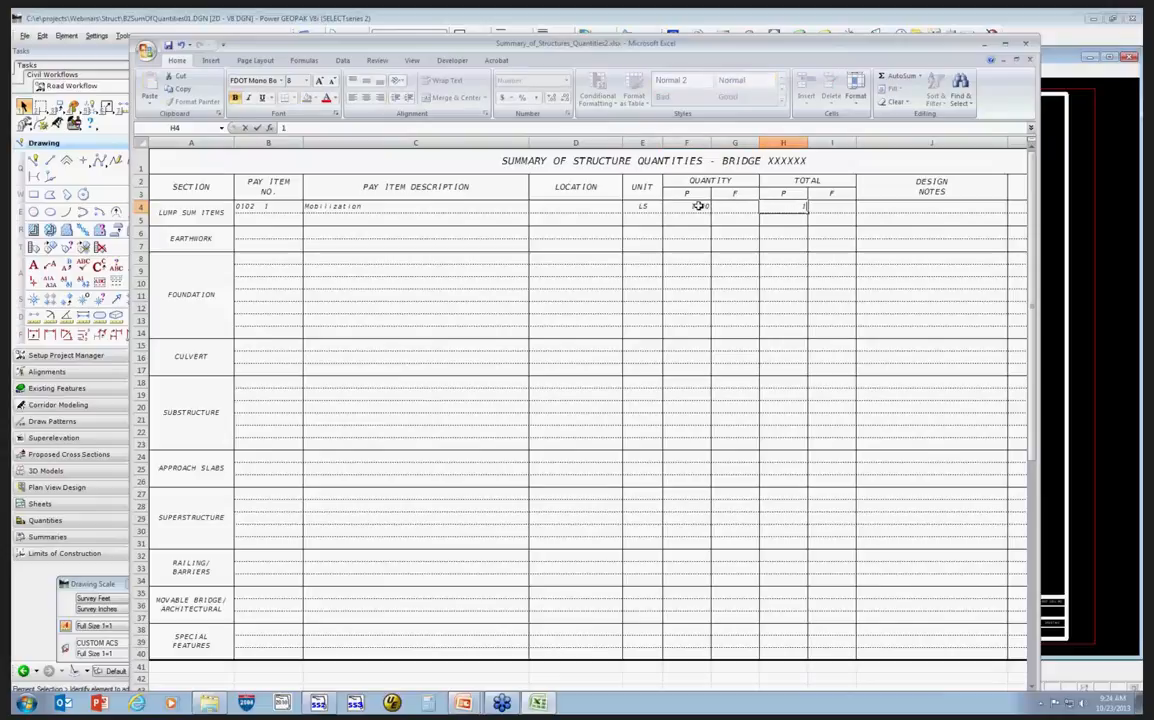
key("Return")
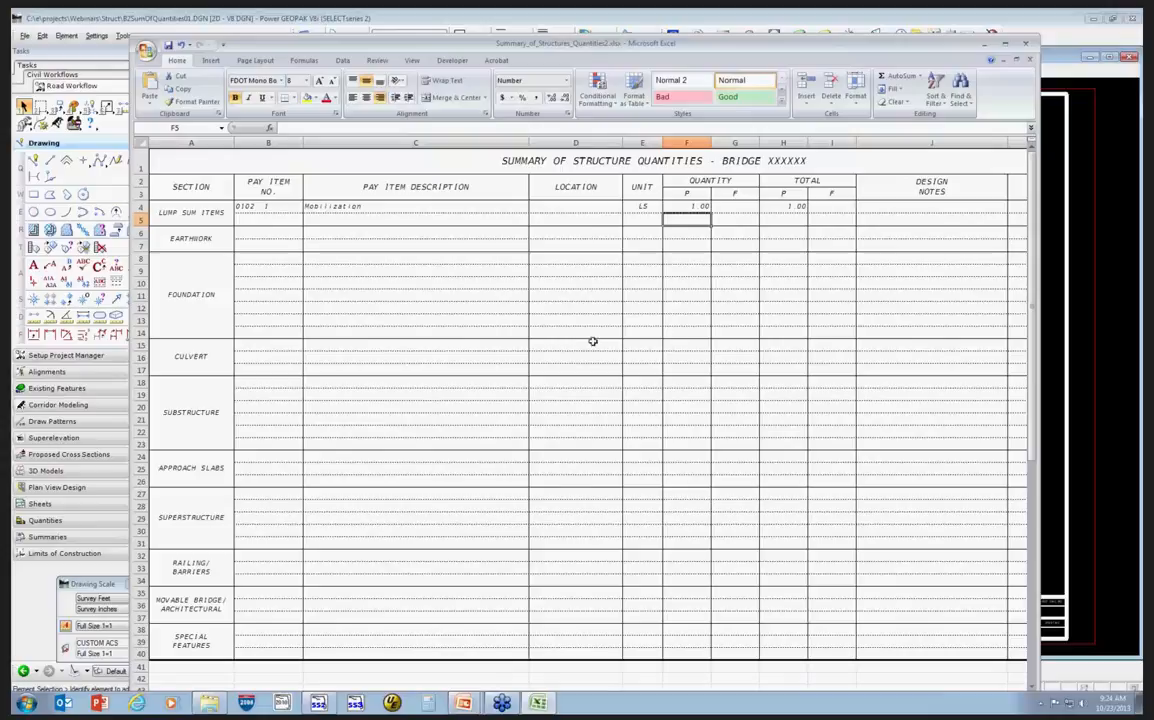
Remove the decimal places from the row's quantity and total values.
left_click_drag(690, 206, 791, 213)
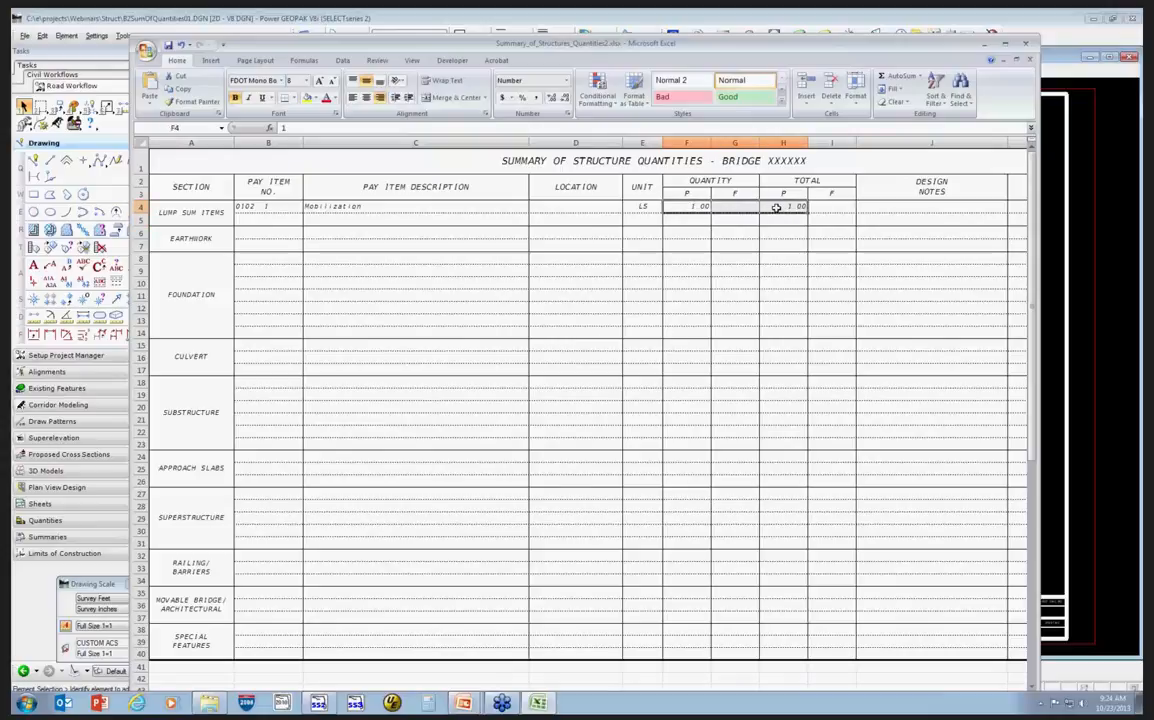
right_click(781, 212)
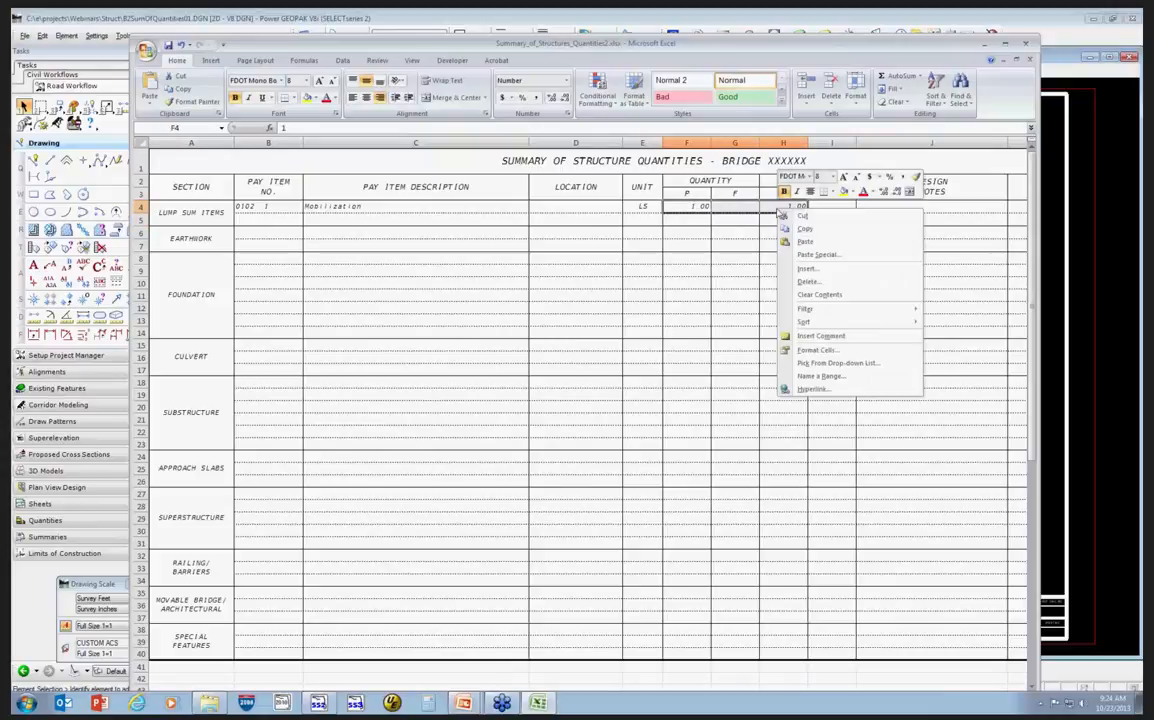
left_click(885, 193)
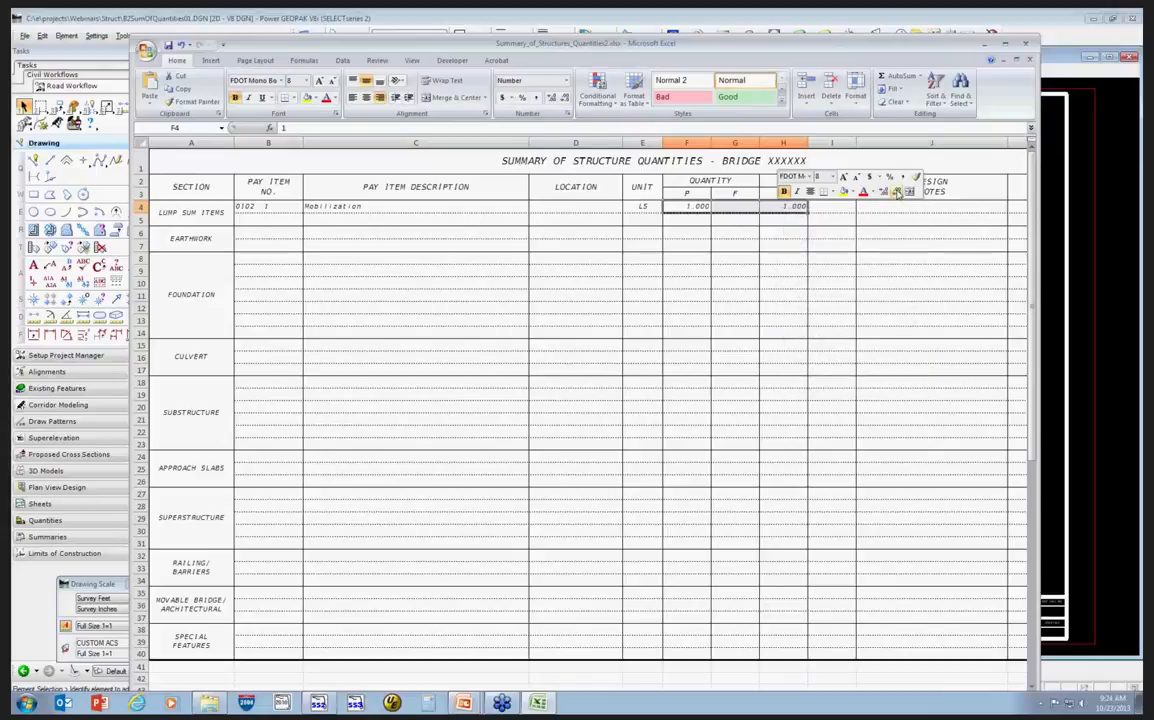
left_click(897, 192)
left_click(897, 192)
left_click(897, 192)
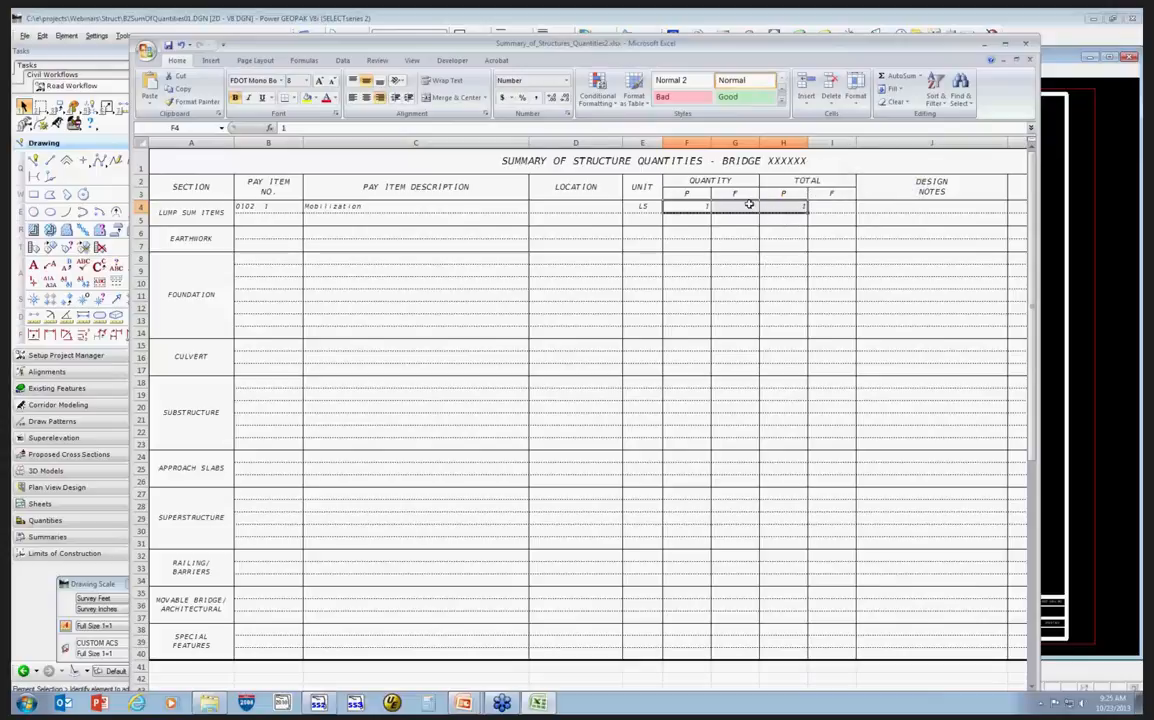
left_click(666, 226)
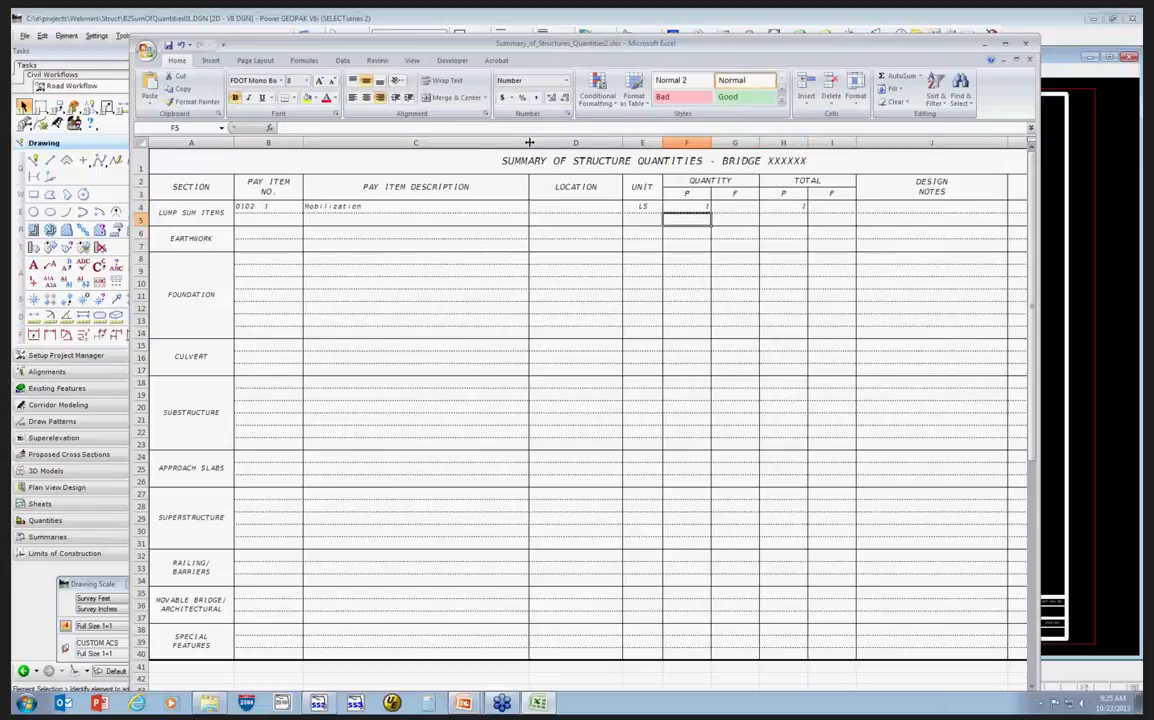
Widen the Pay Item Description and Location columns.
left_click_drag(529, 143, 553, 147)
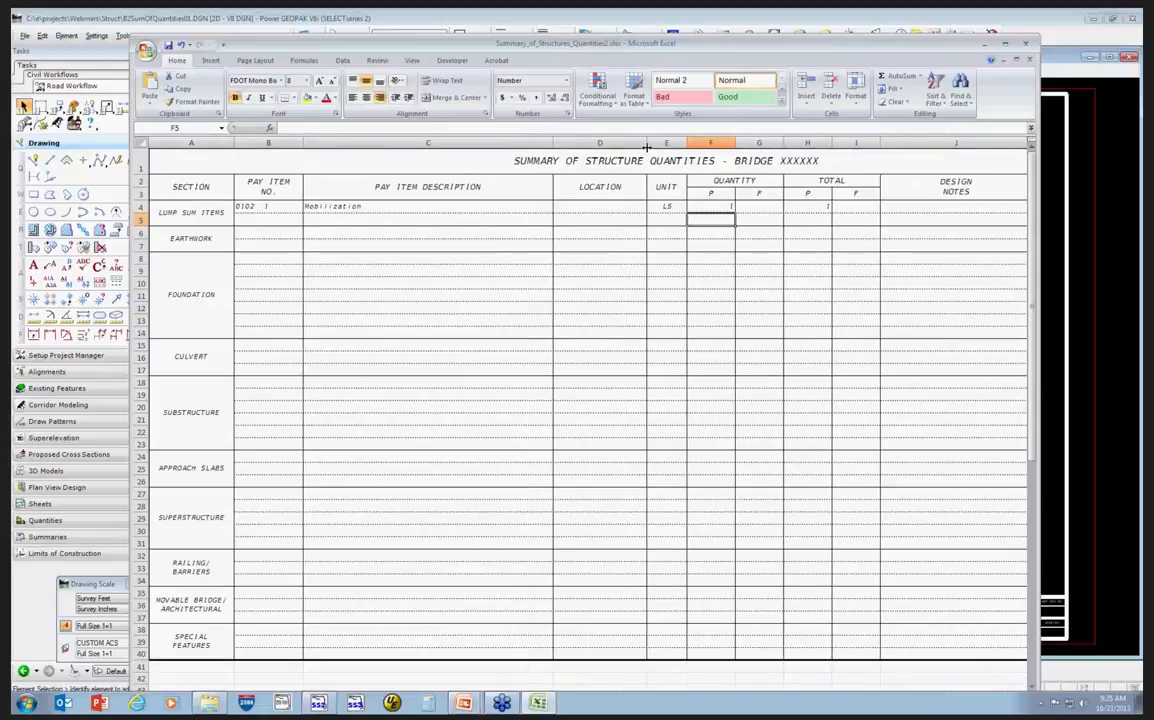
left_click_drag(647, 147, 703, 149)
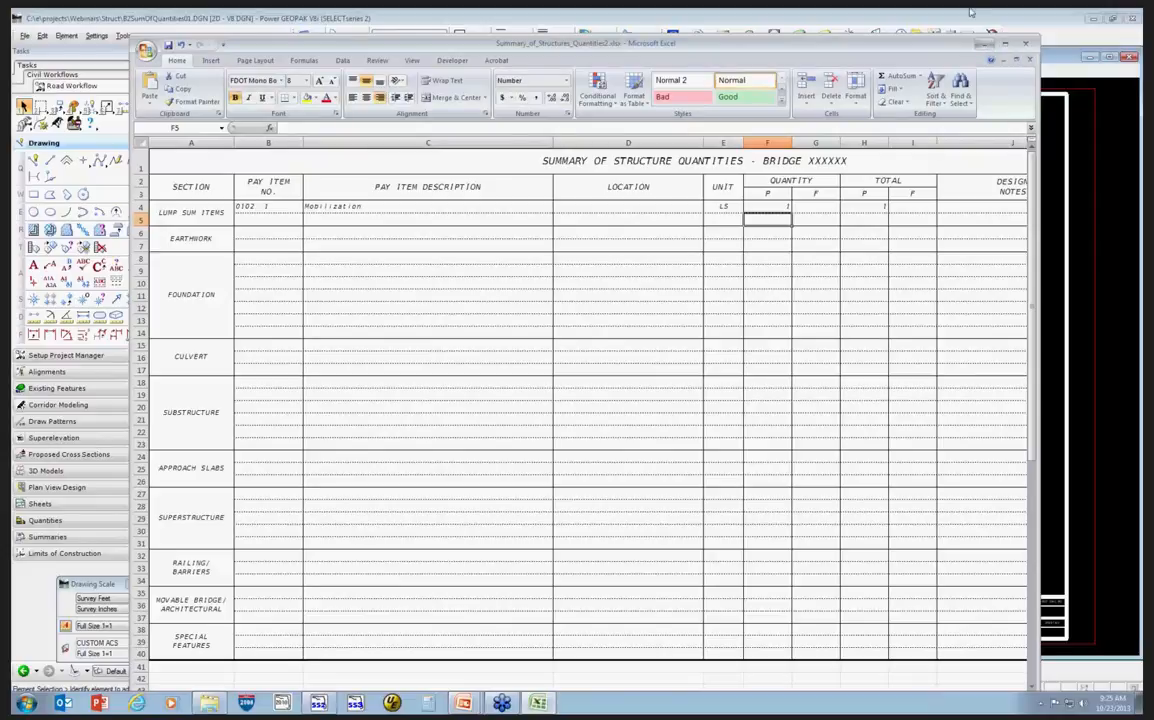
Close the spreadsheet and refresh the drawing's table with Update Now in the Linked Data Manager.
left_click(986, 48)
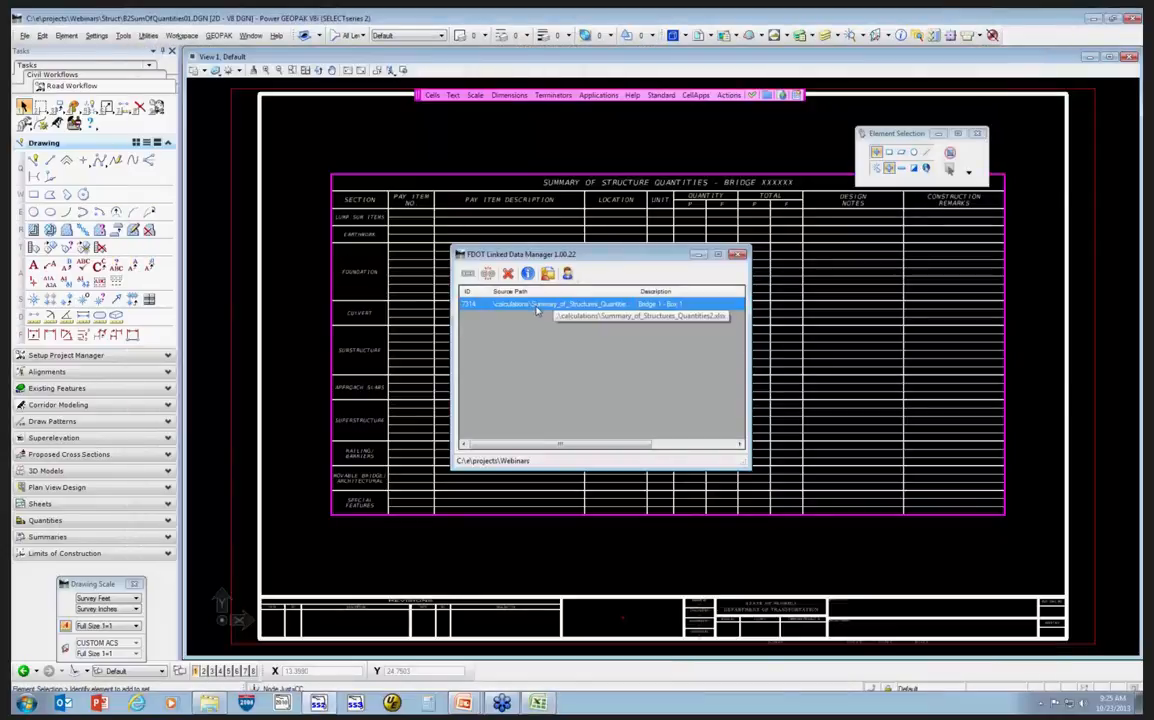
right_click(536, 309)
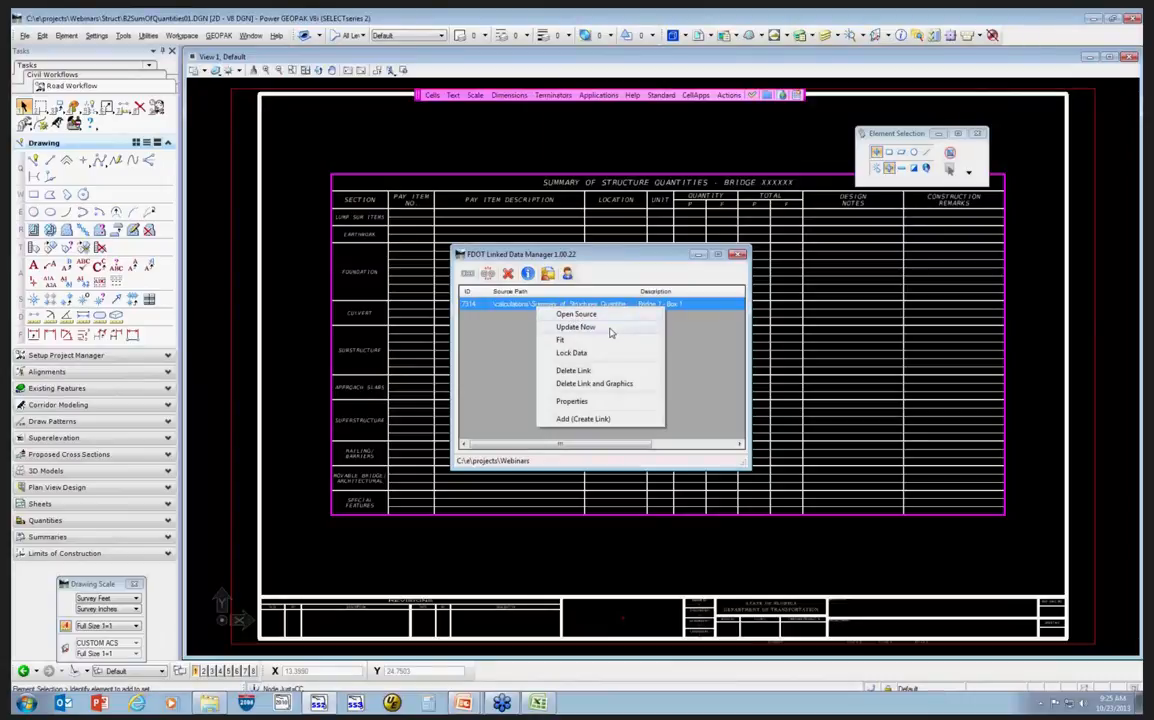
left_click(611, 332)
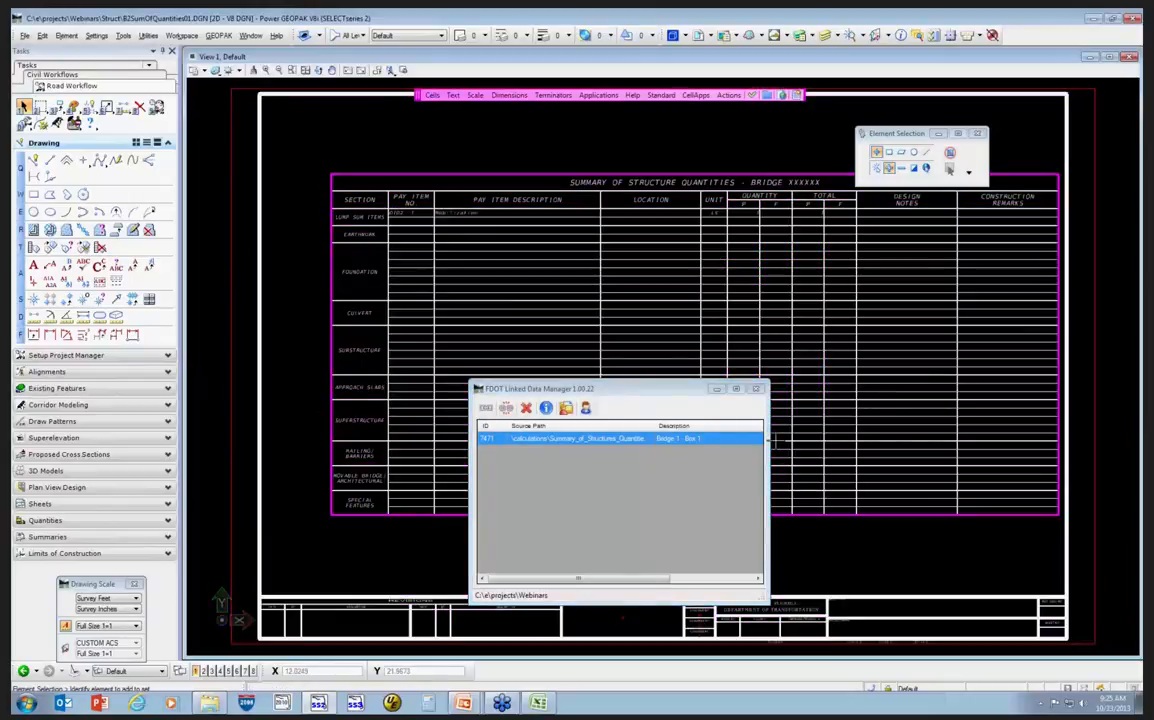
Switch to the PowerPoint slide show and advance to the next slide.
left_click_drag(633, 404, 576, 274)
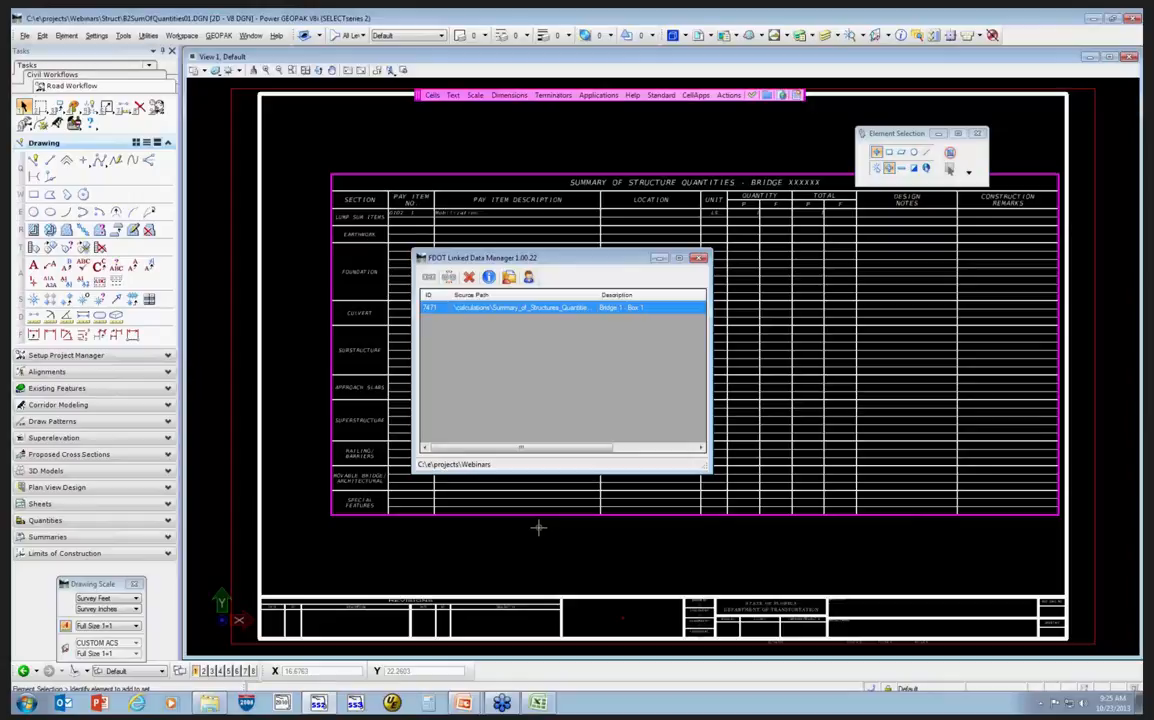
mouse_move(463, 700)
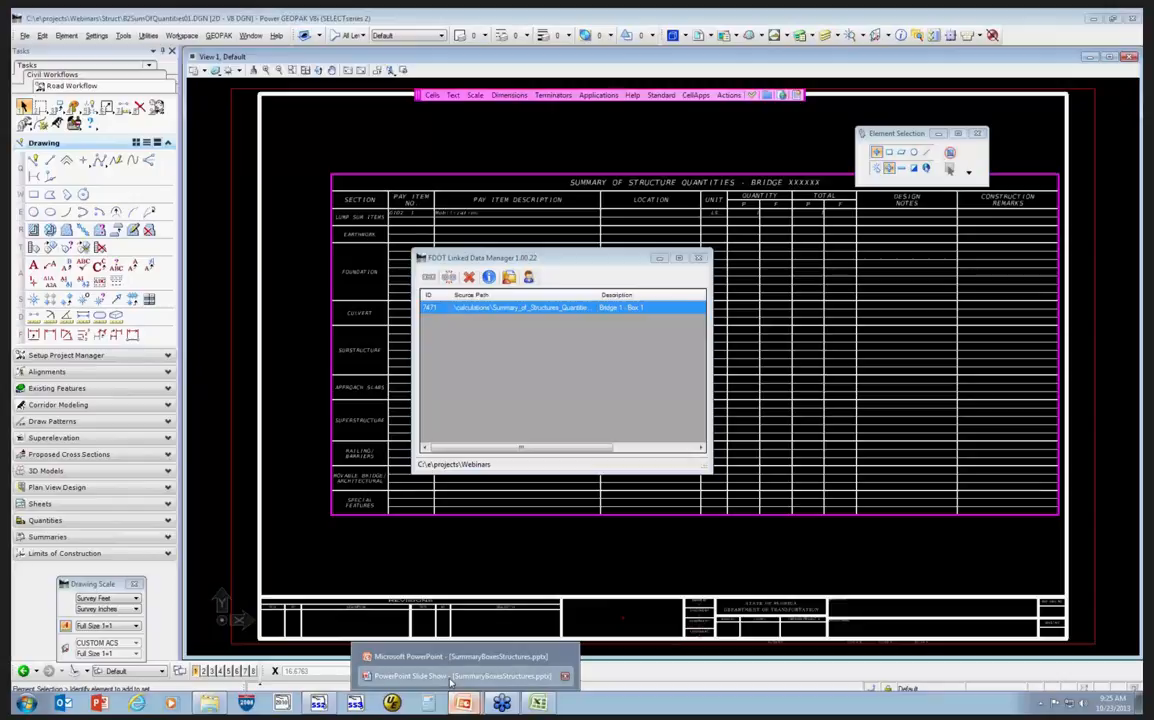
left_click(450, 677)
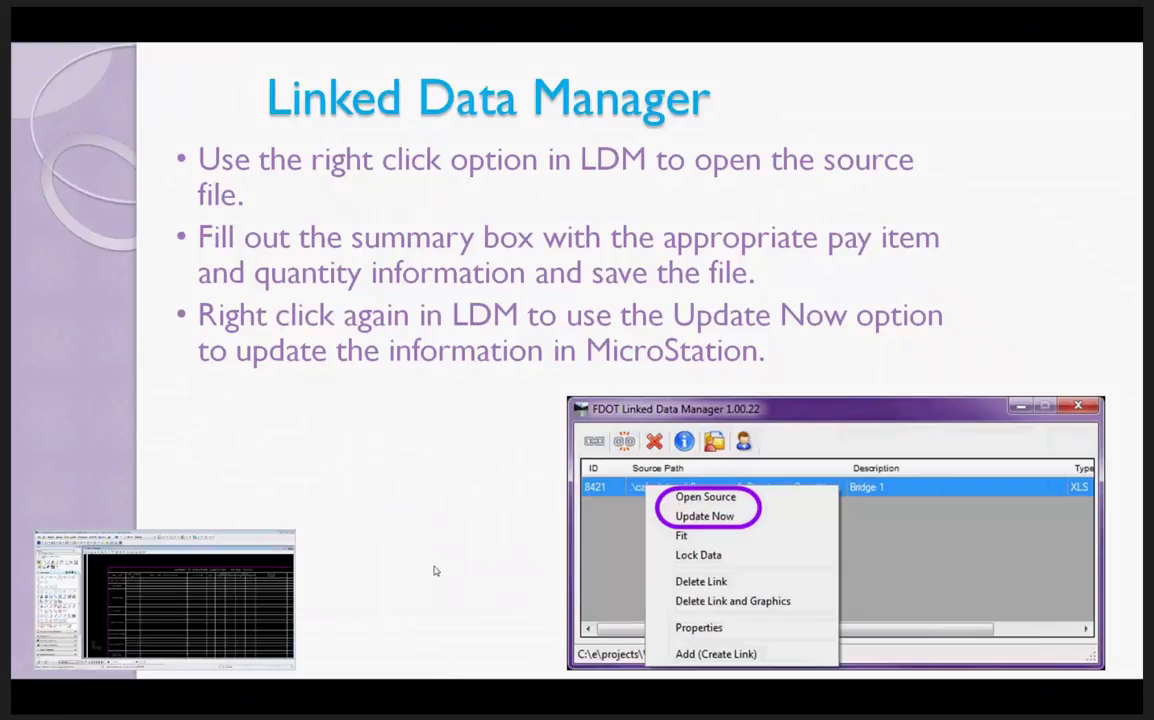
left_click(440, 513)
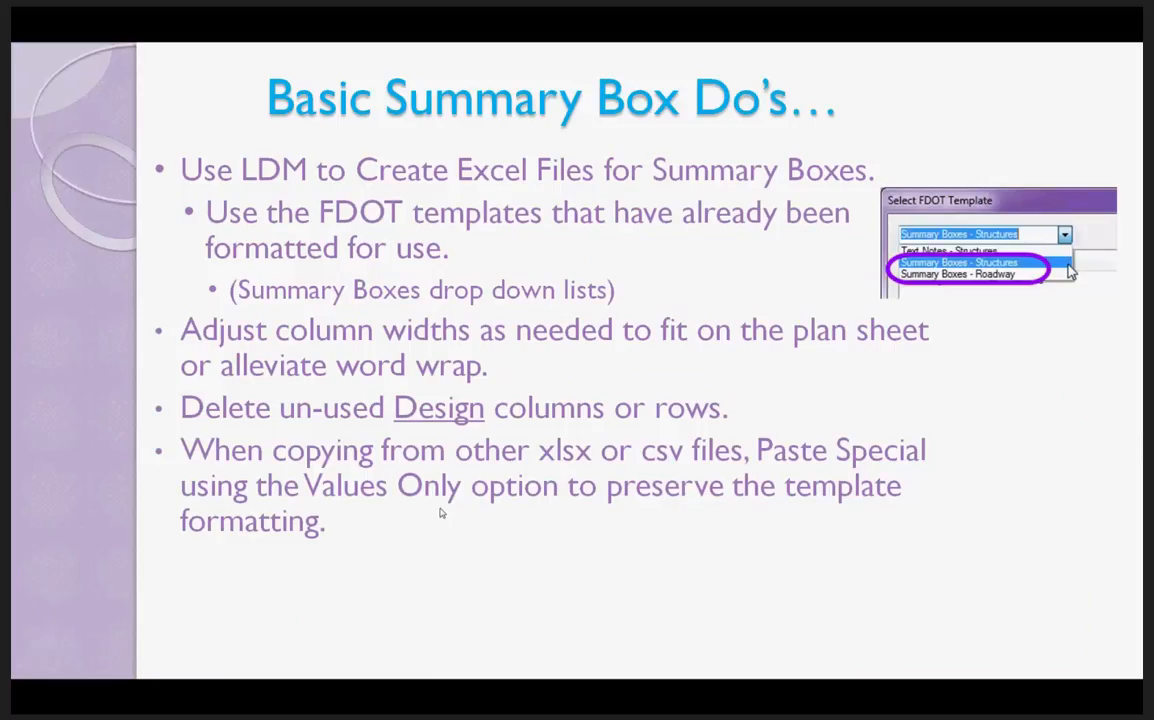
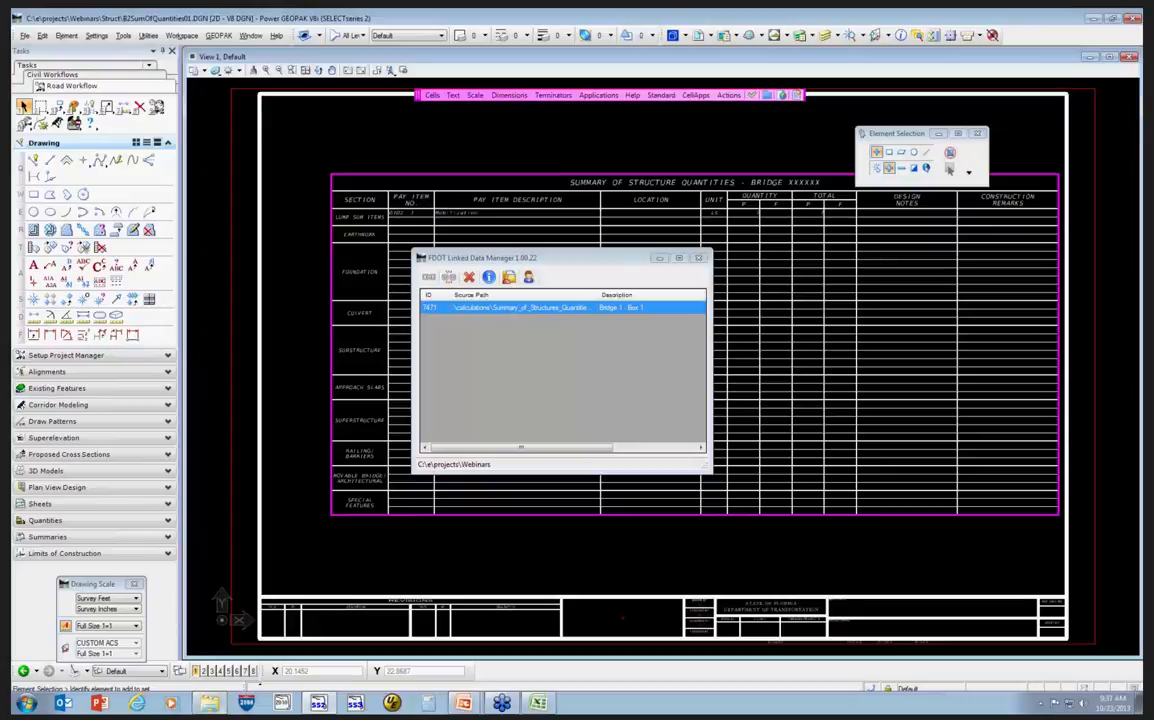
Browse to the Webinars calculations folder and open the Summary_of_Structures_Quantities.xlsx example workbook.
mouse_move(212, 704)
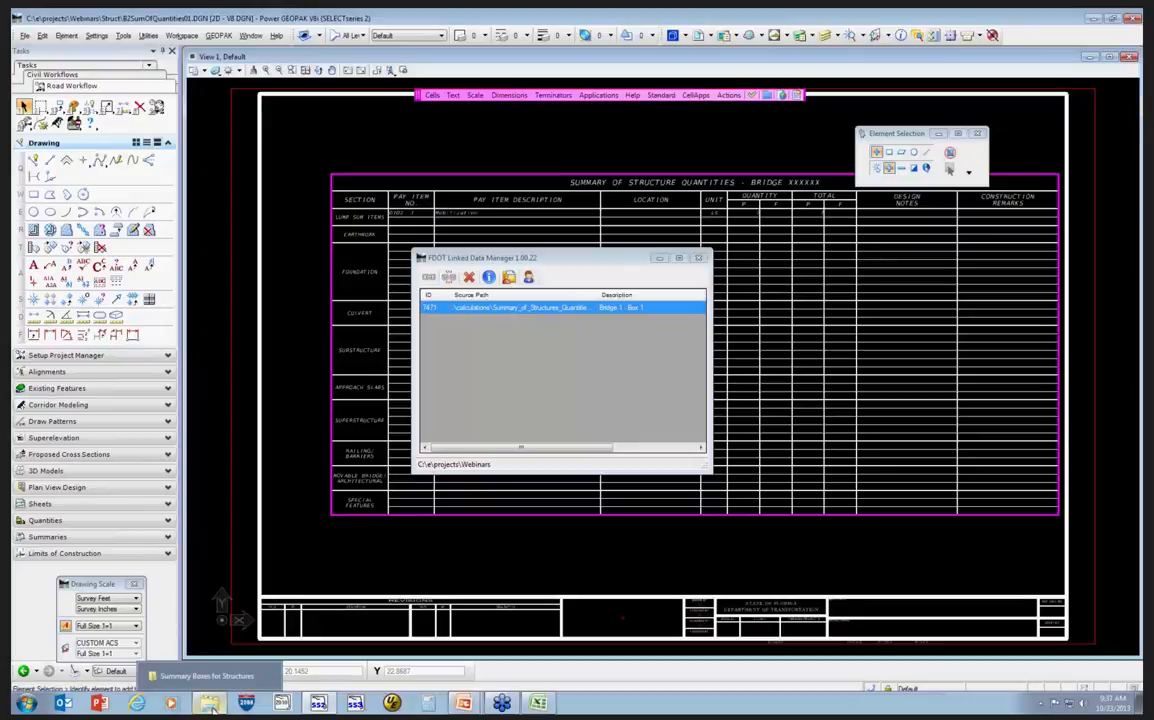
left_click(205, 676)
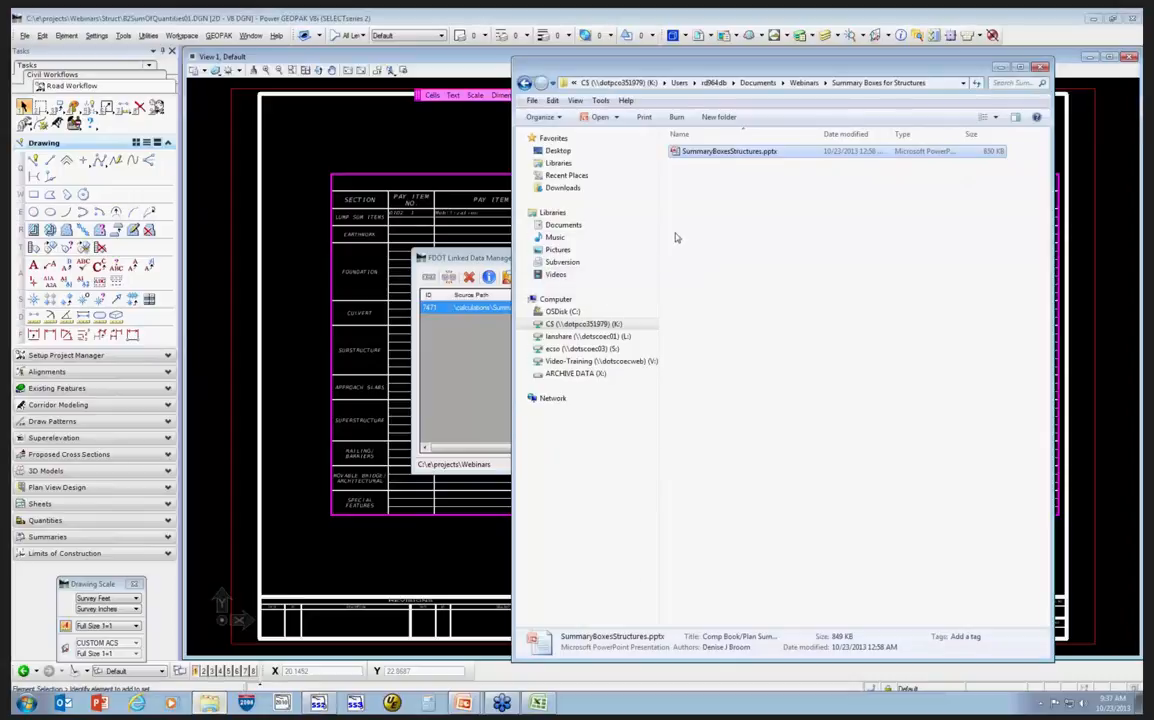
left_click(598, 324)
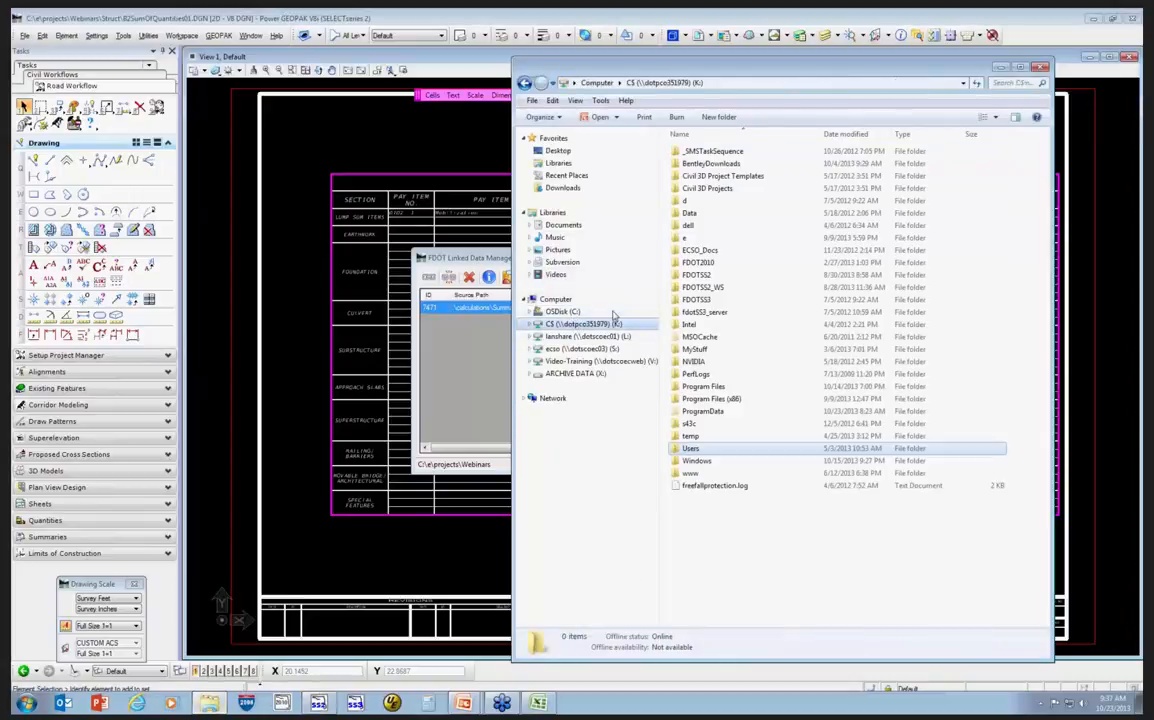
left_click(690, 449)
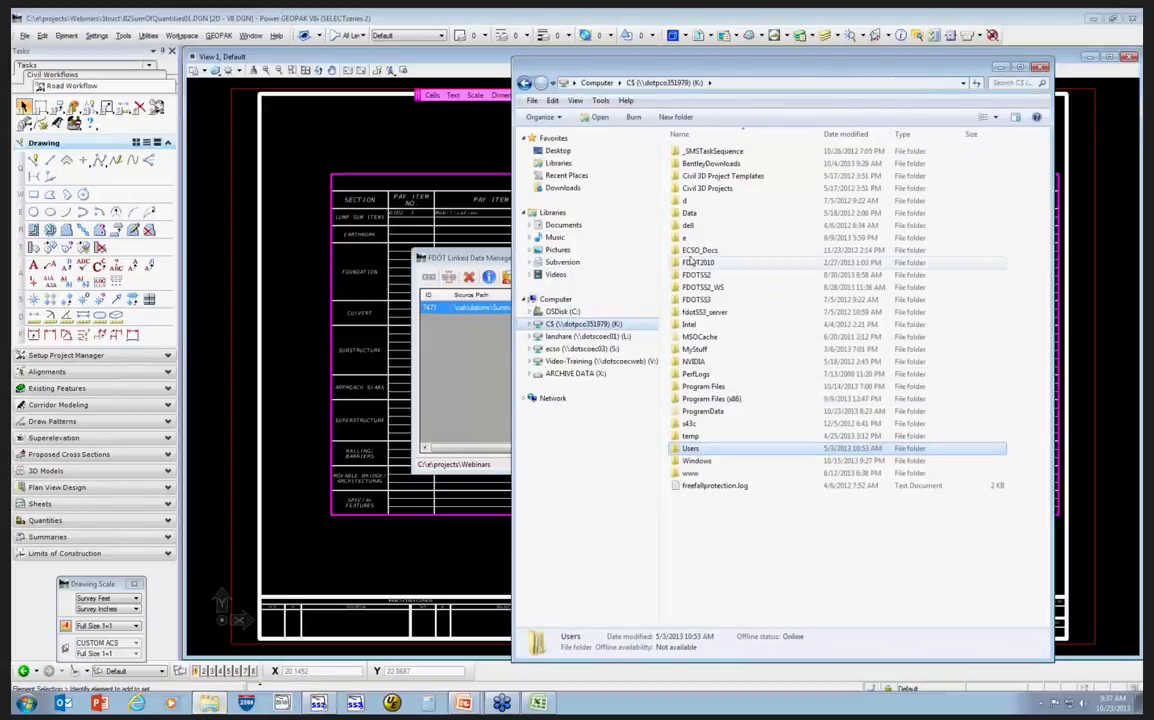
double_click(689, 242)
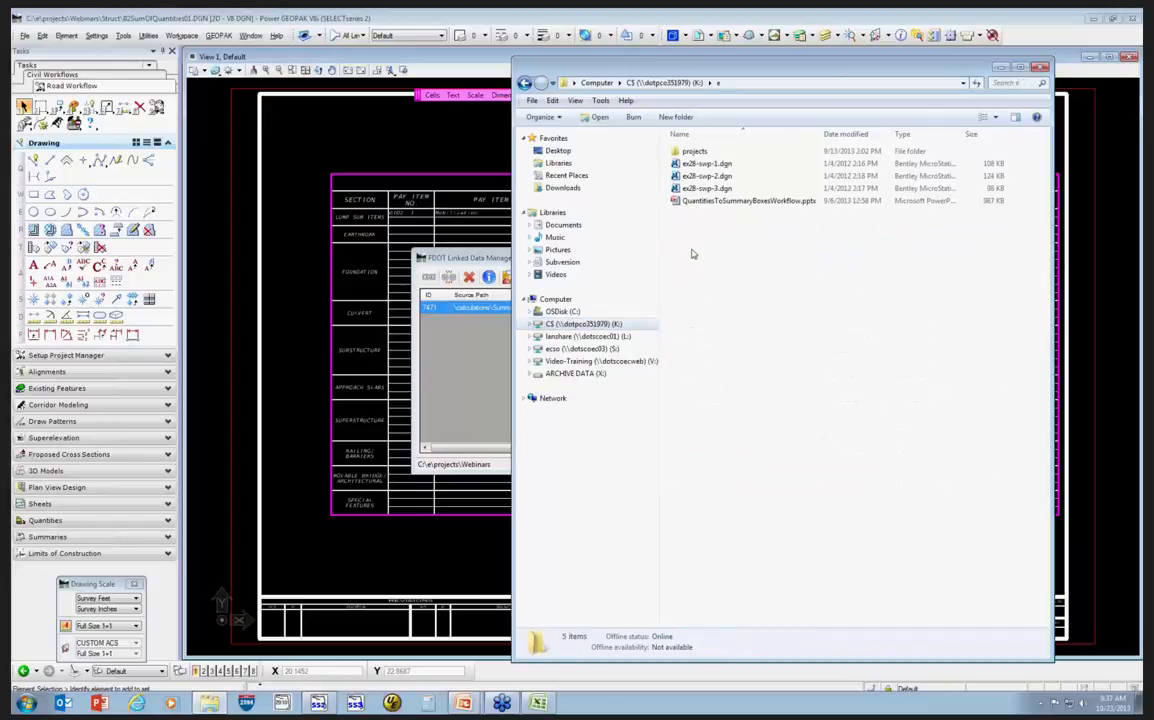
double_click(693, 151)
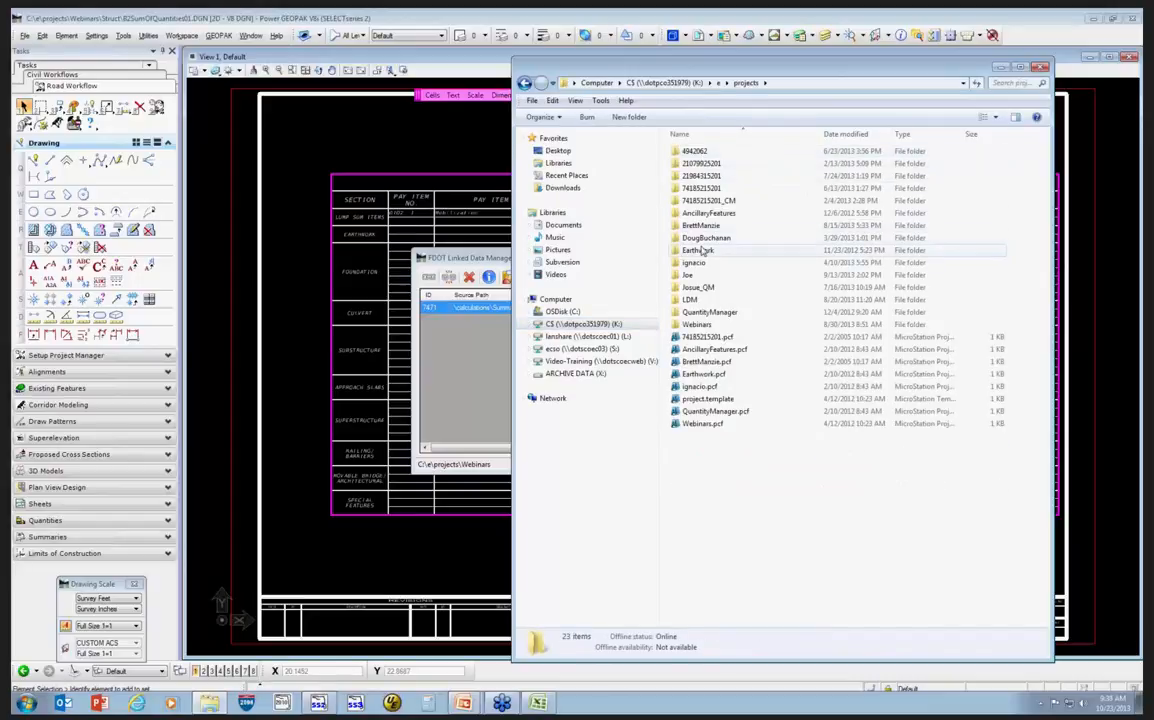
double_click(697, 324)
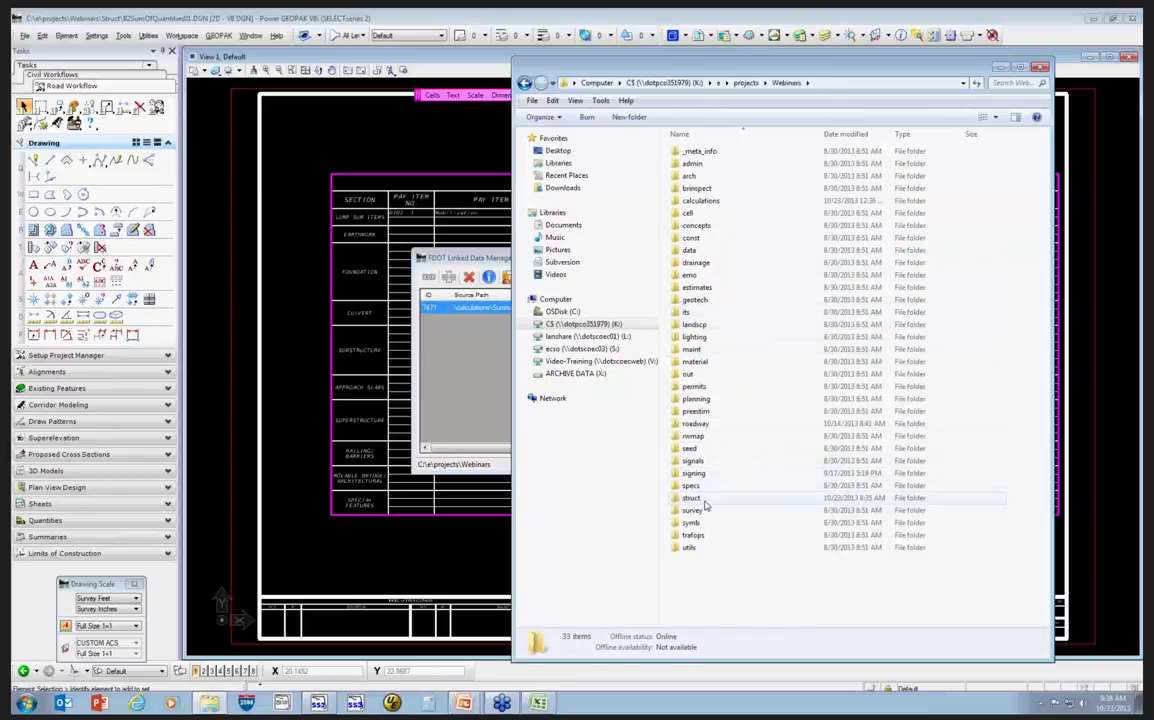
double_click(711, 497)
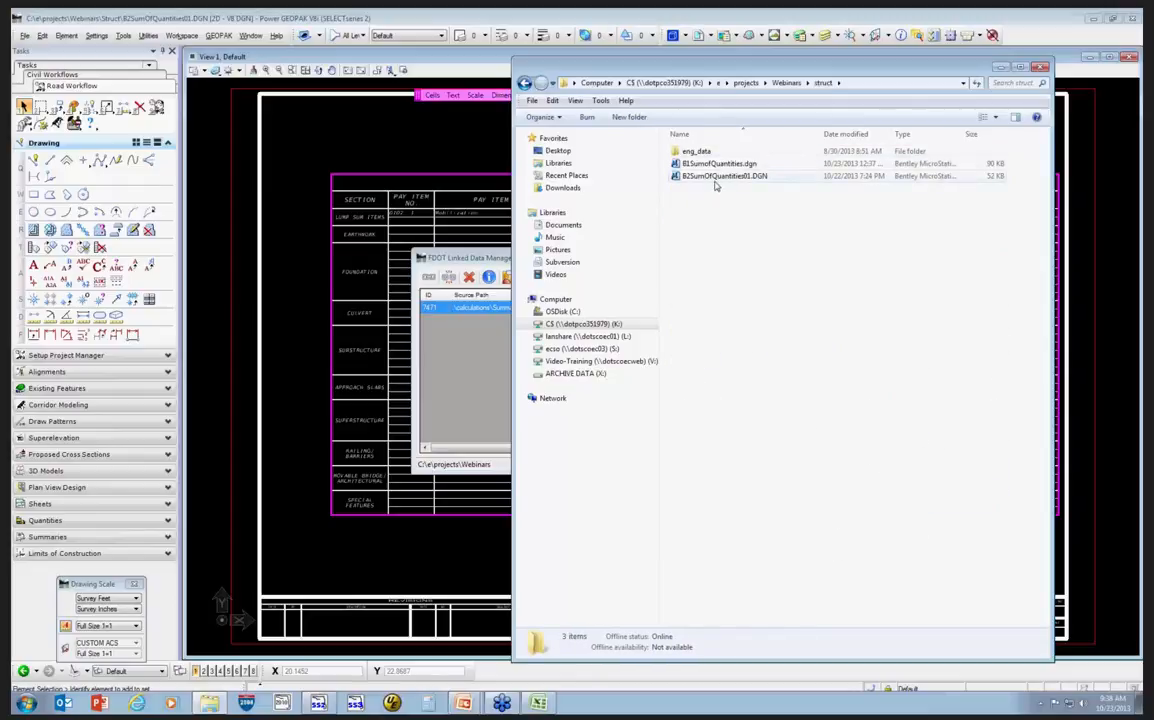
key("BackSpace")
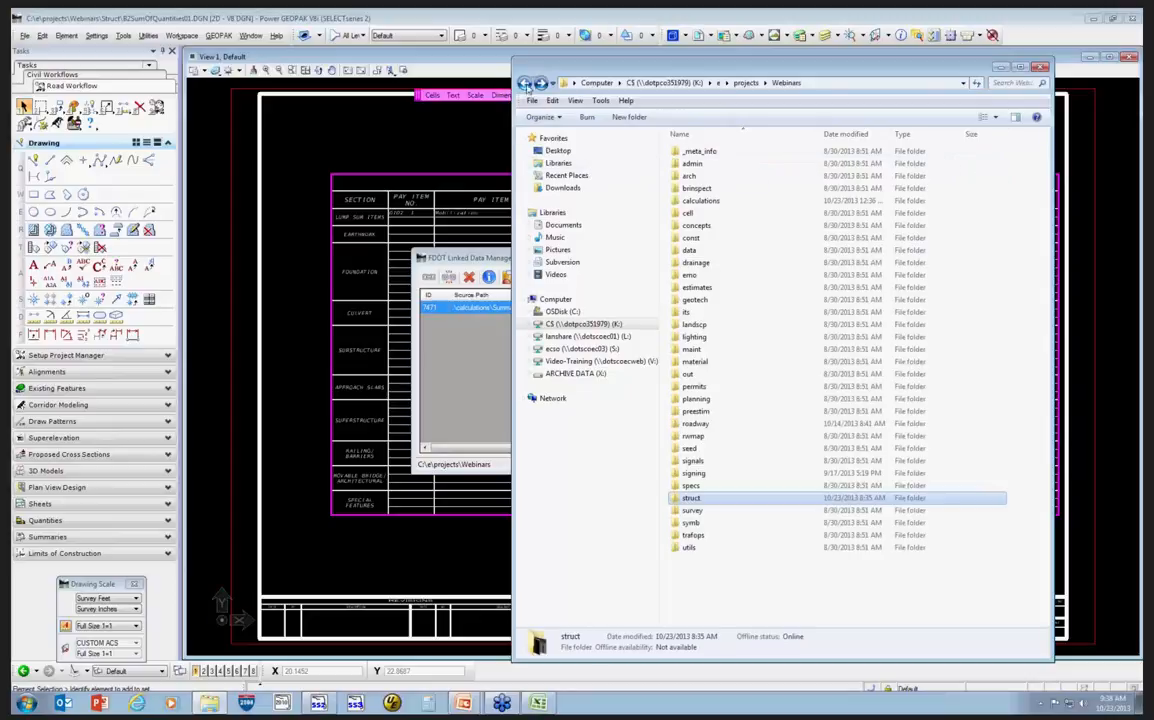
double_click(712, 200)
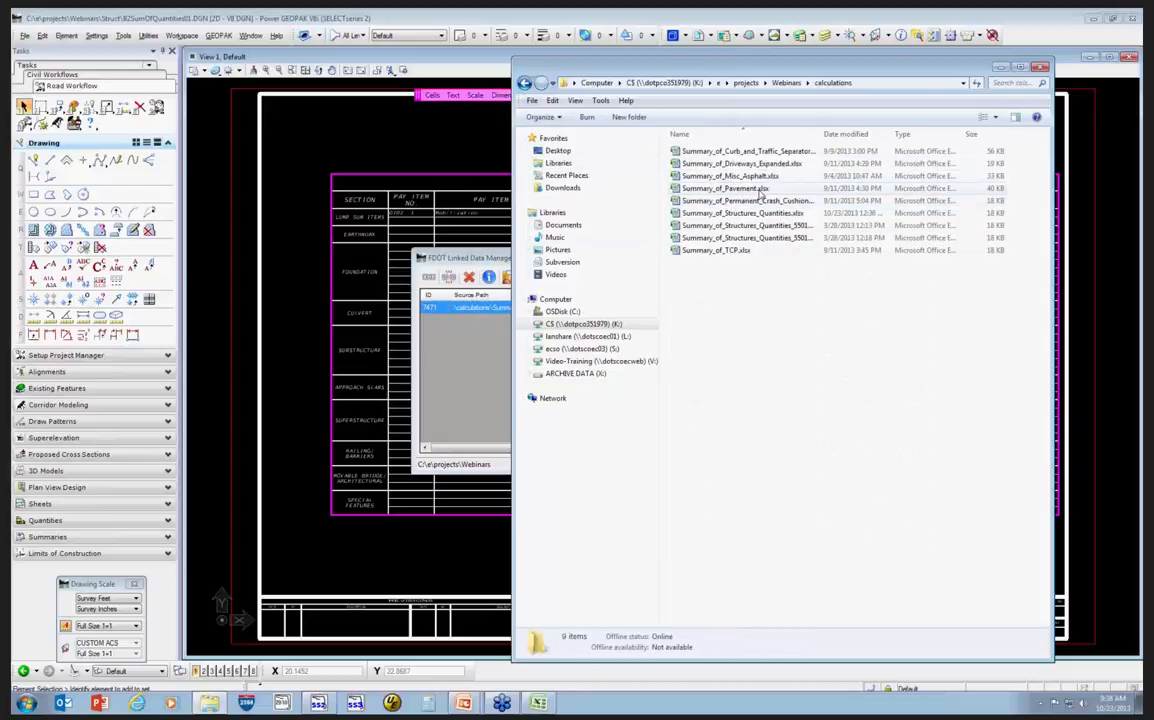
left_click(776, 226)
left_click(756, 213)
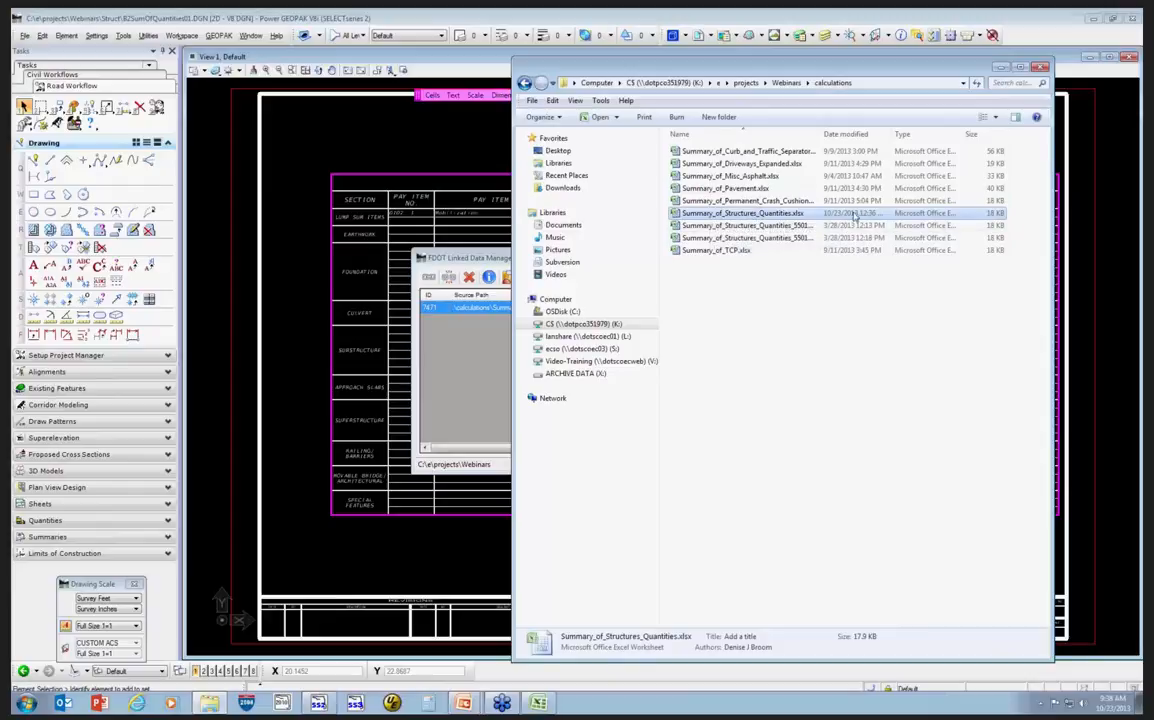
double_click(692, 215)
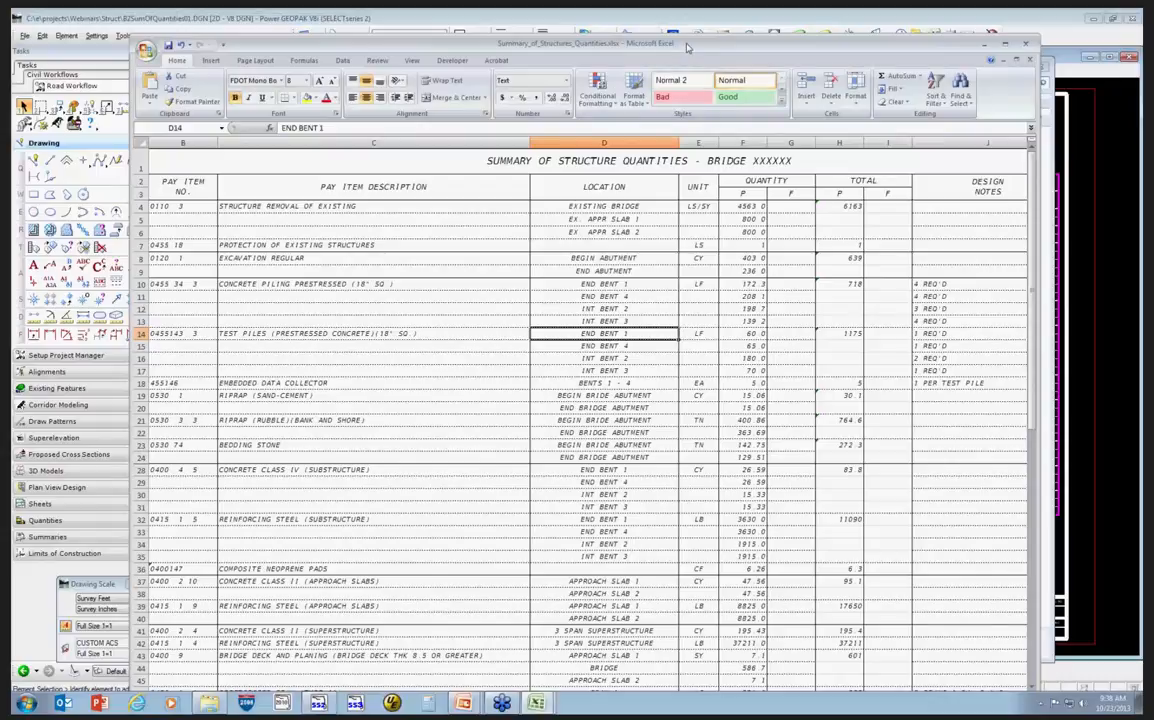
Examine the example workbook's section cells and pay item rows down through Railing/Barriers.
left_click_drag(687, 47, 692, 35)
left_click_drag(790, 690, 760, 690)
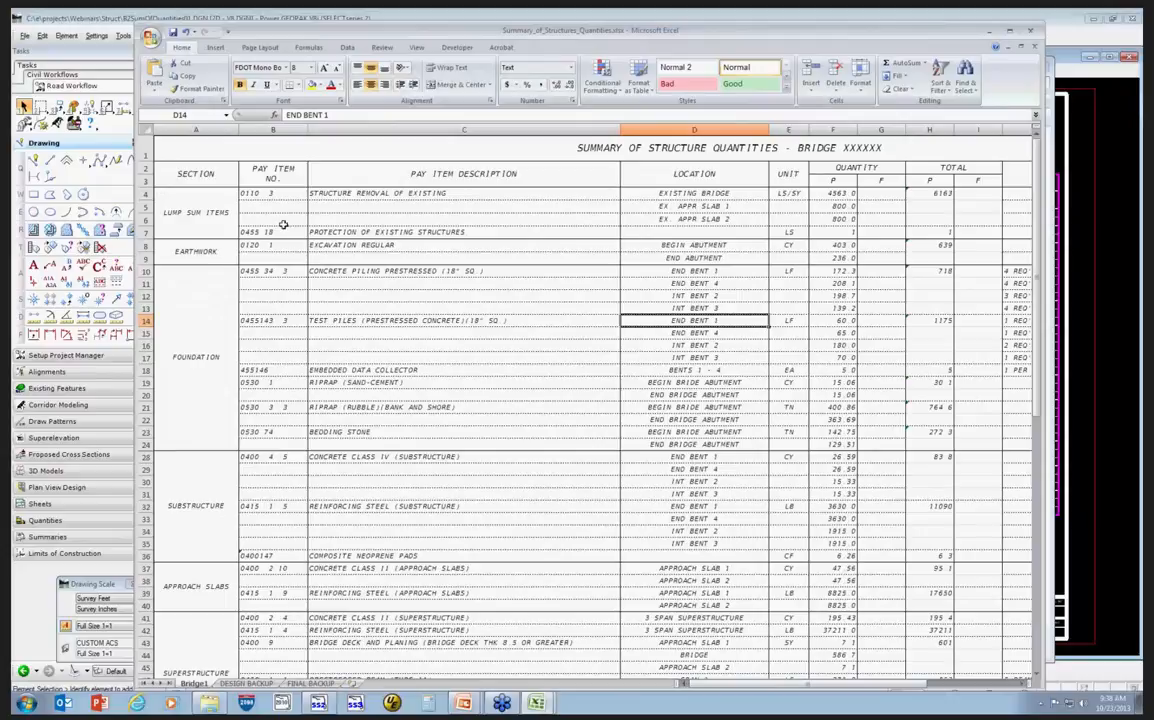
left_click(193, 219)
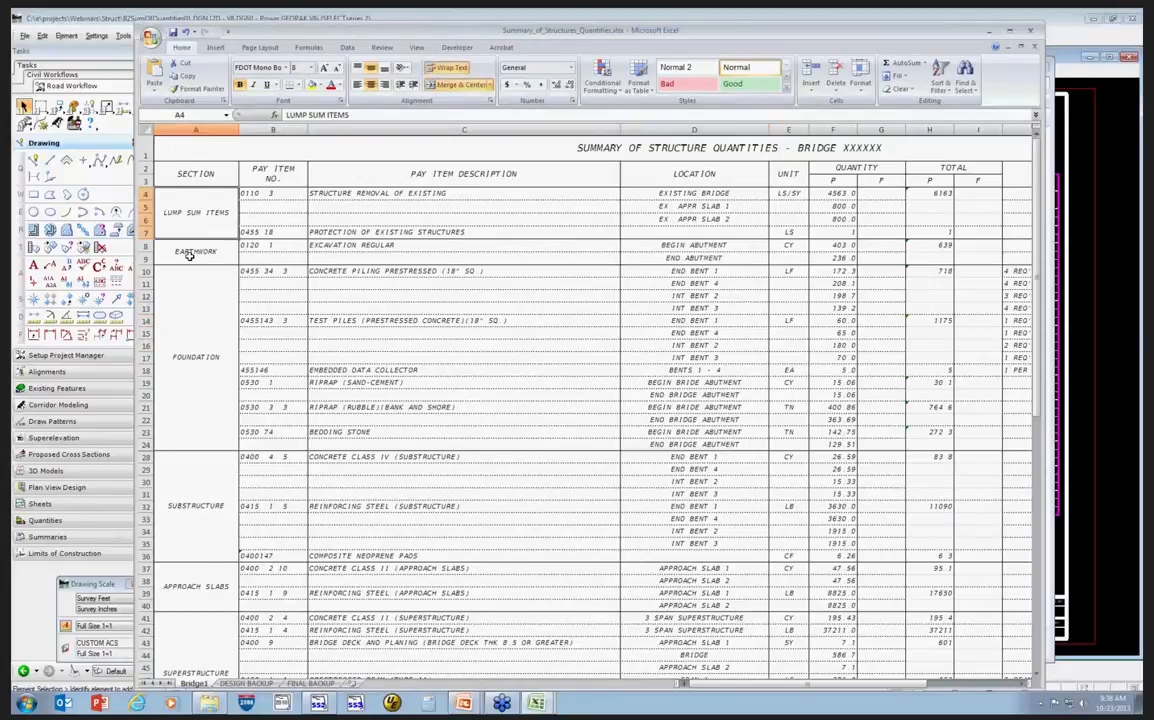
left_click(189, 256)
left_click(180, 360)
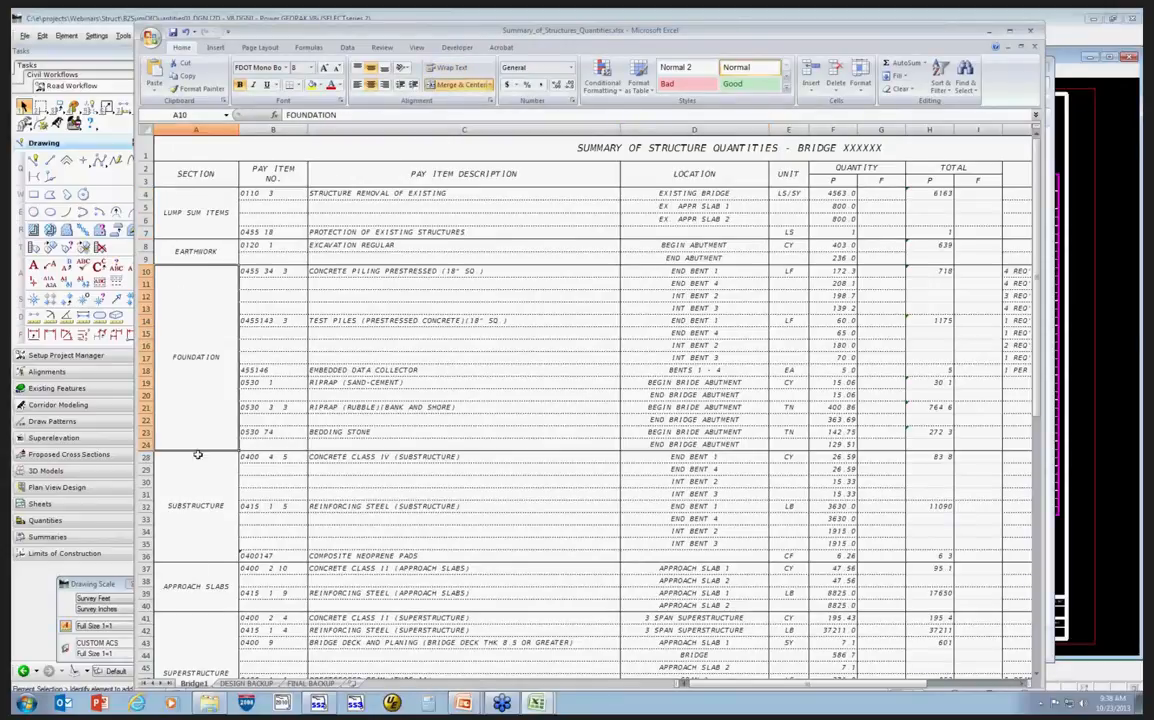
left_click(198, 458)
scroll(209, 492, "down", 1)
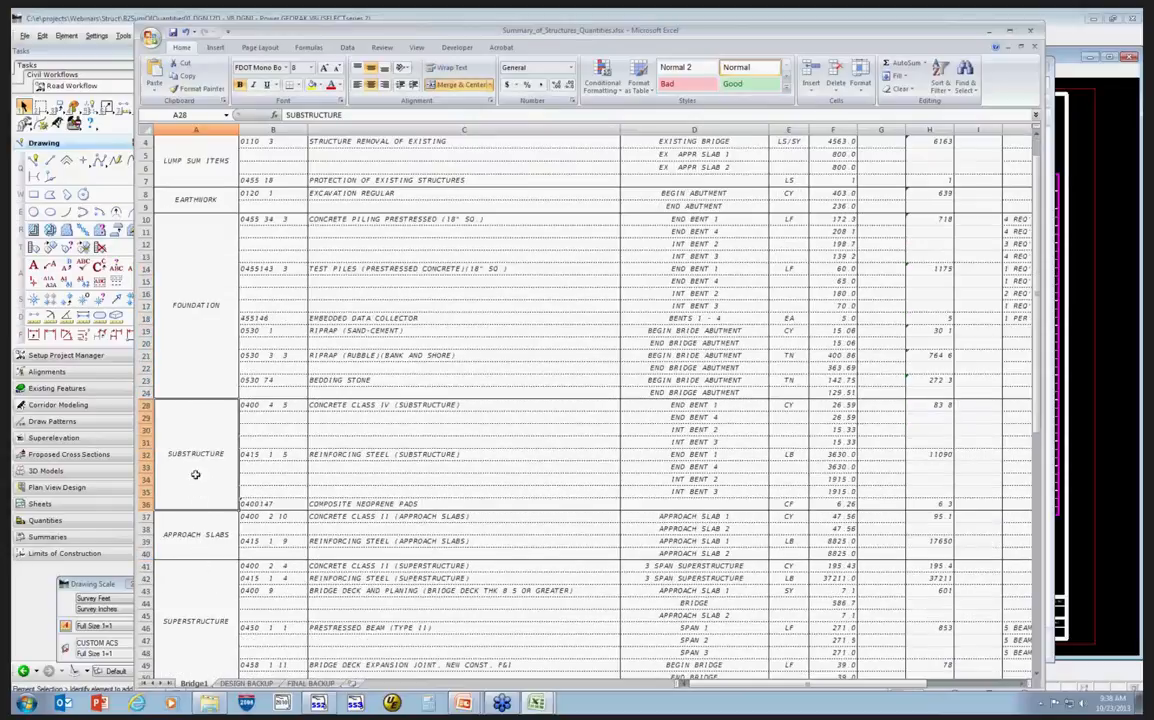
left_click(199, 541)
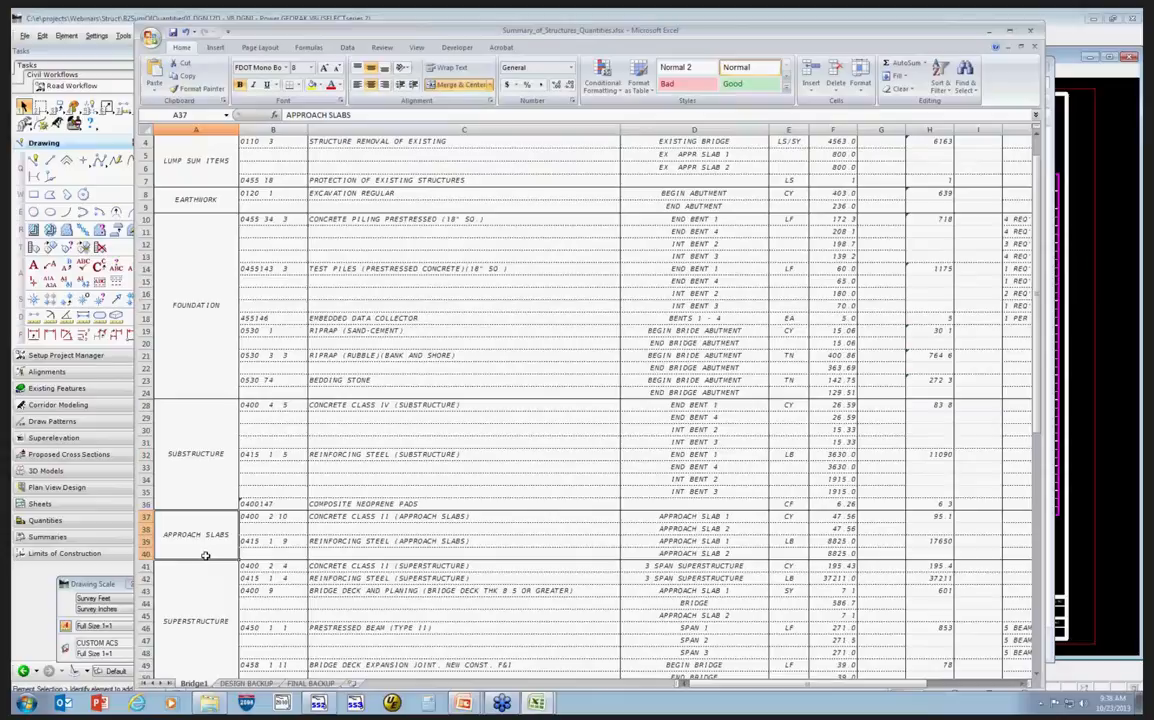
scroll(205, 565, "down", 2)
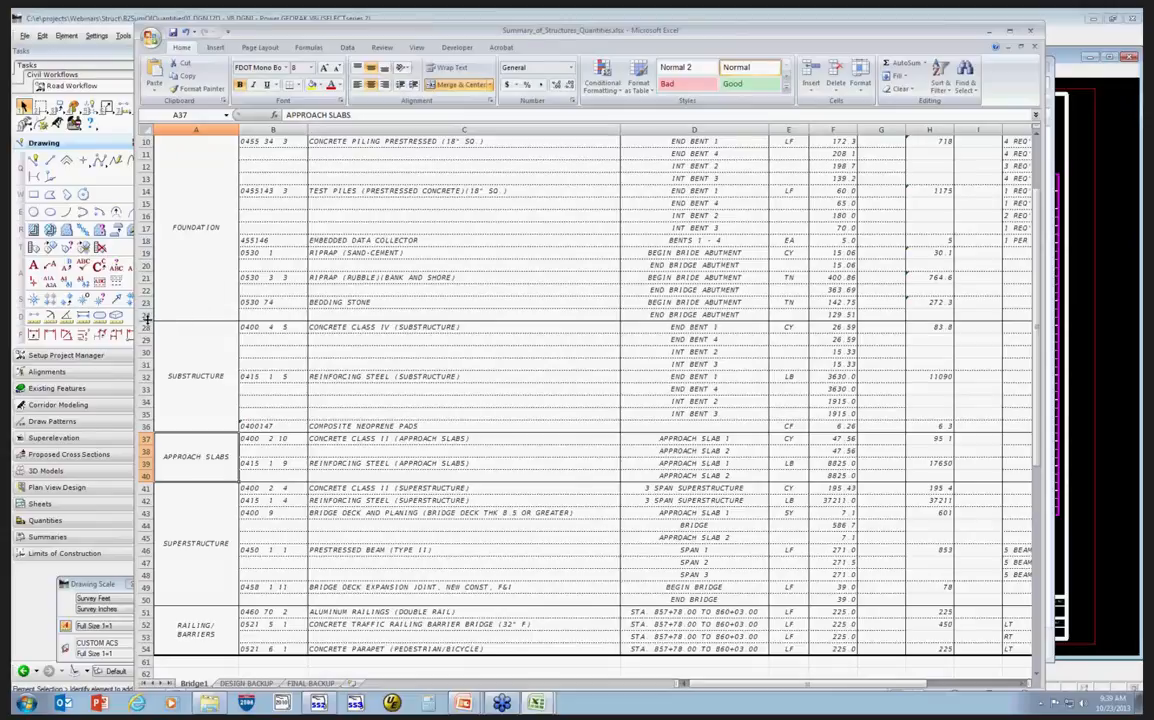
scroll(367, 387, "up", 3)
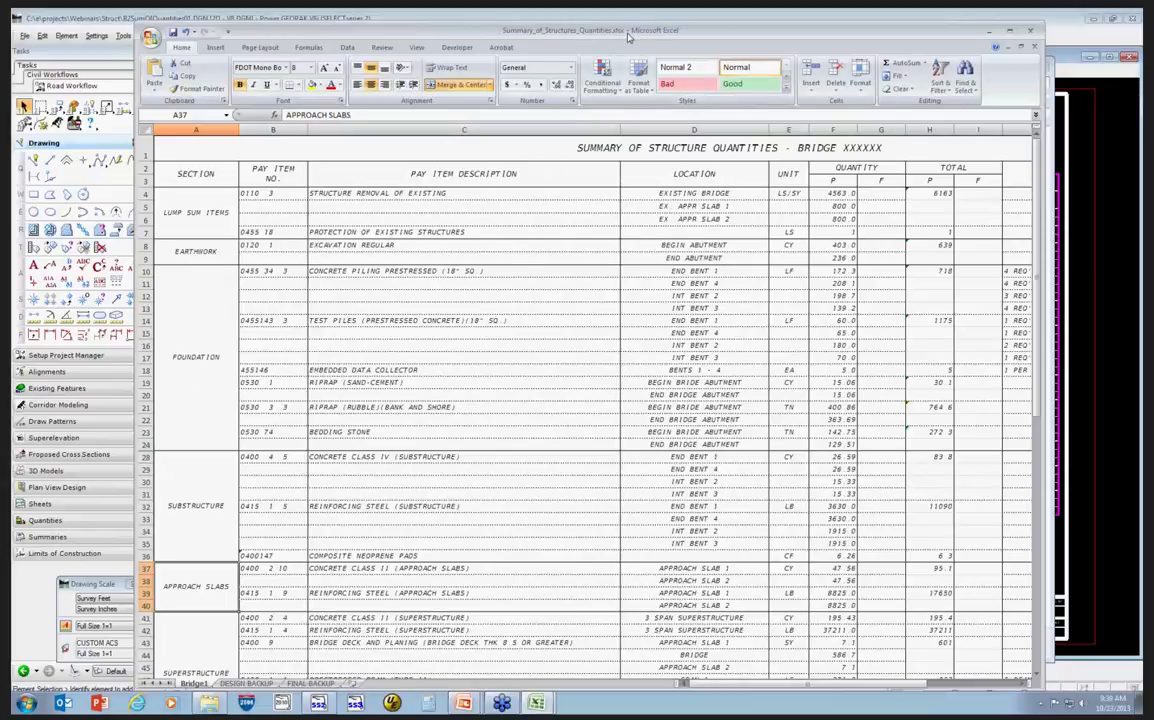
Move the example workbook window lower on screen and close the file browser.
mouse_move(628, 36)
left_mouse_down()
mouse_move(633, 69)
mouse_move(624, 53)
left_mouse_up()
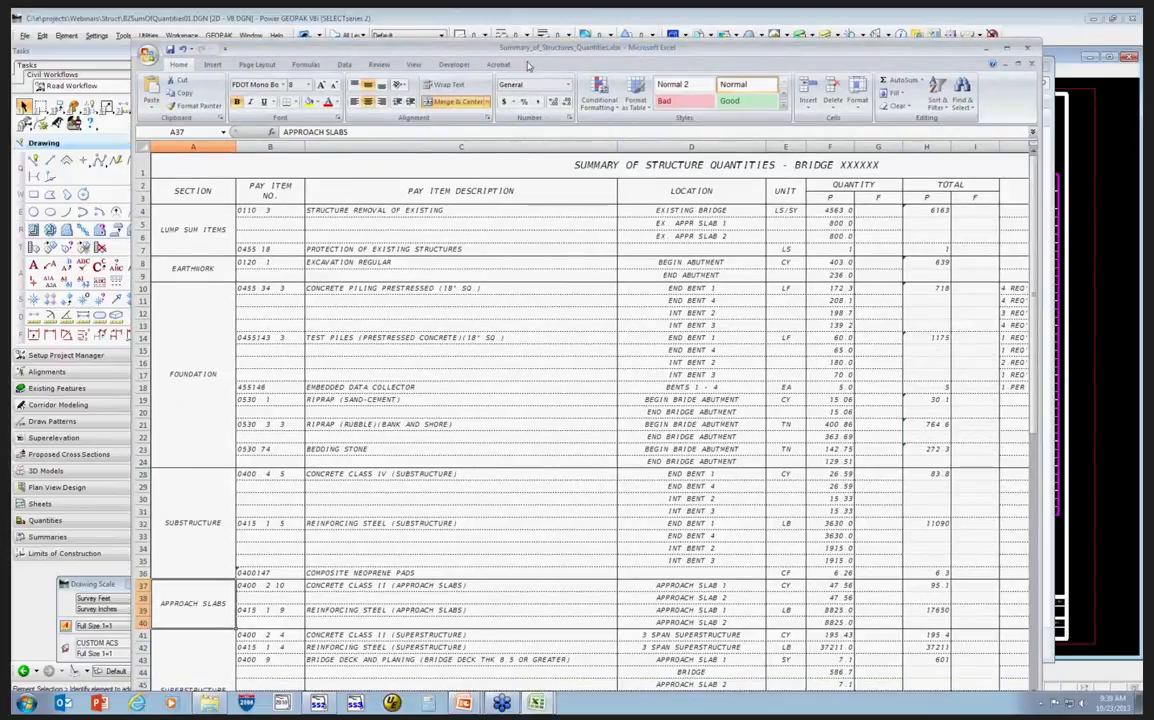
left_click_drag(714, 49, 859, 354)
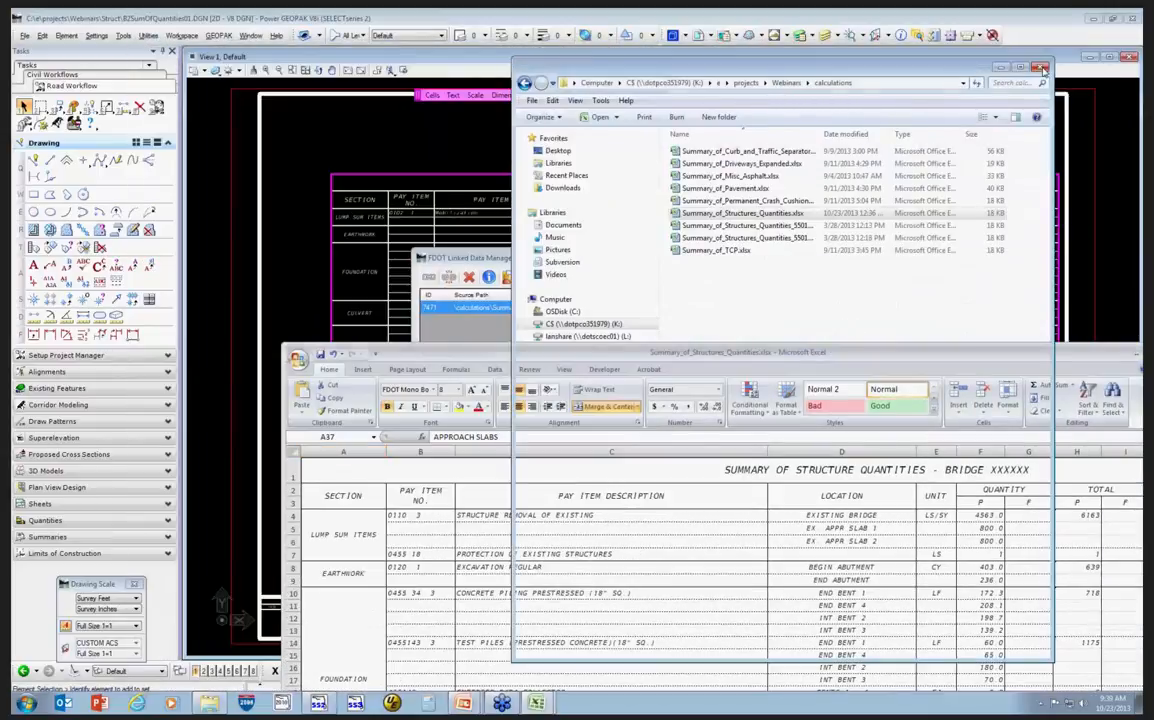
left_click(1040, 68)
Open the linked spreadsheet's source from the Linked Data Manager and move its window up.
left_click(557, 309)
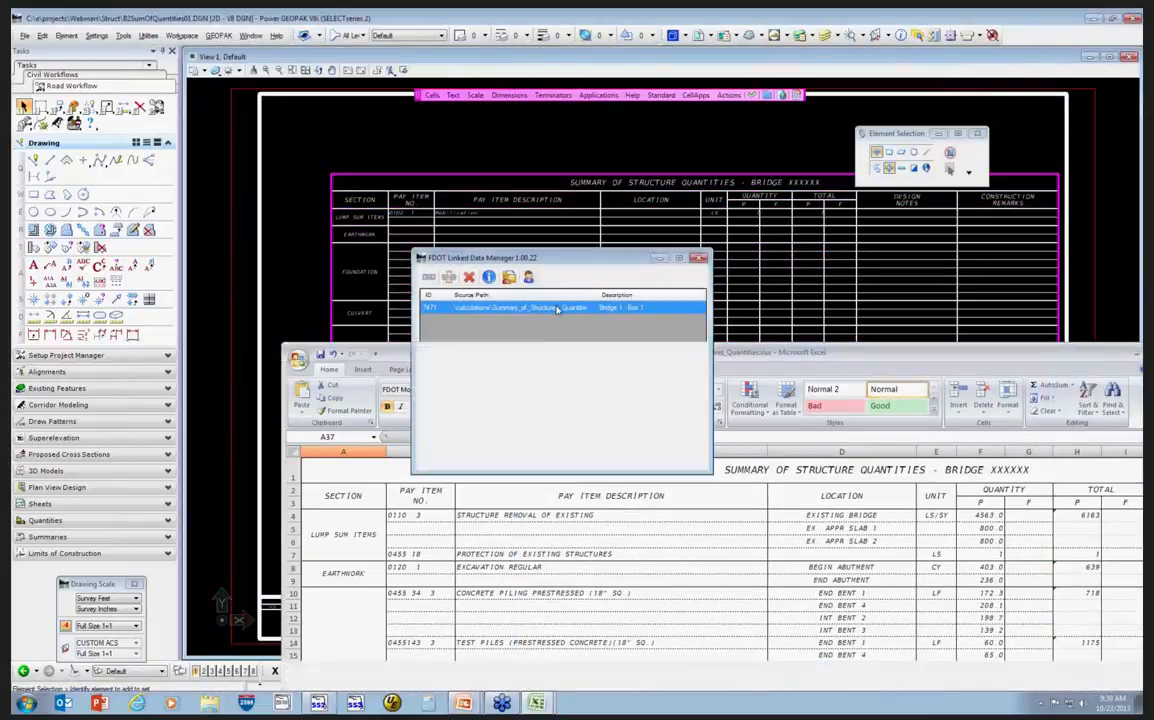
right_click(557, 309)
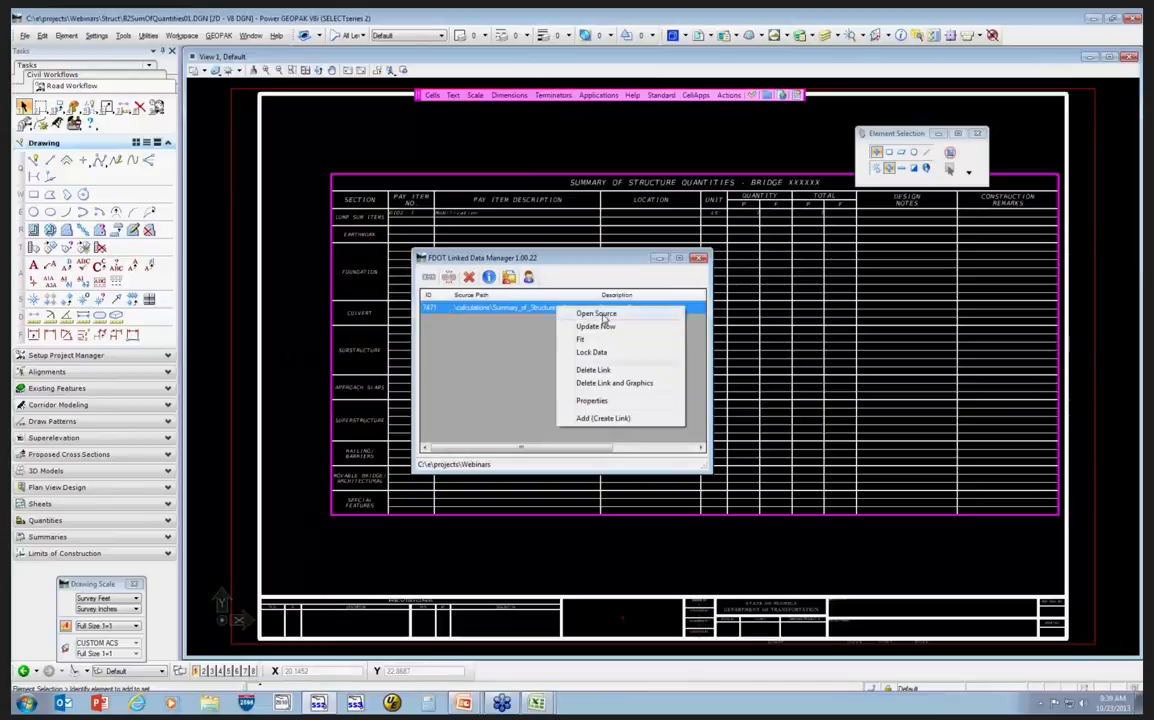
left_click(608, 317)
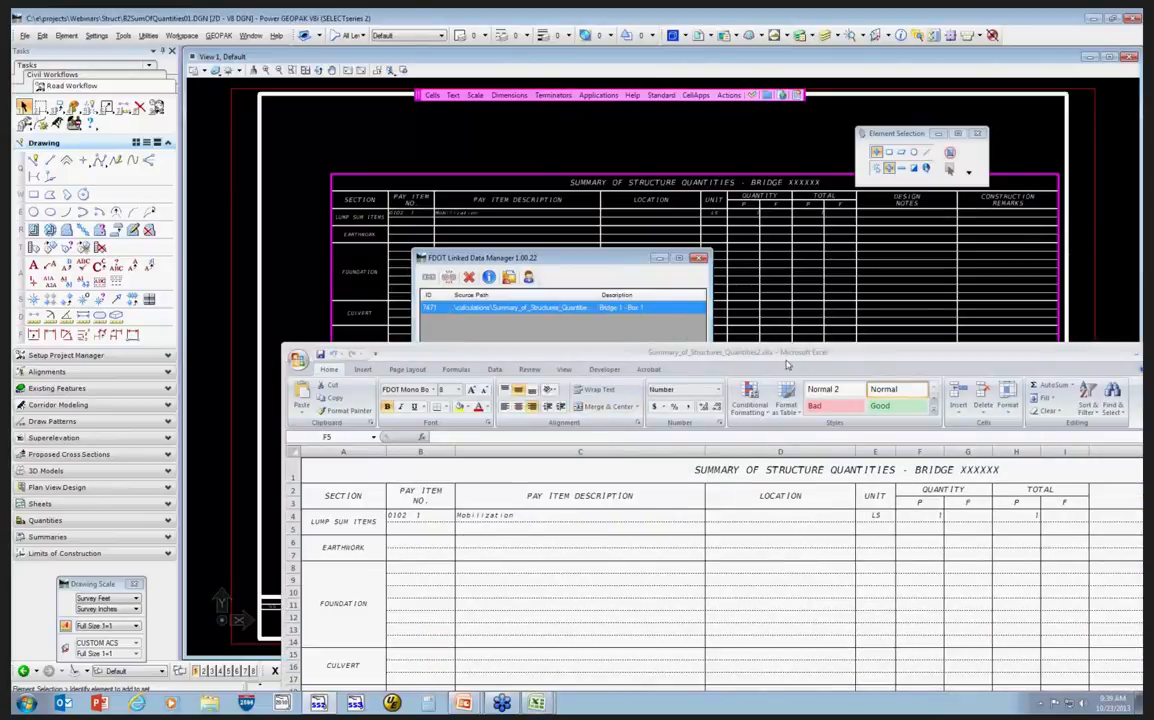
mouse_move(793, 357)
left_mouse_down()
mouse_move(595, 226)
mouse_move(561, 131)
mouse_move(589, 110)
left_mouse_up()
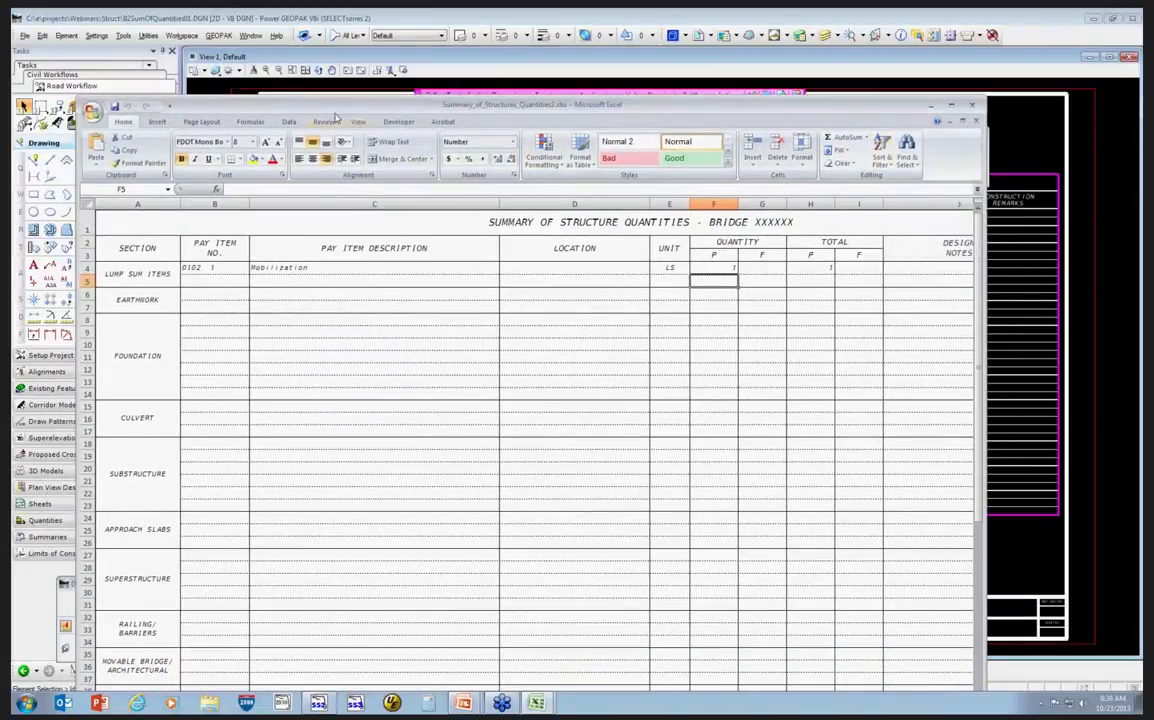
Display the linked and example workbooks side by side and maximize the spreadsheet window.
left_click(357, 121)
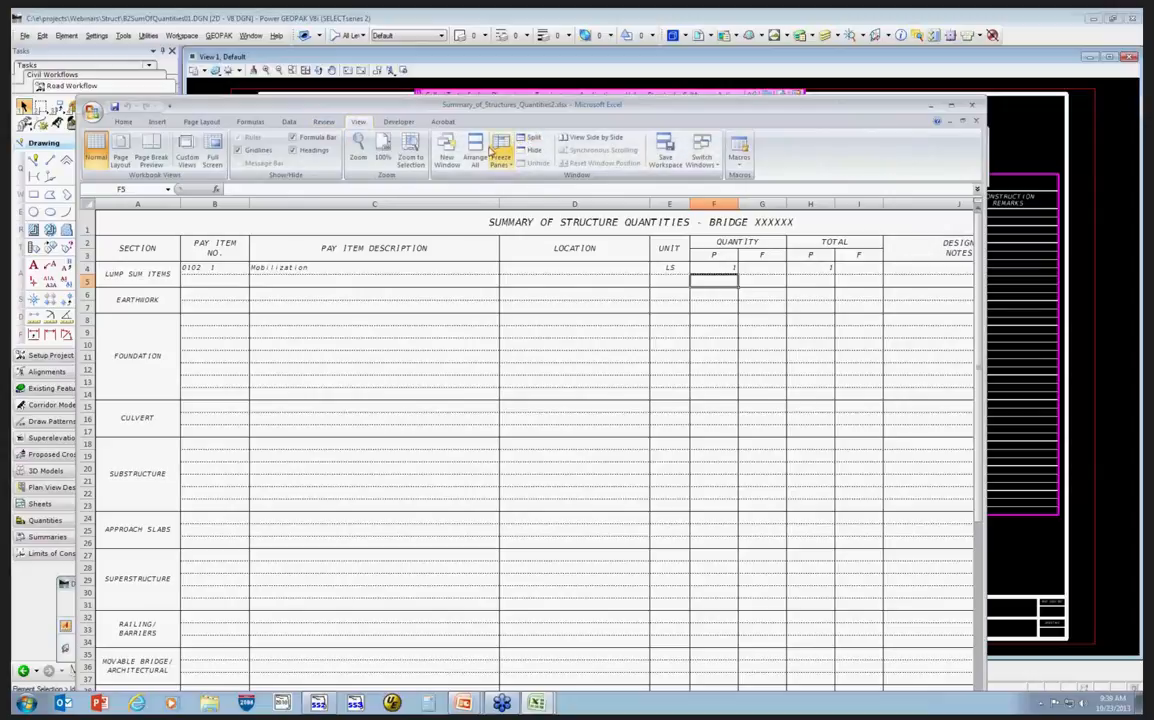
left_click(593, 142)
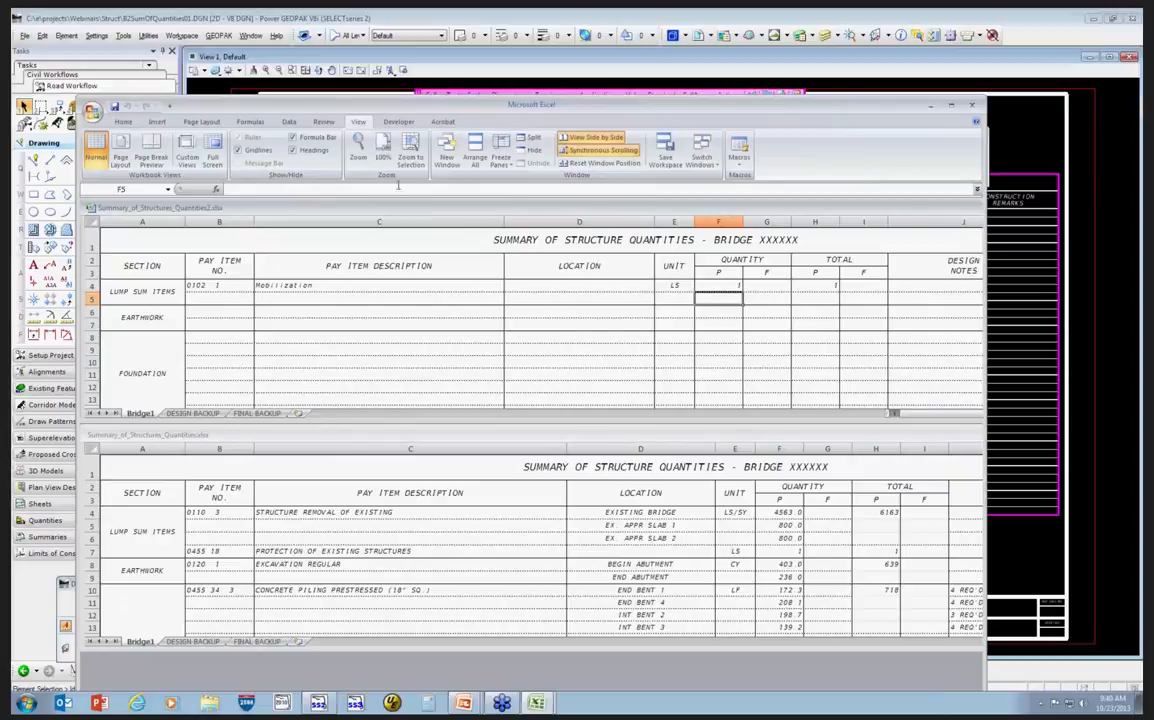
left_click_drag(396, 105, 398, 82)
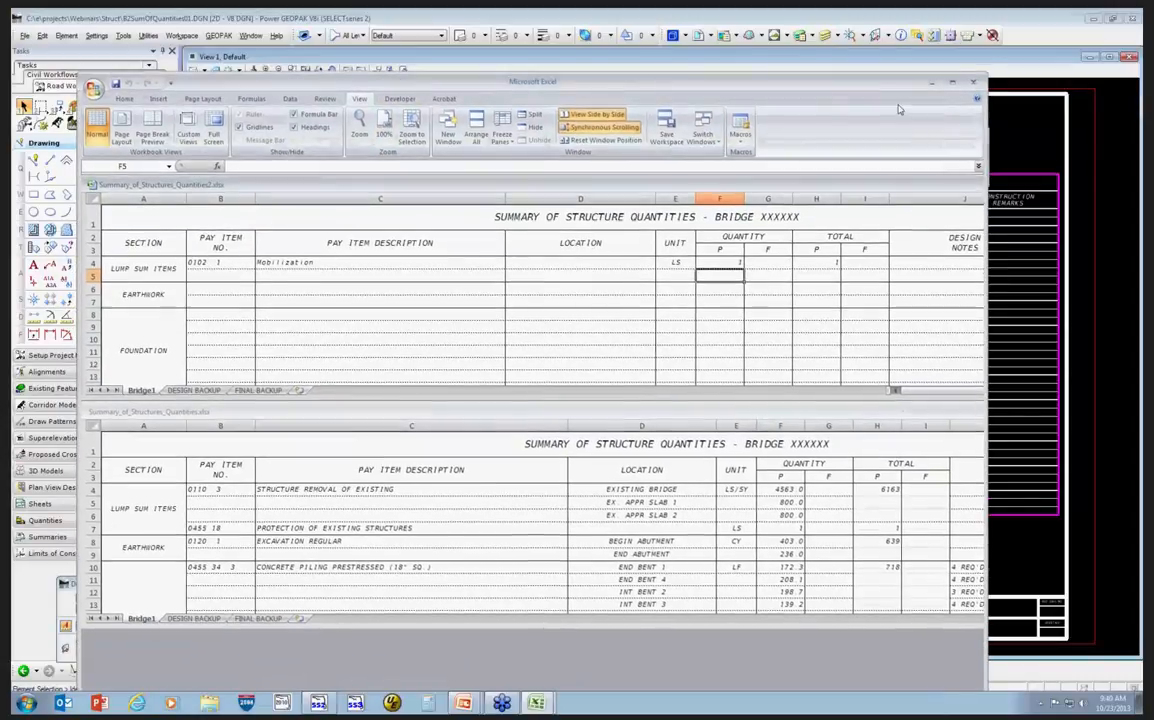
left_click(953, 84)
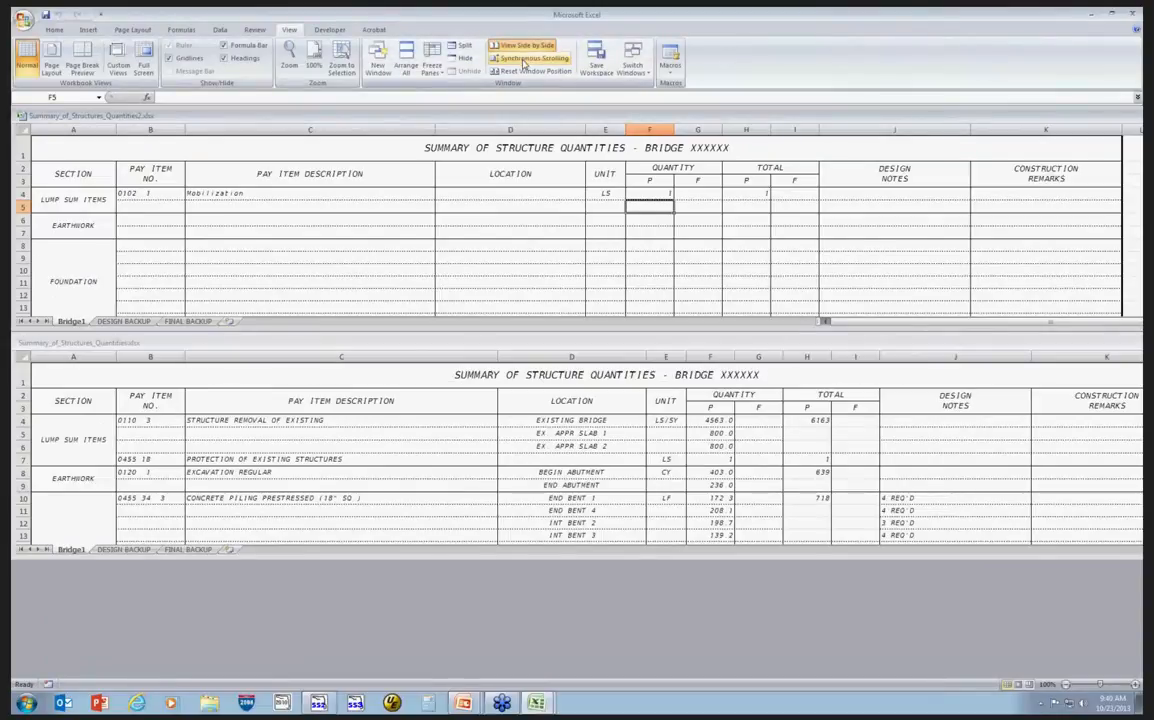
Toggle synchronous scrolling and enlarge both workbook panes to show more rows.
left_click(513, 48)
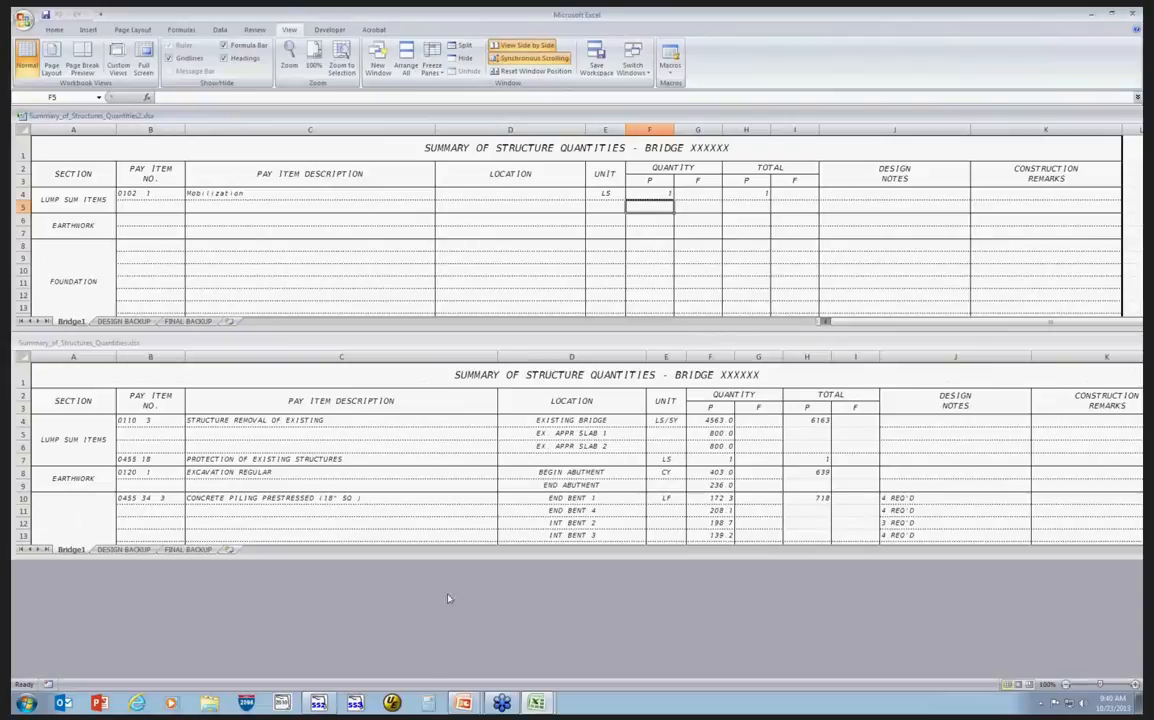
left_click_drag(467, 557, 467, 613)
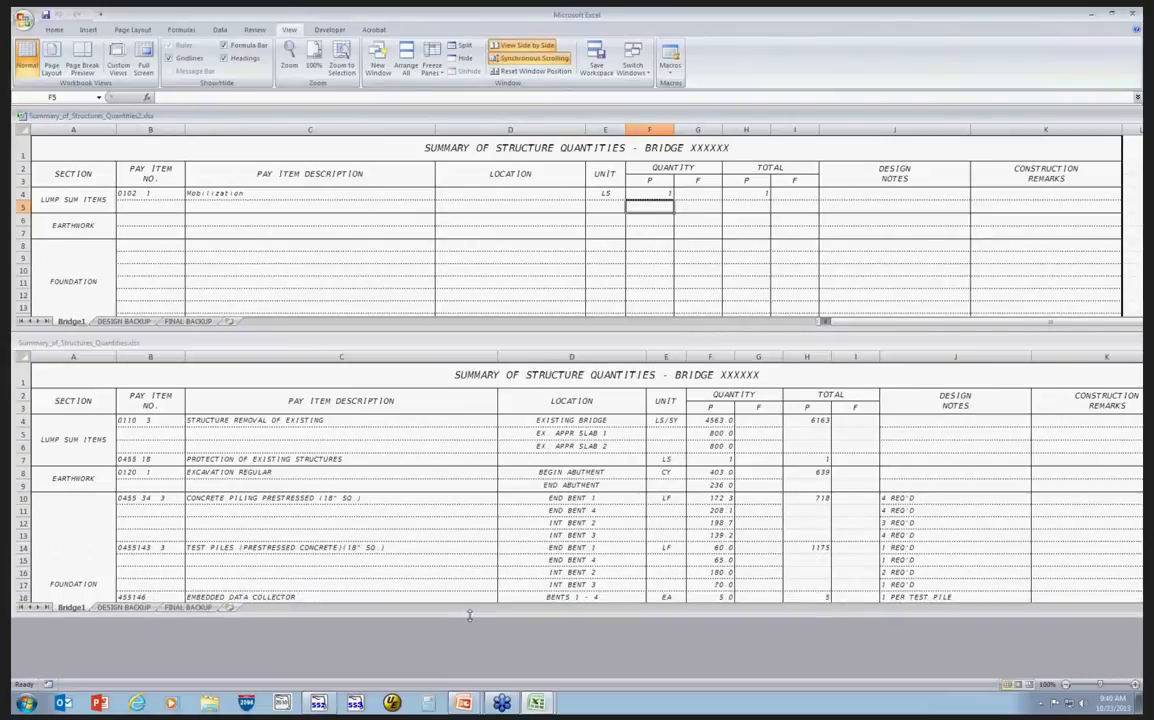
left_click(482, 344)
left_click_drag(483, 350, 484, 410)
left_click_drag(477, 329, 477, 391)
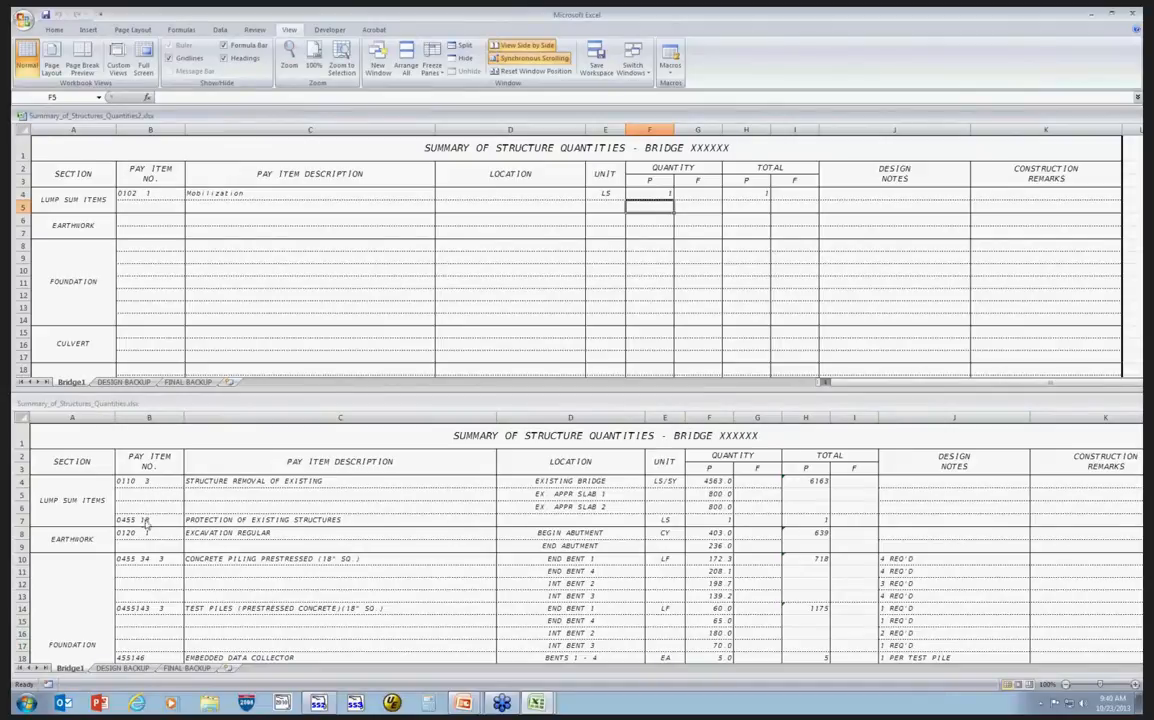
Copy row 5 and insert the copied cells to add an extra row in the Lump Sum Items section.
left_click(146, 193)
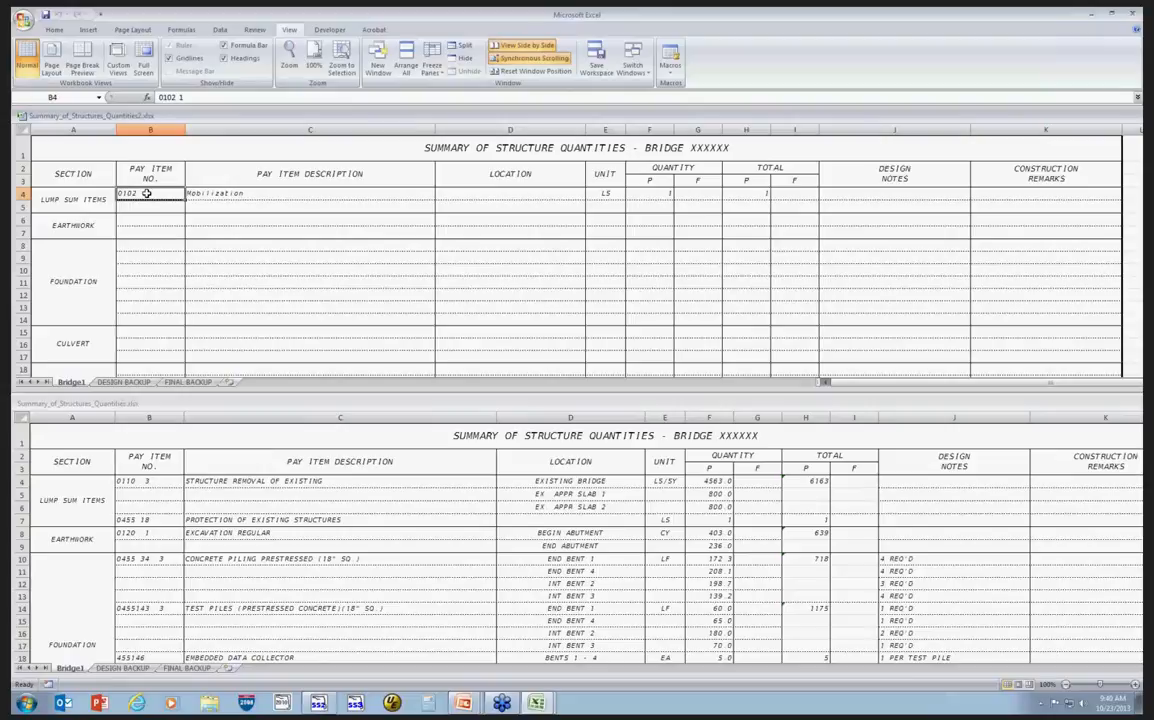
left_click(23, 206)
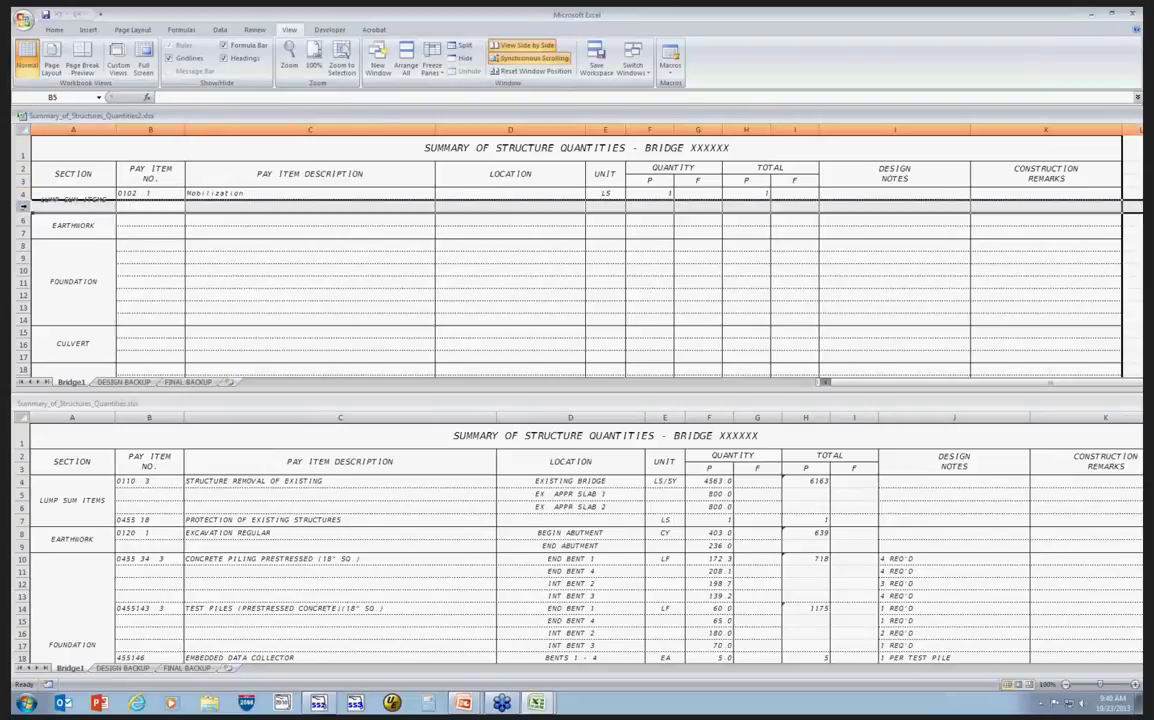
right_click(26, 206)
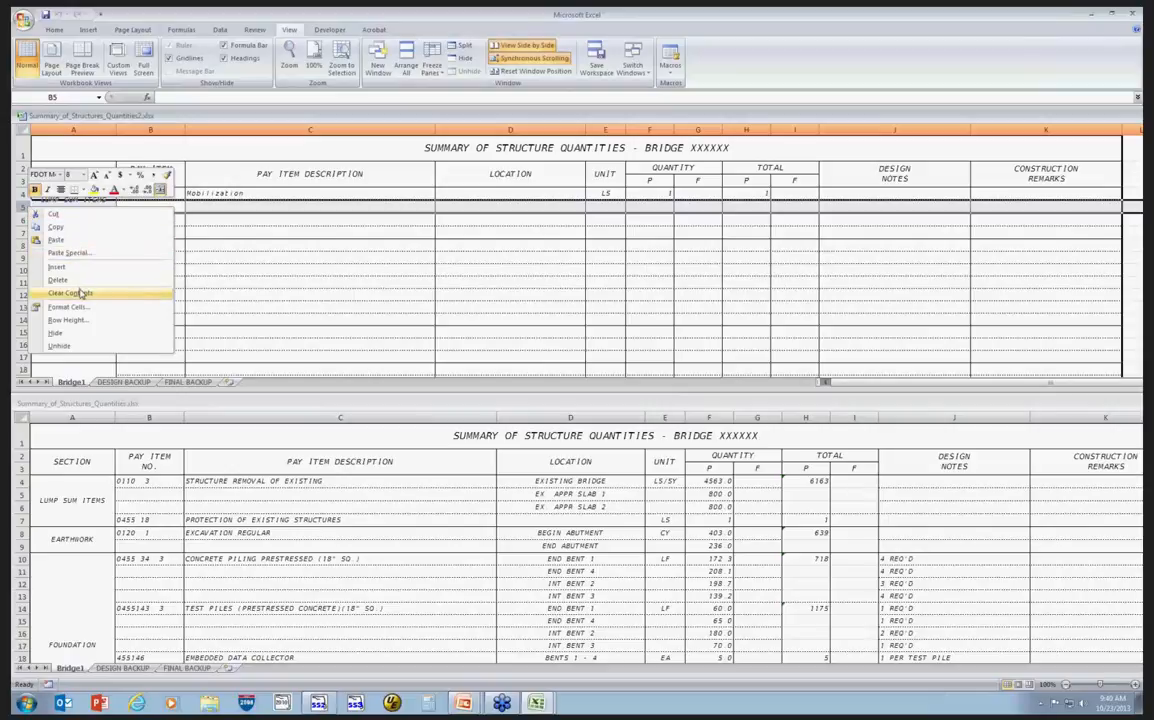
left_click(76, 227)
right_click(25, 206)
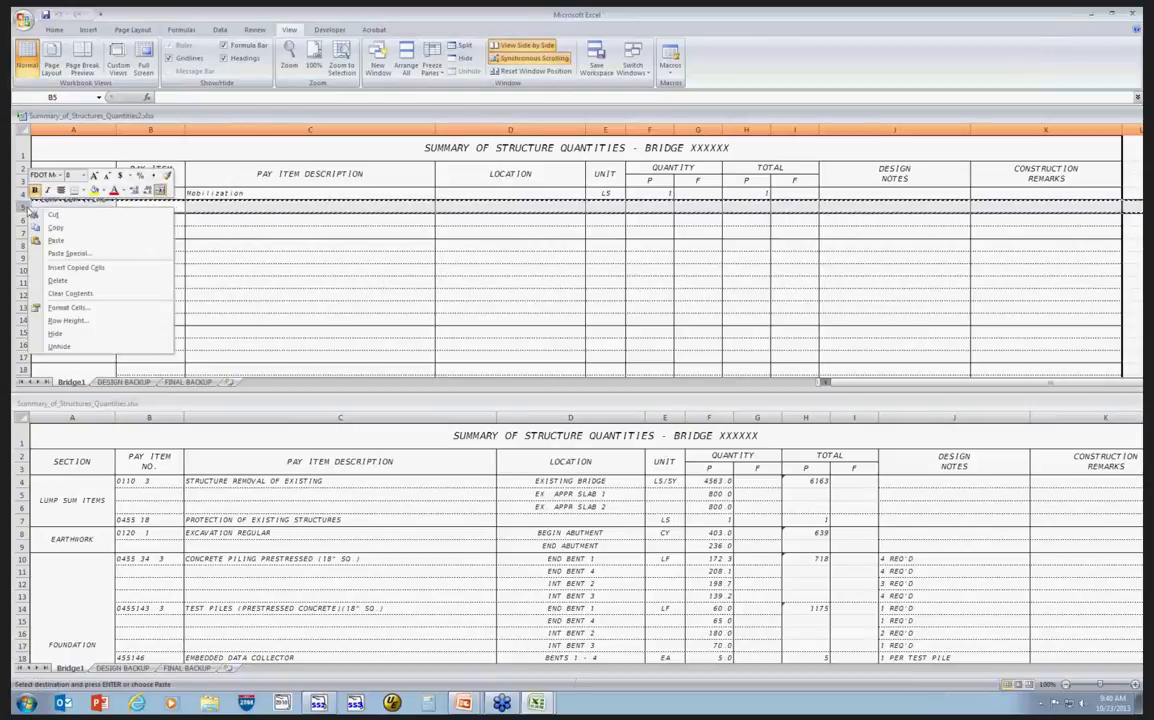
left_click(97, 269)
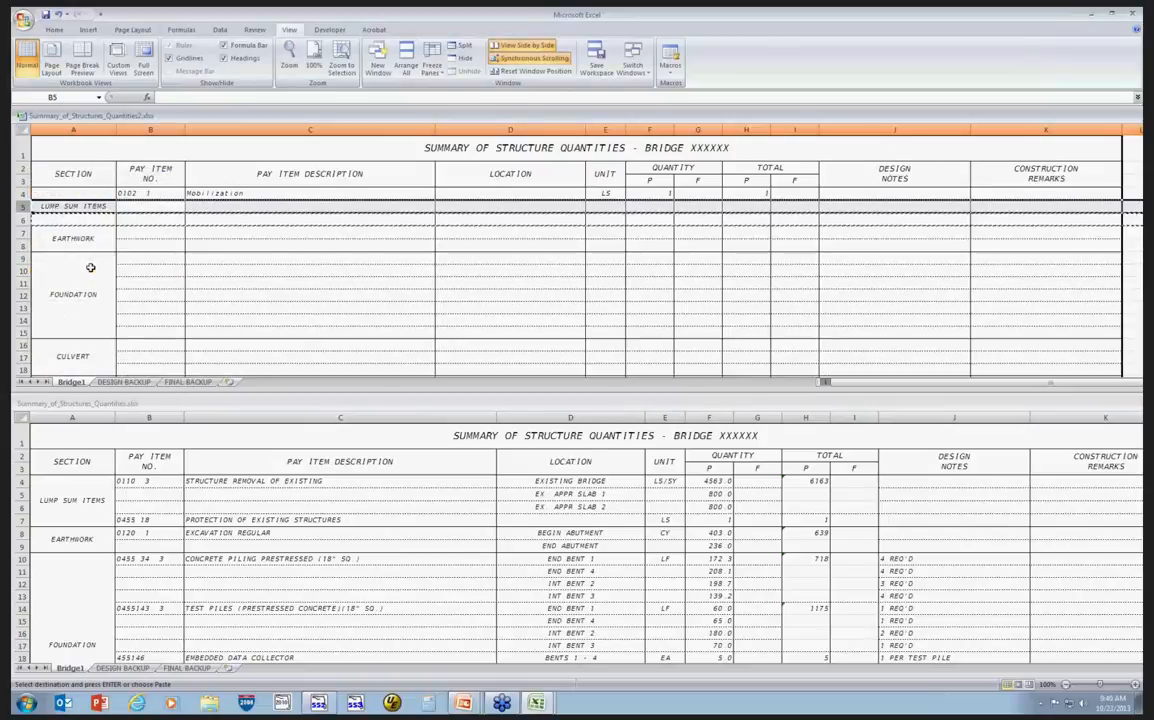
left_click(261, 241)
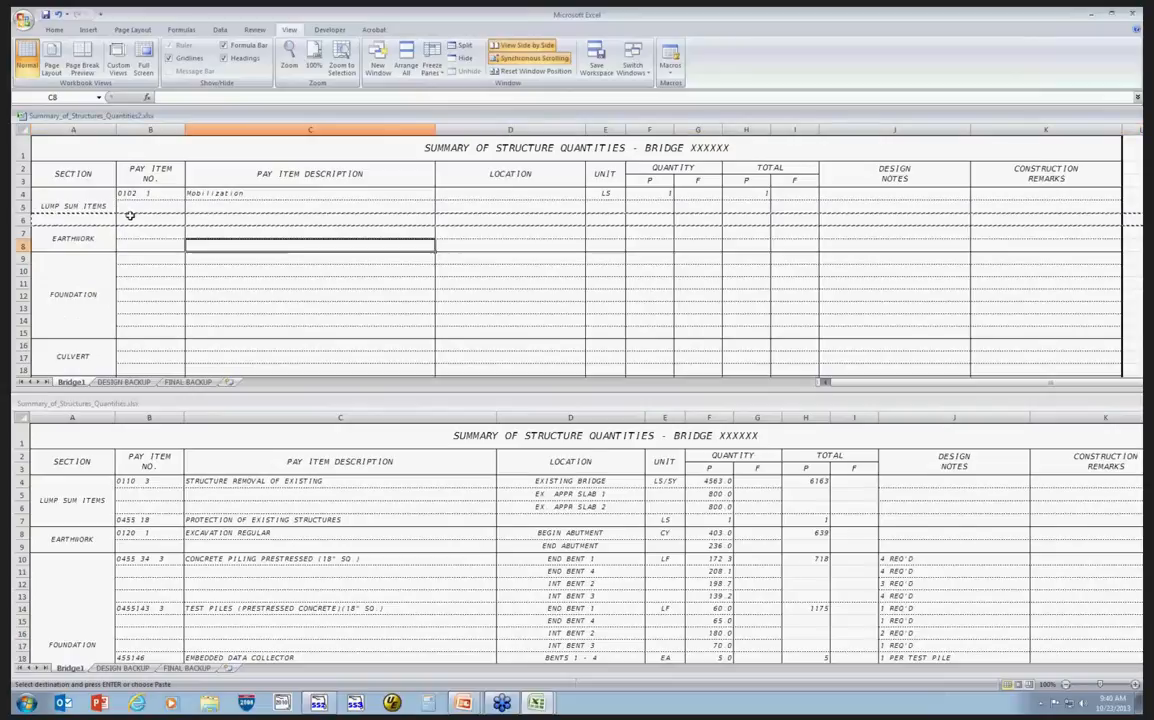
left_click(91, 208)
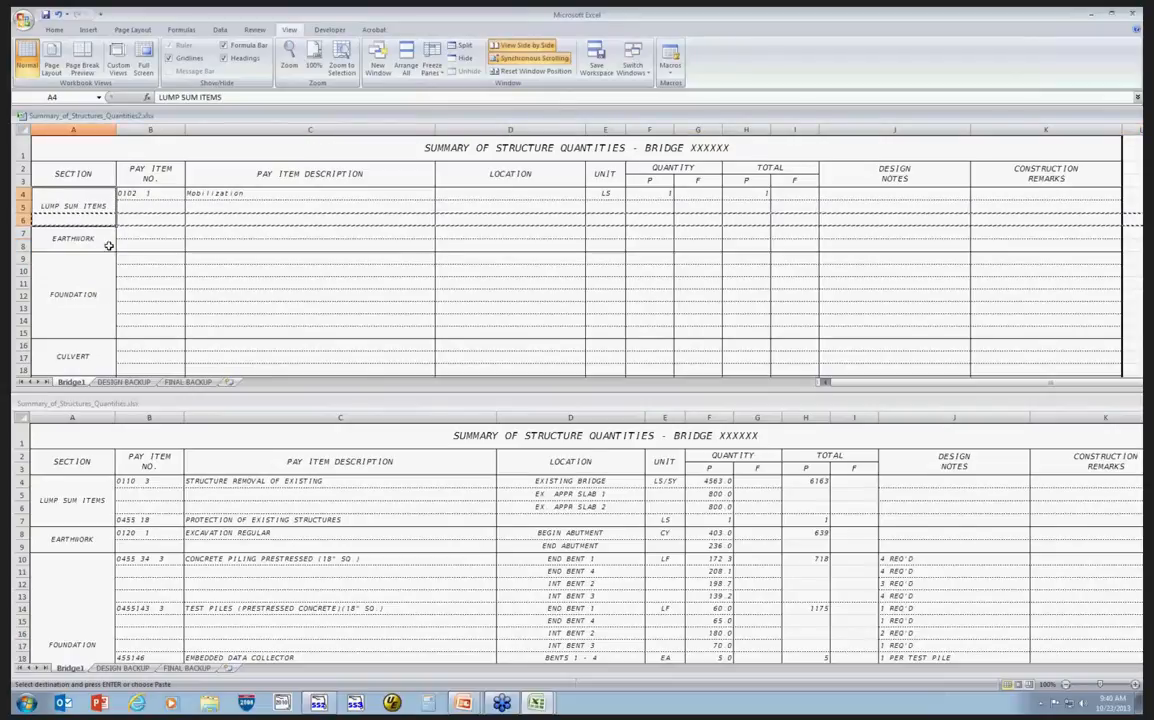
key("Escape")
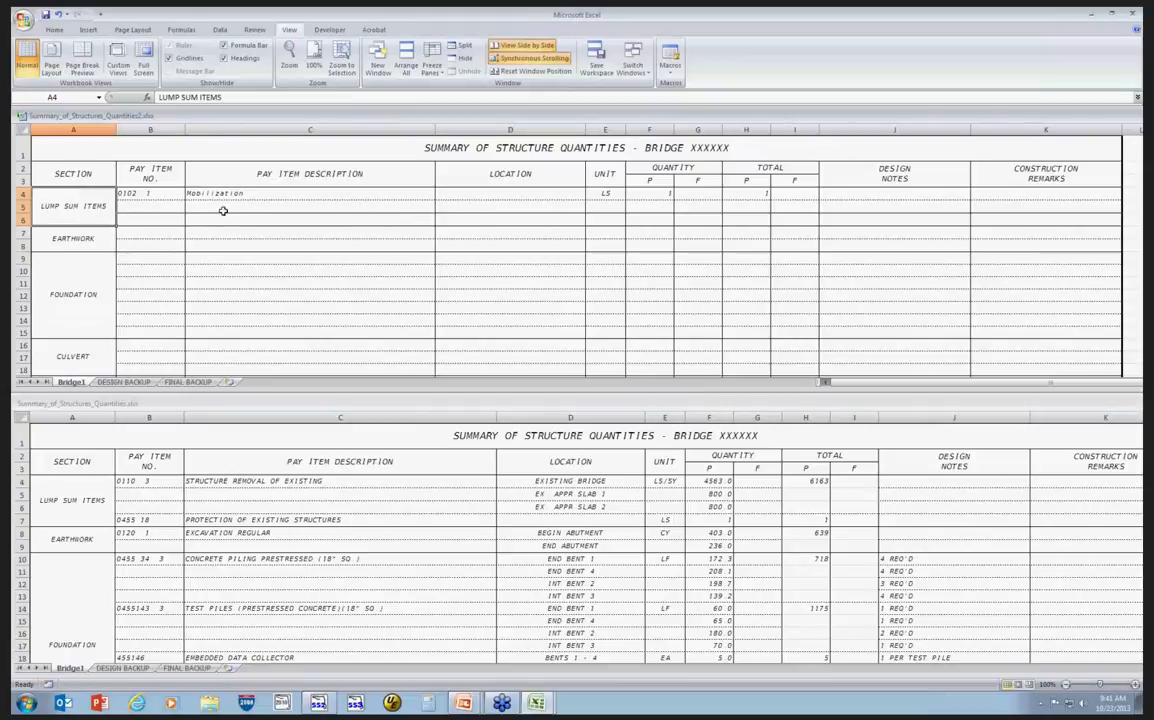
Select row 6 across the table and apply a dashed border line style through Format Cells.
left_click(150, 219)
left_click_drag(150, 219, 872, 223)
left_click_drag(973, 220, 1000, 217)
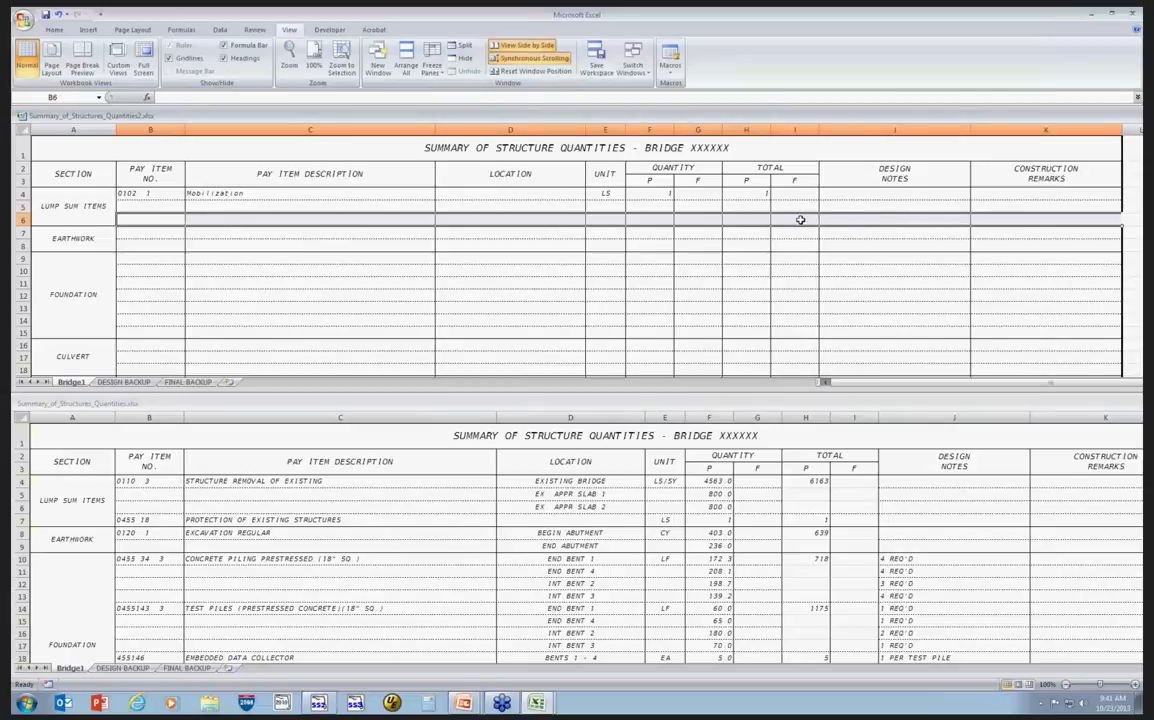
right_click(801, 219)
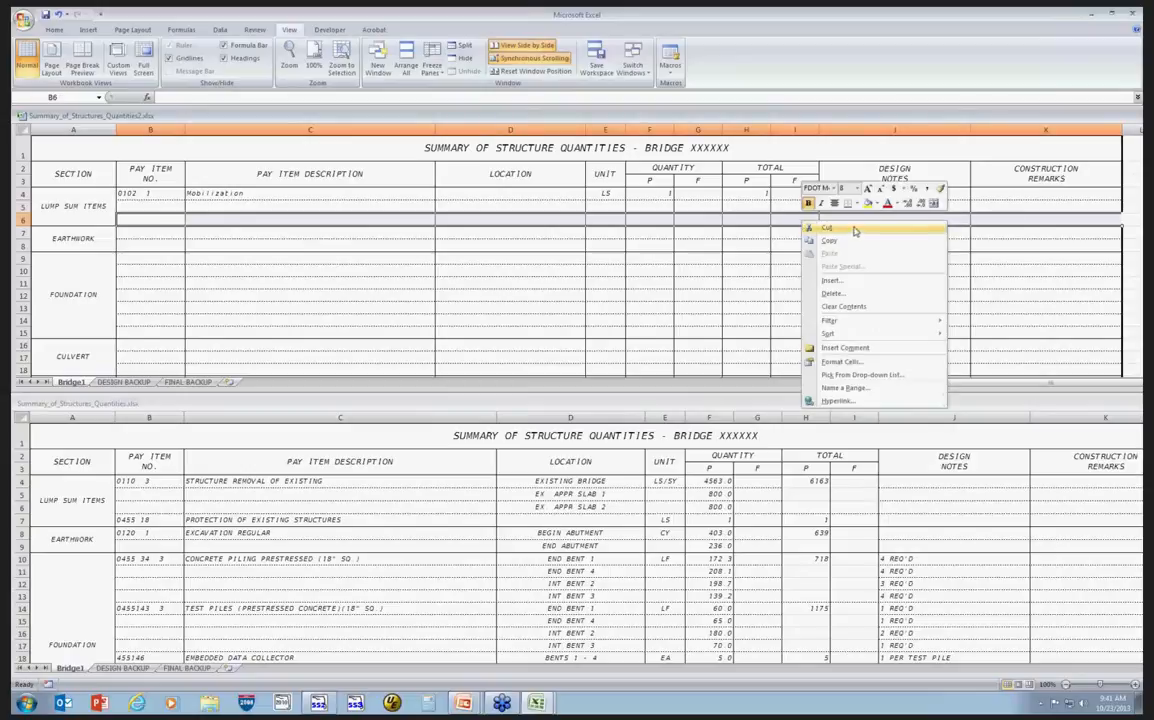
left_click(869, 363)
left_click(836, 243)
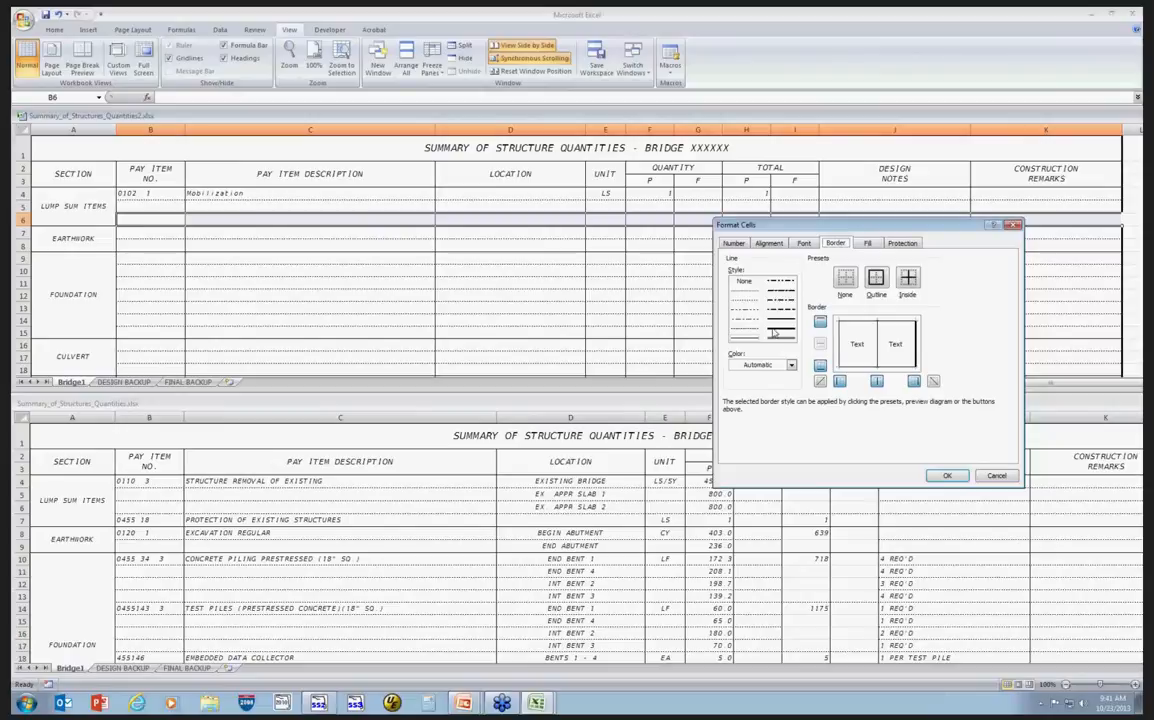
left_click(748, 302)
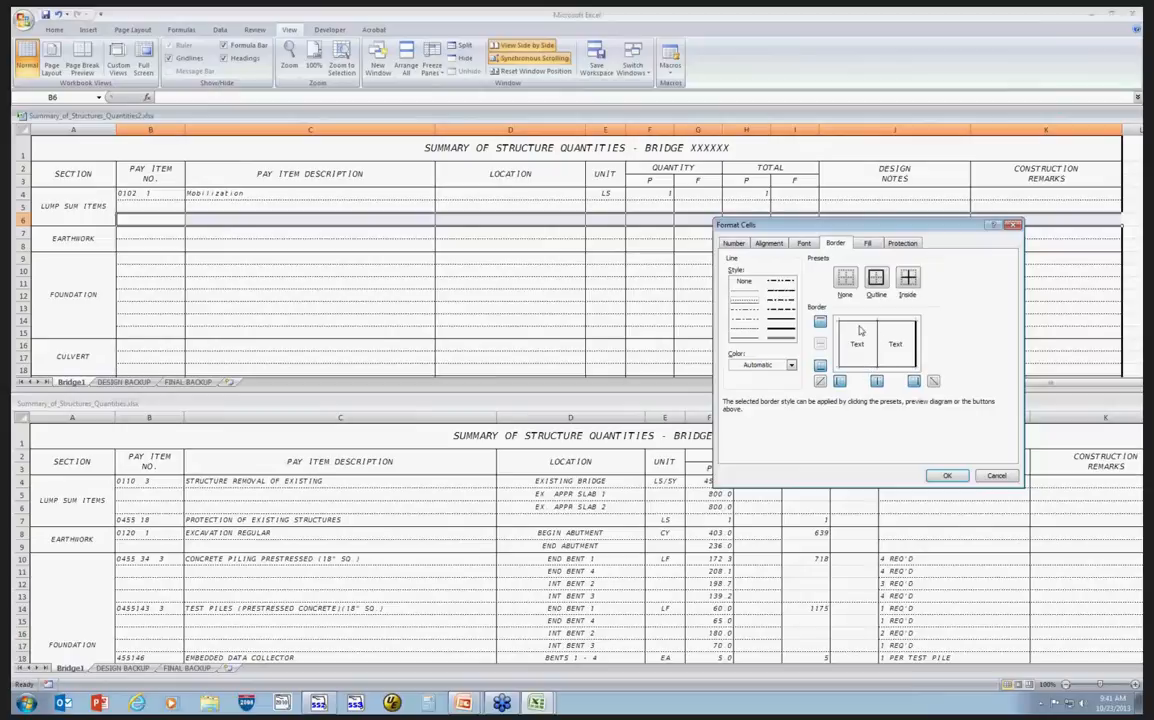
left_click(946, 476)
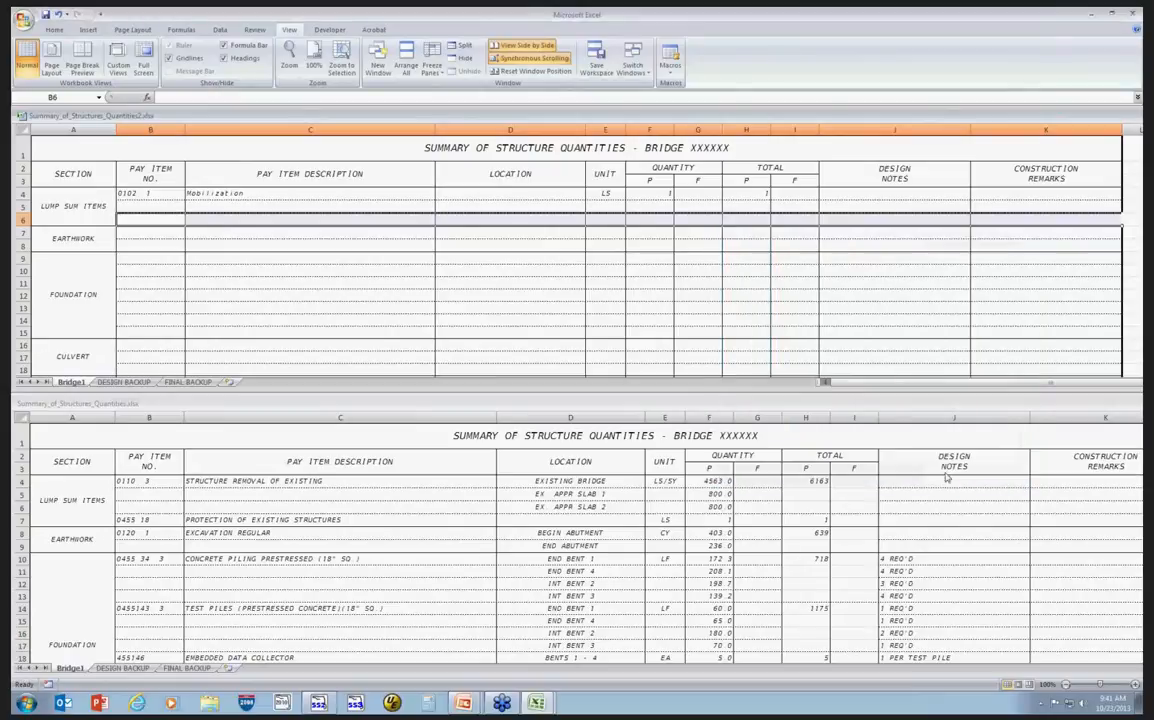
Insert another copy of row 5 to add a further row to the Lump Sum Items section.
left_click(150, 233)
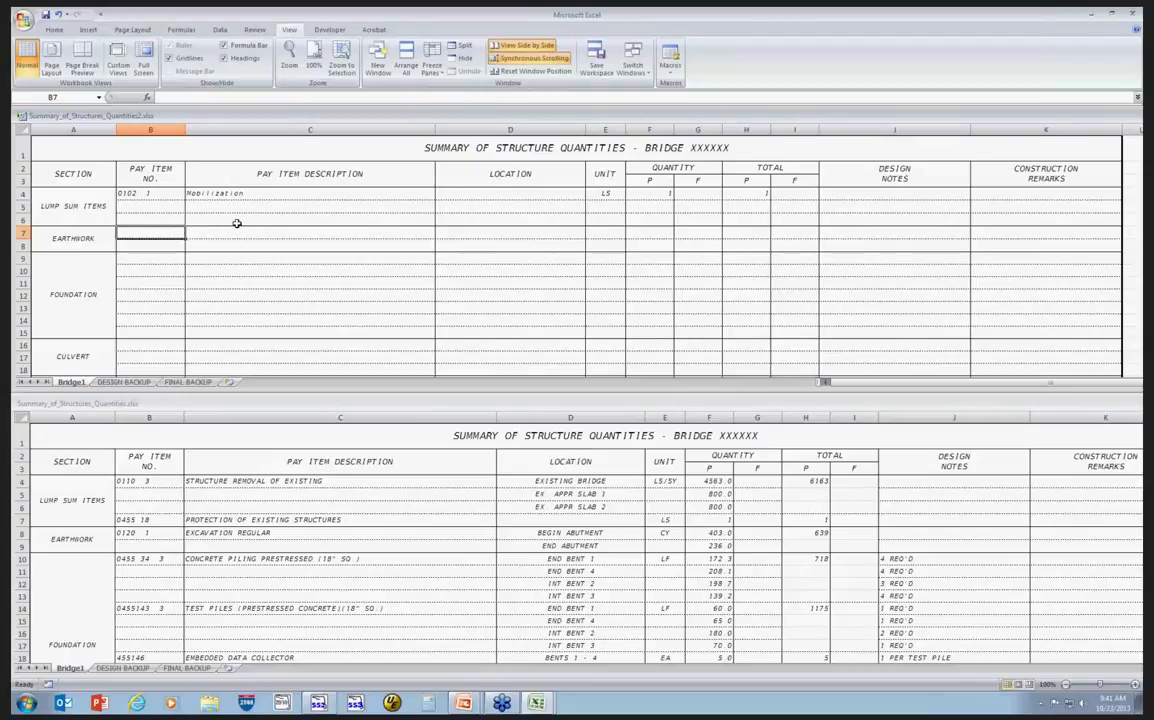
left_click(22, 206)
right_click(22, 206)
left_click(64, 212)
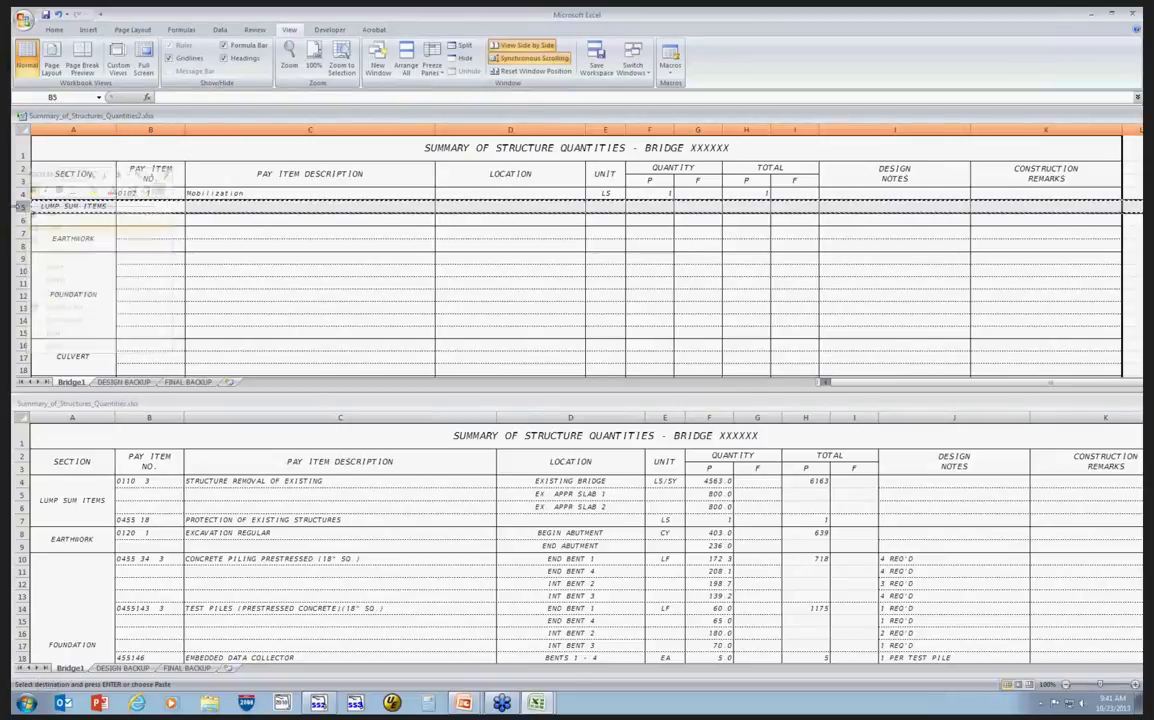
right_click(23, 206)
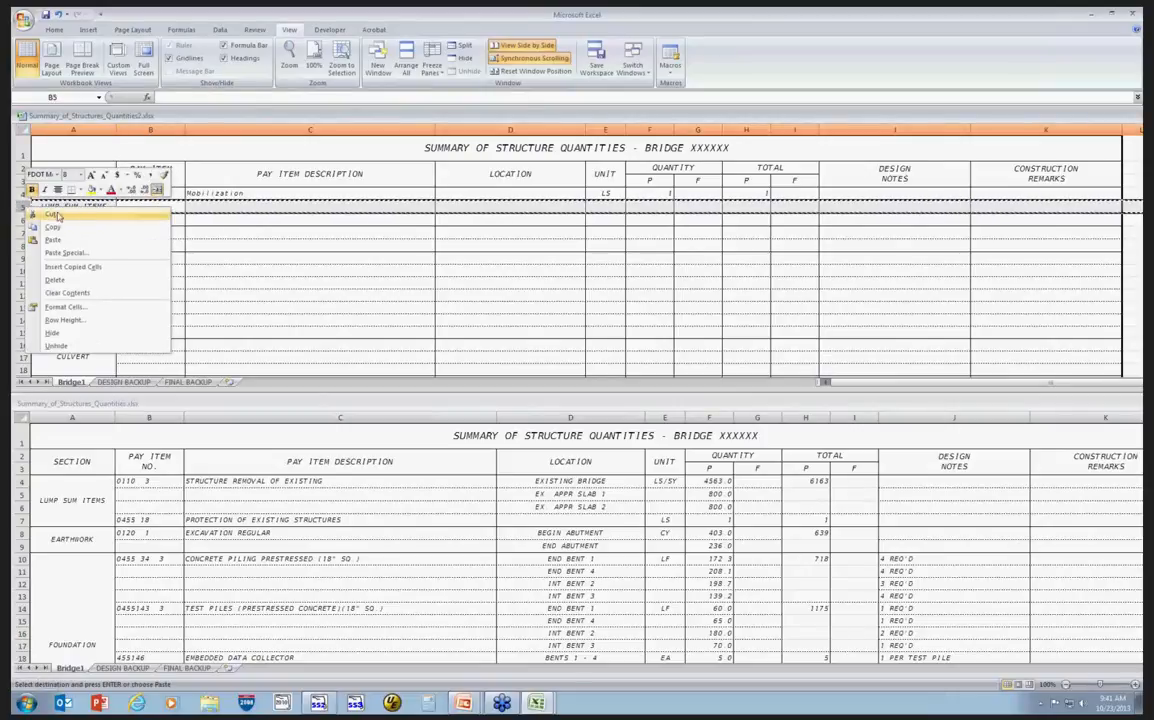
left_click(97, 268)
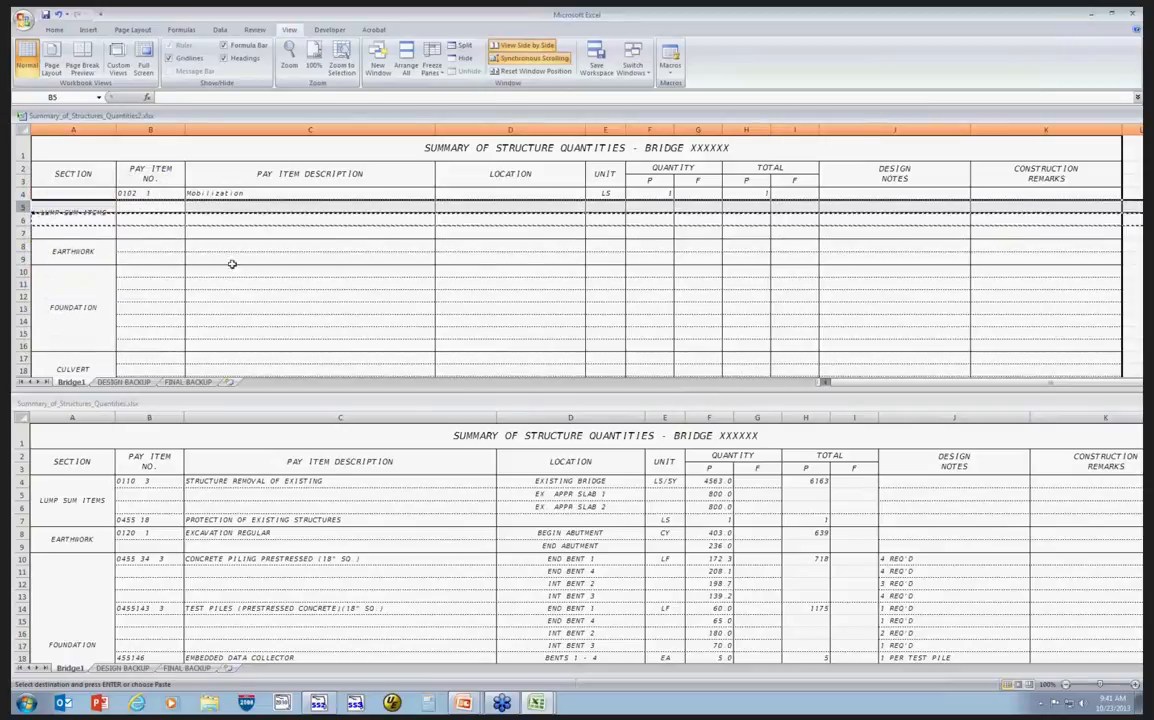
left_click(272, 233)
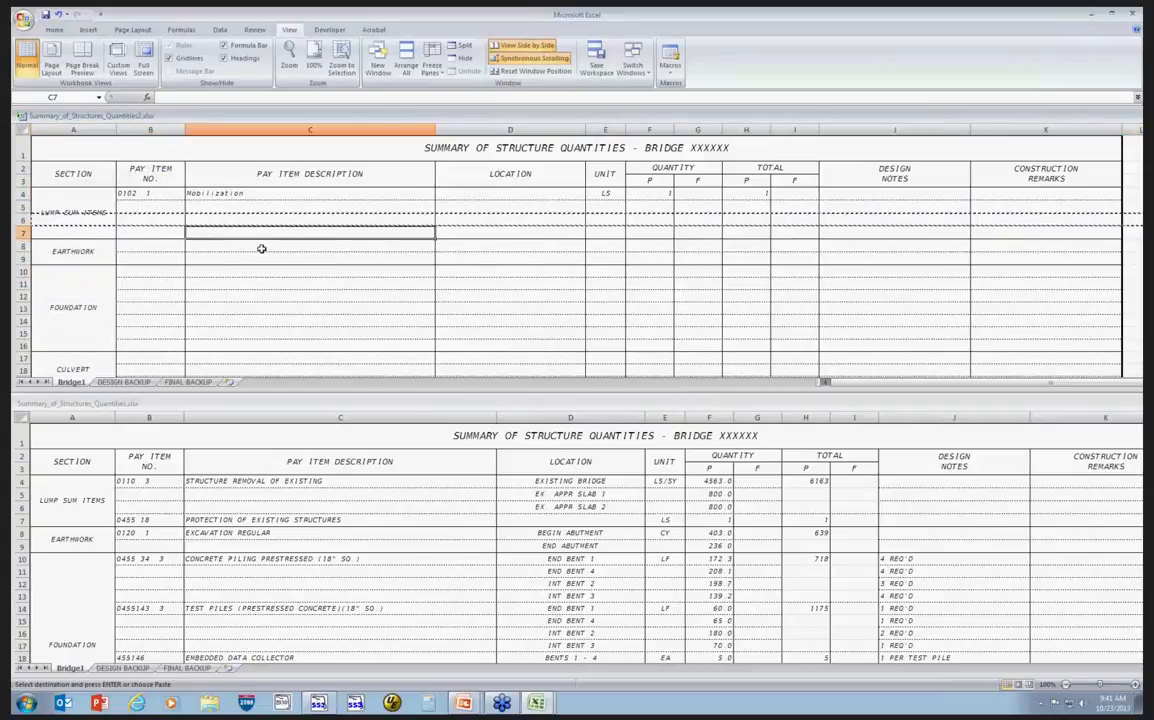
key("Escape")
Copy the Lump Sum Items rows B4:H7 from the example workbook and paste them as values at B4 of the linked sheet.
left_click(148, 193)
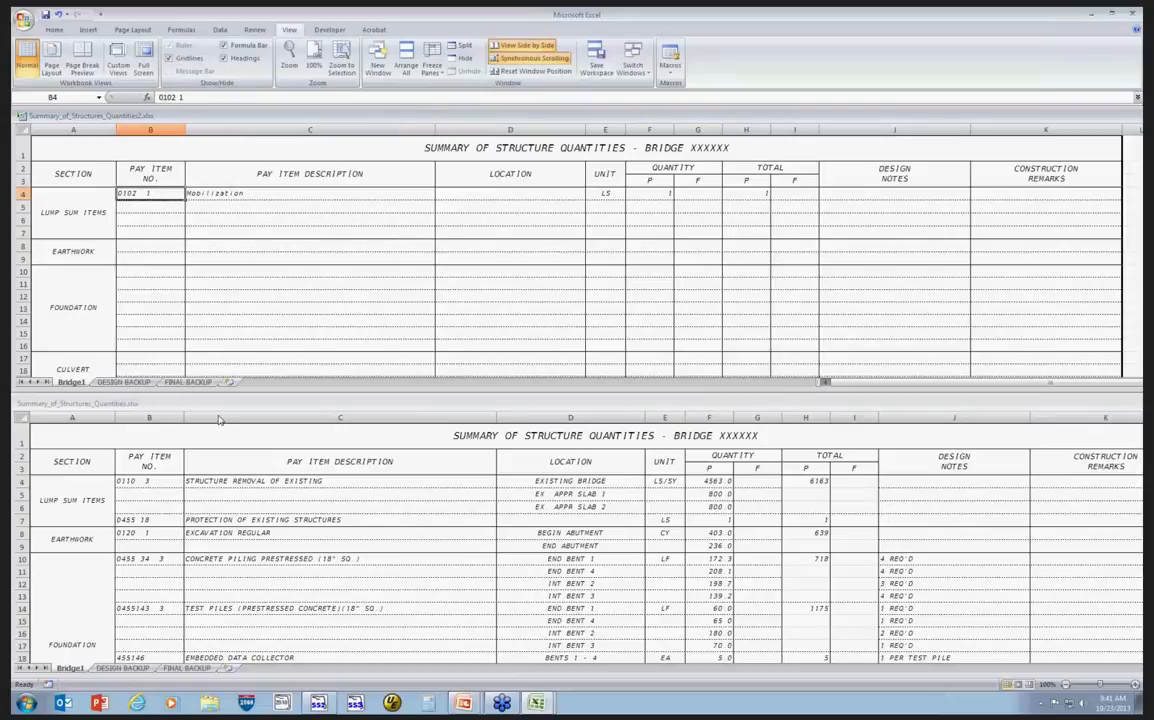
left_click(140, 483)
left_click_drag(142, 484, 783, 518)
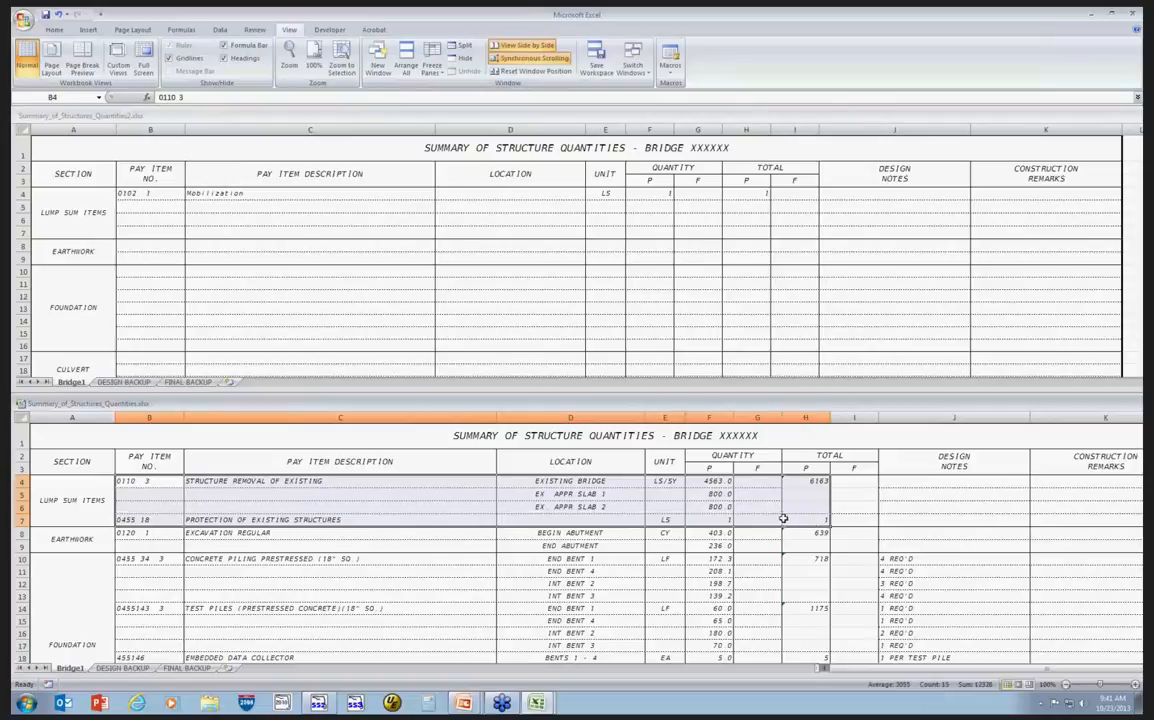
right_click(298, 483)
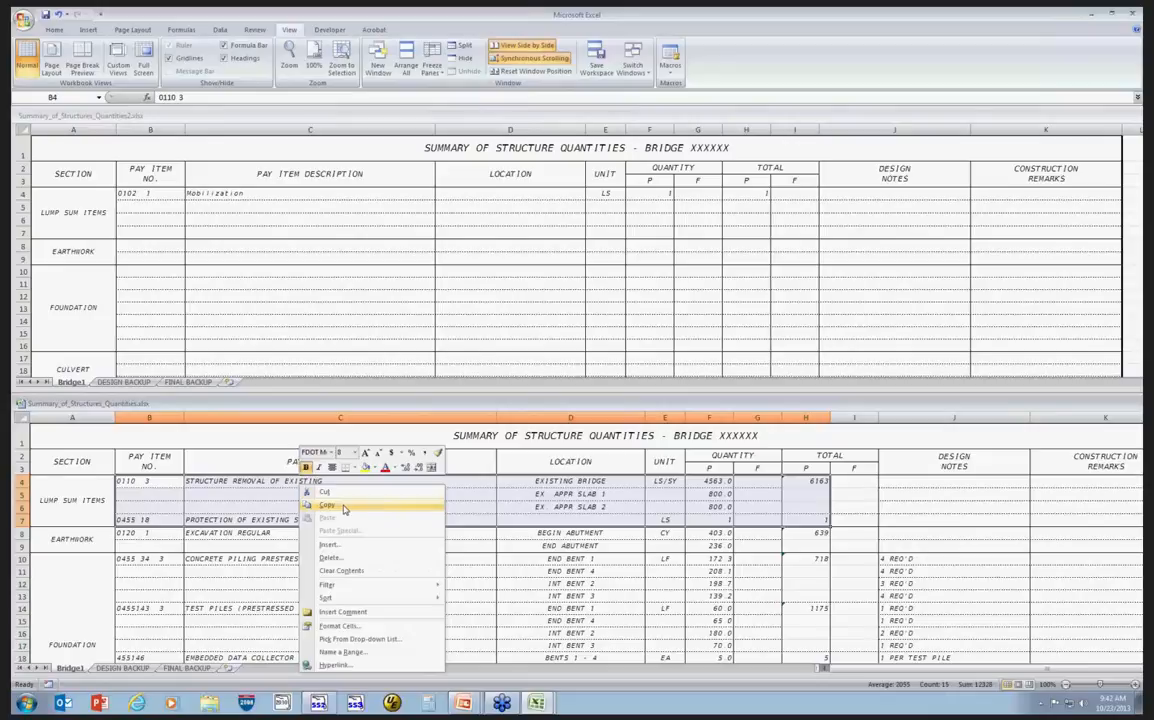
left_click(342, 507)
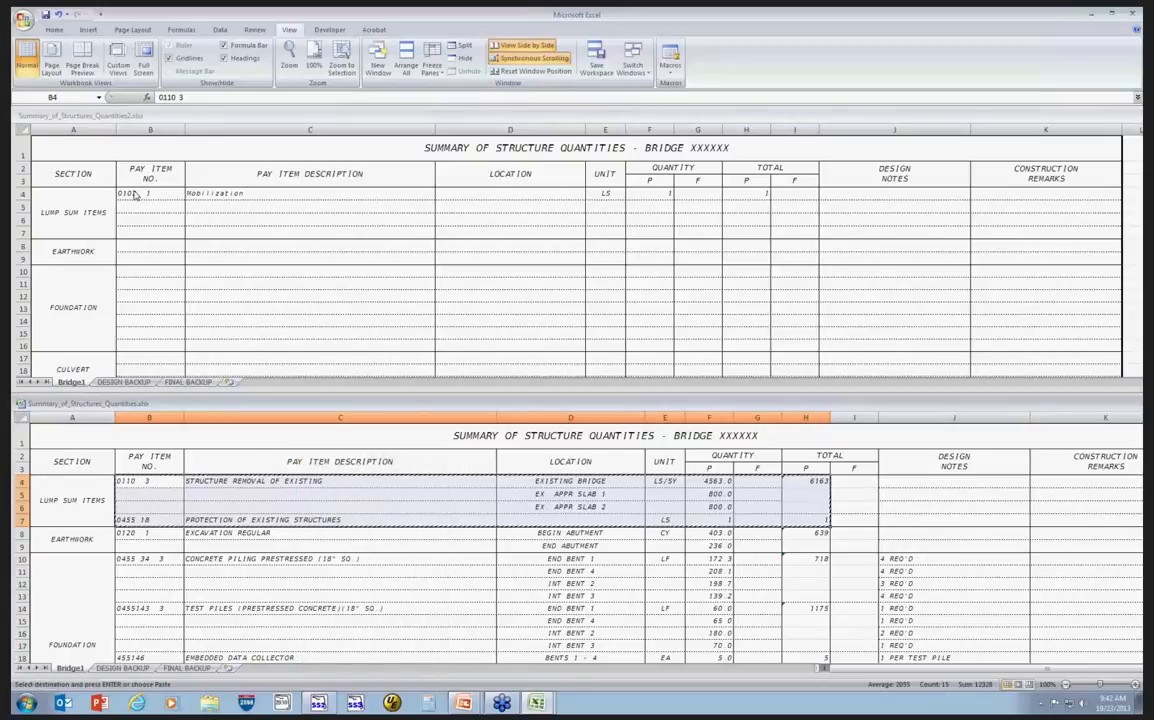
left_click(140, 195)
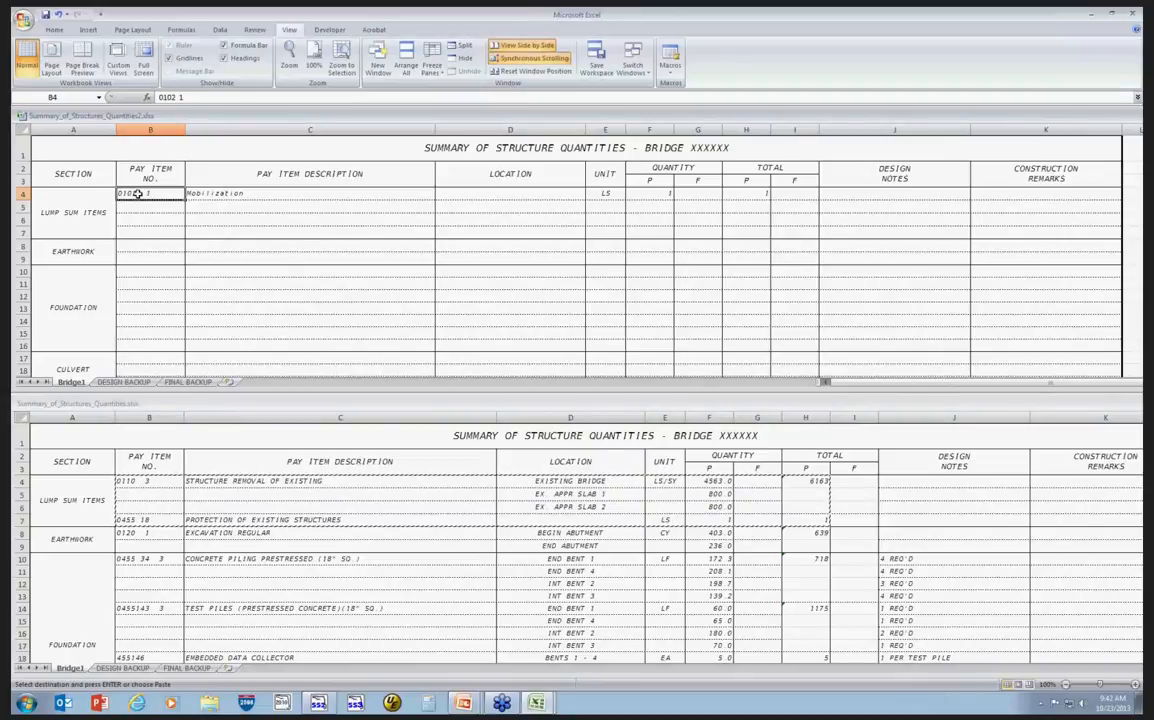
right_click(139, 195)
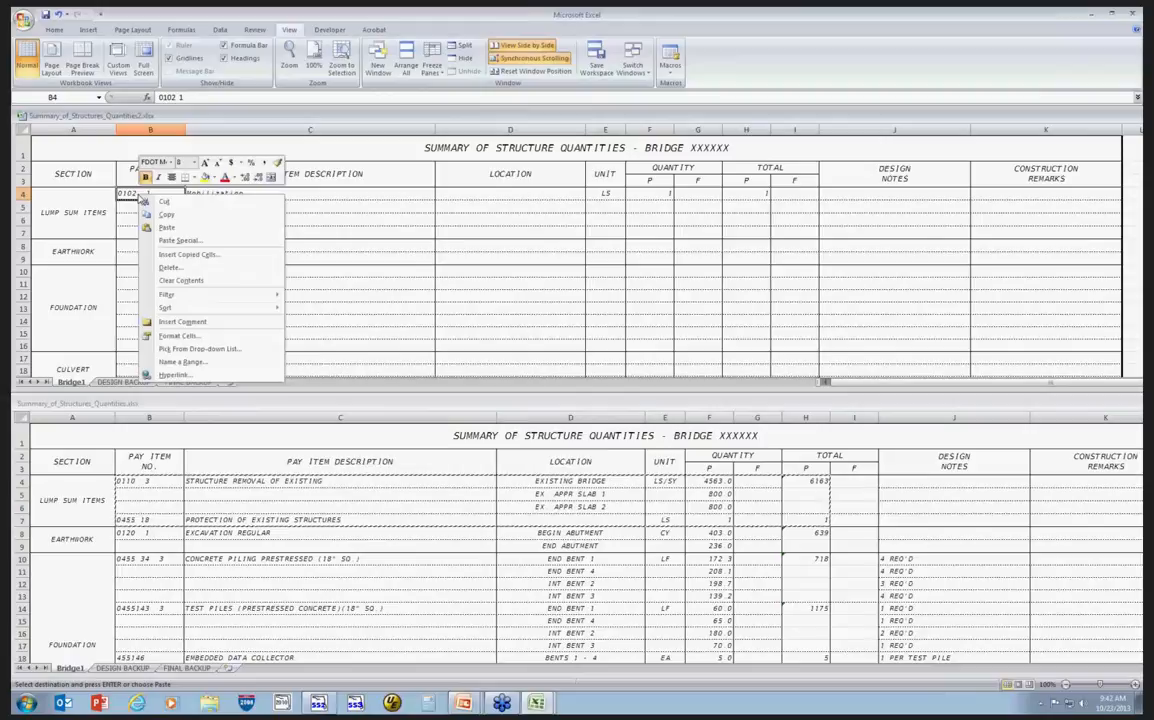
left_click(197, 244)
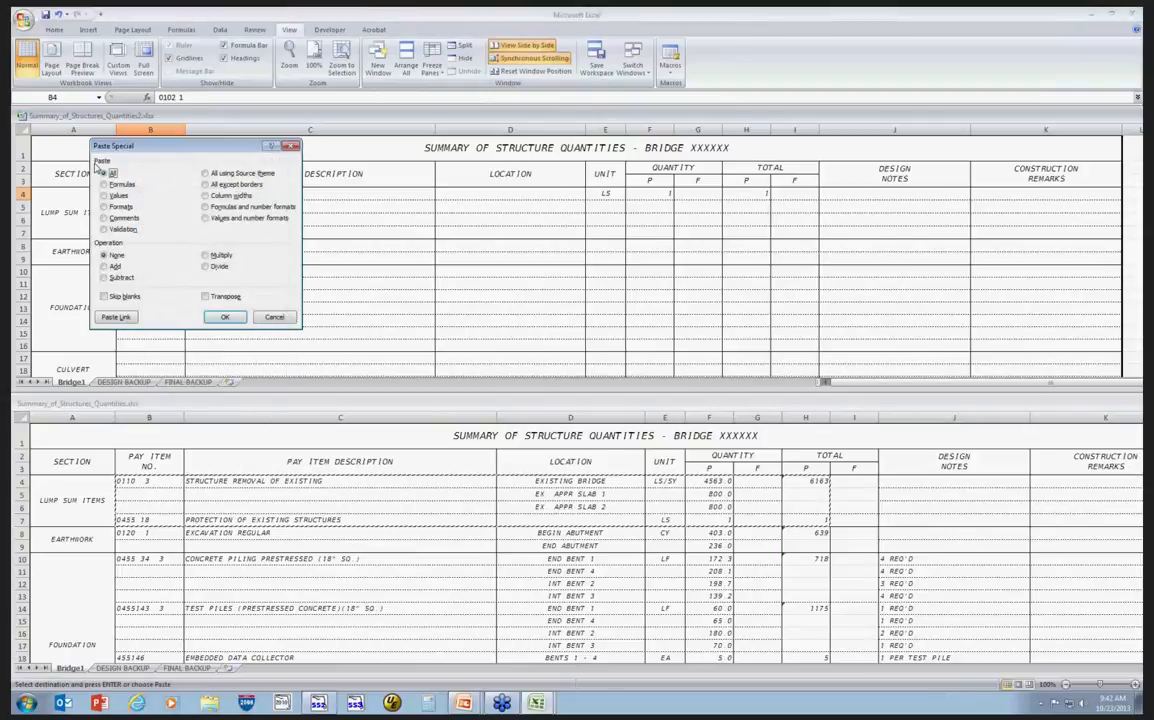
left_click(106, 196)
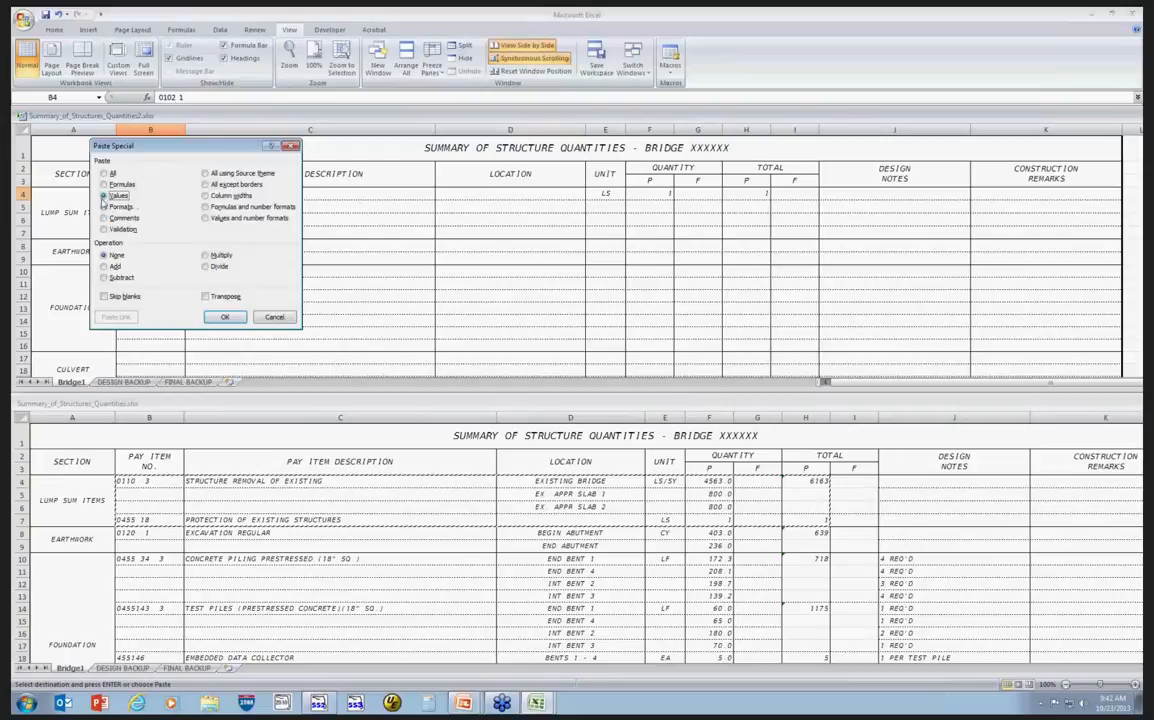
left_click(227, 318)
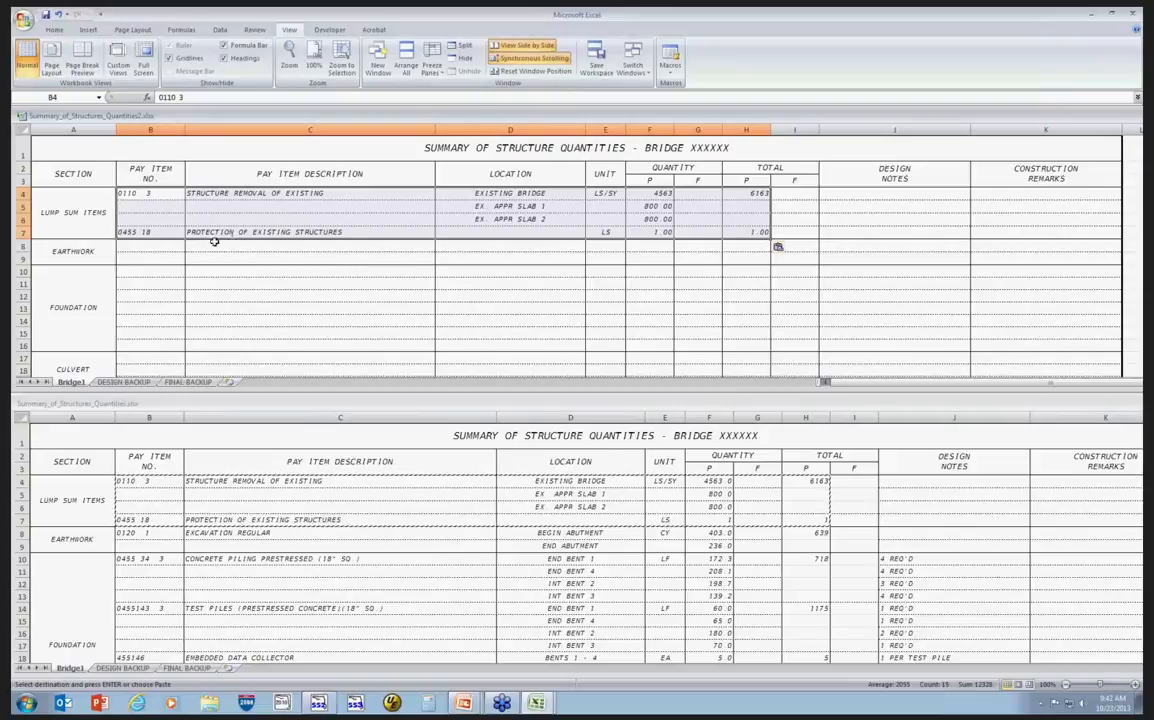
Copy the Earthwork rows B8:H9 from the example workbook and paste them as values at B8 of the linked sheet.
right_click(155, 248)
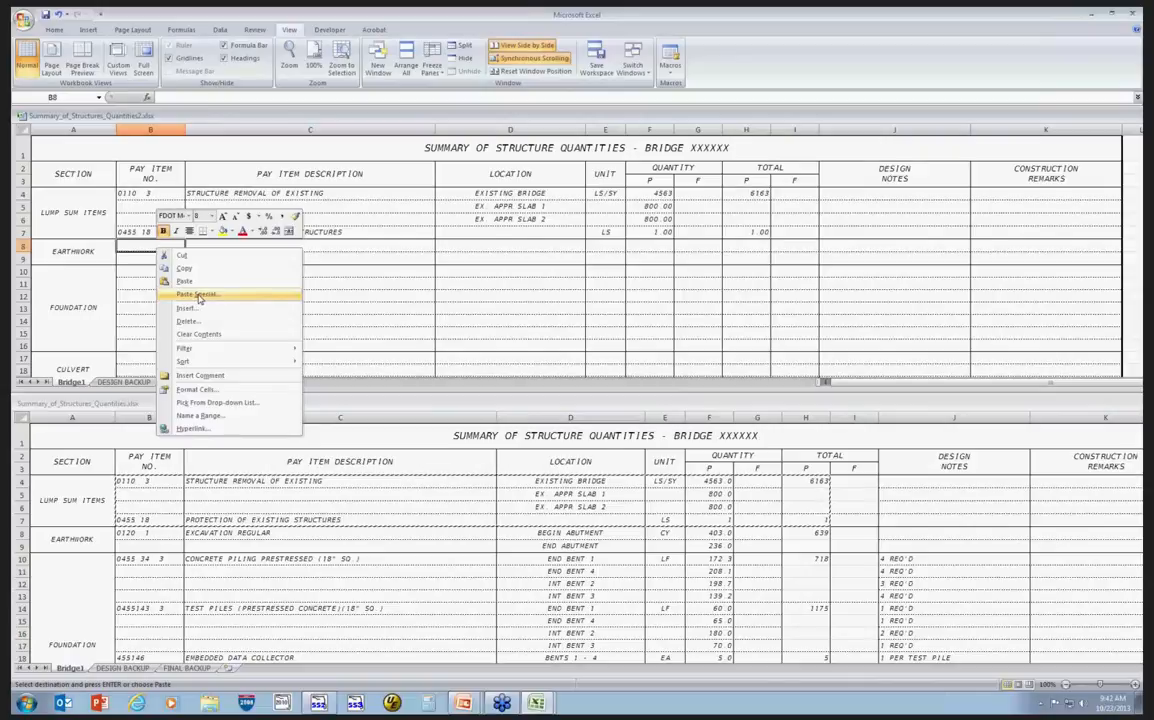
left_click(395, 261)
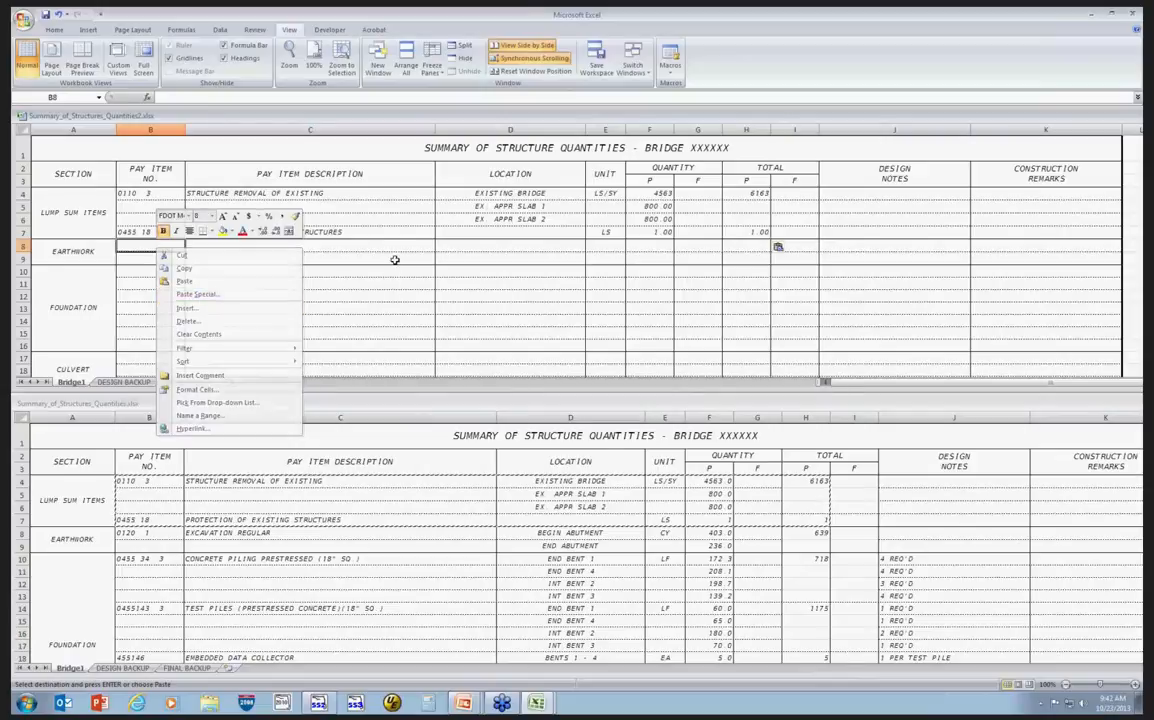
left_click(152, 535)
left_click_drag(152, 535, 801, 545)
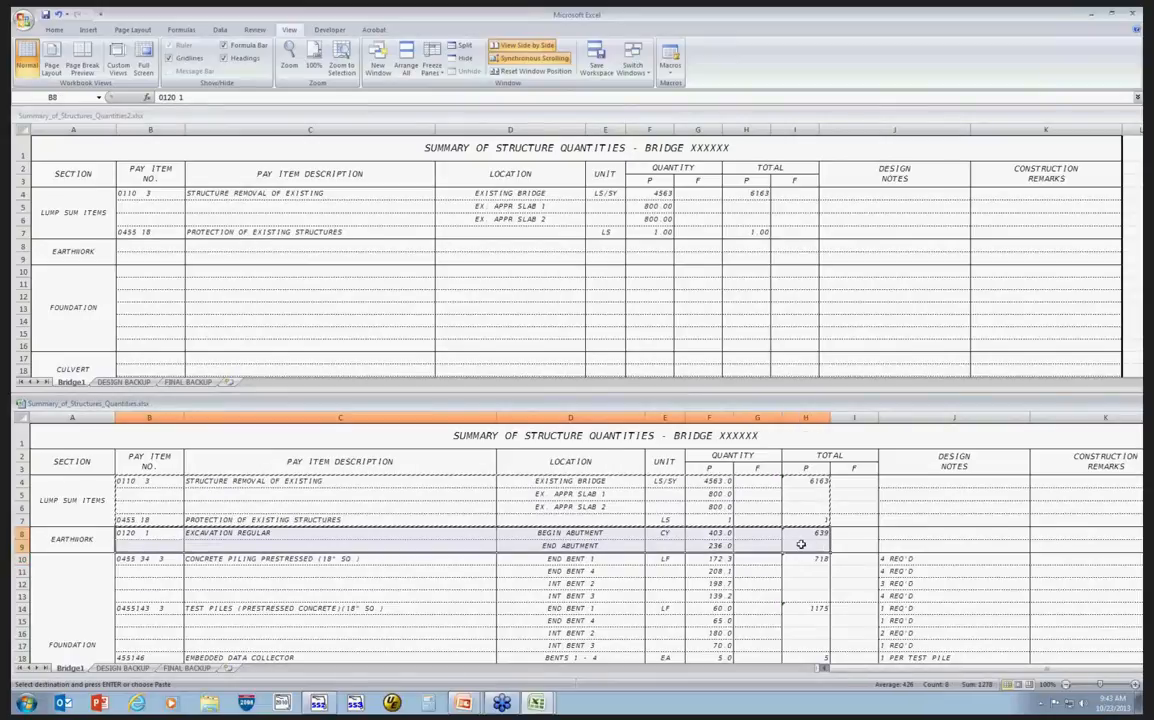
right_click(800, 549)
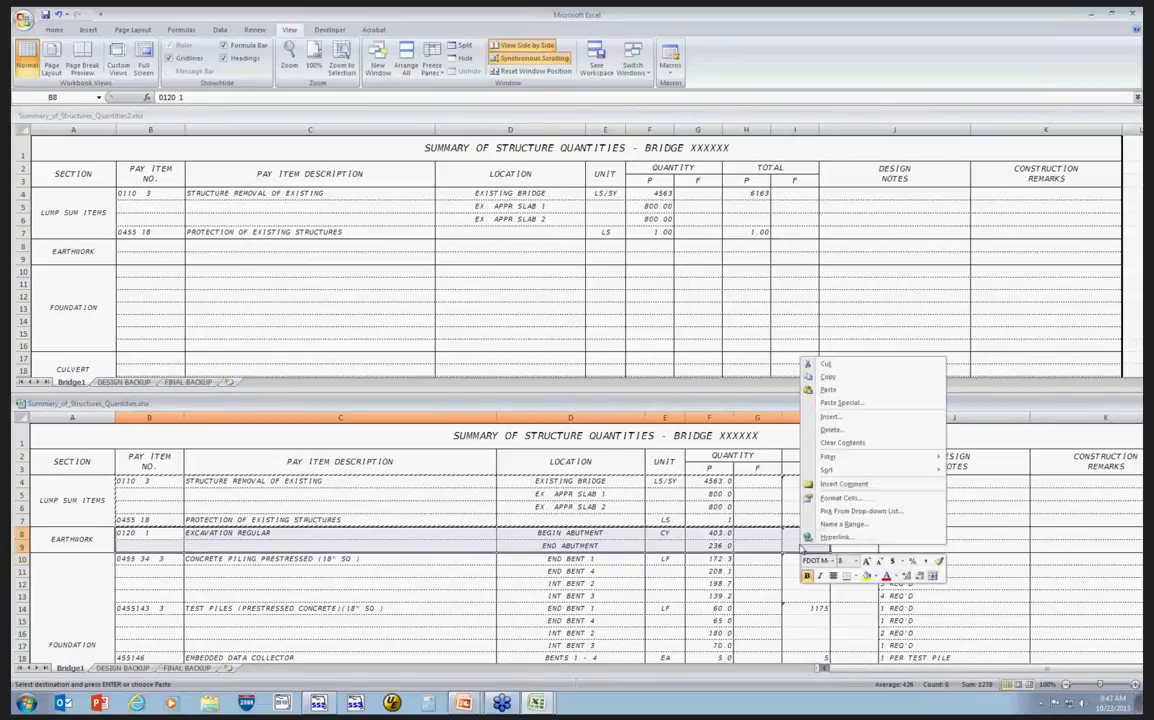
left_click(842, 378)
left_click(134, 245)
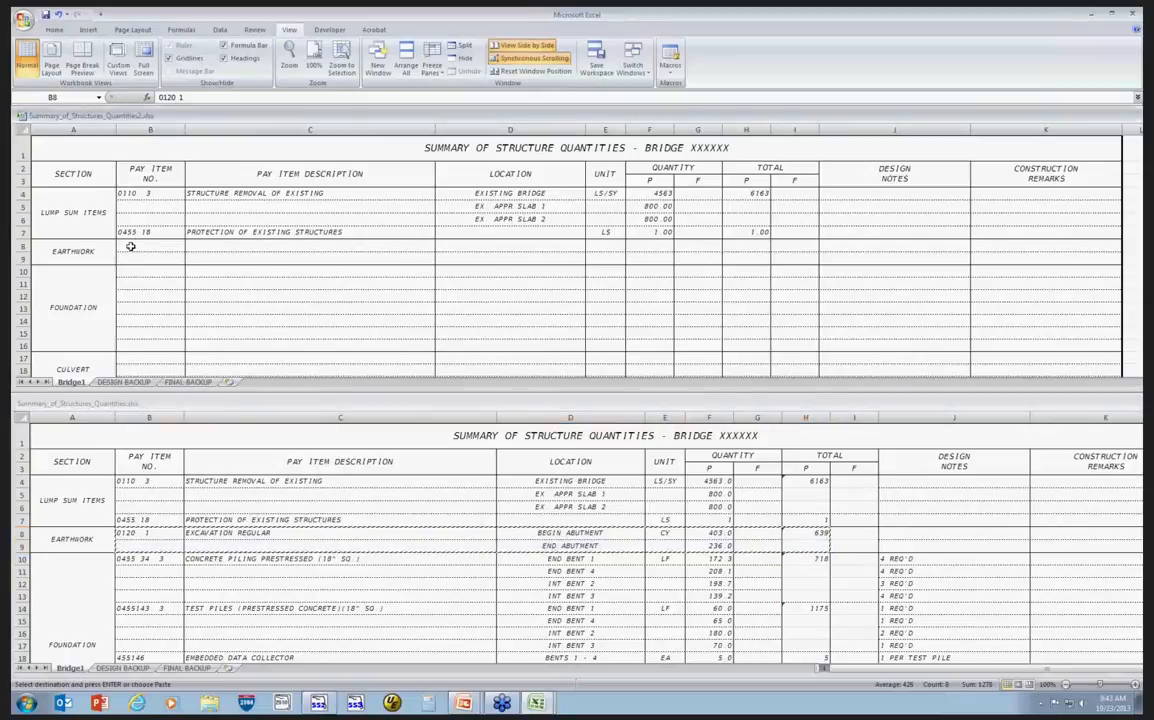
right_click(135, 246)
left_click(172, 293)
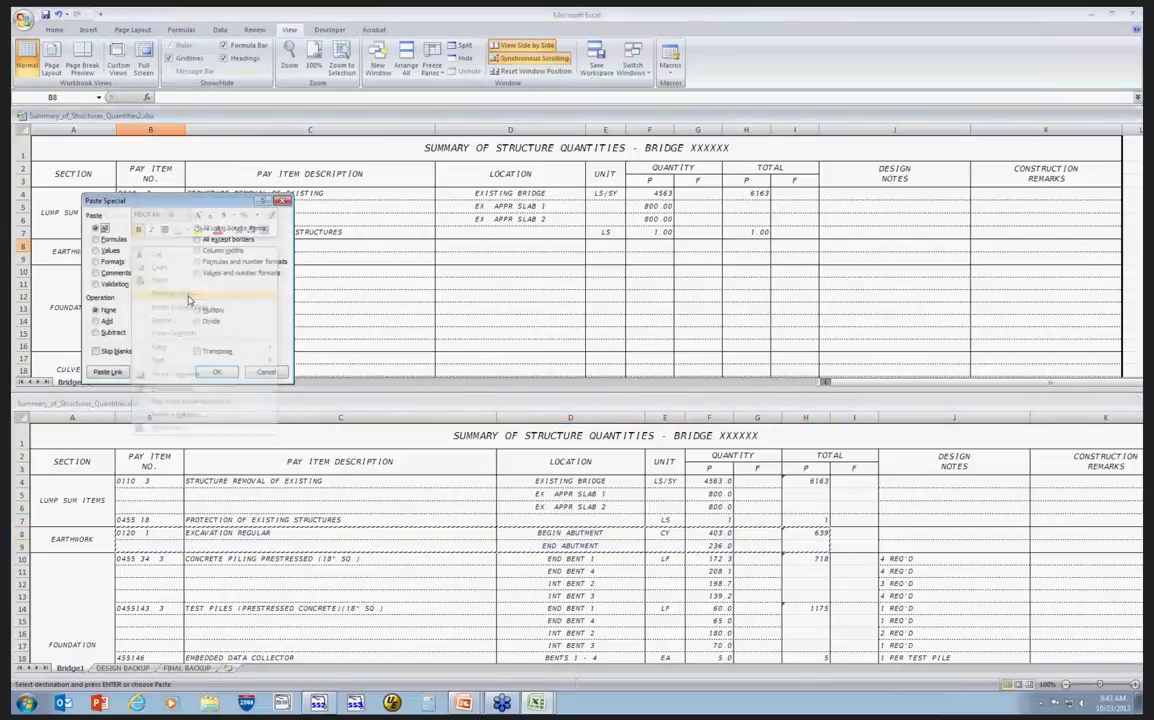
left_click(109, 250)
left_click(216, 371)
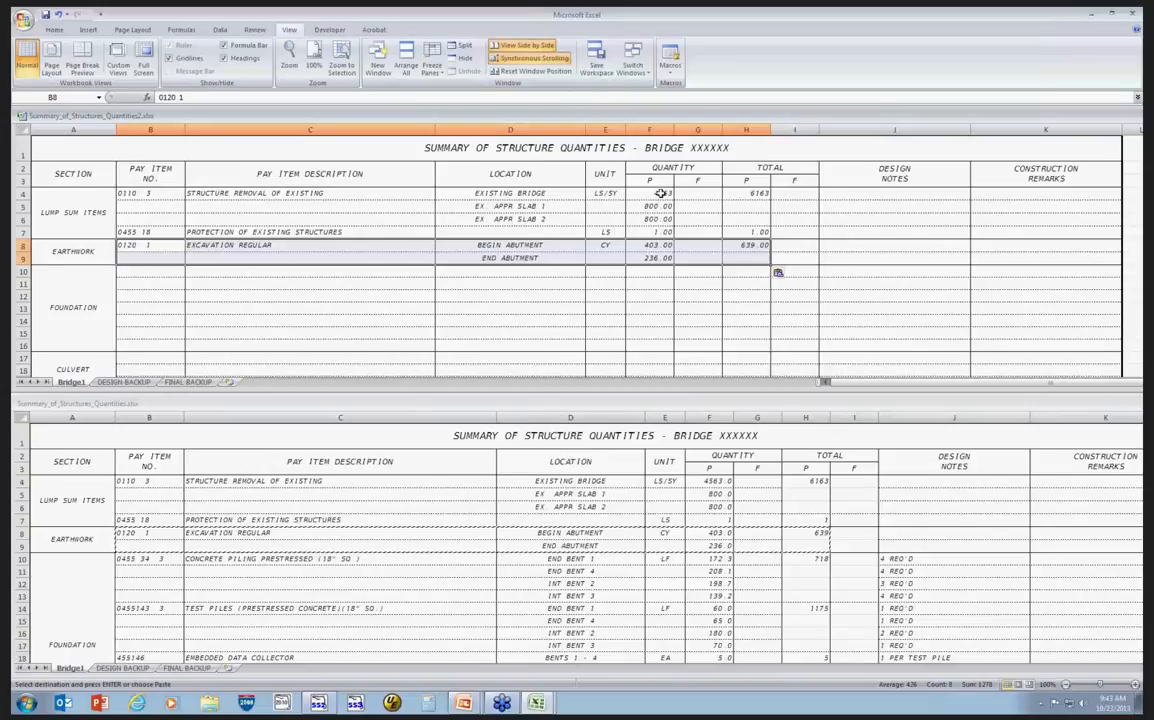
Remove the decimal places from the protection of existing structures quantity and total in row 7.
left_click_drag(652, 193, 663, 259)
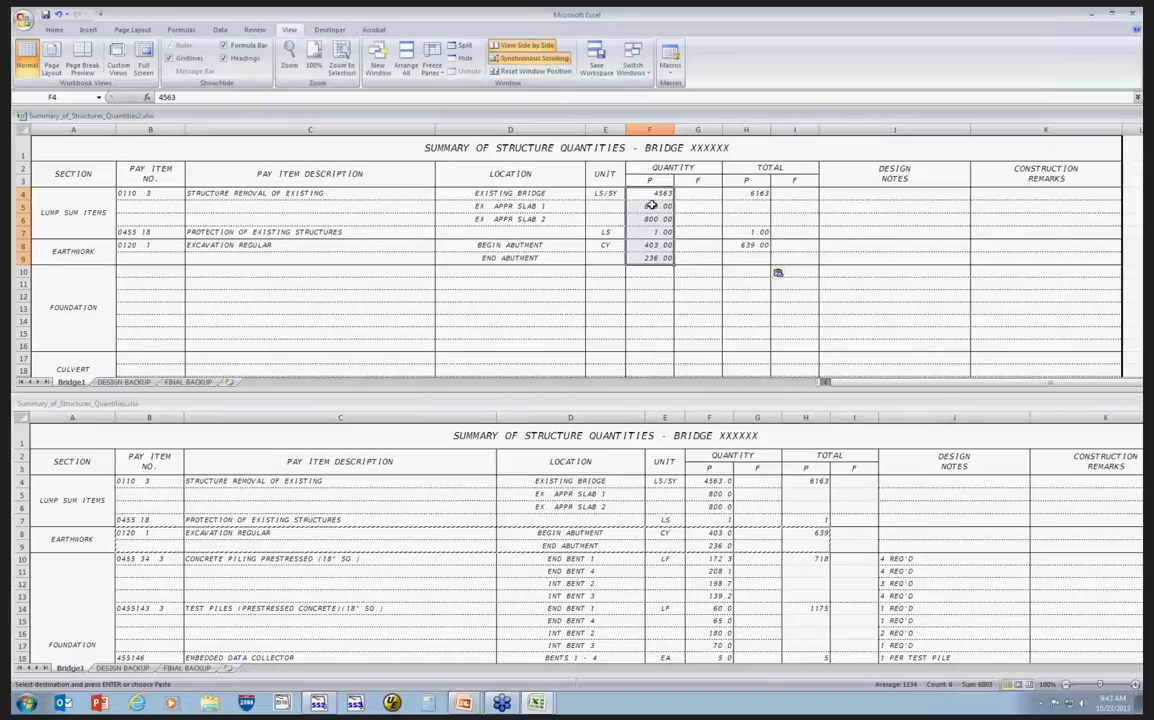
left_click_drag(655, 232, 755, 232)
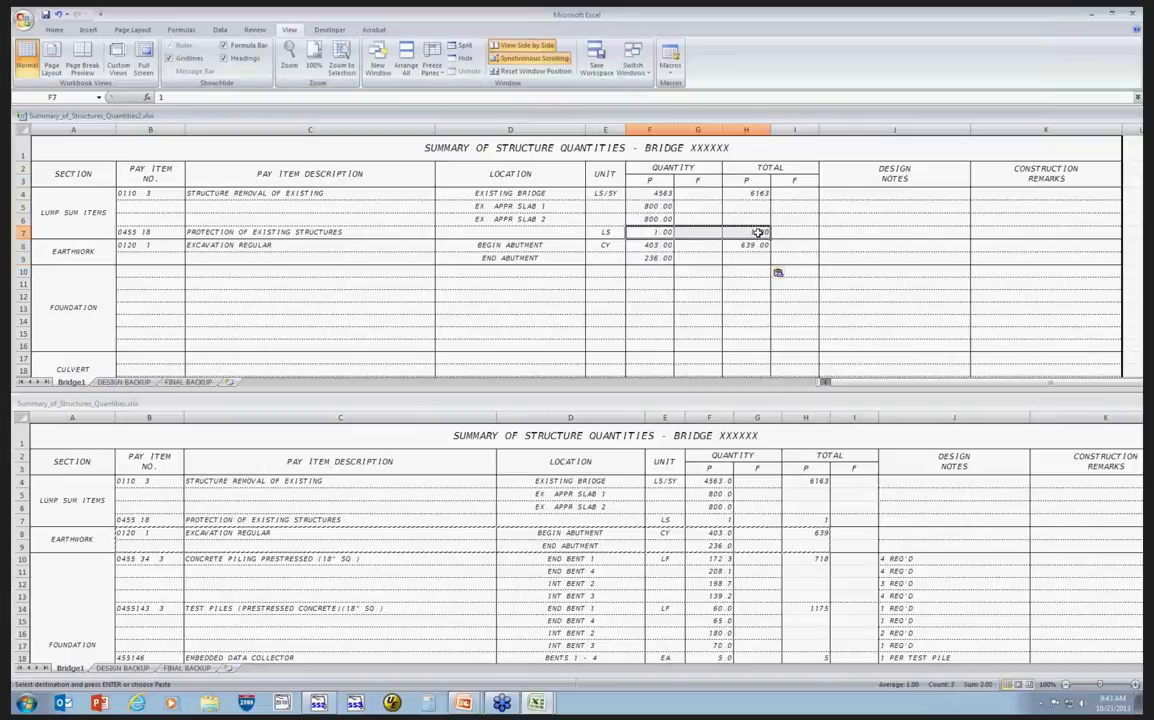
right_click(750, 232)
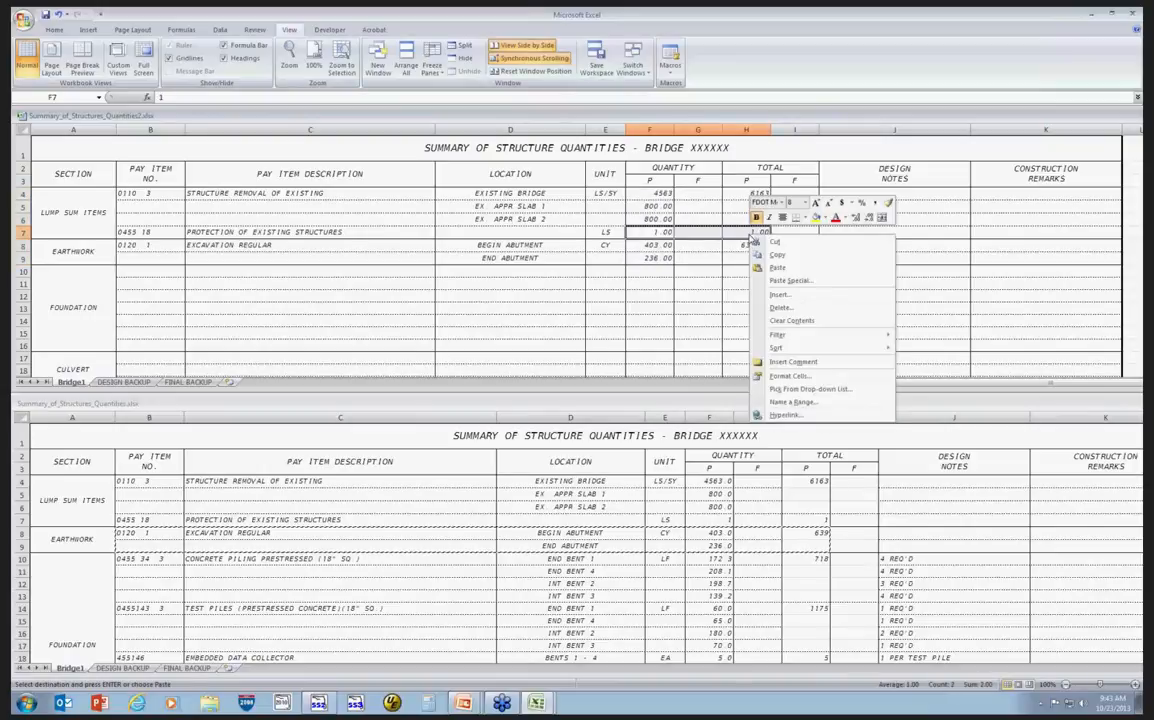
left_click(868, 218)
left_click(868, 218)
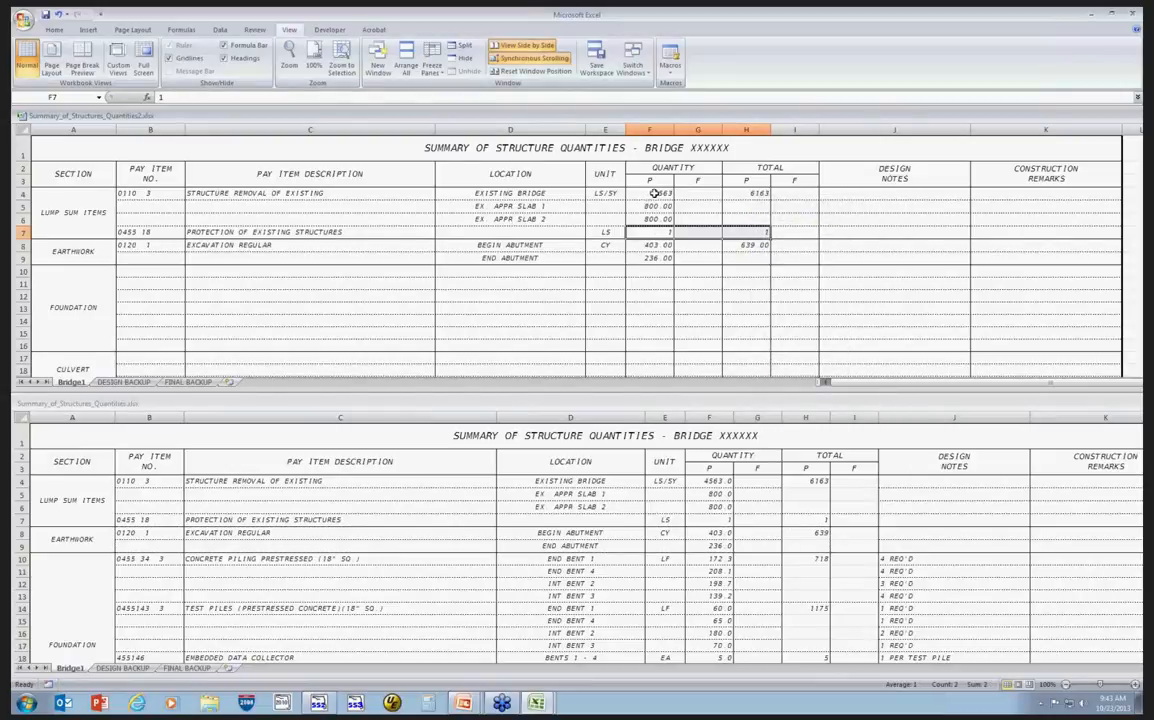
Reduce the approach slab quantities in F5:F6 to one decimal place.
left_click_drag(654, 193, 665, 218)
right_click(668, 218)
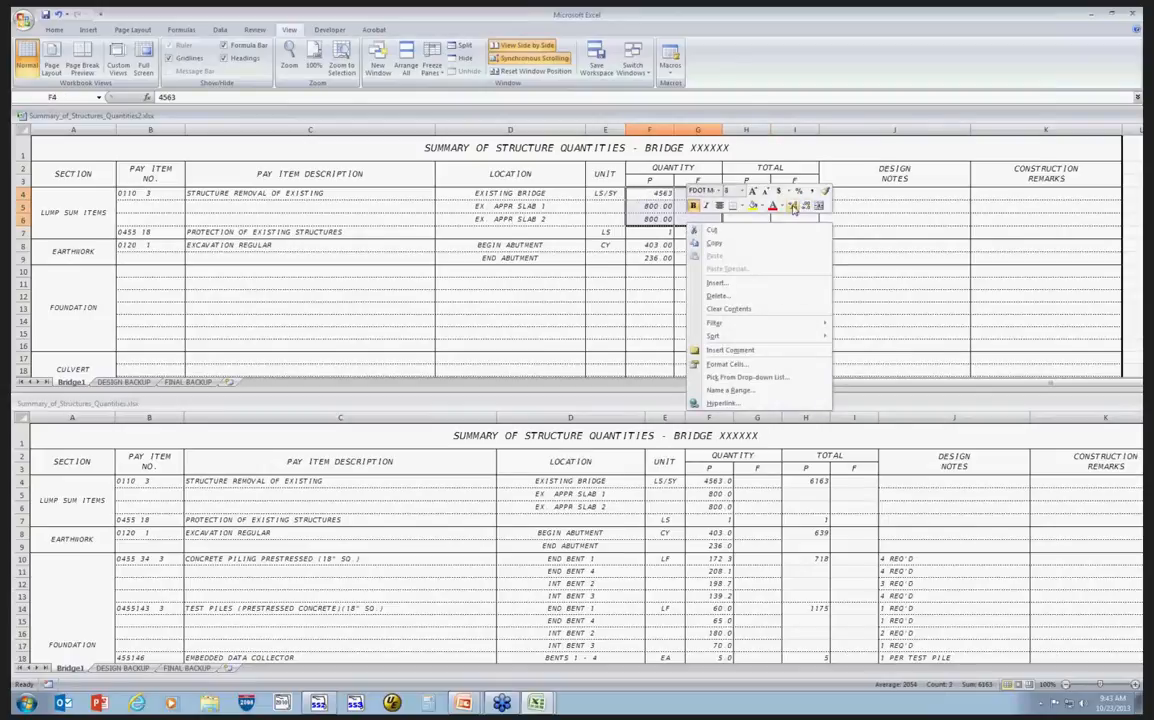
left_click(653, 193)
right_click(653, 193)
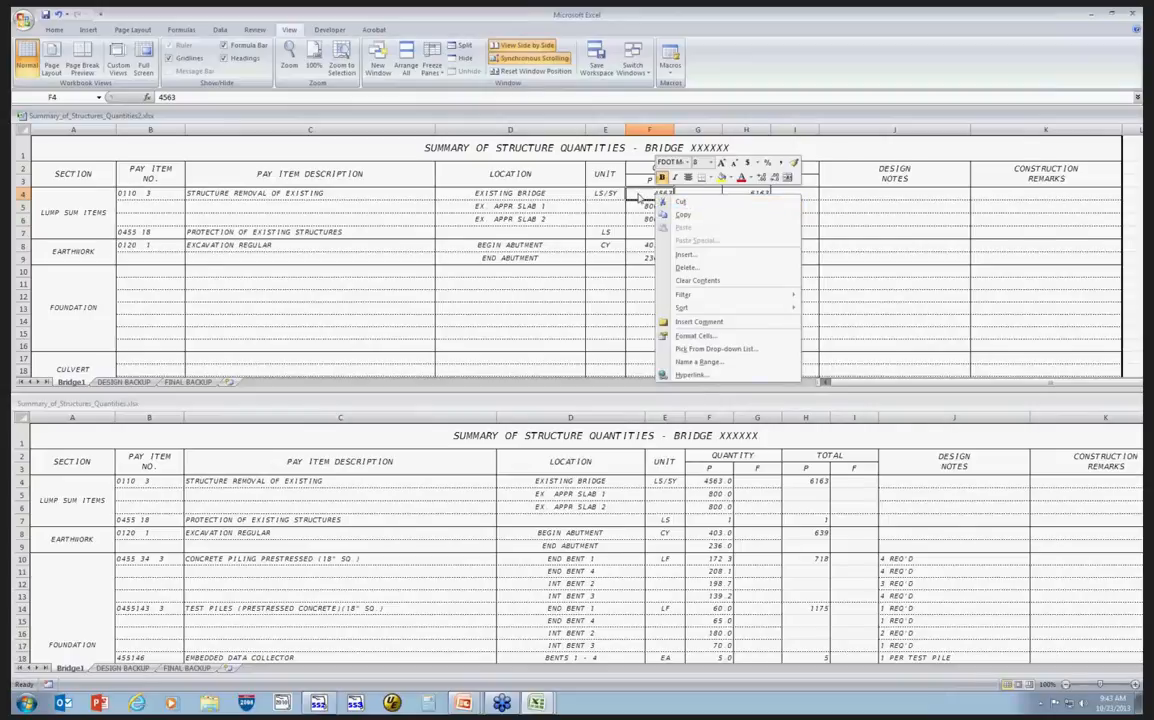
left_click_drag(645, 196, 660, 219)
right_click(686, 222)
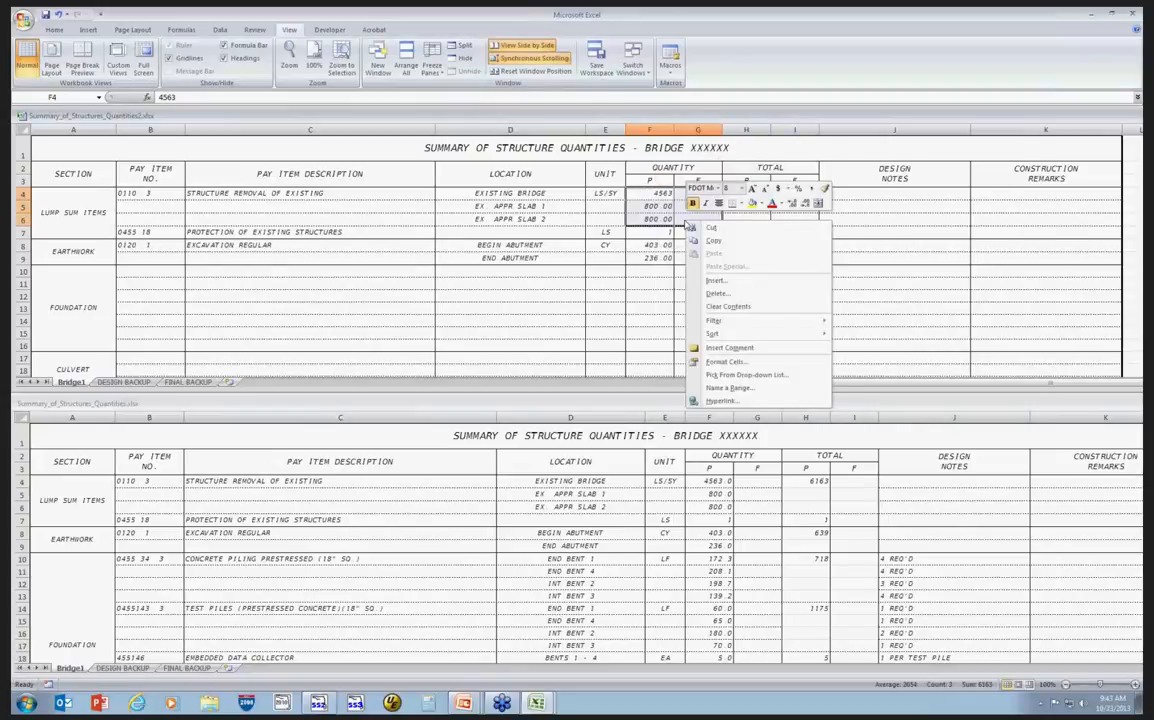
left_click(805, 205)
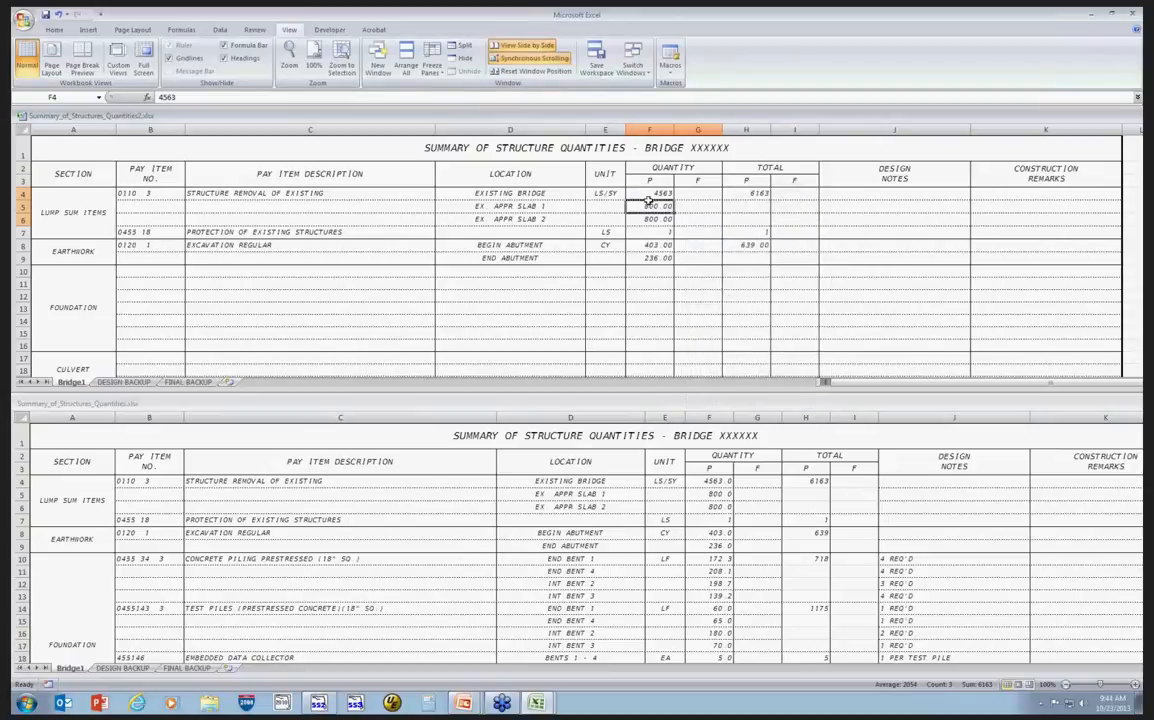
left_click_drag(650, 206, 660, 219)
right_click(691, 219)
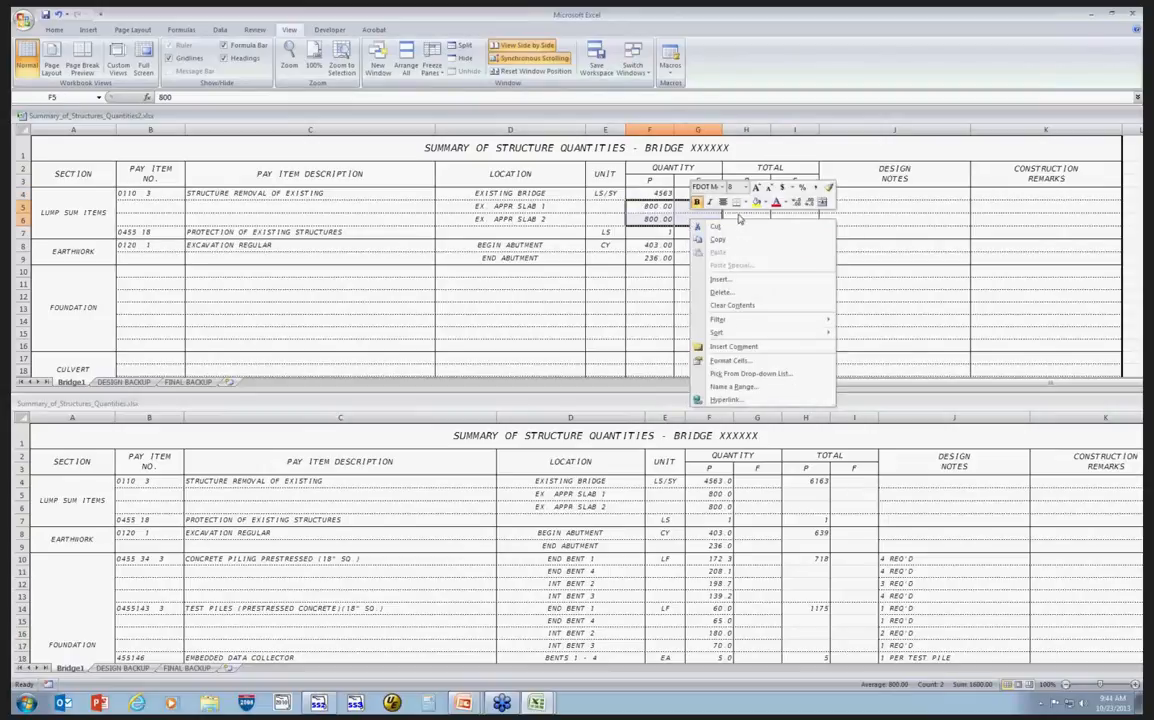
left_click(810, 204)
Give the existing bridge quantity in F4 one decimal place.
left_click(651, 195)
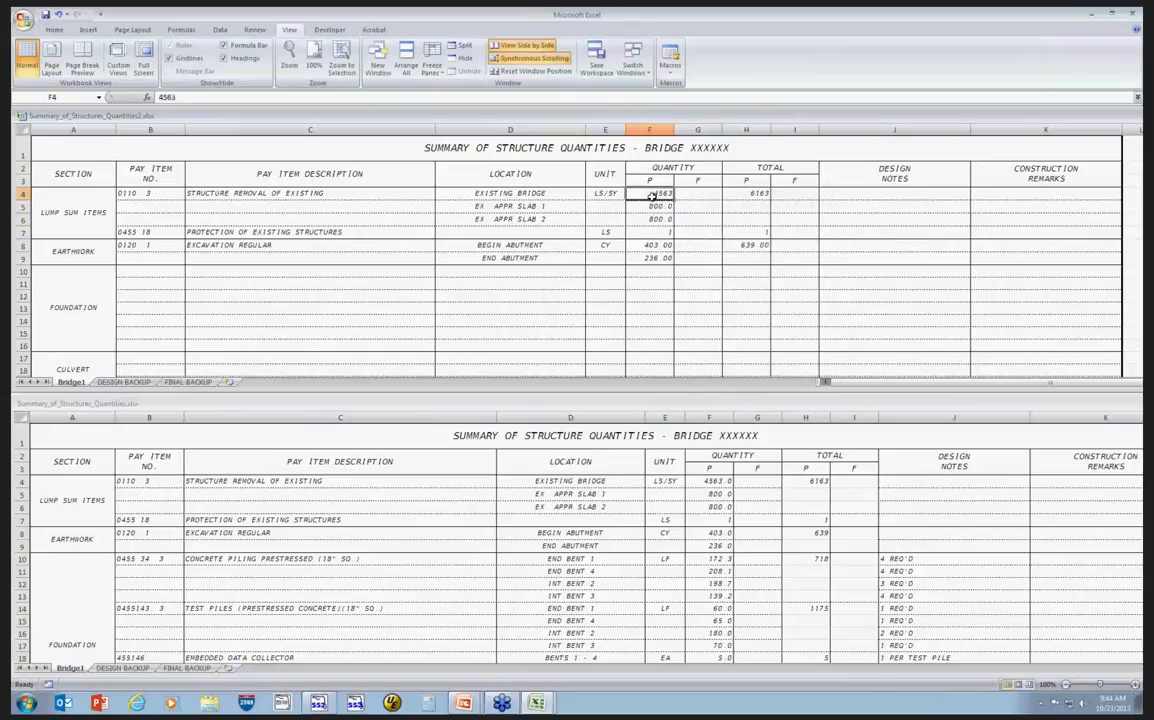
left_click_drag(652, 194, 690, 193)
right_click(690, 193)
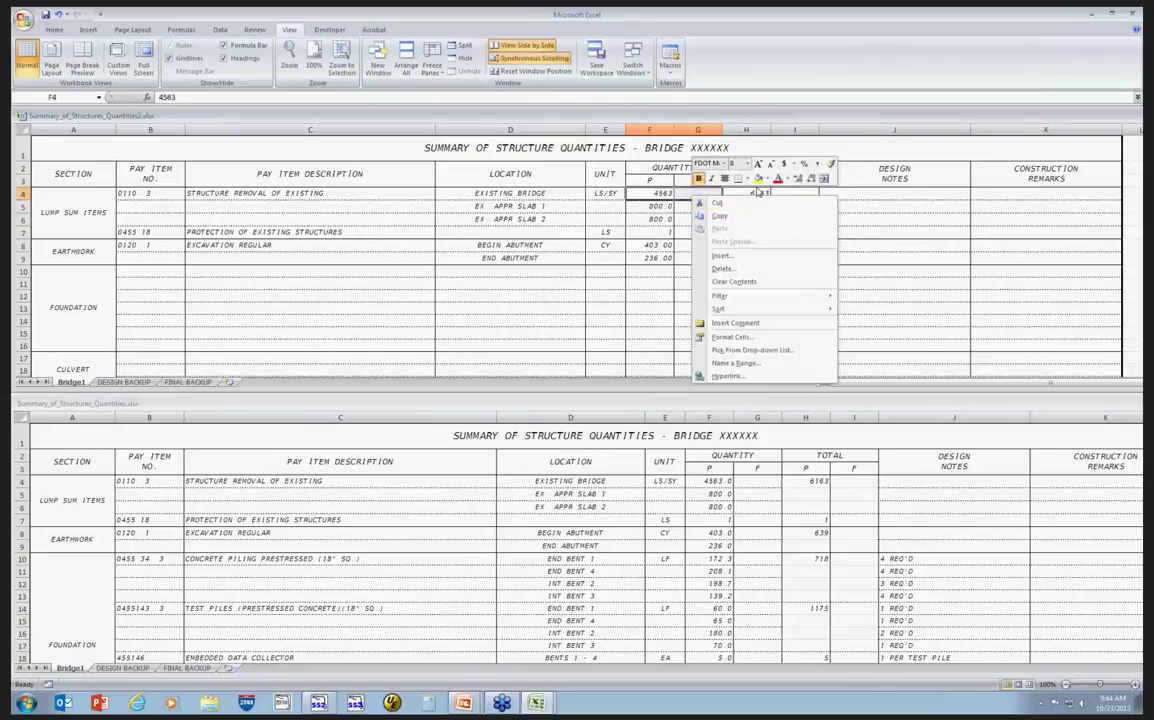
left_click(798, 180)
left_click(748, 195)
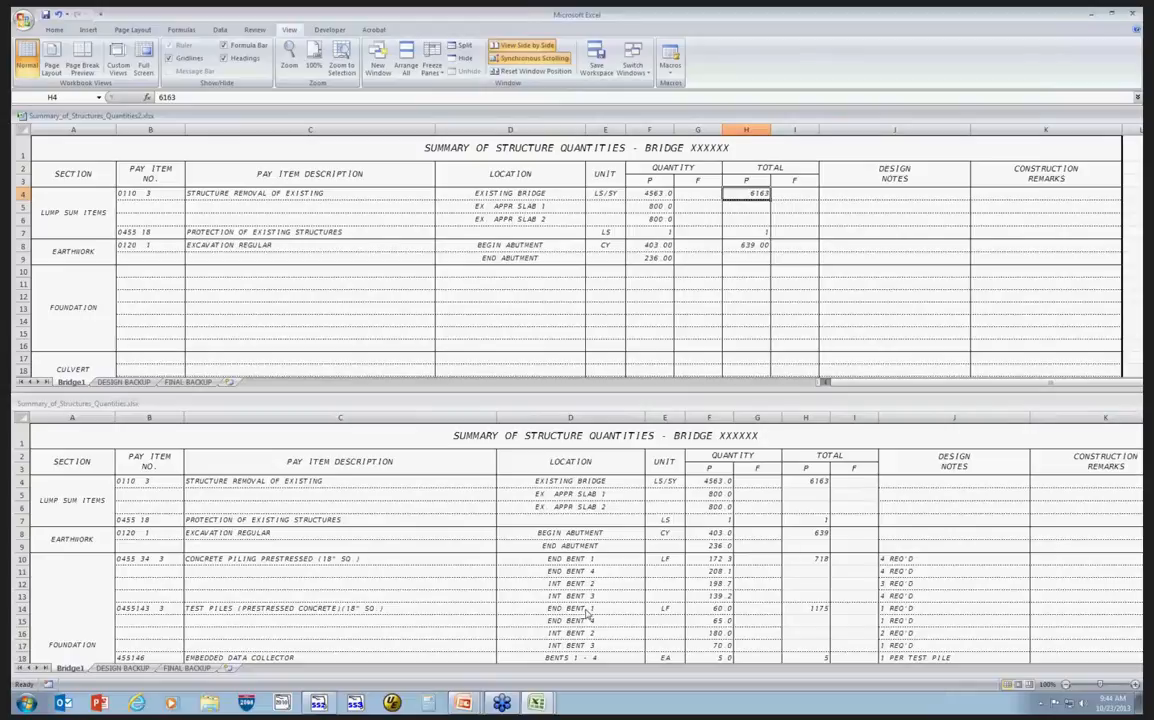
Turn off synchronous scrolling between the two side-by-side windows.
scroll(558, 543, "down", 1)
scroll(552, 537, "up", 1)
left_click(528, 58)
Examine the example workbook's foundation, superstructure and railing rows, including their locations and design notes.
scroll(603, 551, "down", 1)
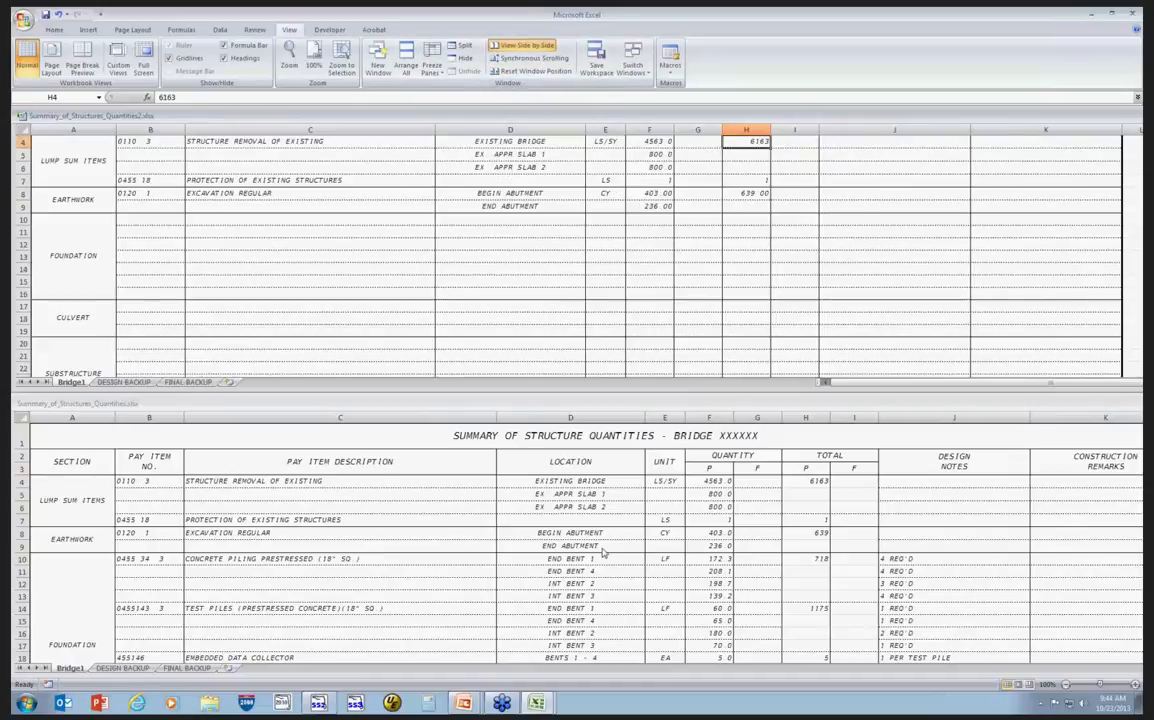
scroll(603, 551, "up", 1)
left_click(603, 551)
scroll(603, 545, "down", 2)
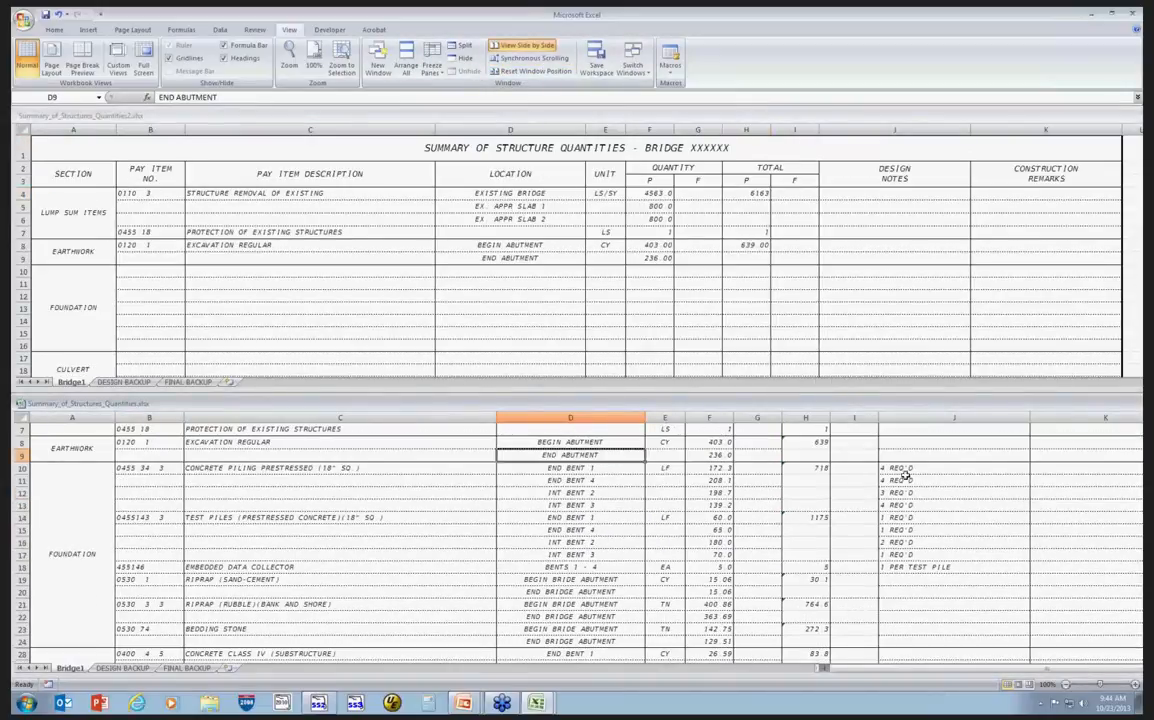
left_click_drag(905, 470, 920, 630)
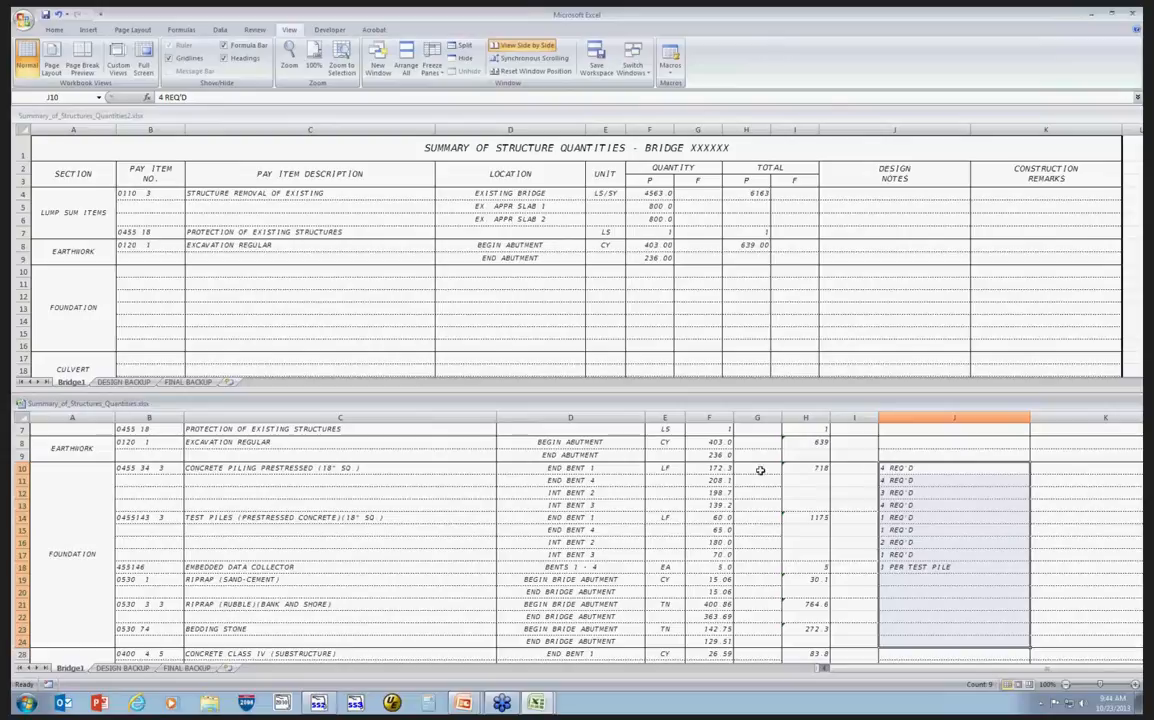
left_click(597, 470)
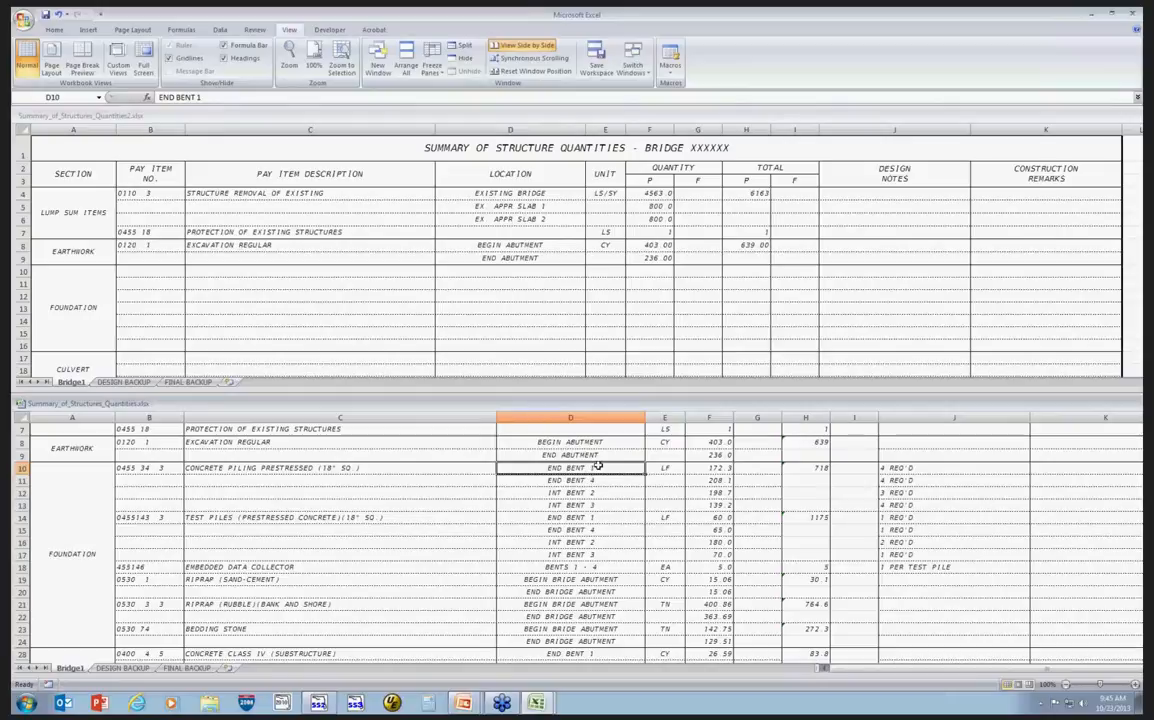
left_click(924, 468)
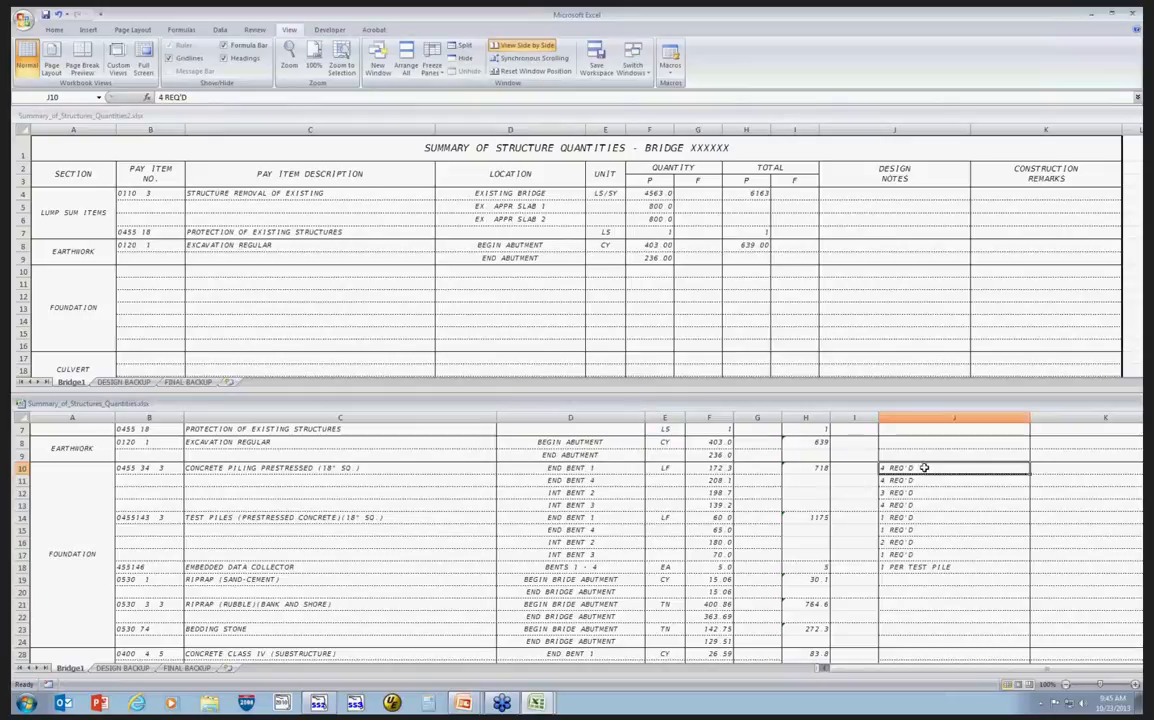
left_click(712, 468)
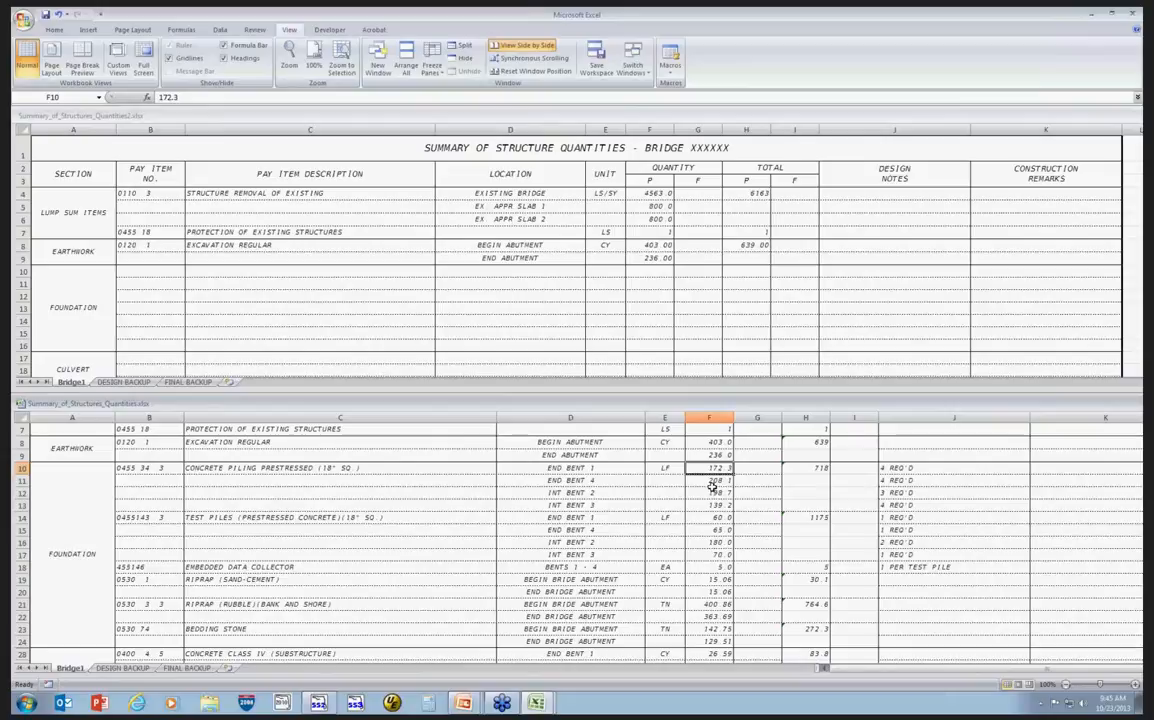
left_click(905, 468)
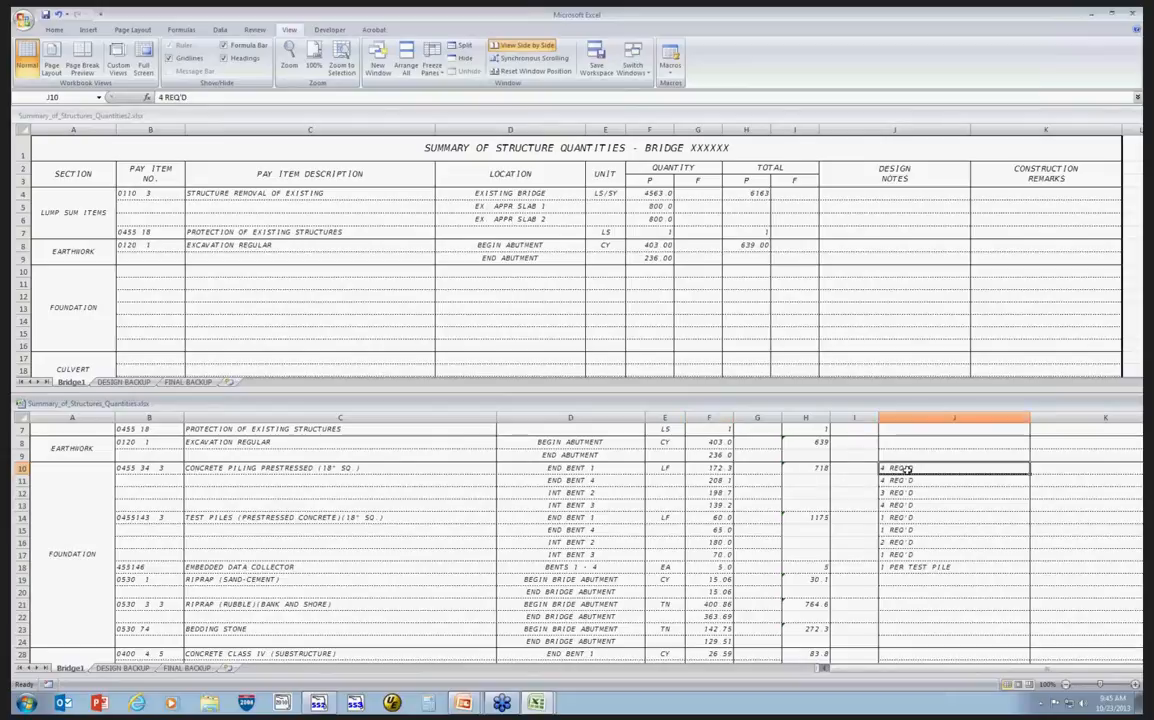
left_click(710, 469)
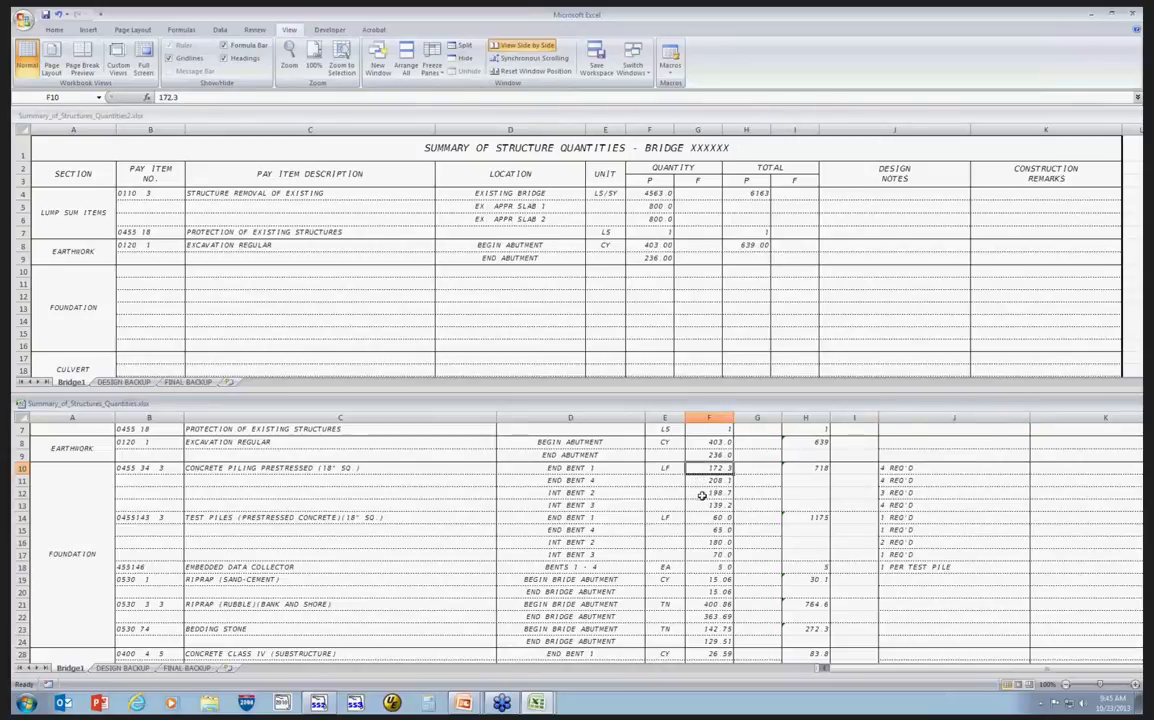
left_click(708, 493)
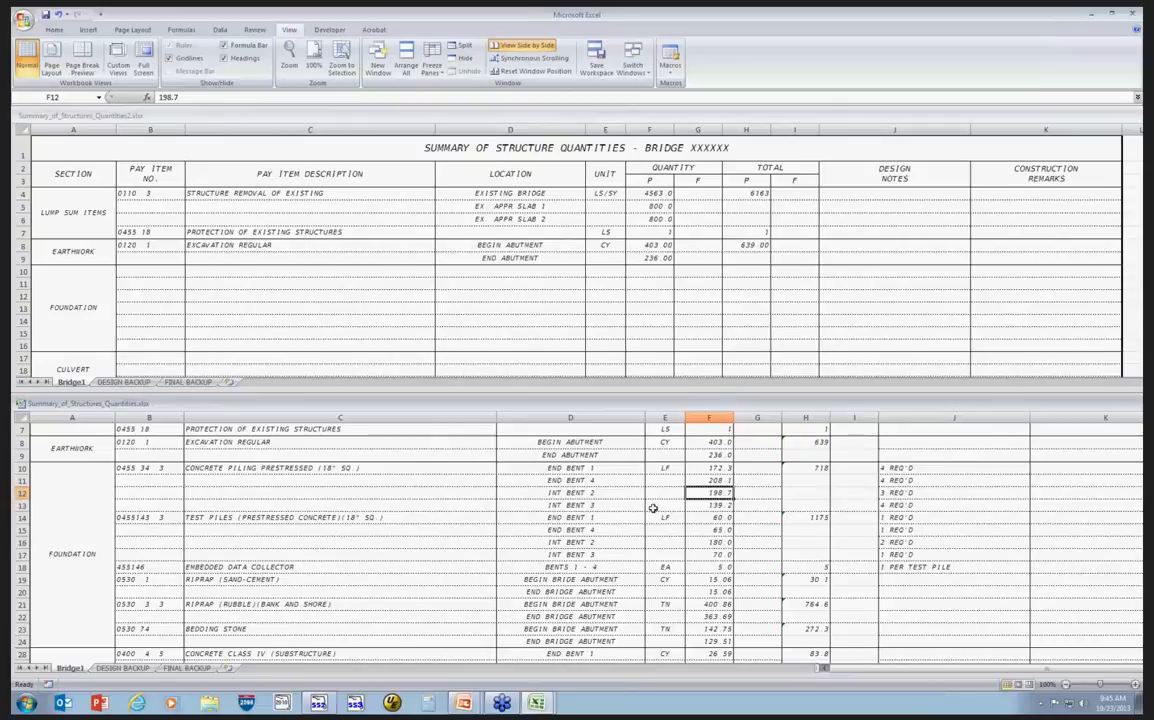
scroll(583, 500, "down", 1)
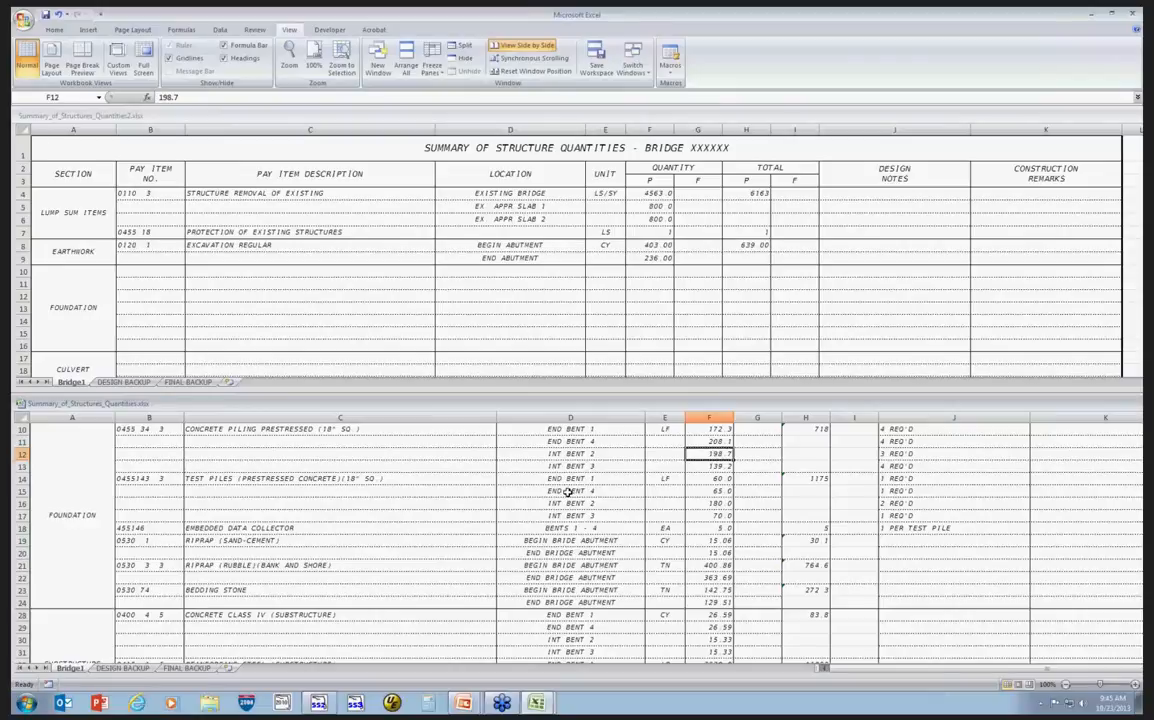
scroll(558, 480, "up", 1)
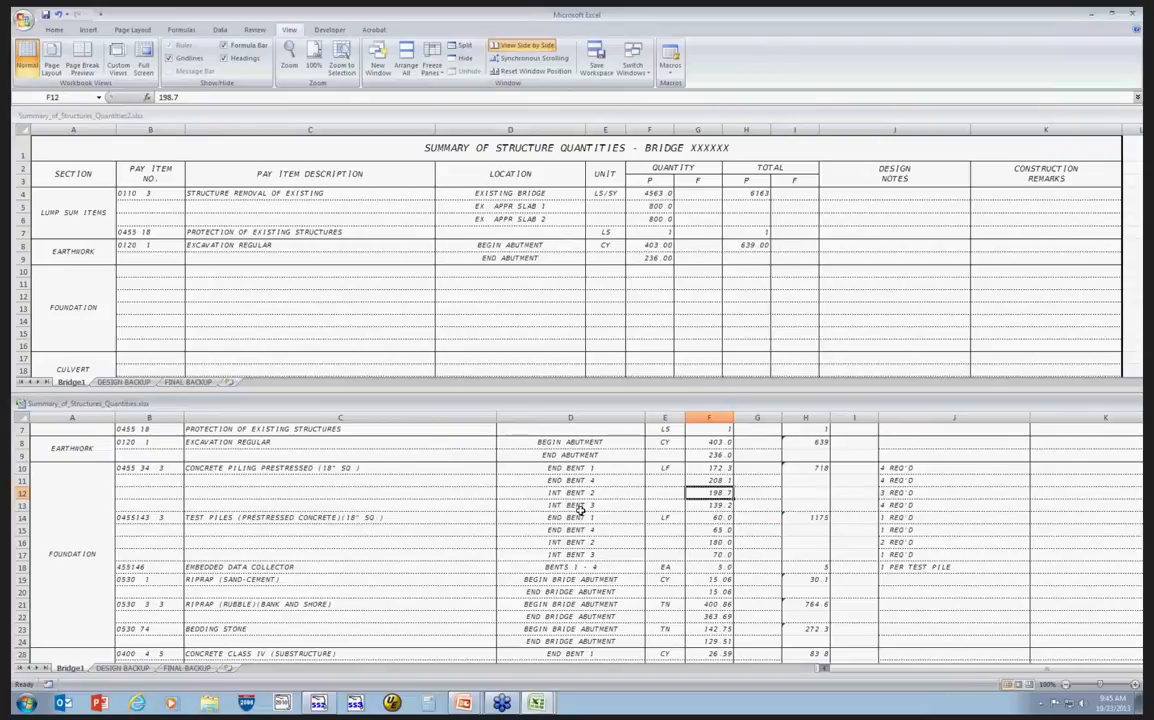
scroll(580, 510, "down", 2)
scroll(580, 510, "down", 8)
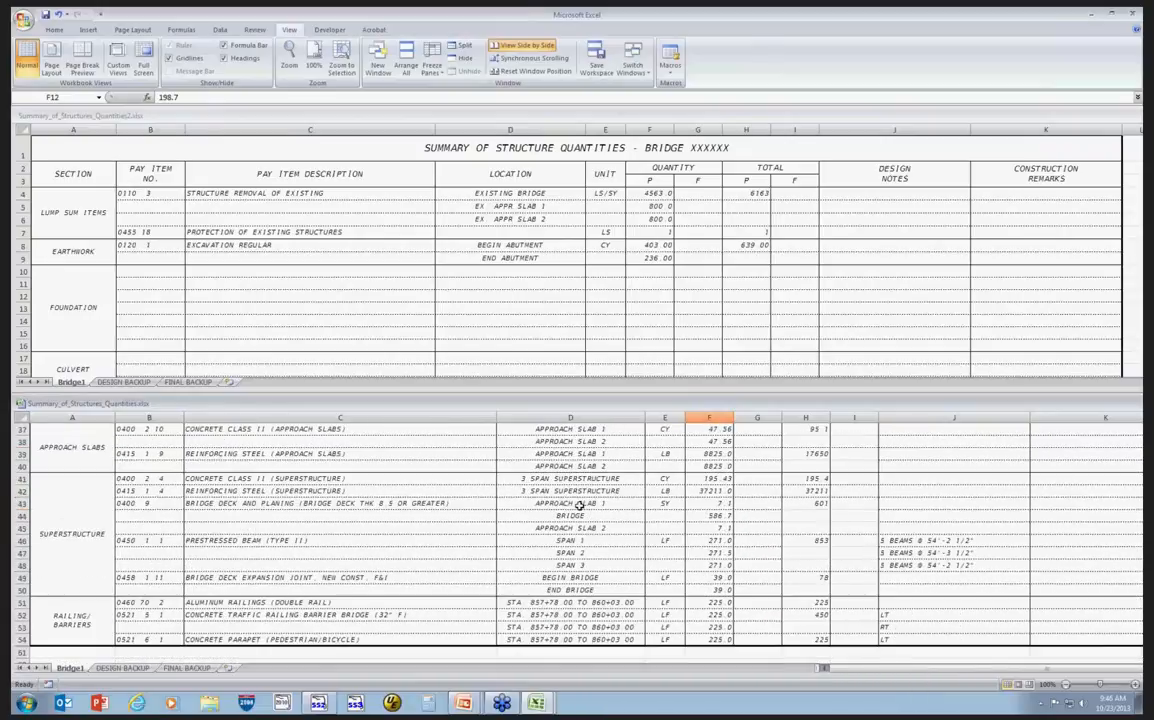
scroll(432, 576, "down", 1)
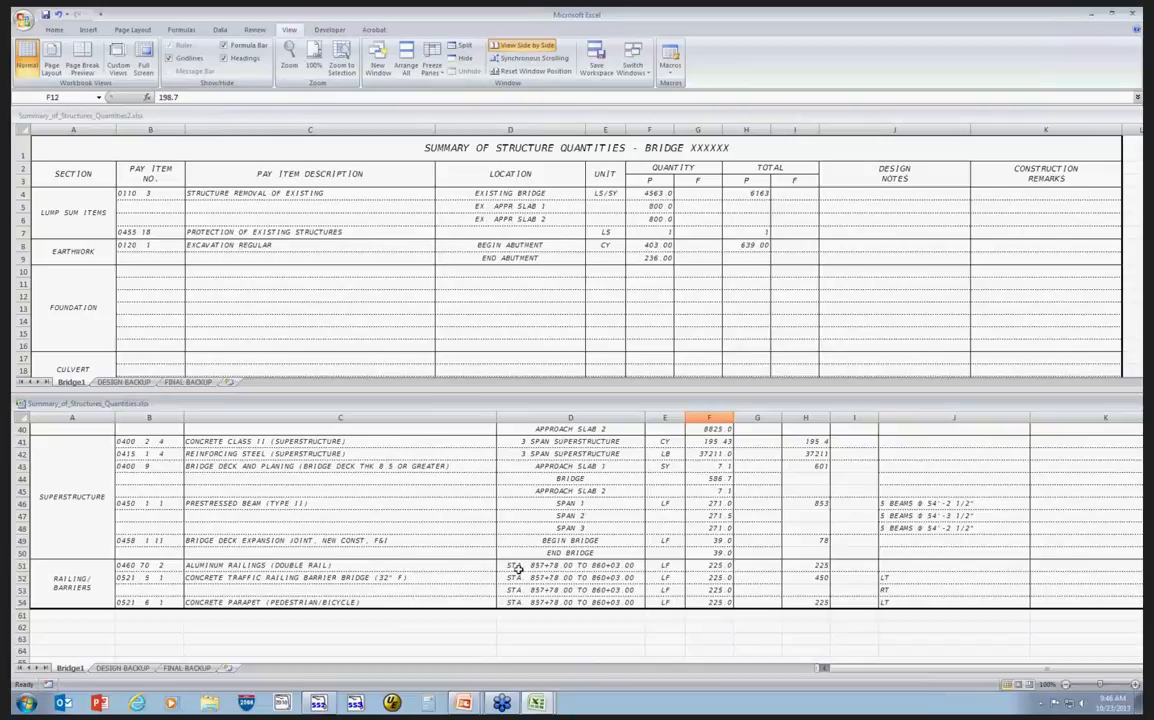
left_click_drag(518, 566, 524, 602)
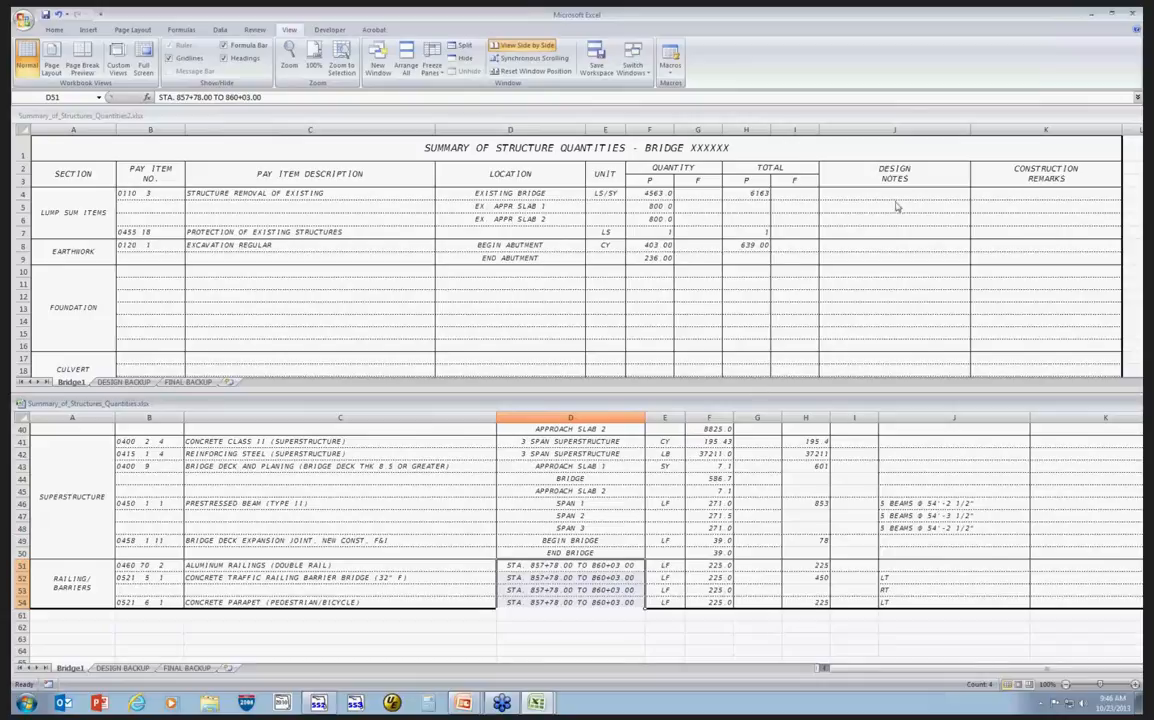
left_click(849, 194)
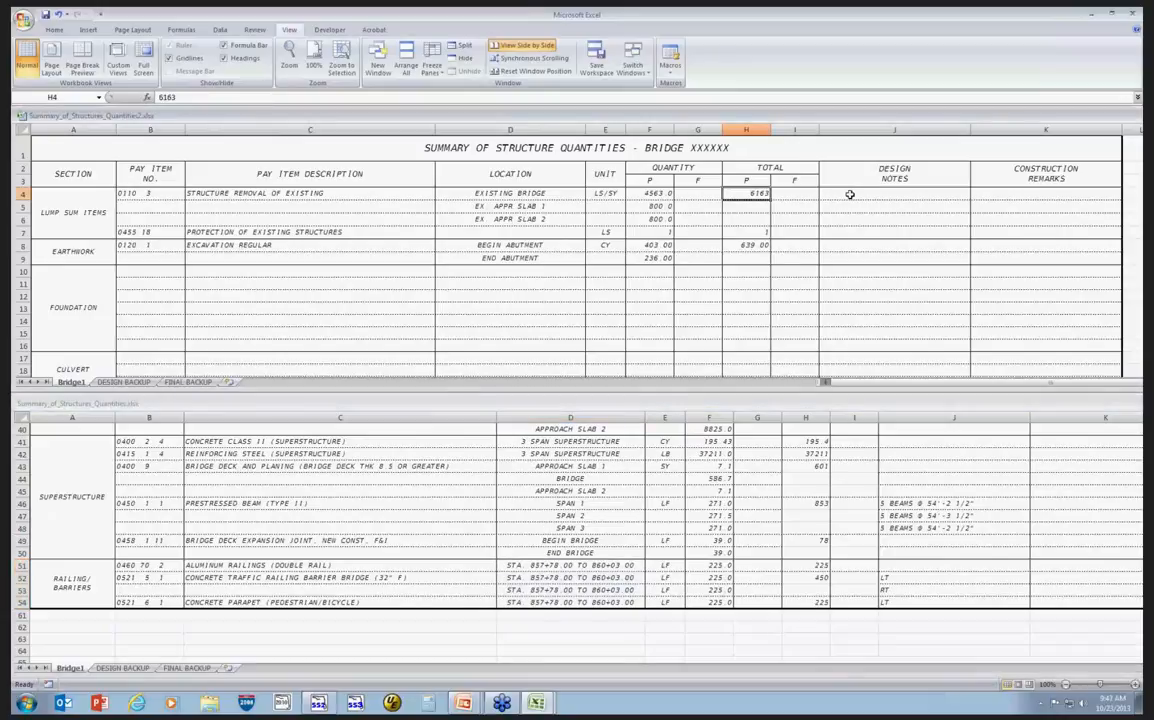
left_click(849, 194)
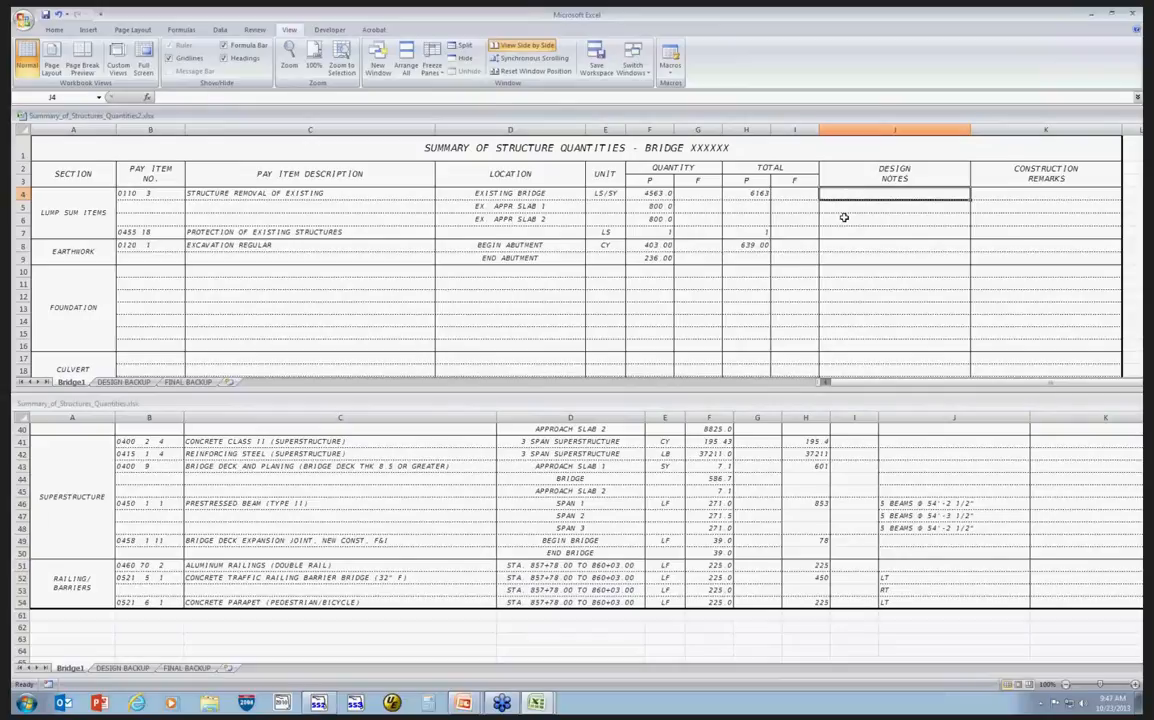
left_click(935, 501)
left_click(930, 502)
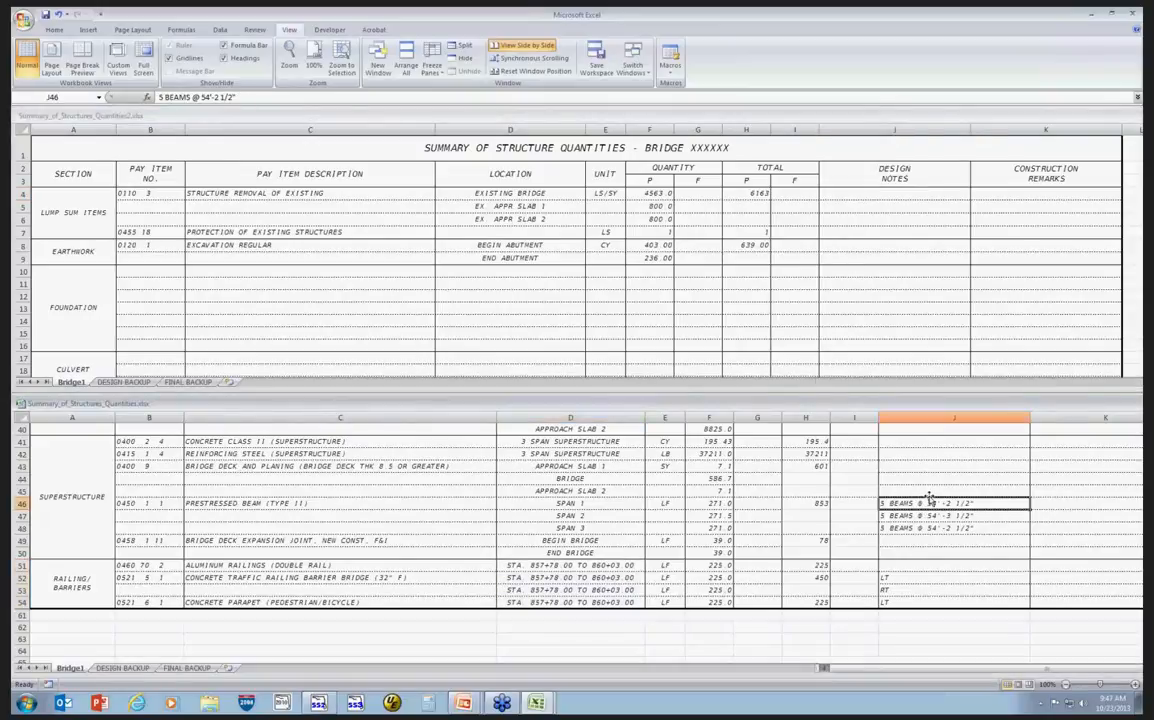
scroll(930, 500, "up", 11)
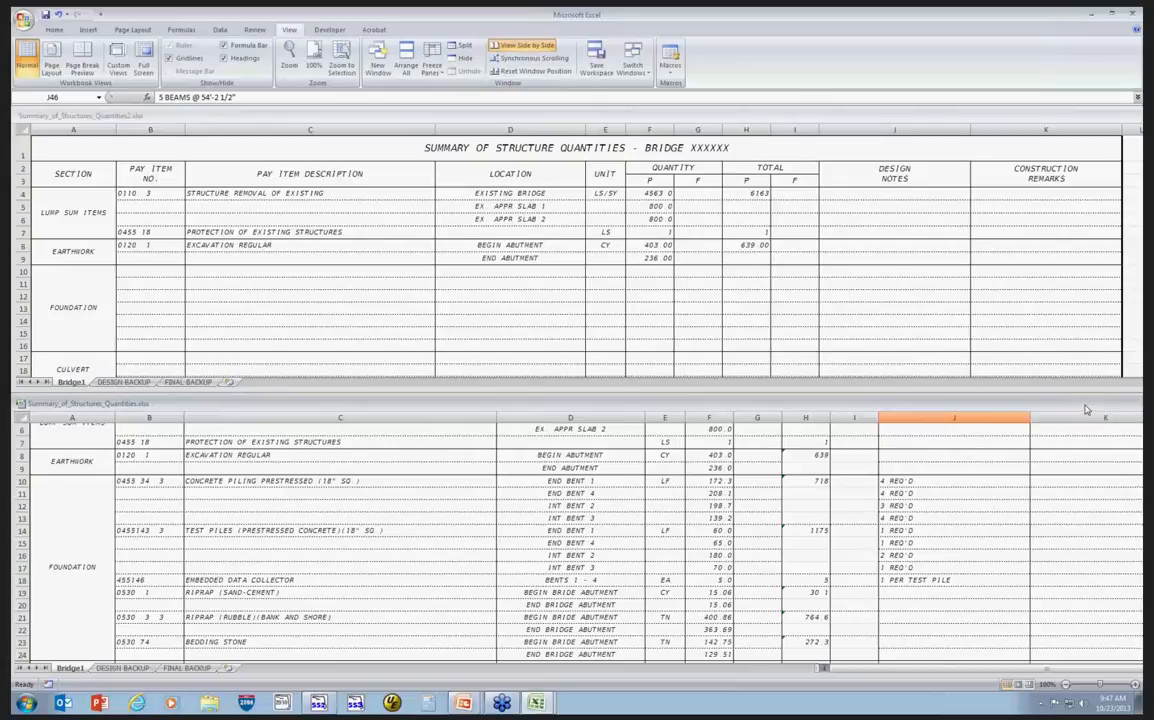
Maximize the linked workbook window and glance at the DESIGN BACKUP sheet before returning to Bridge1.
left_click_drag(1087, 409, 662, 415)
left_click(921, 409)
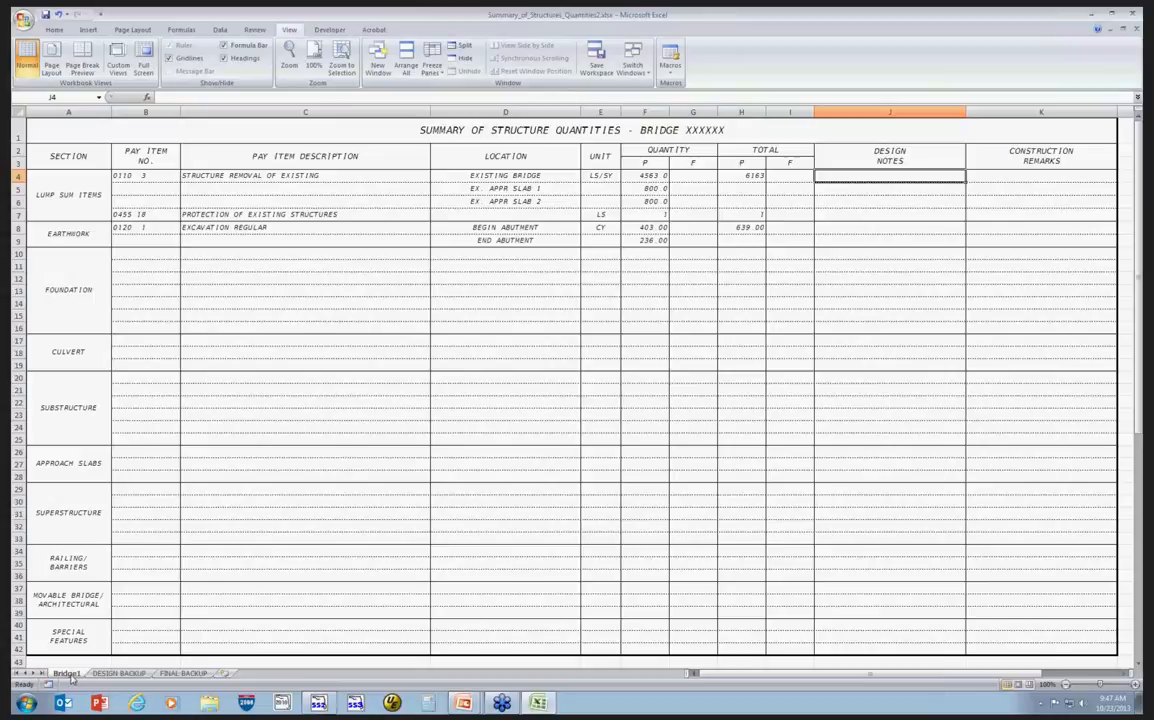
left_click(117, 673)
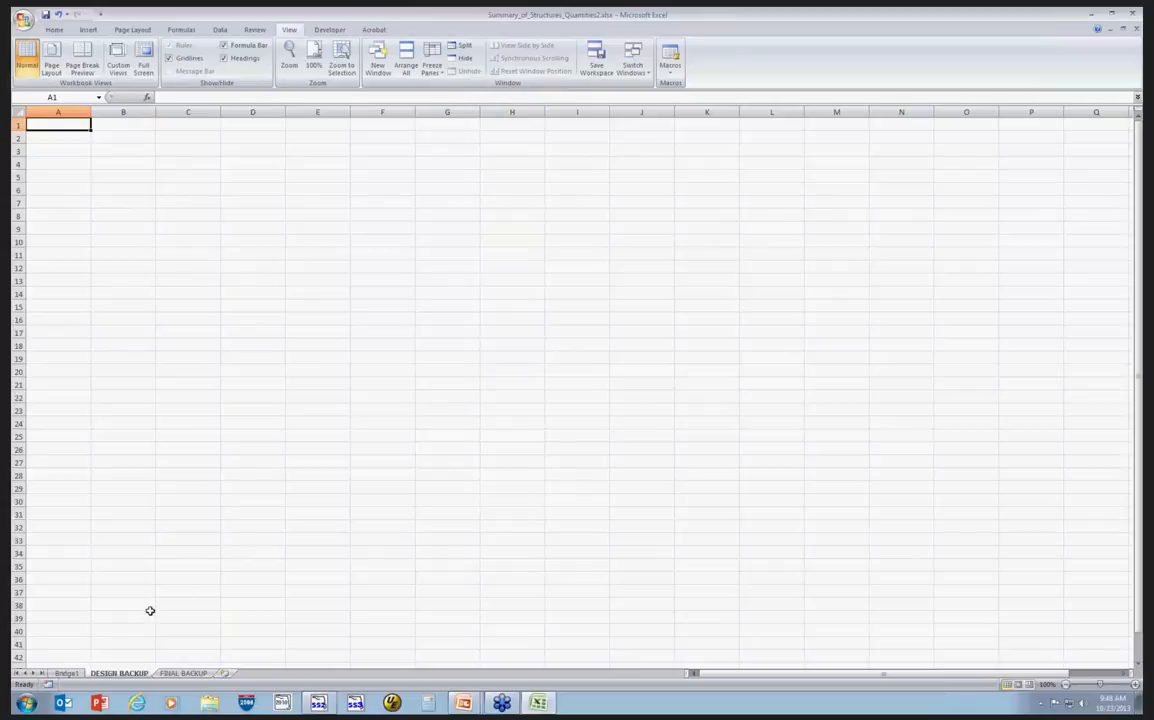
left_click(66, 673)
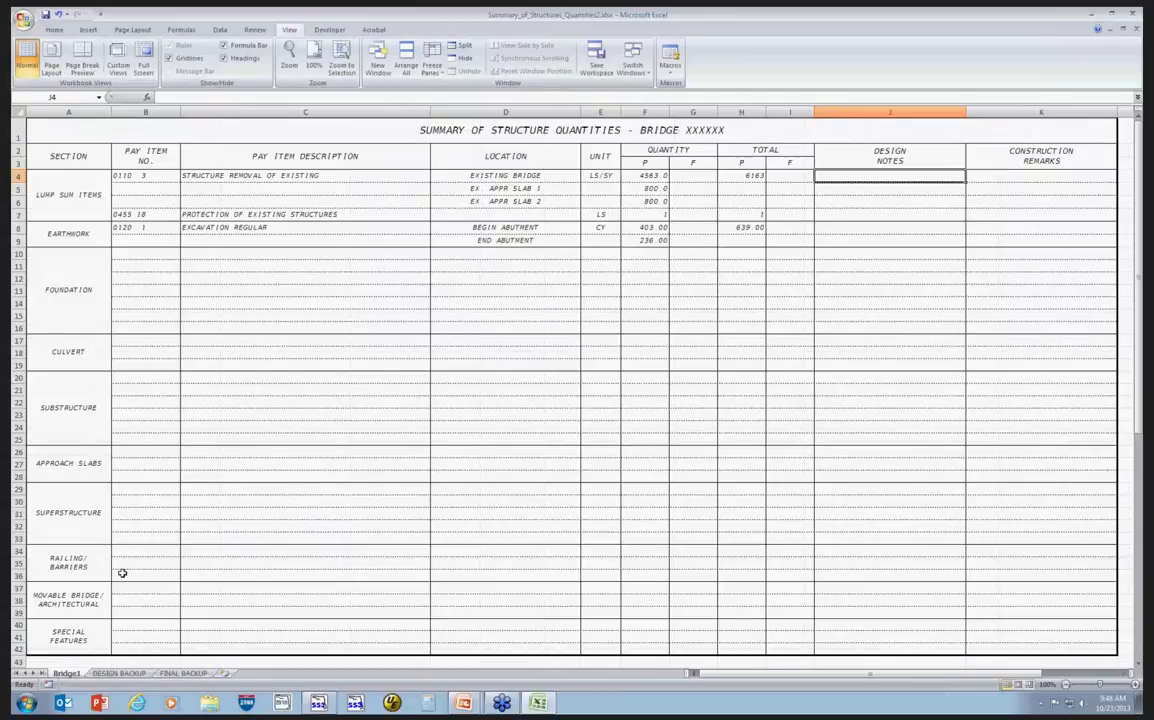
Hide the Movable Bridge/Architectural and Special Features rows 37 to 42 of the summary sheet.
left_click(17, 597)
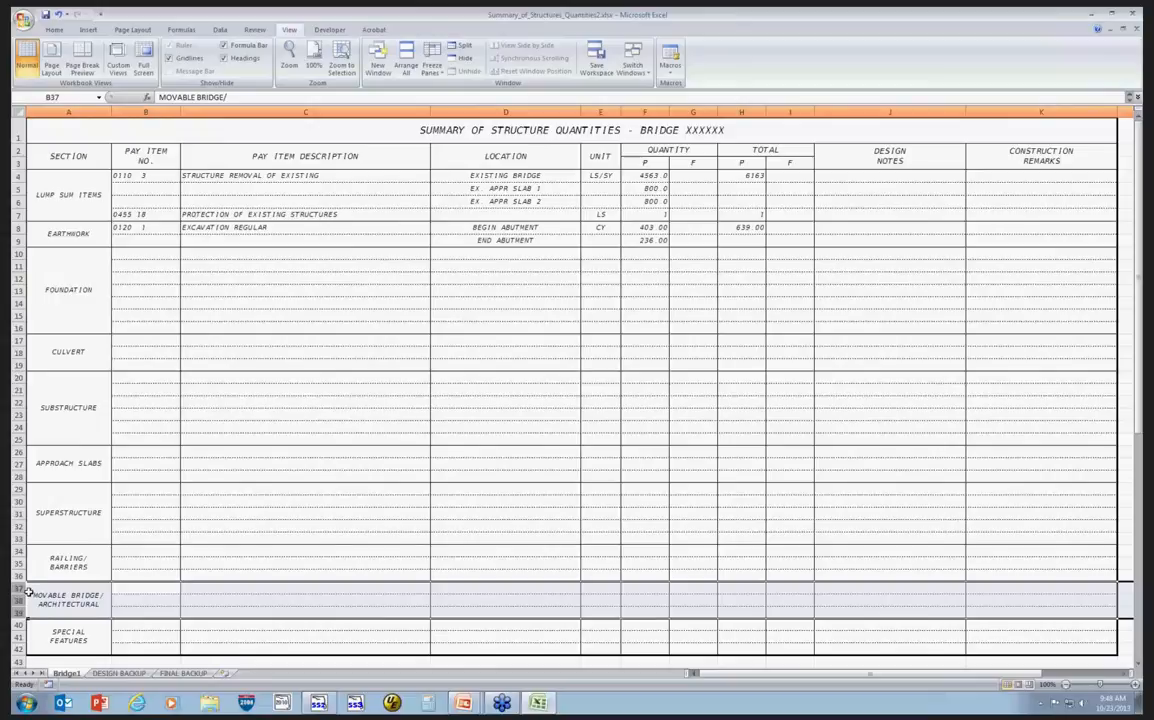
left_click(17, 588)
left_click_drag(17, 588, 17, 648)
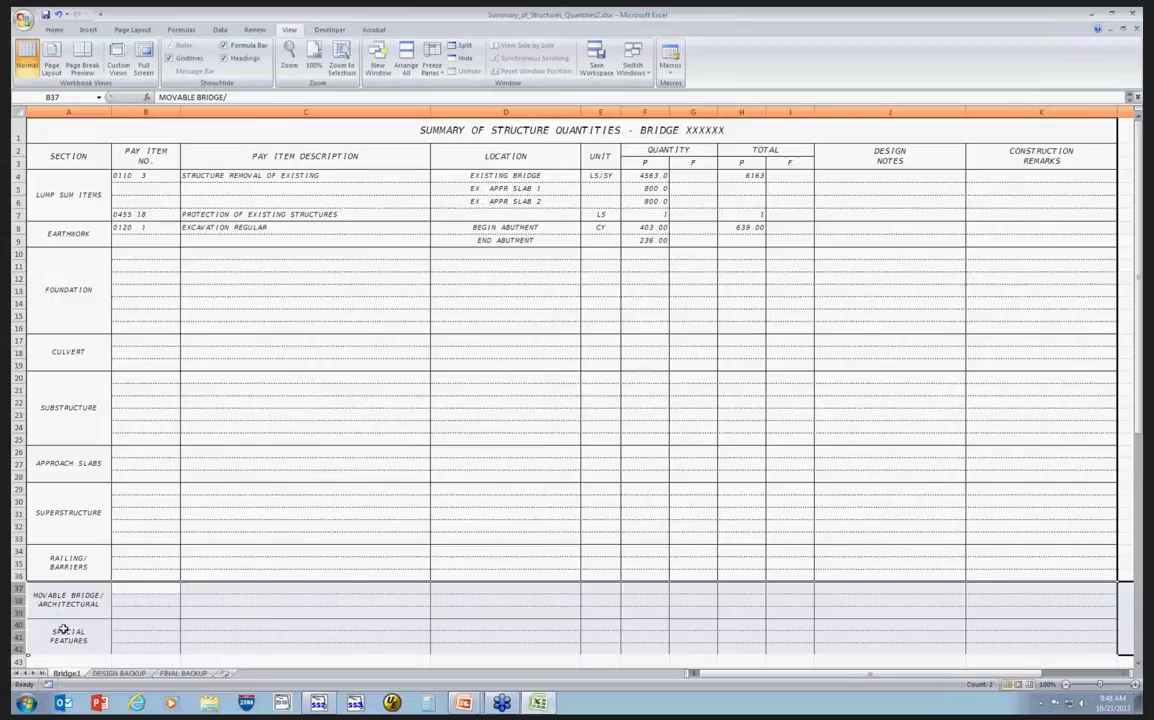
right_click(22, 605)
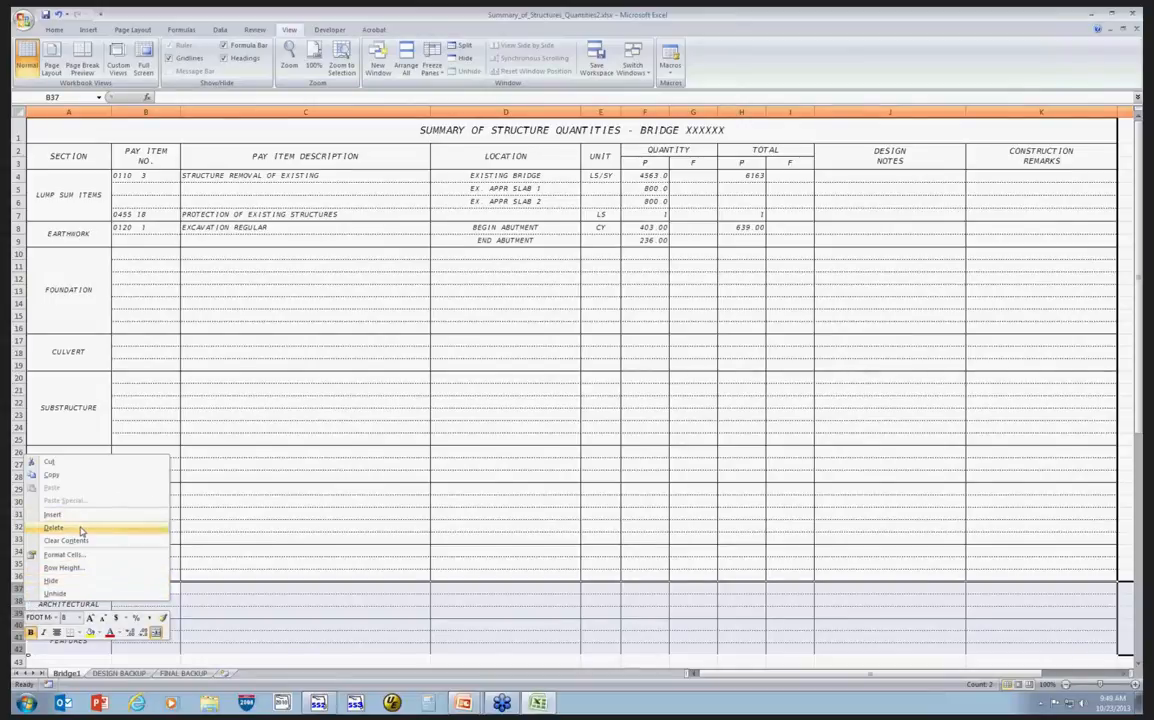
left_click(75, 582)
left_click(128, 610)
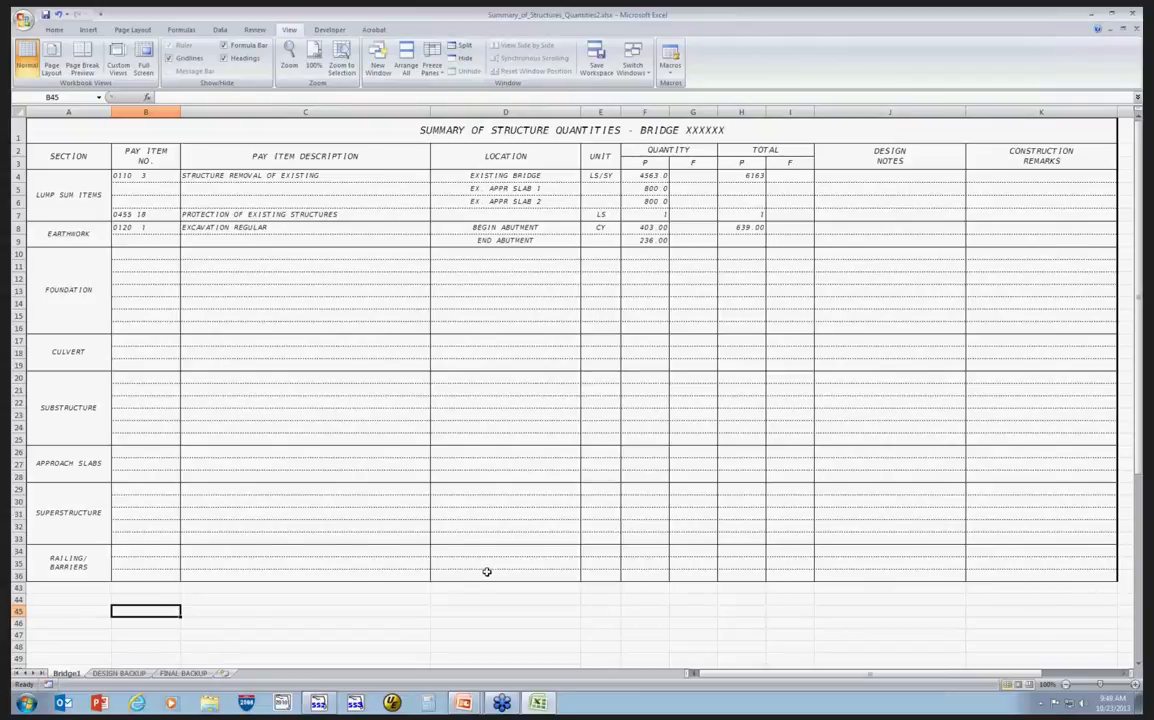
Give the Railing/Barriers rows 34 to 36 a thick bottom border to close off the table.
left_click_drag(62, 574, 998, 568)
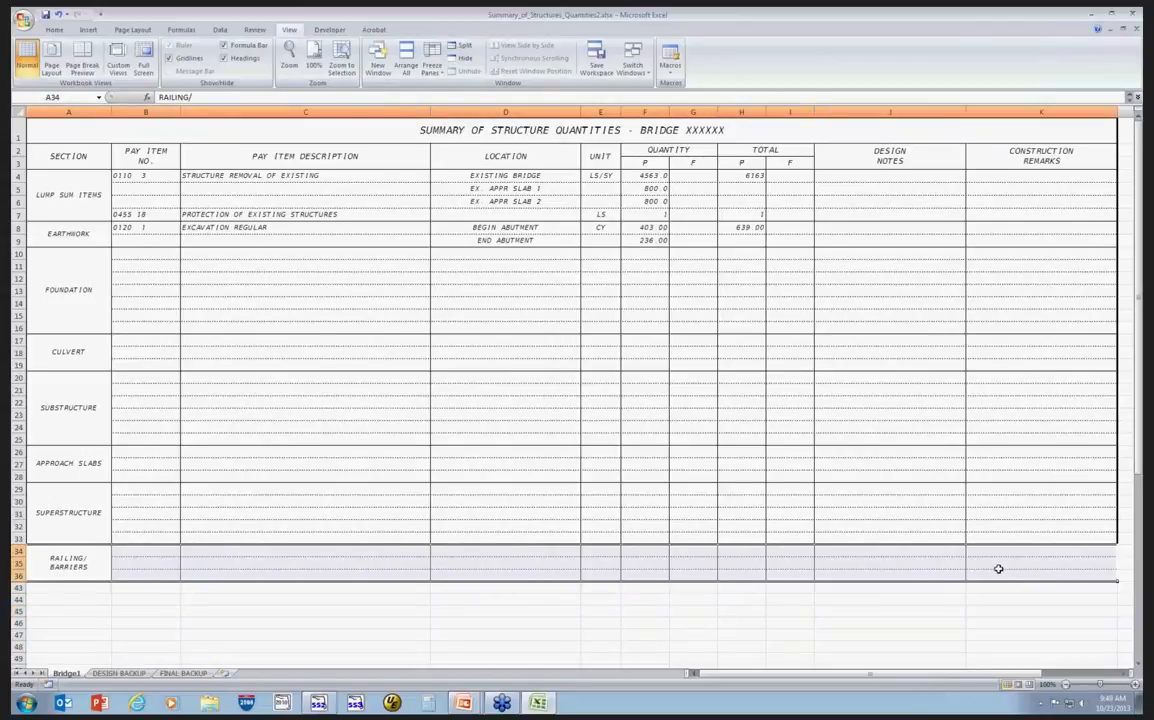
right_click(998, 568)
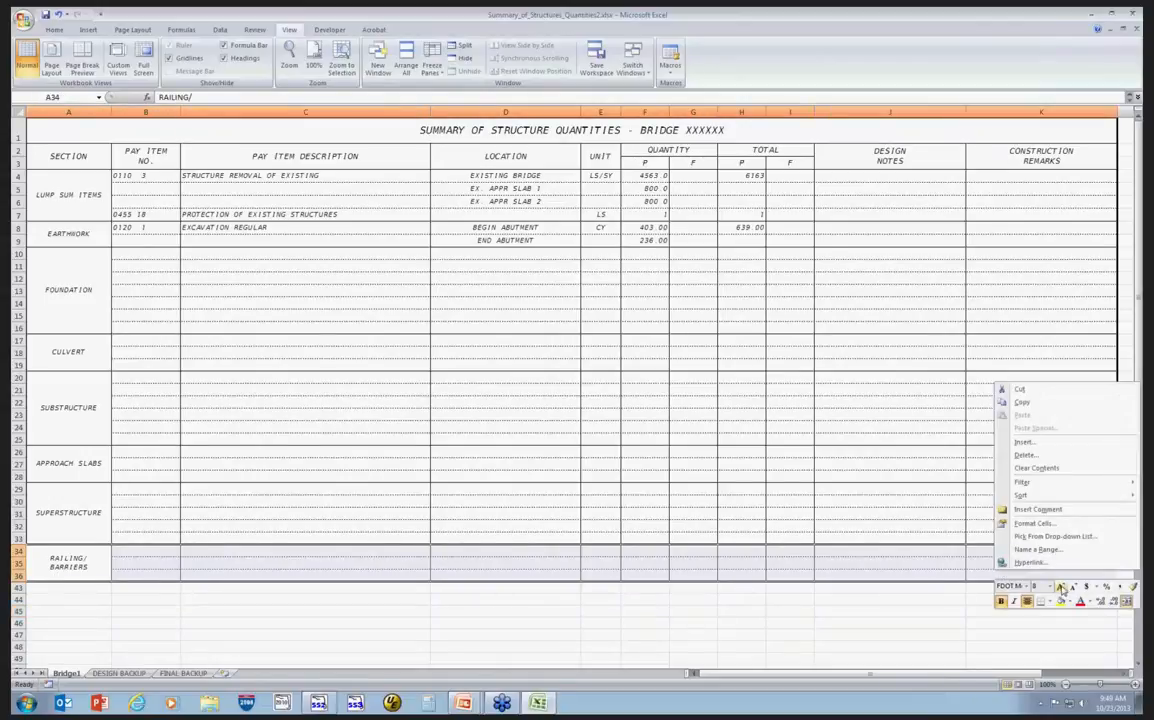
left_click(1042, 524)
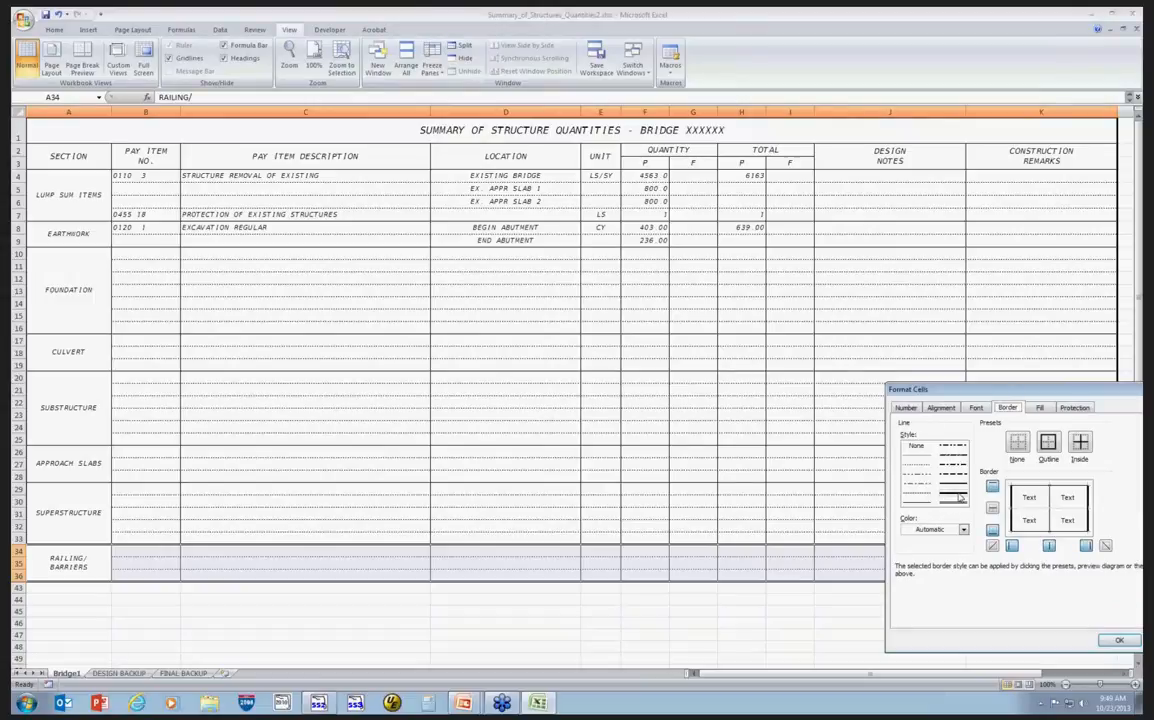
left_click(959, 495)
left_click(1071, 532)
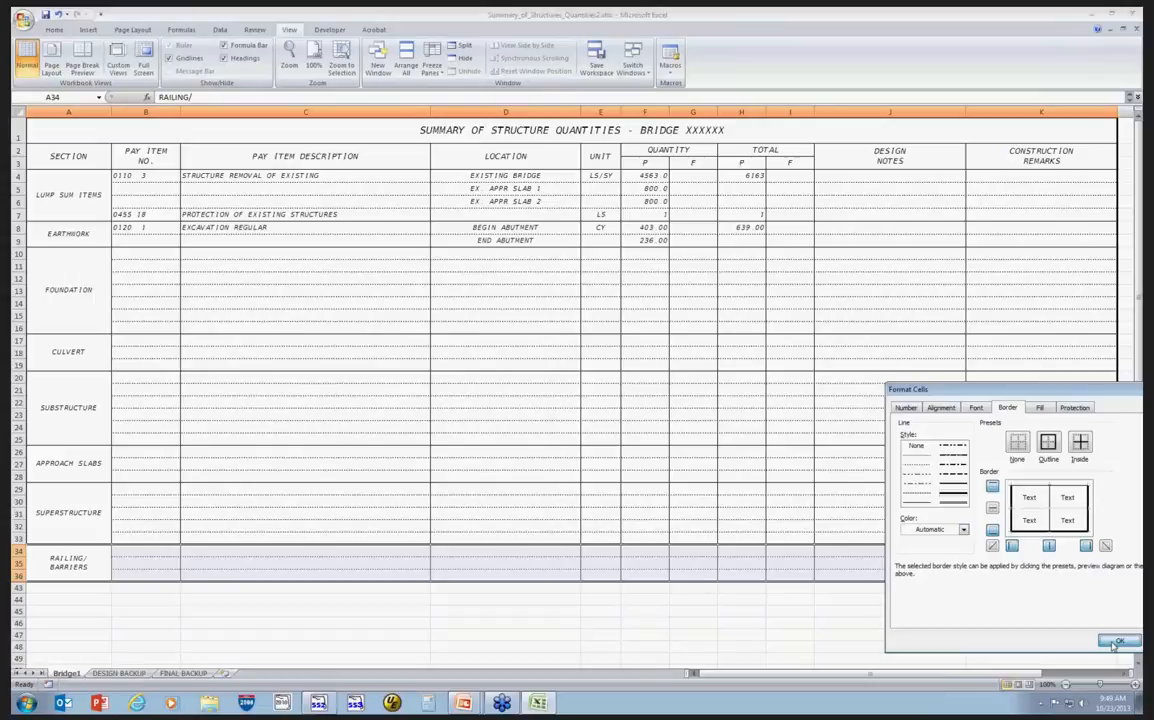
left_click(1115, 643)
left_click(897, 620)
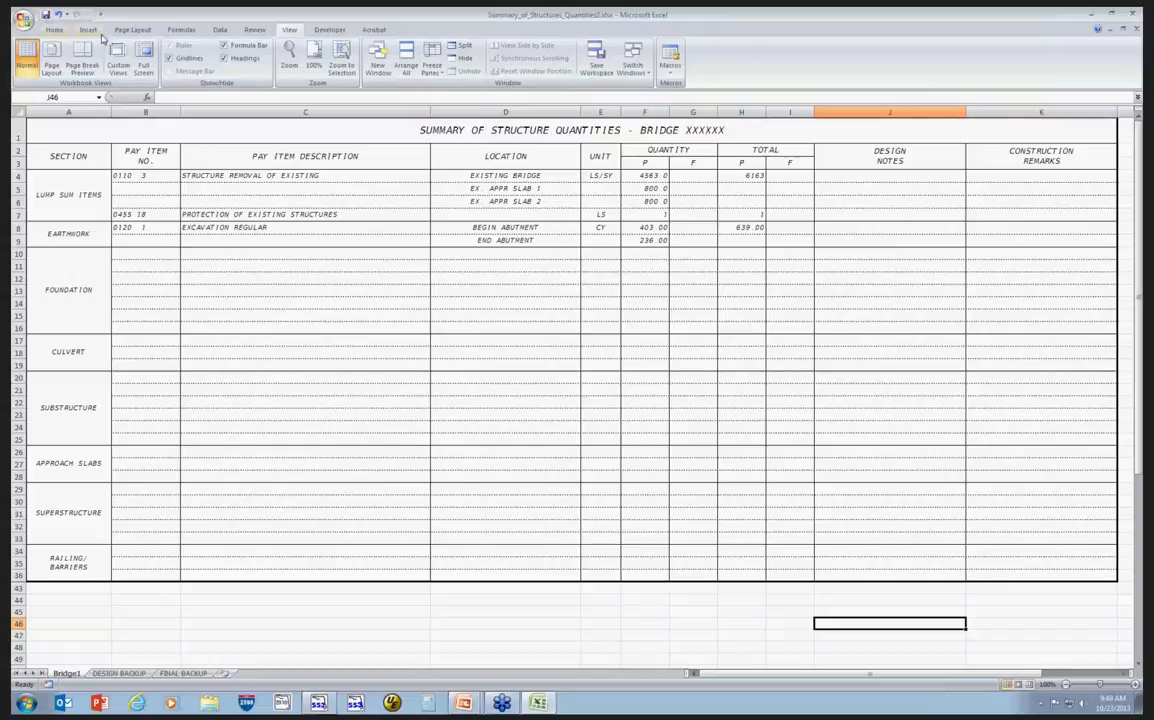
Switch to the drawing and update the linked summary table from its Excel source.
left_click(1092, 17)
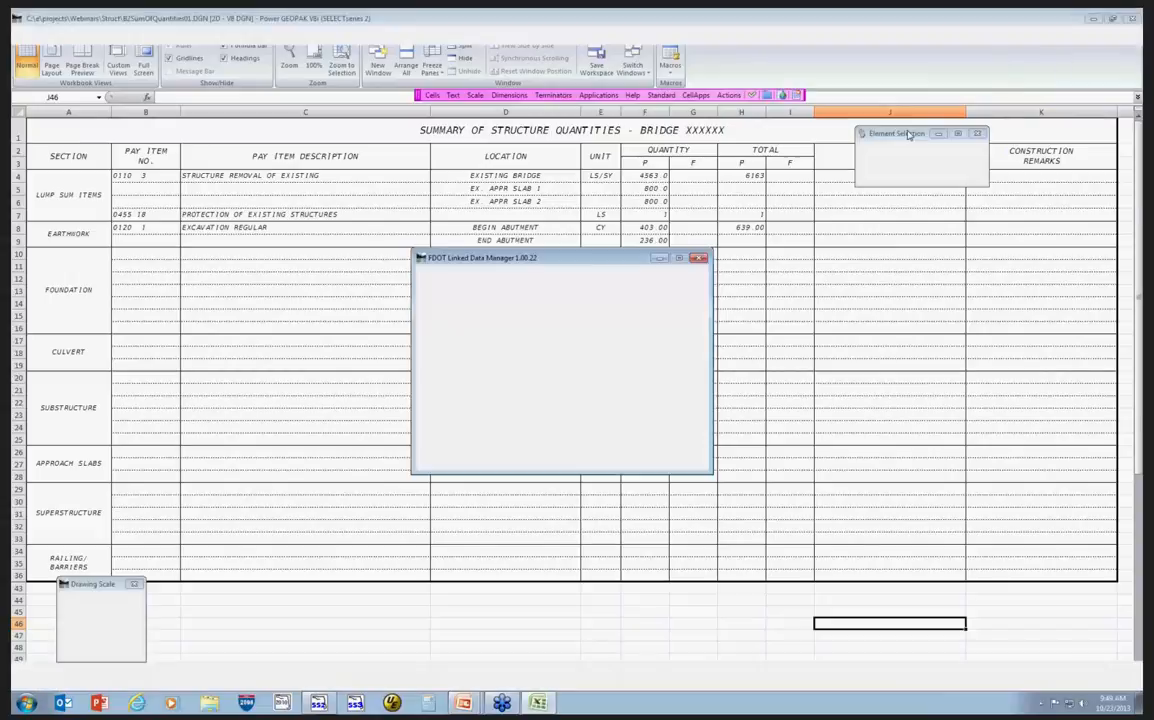
right_click(523, 309)
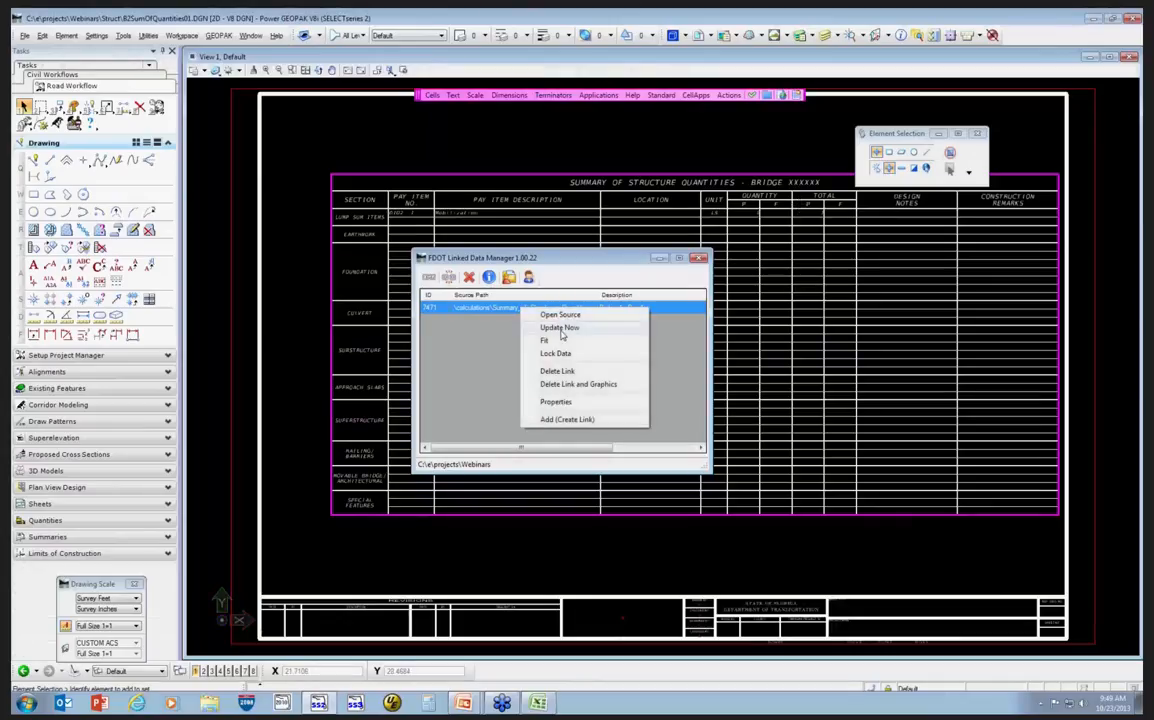
left_click(561, 329)
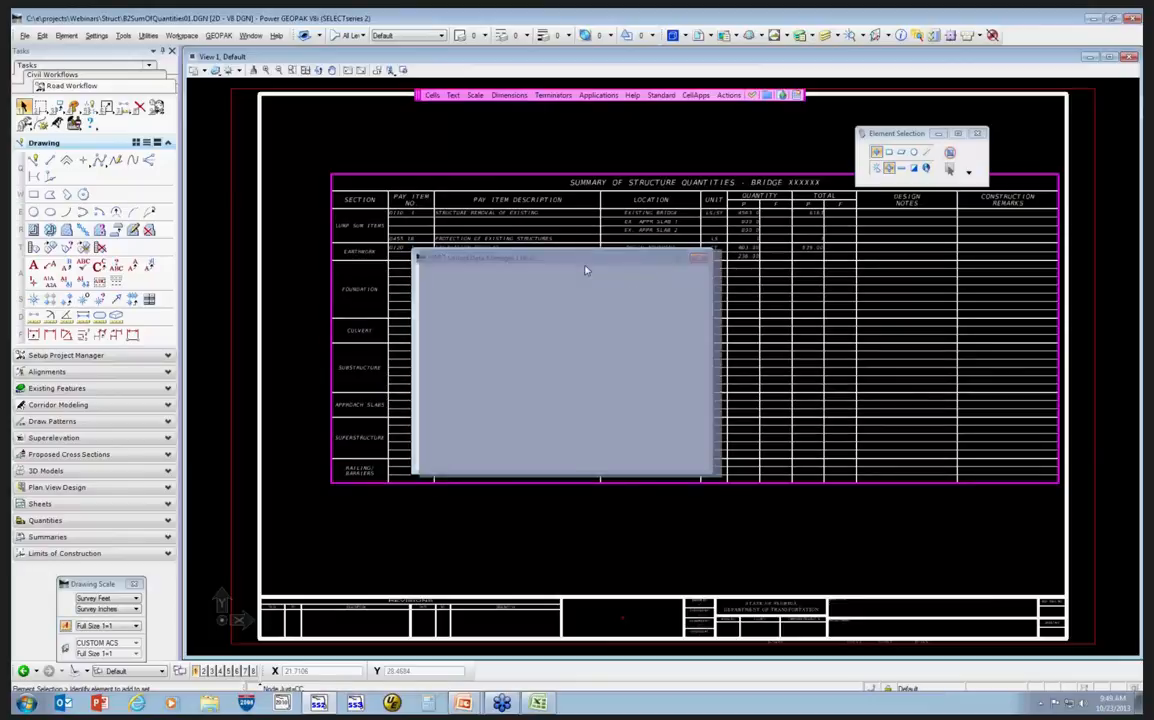
left_click_drag(561, 262, 615, 403)
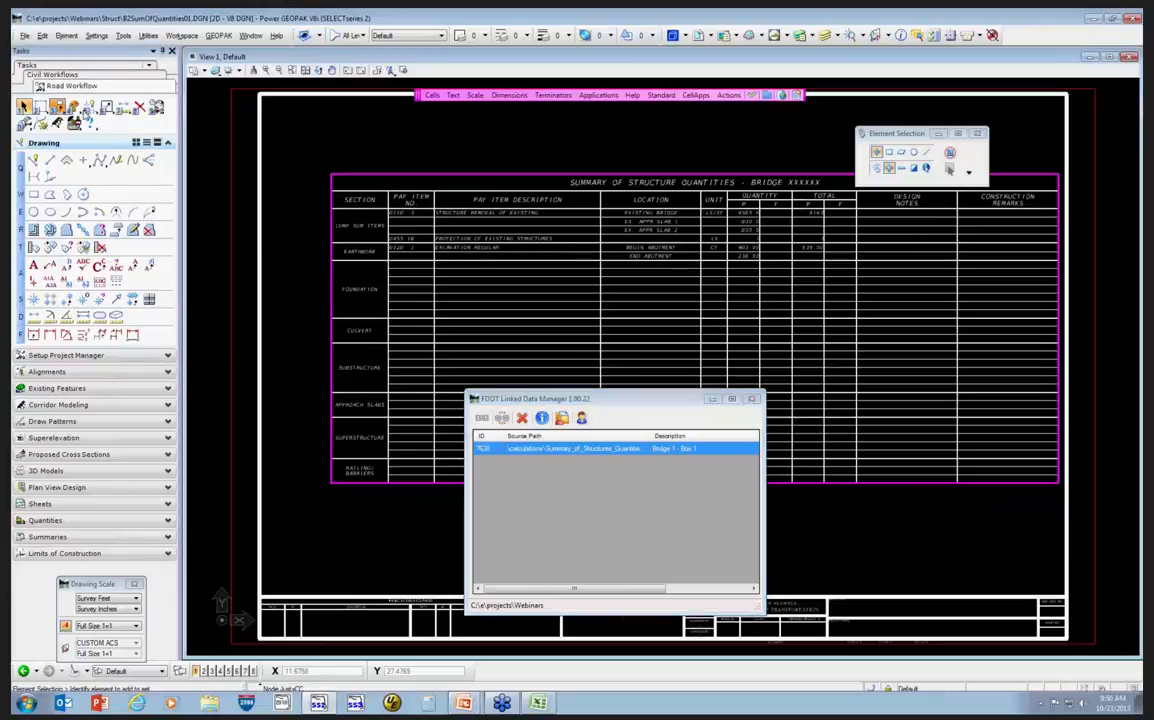
Move the linked summary table up and left so it fits inside the sheet border.
left_click(88, 116)
left_click(105, 139)
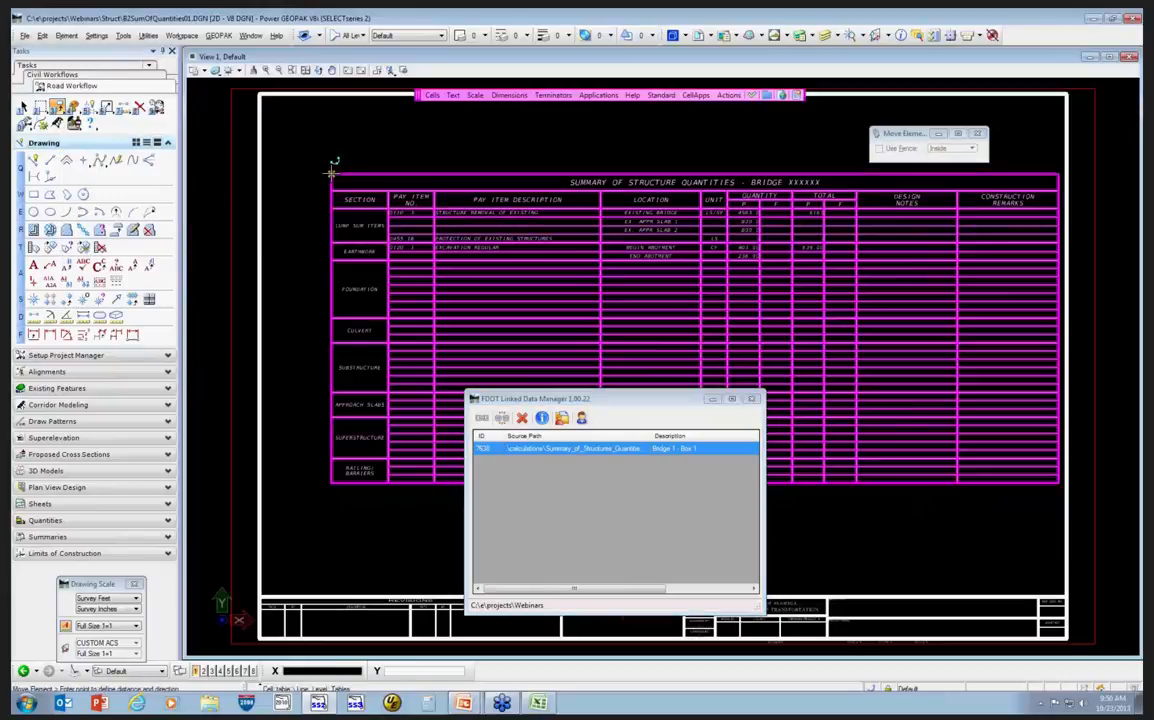
left_click(331, 172)
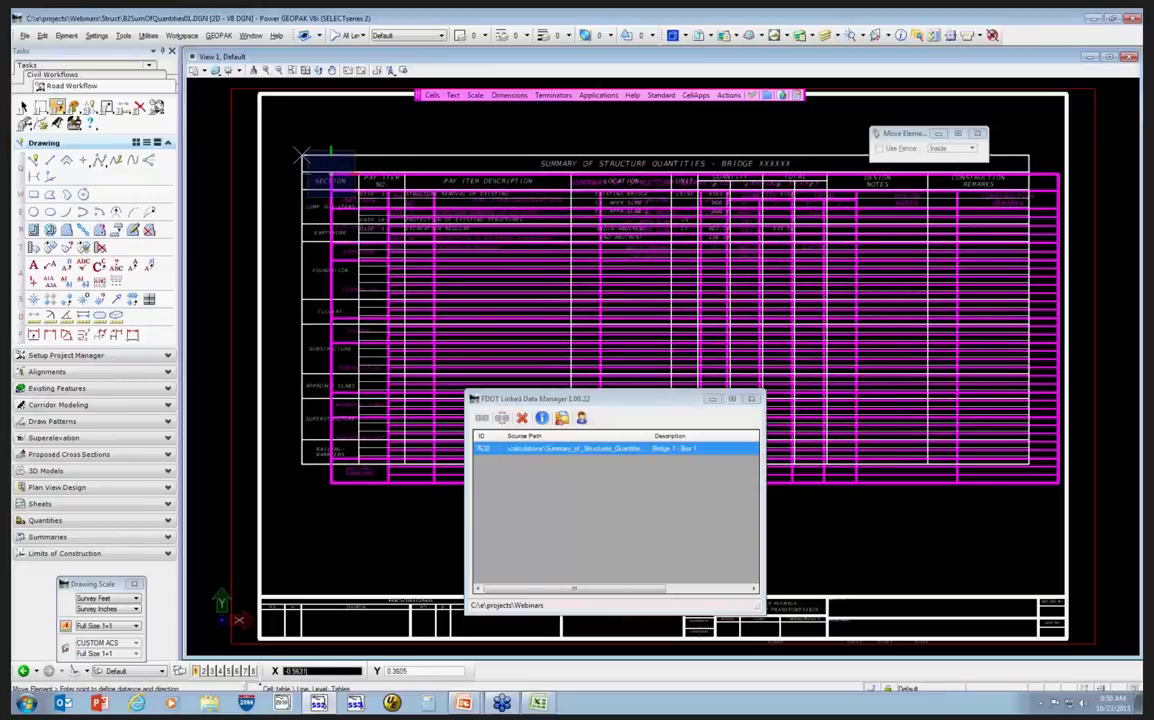
left_click(302, 157)
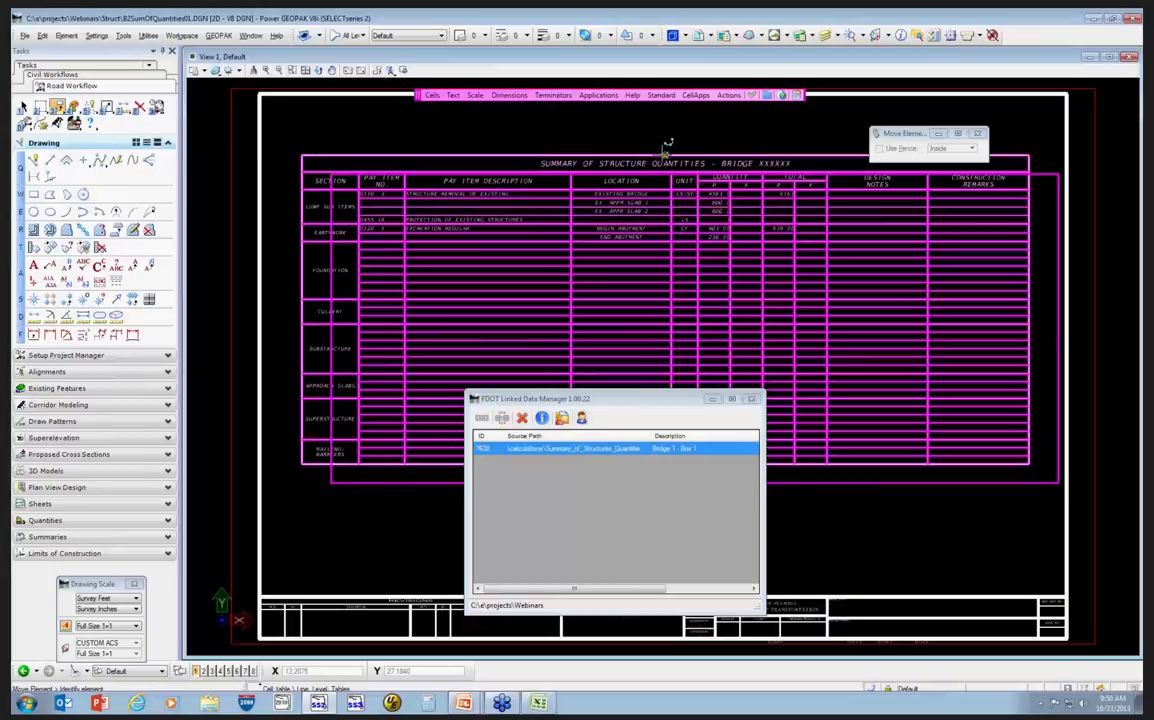
left_click(666, 147)
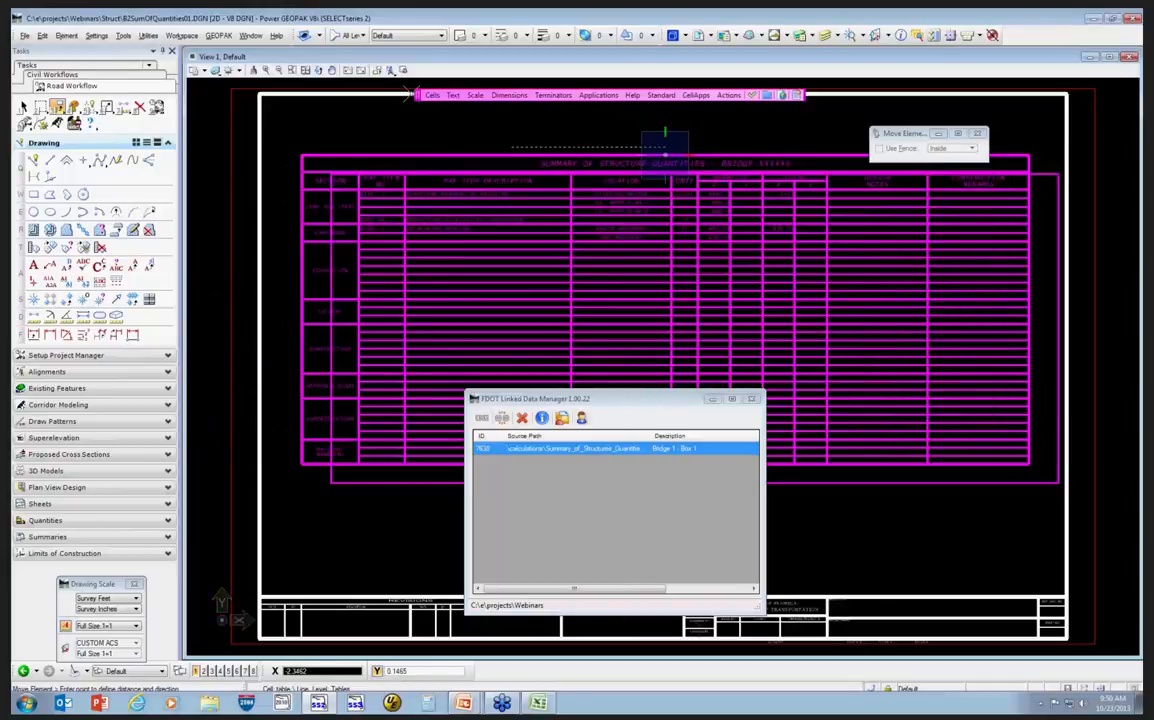
left_click_drag(418, 99, 415, 64)
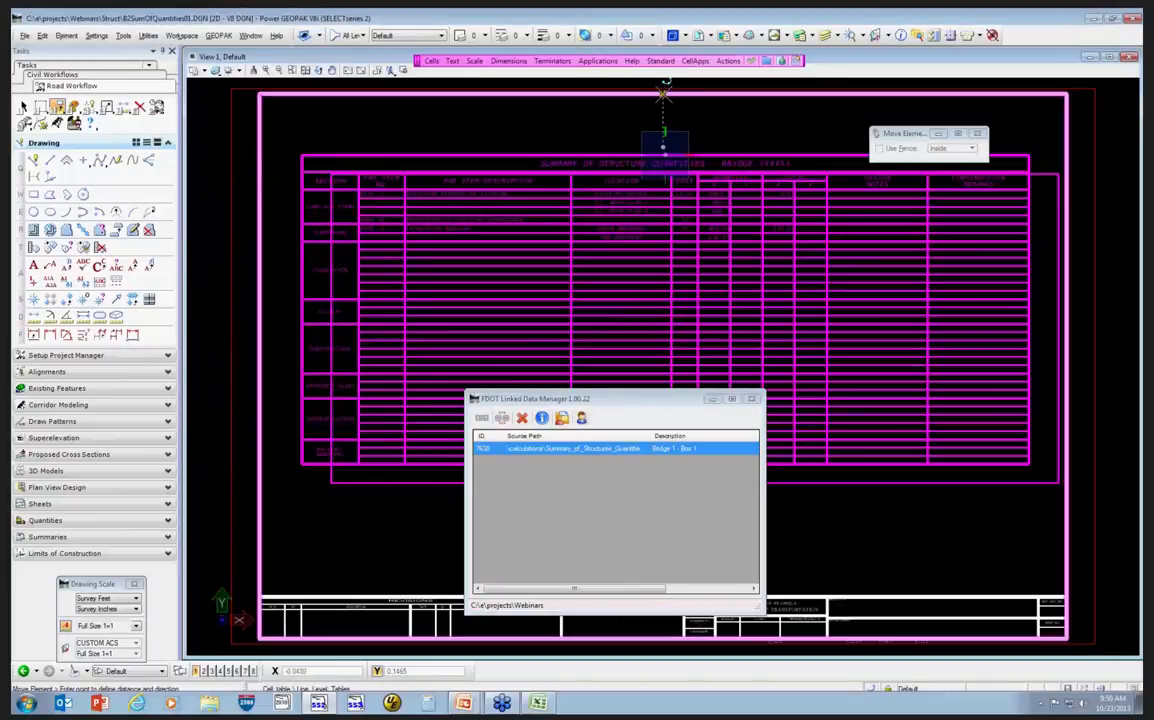
left_click(664, 101)
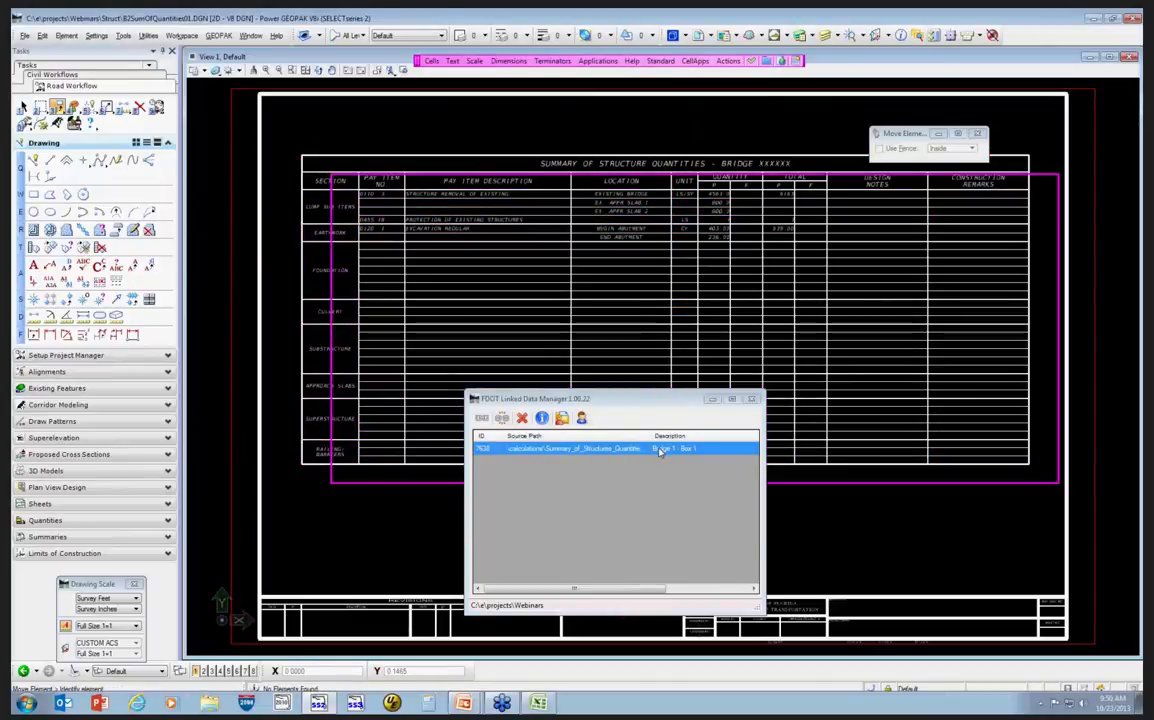
left_click(664, 449)
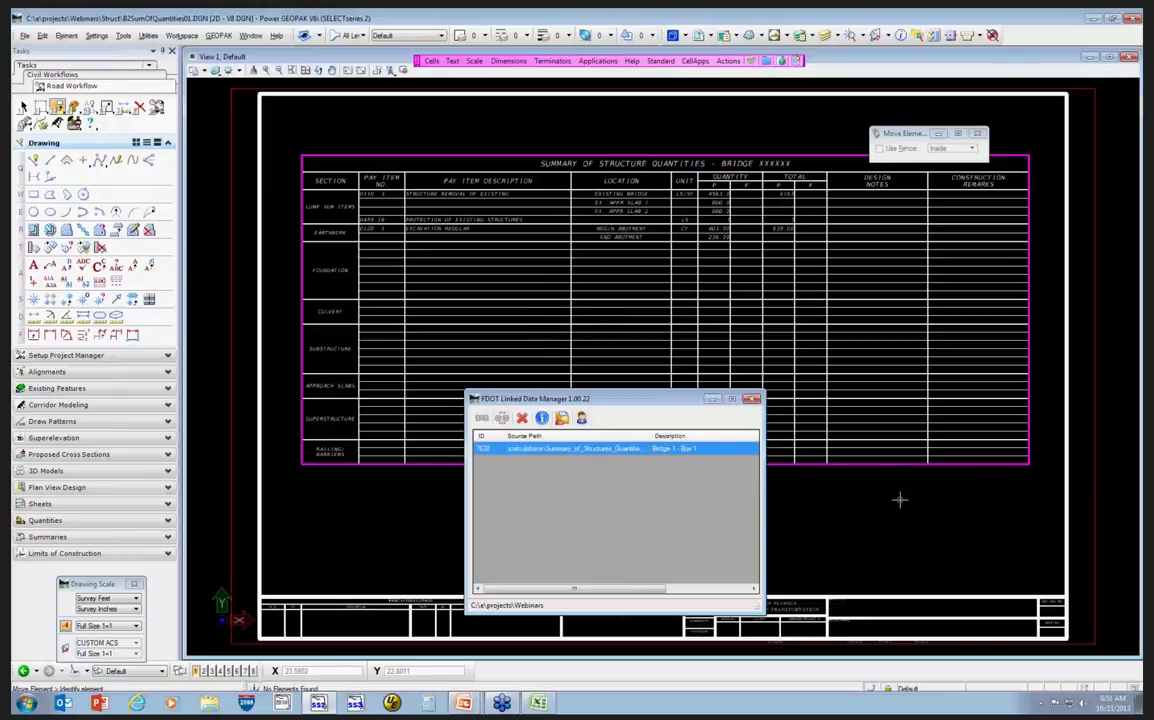
Copy the sheet border to create a second sheet to the right of the first.
scroll(890, 494, "down", 5)
middle_click_drag(809, 452, 520, 355)
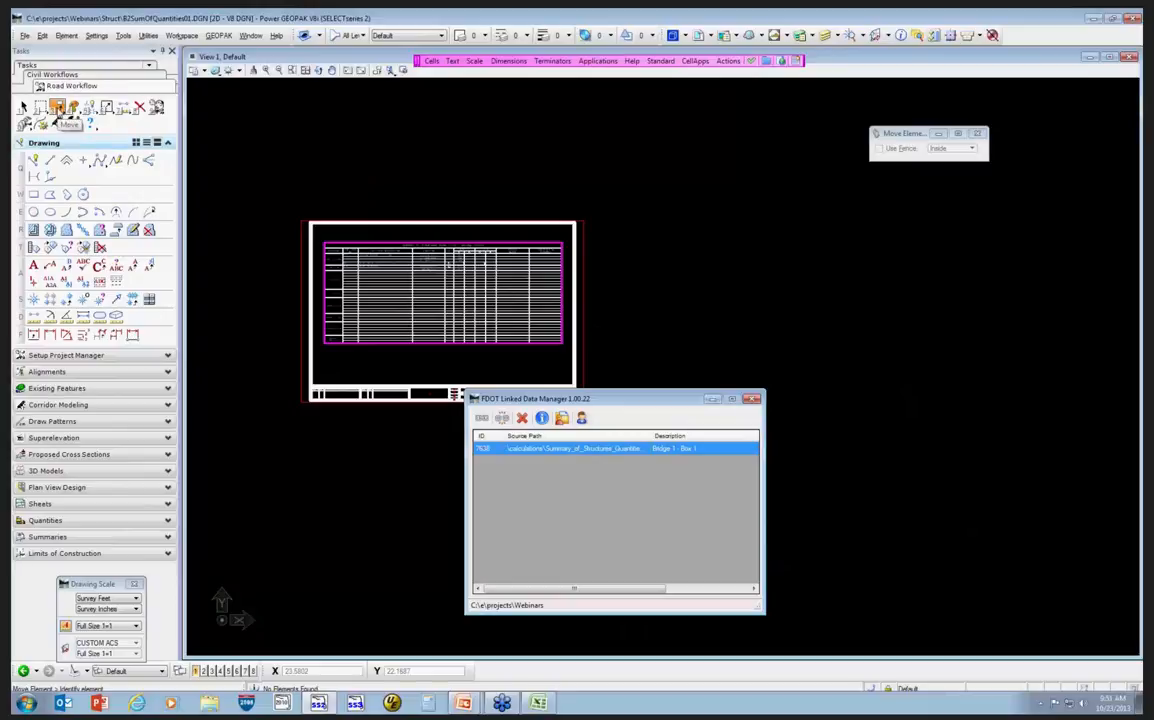
left_click_drag(57, 107, 95, 116)
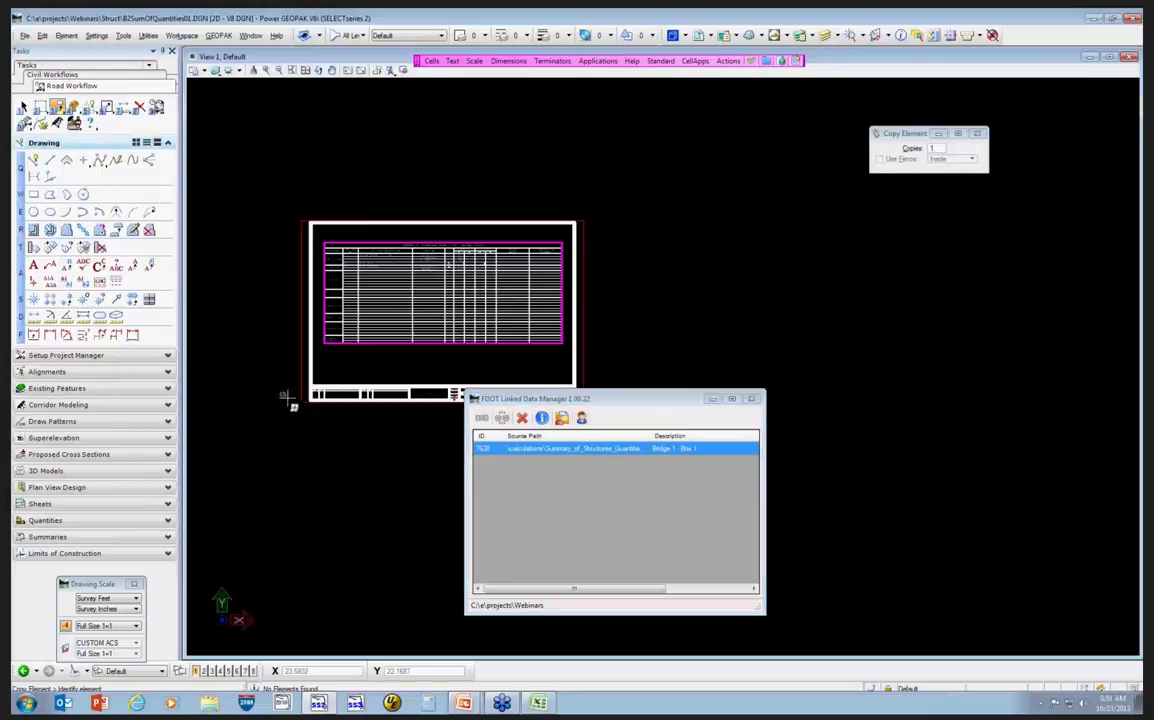
left_click(300, 400)
left_click_drag(675, 398, 658, 483)
left_click(612, 398)
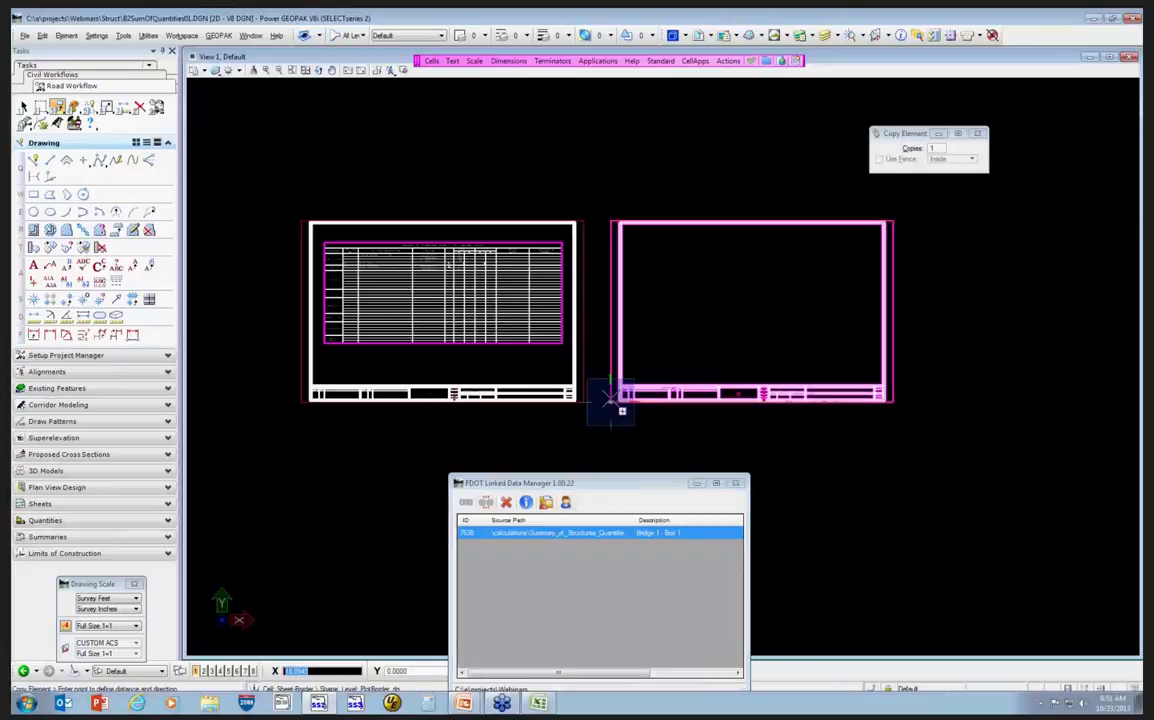
left_click_drag(613, 486, 621, 397)
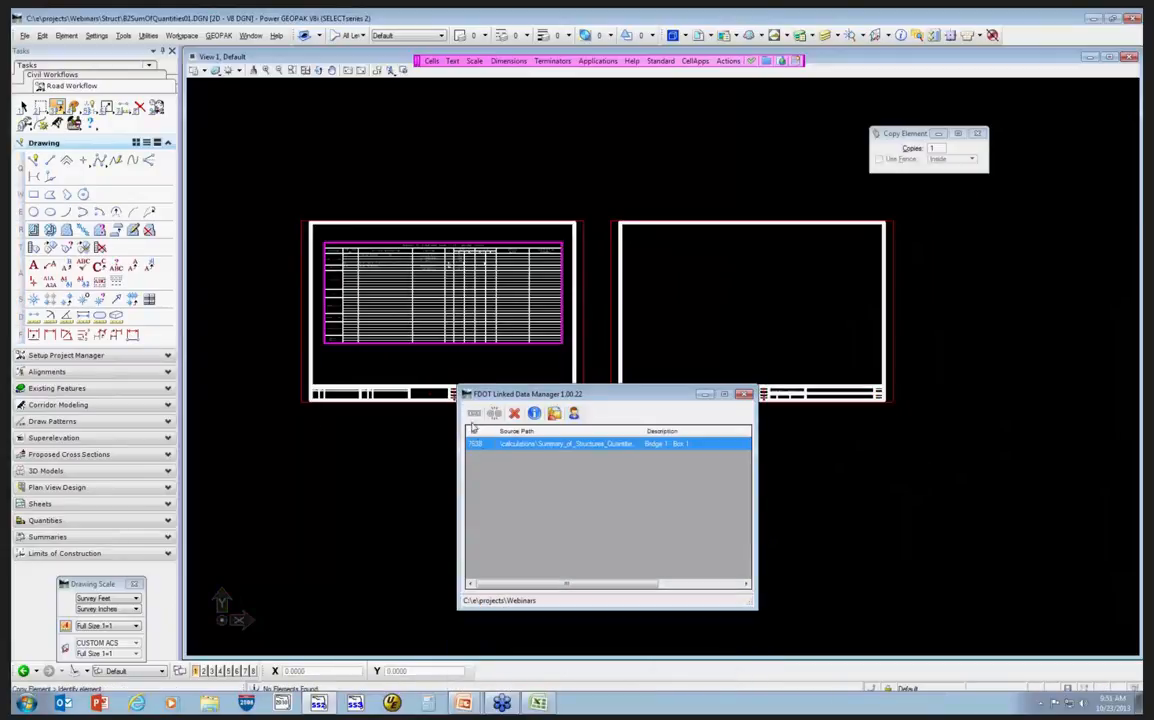
Add a new link created from the Summary of Traffic Control Plan Items template under Summary Boxes - Roadway.
left_click(474, 414)
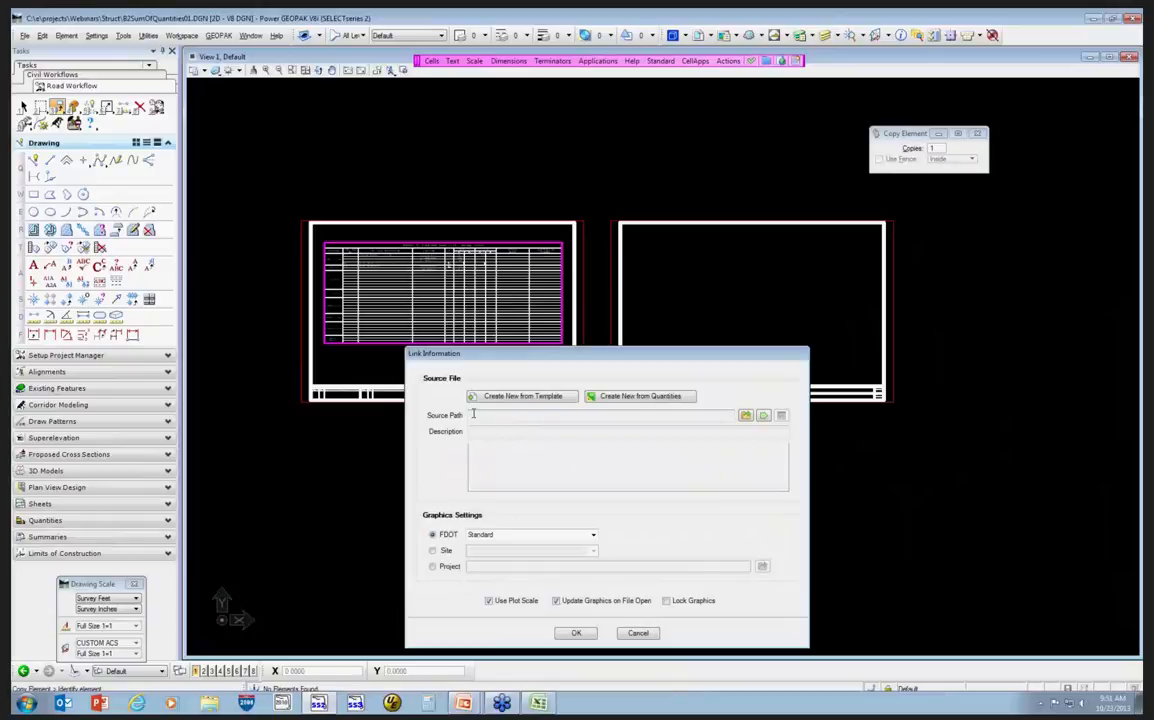
left_click(535, 397)
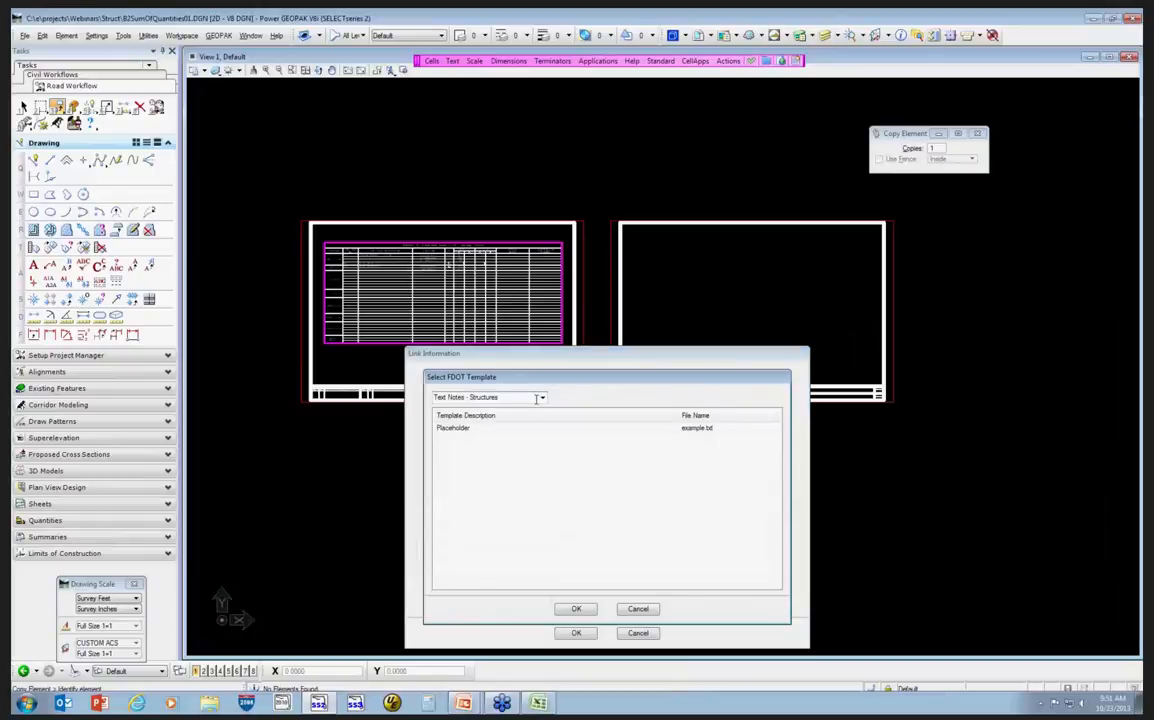
left_click(537, 397)
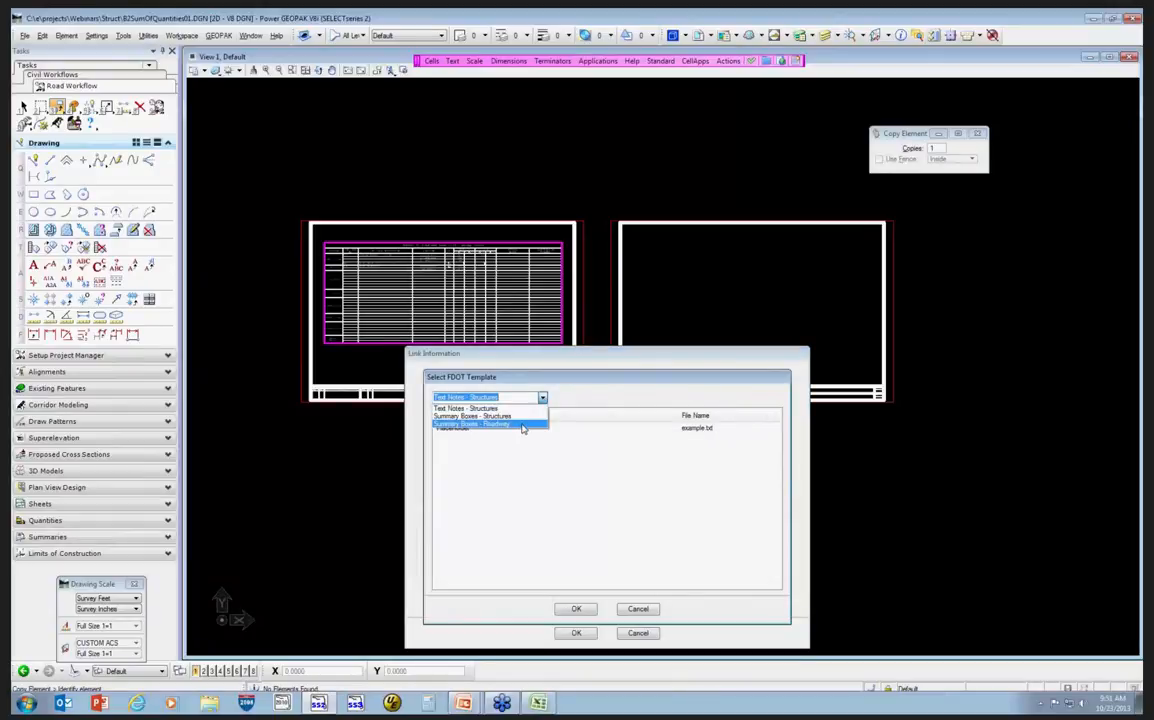
left_click(521, 425)
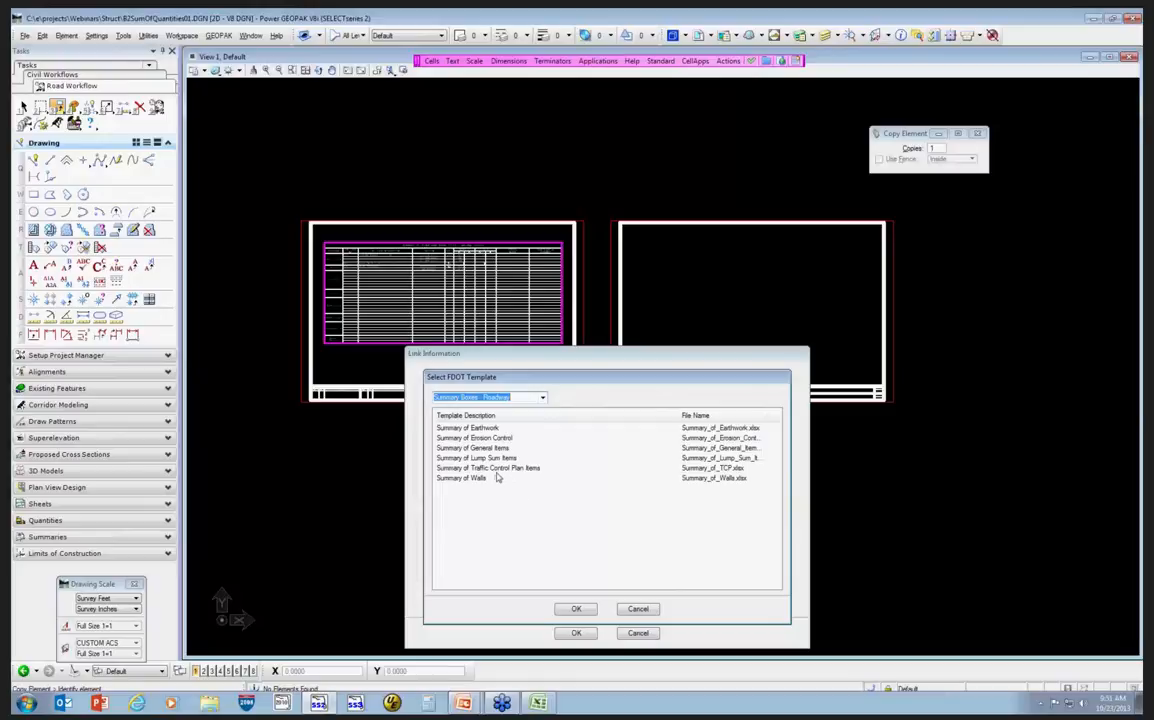
left_click(495, 468)
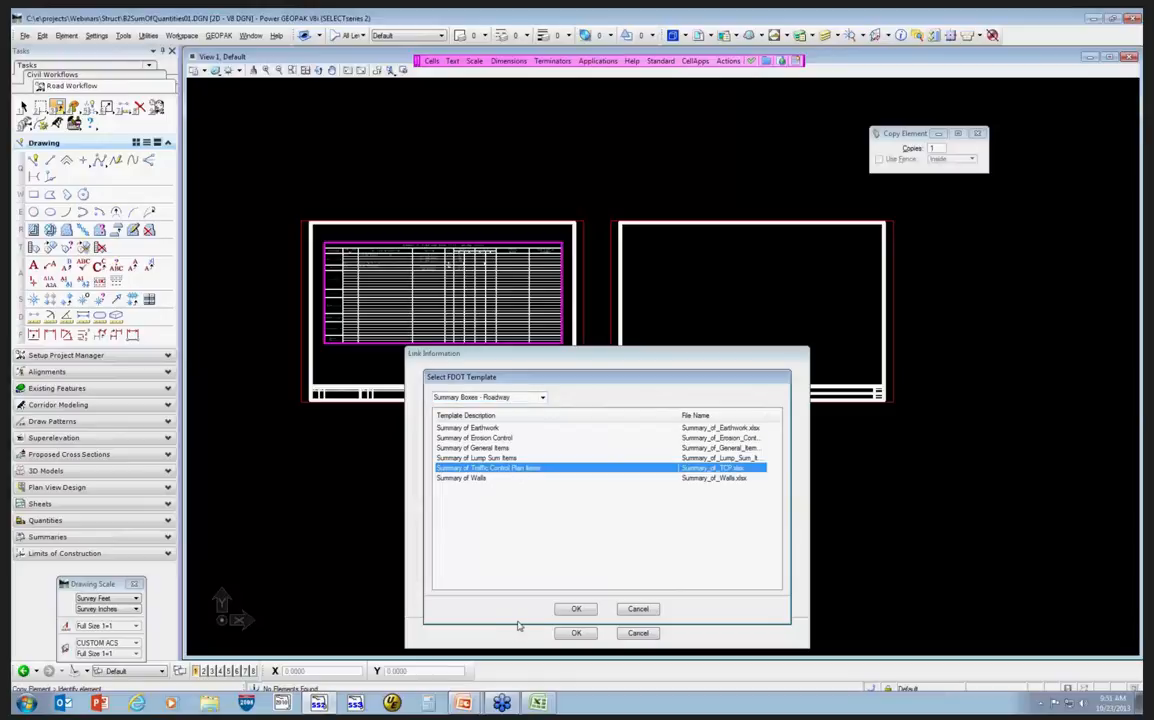
left_click(576, 609)
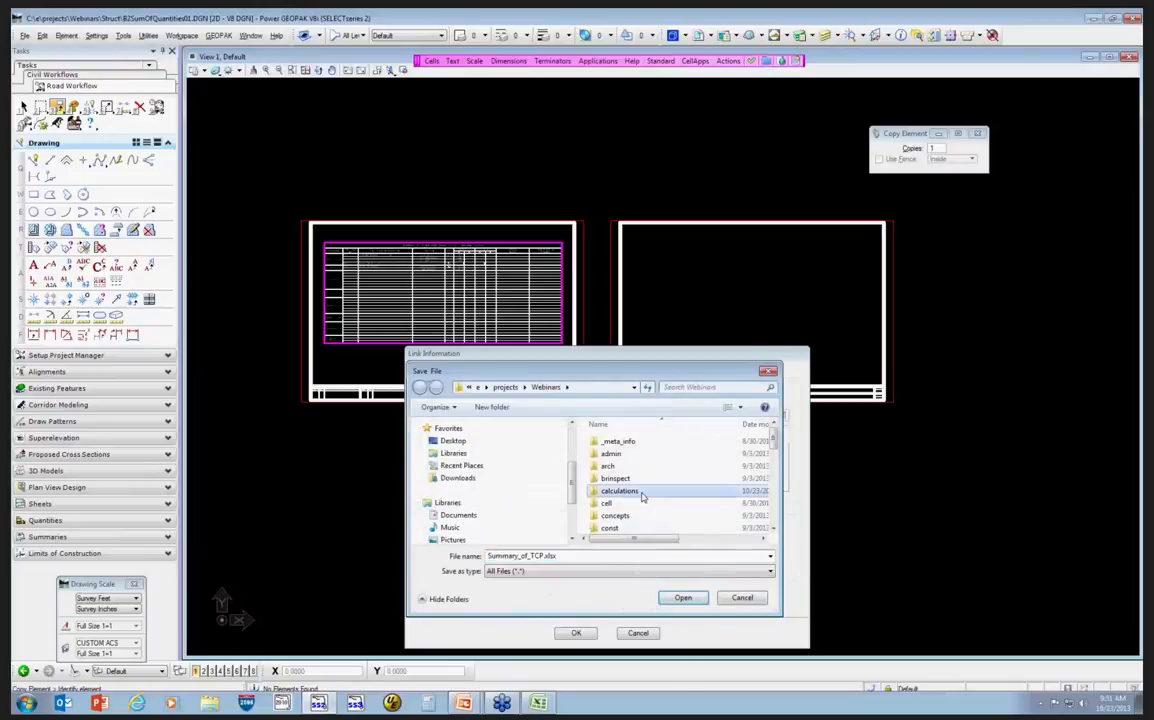
Save the new workbook as Summary_of_TCP2.xlsx in the calculations folder.
double_click(642, 496)
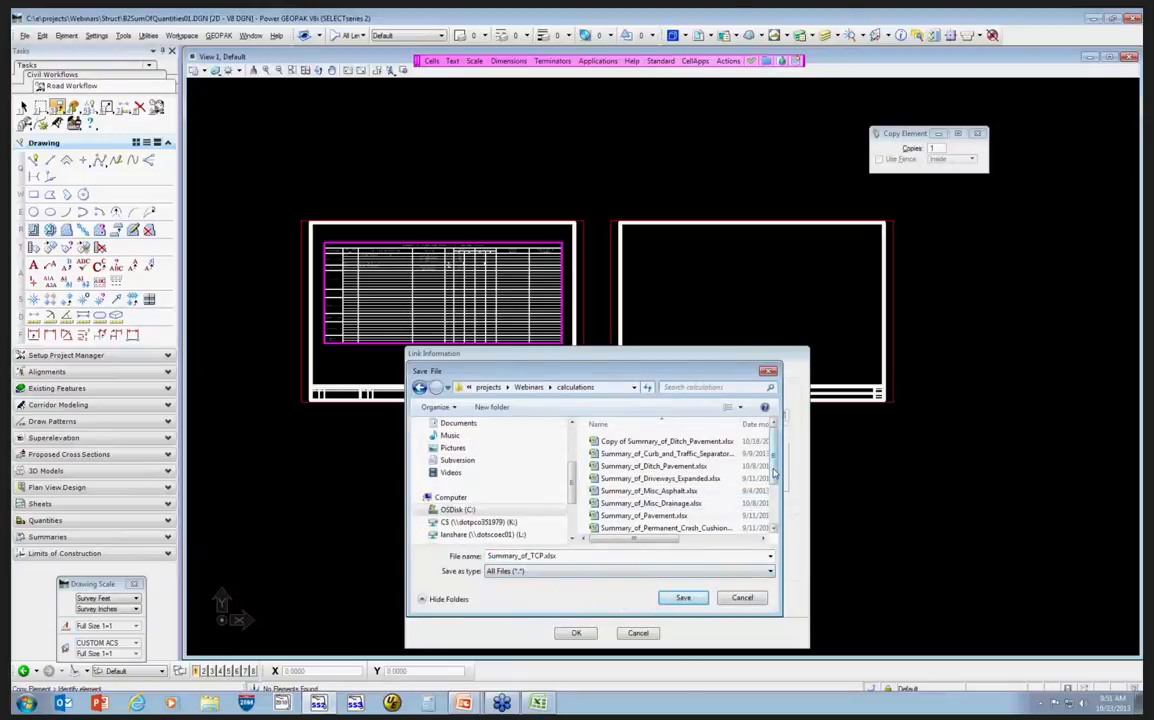
scroll(773, 474, "down", 2)
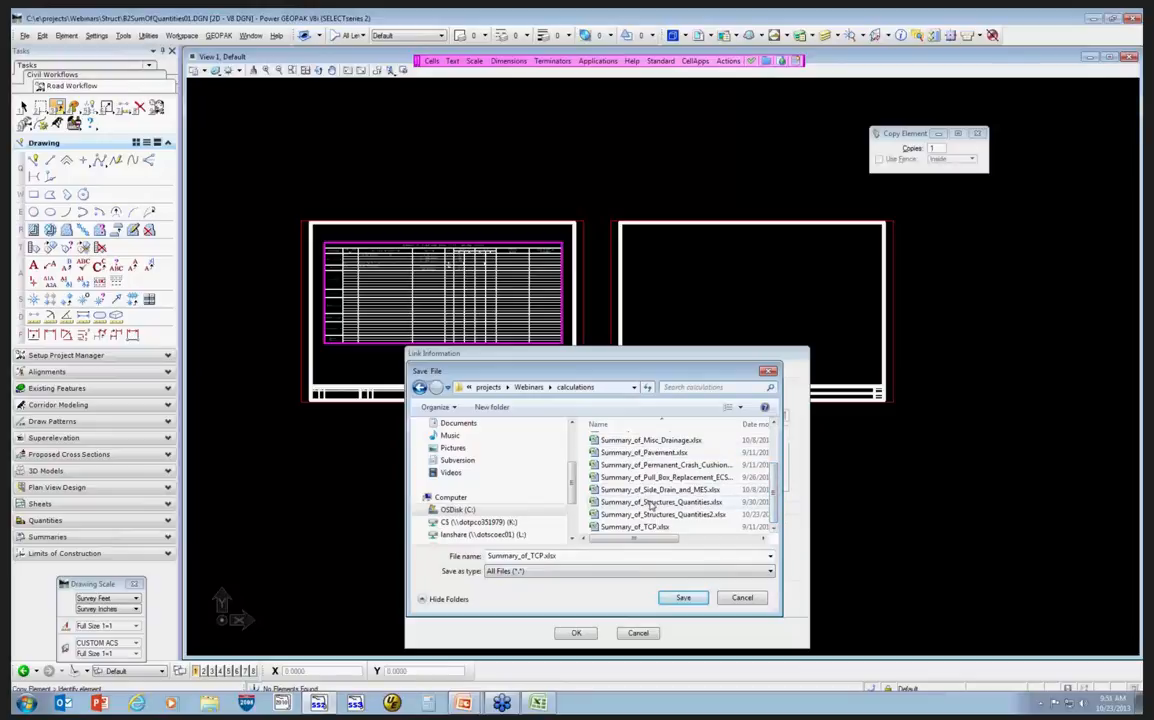
left_click(545, 556)
type("2")
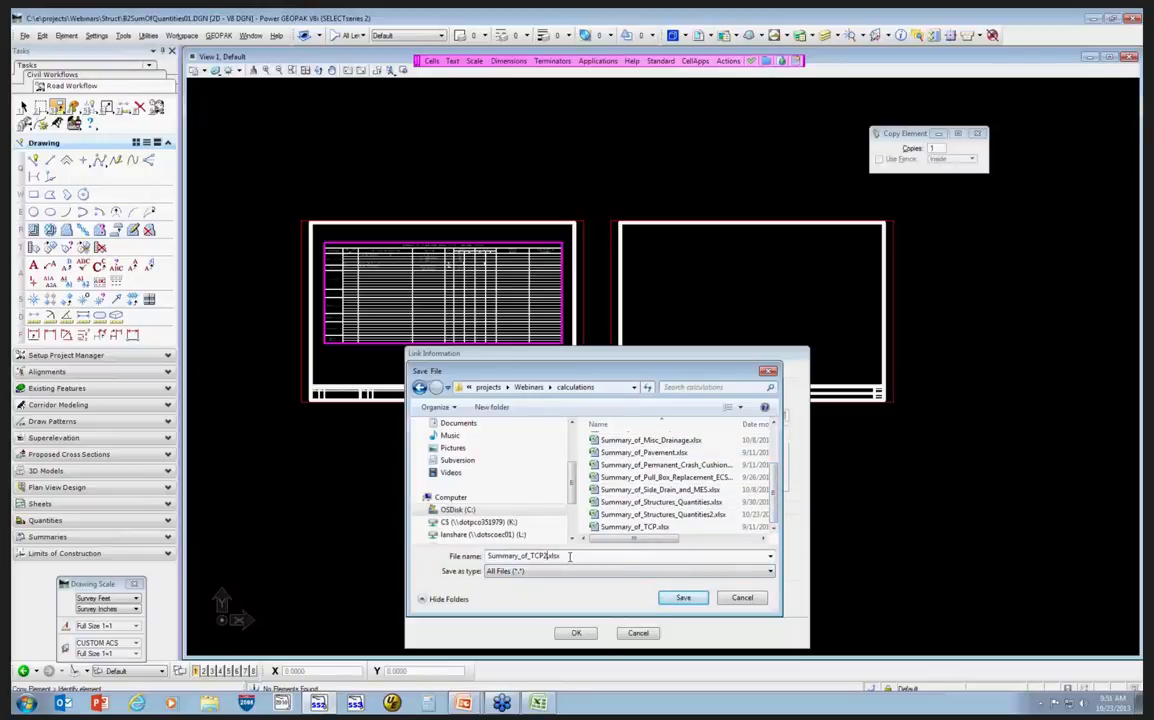
left_click(683, 598)
Choose the PHASE 1&2 worksheet for the link and confirm the link settings.
left_click(670, 459)
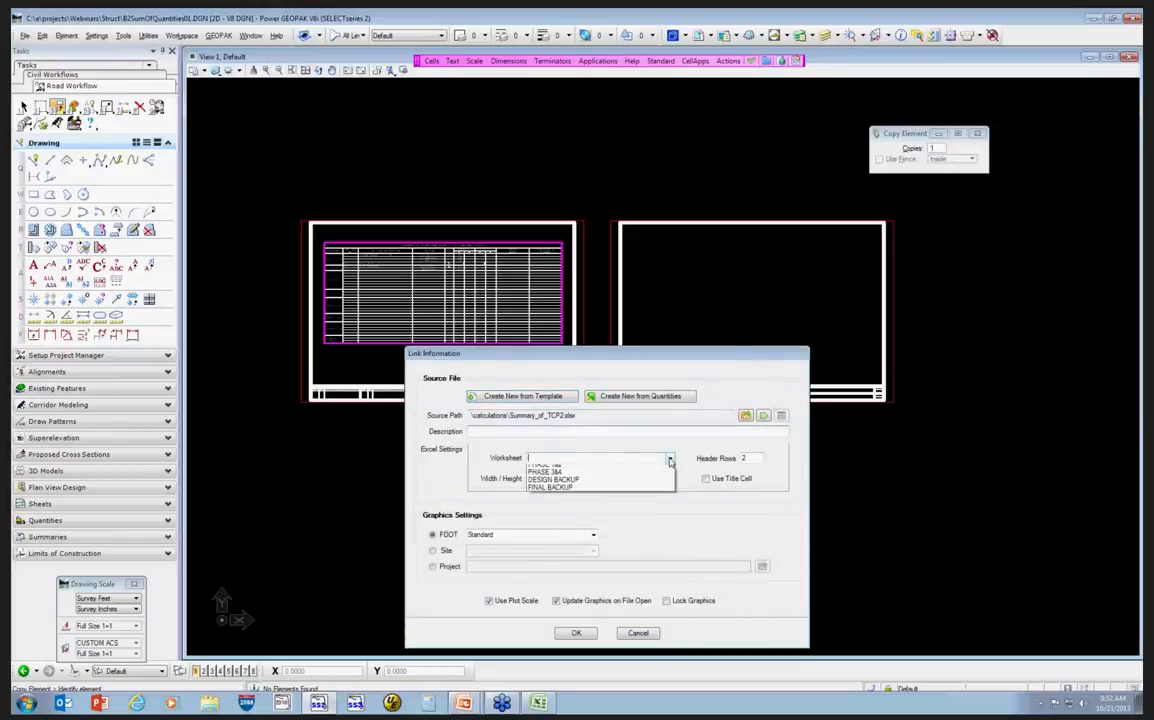
left_click(566, 470)
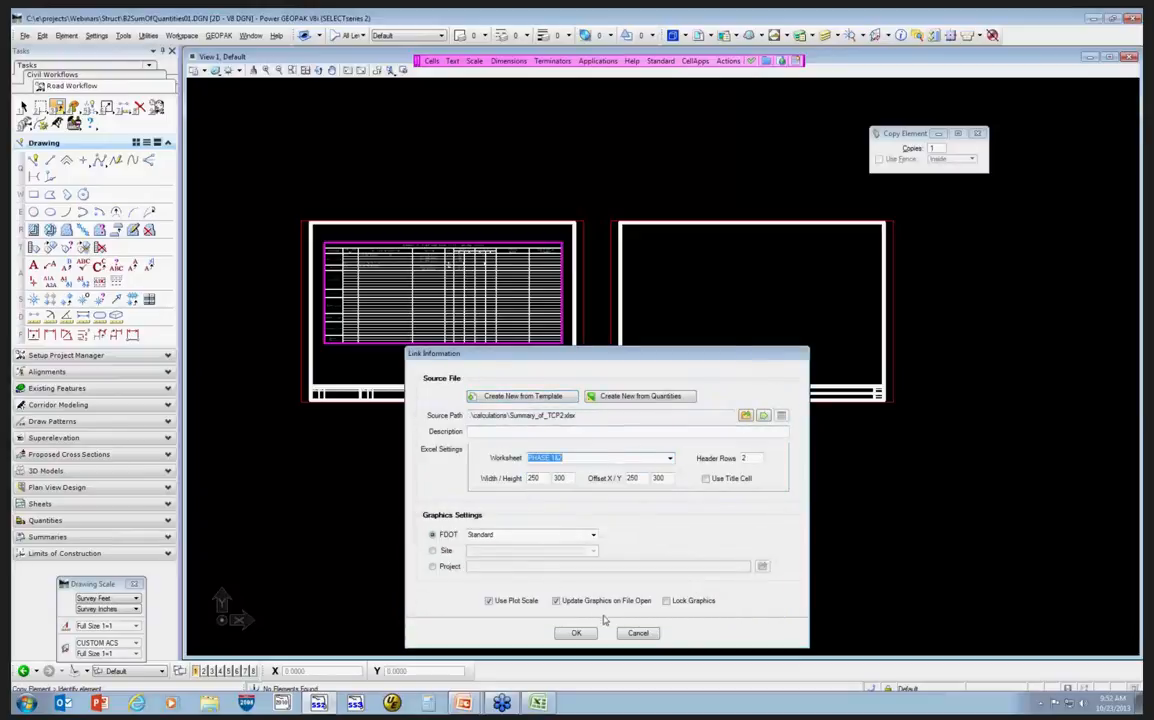
left_click(576, 633)
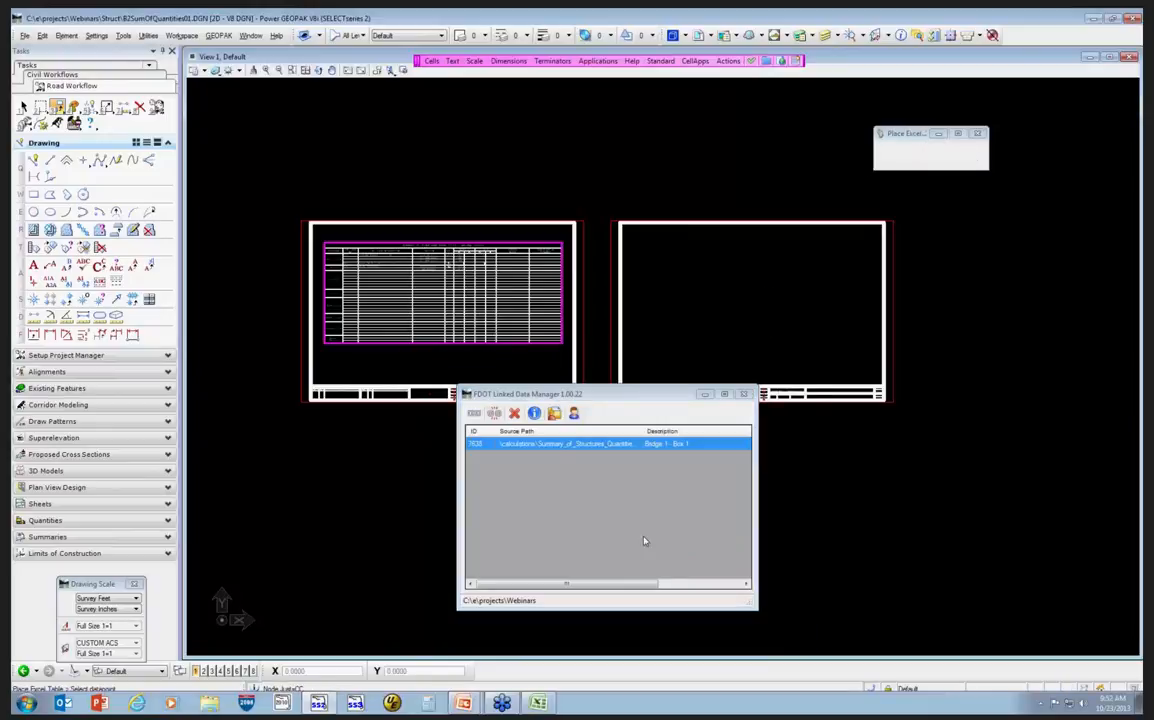
Place the linked Summary_of_TCP2.xlsx table in the upper-left corner of the second sheet border.
left_click(842, 443)
left_click(488, 600)
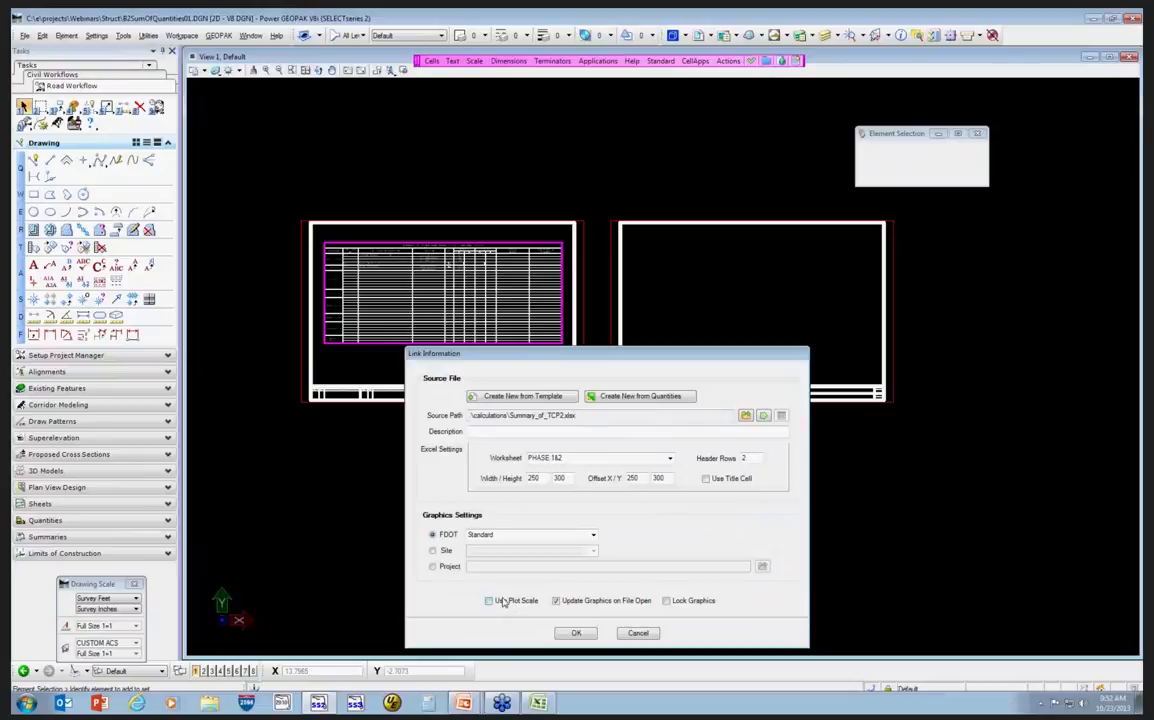
left_click(580, 632)
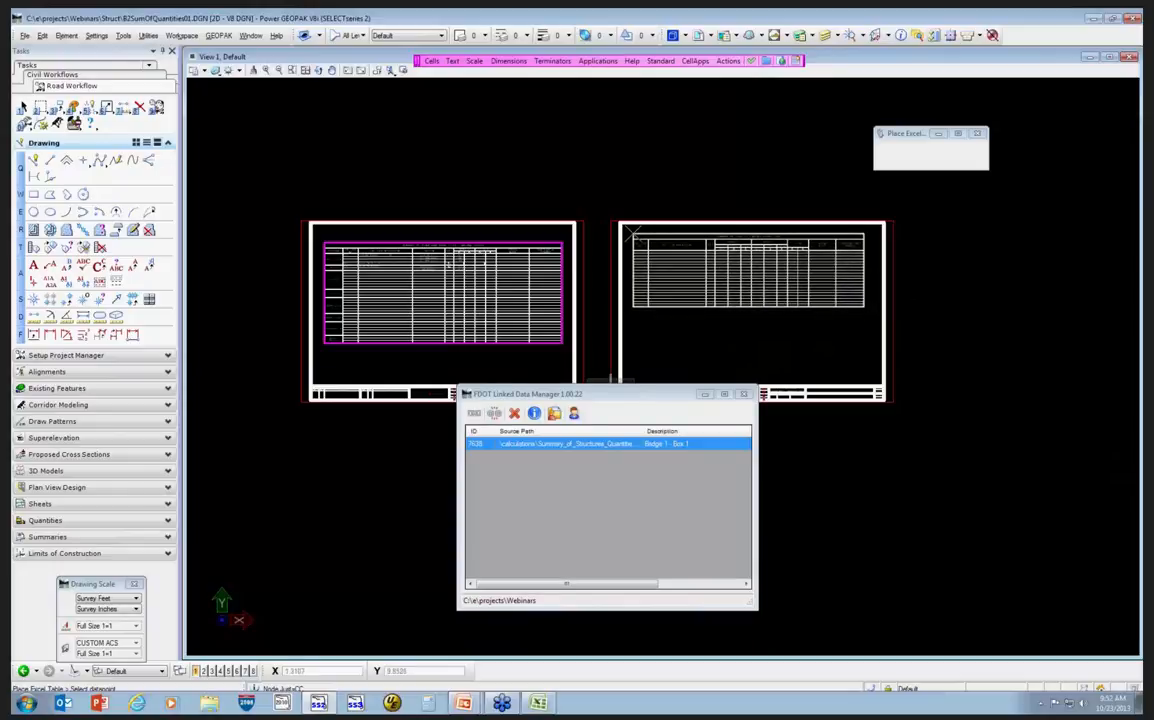
left_click(632, 231)
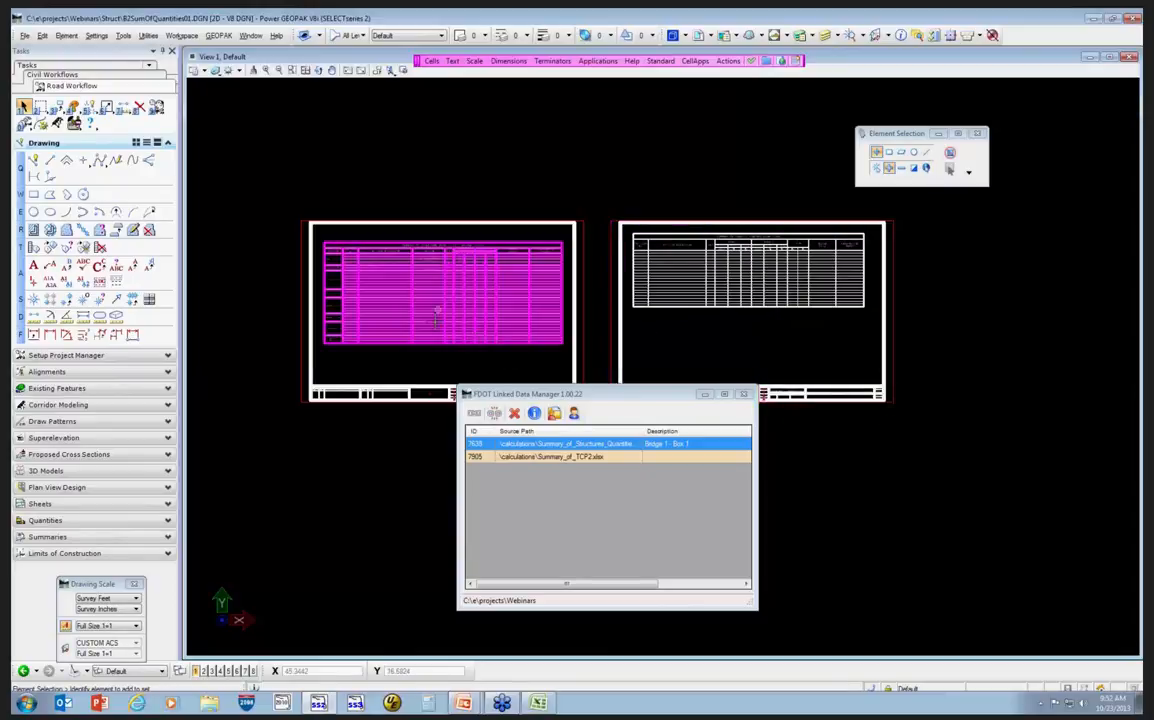
Switch to the Summary_of_Structures_Quantities2 workbook and add foundation locations caps with quantity 456 and column below it.
left_click_drag(560, 393, 556, 445)
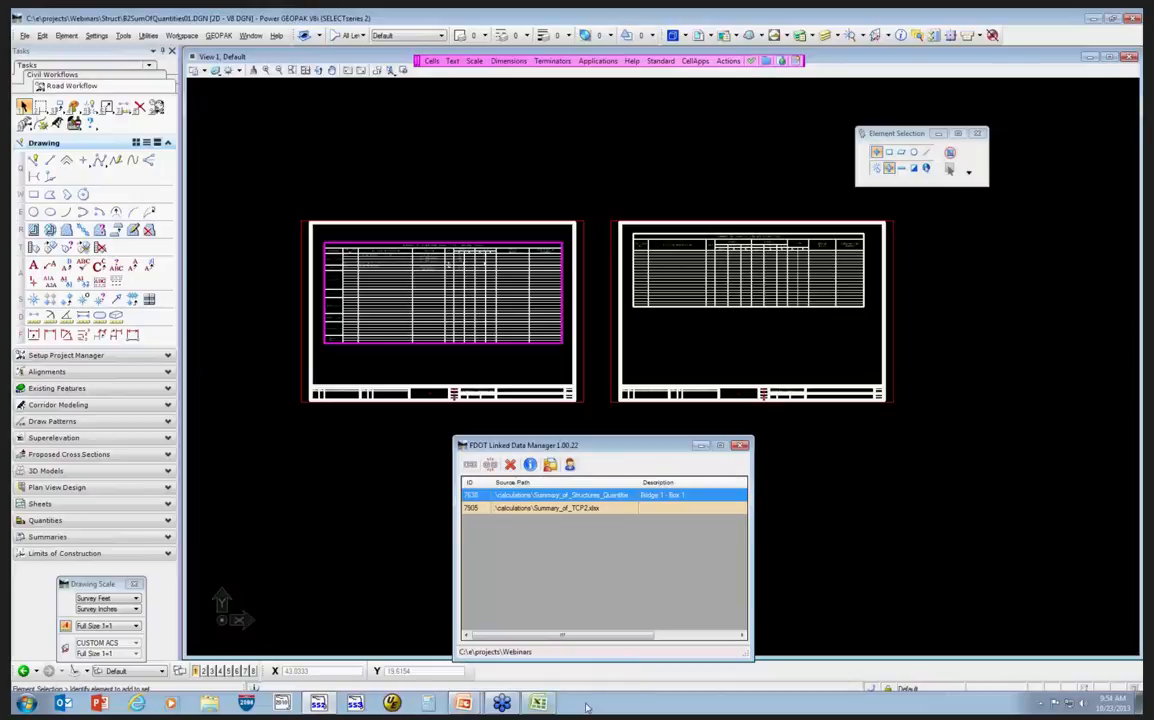
mouse_move(540, 705)
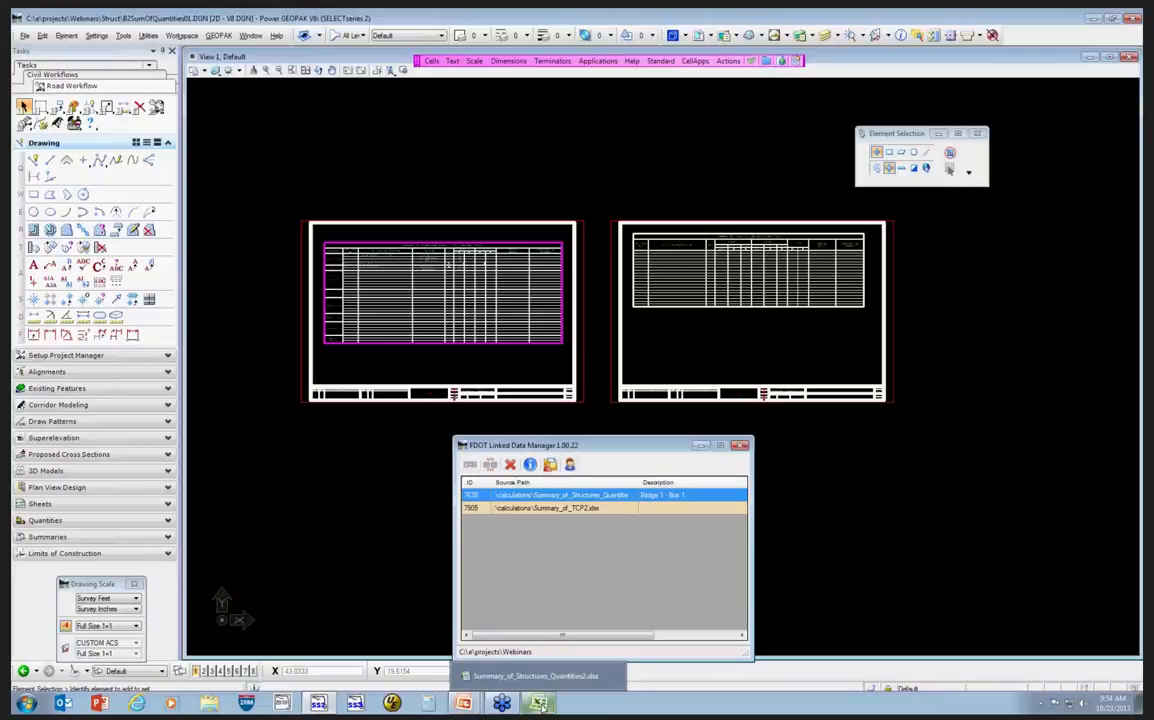
left_click(535, 676)
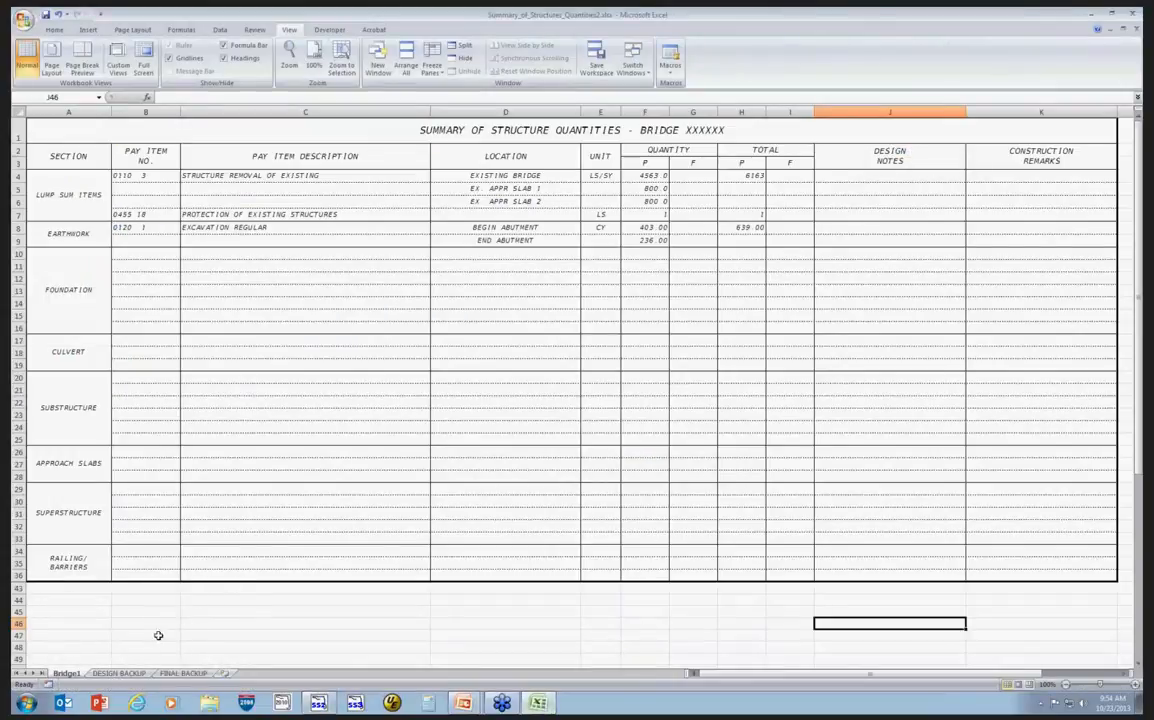
left_click(481, 255)
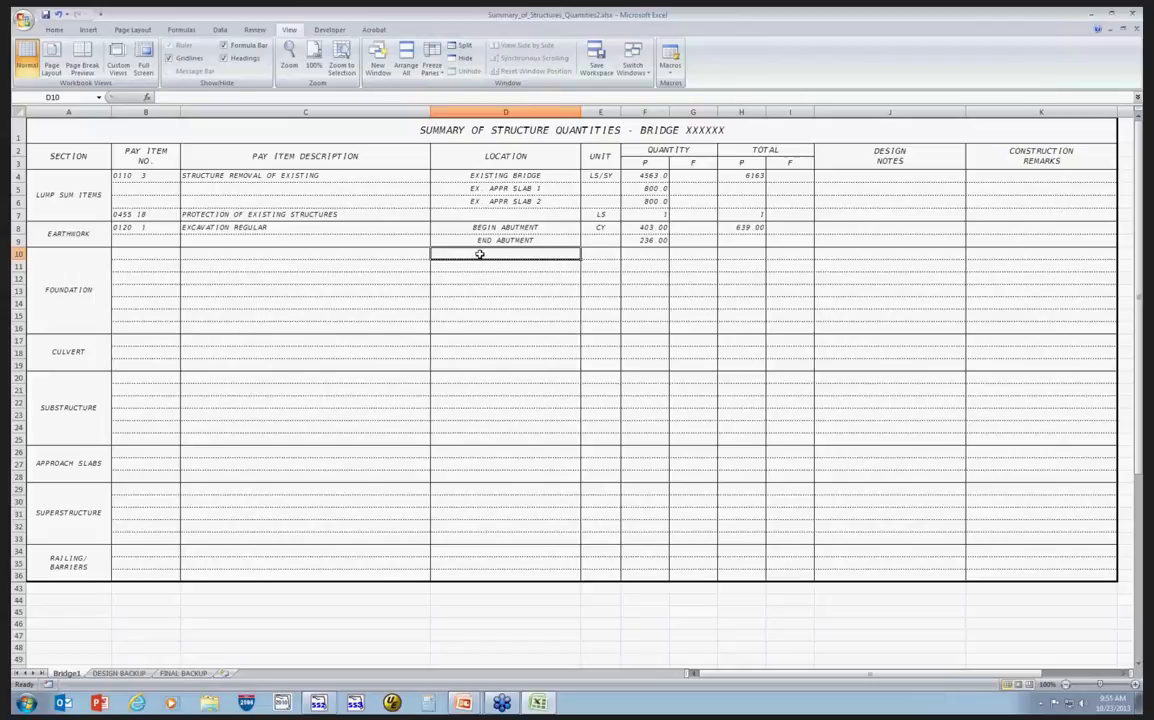
type("caps")
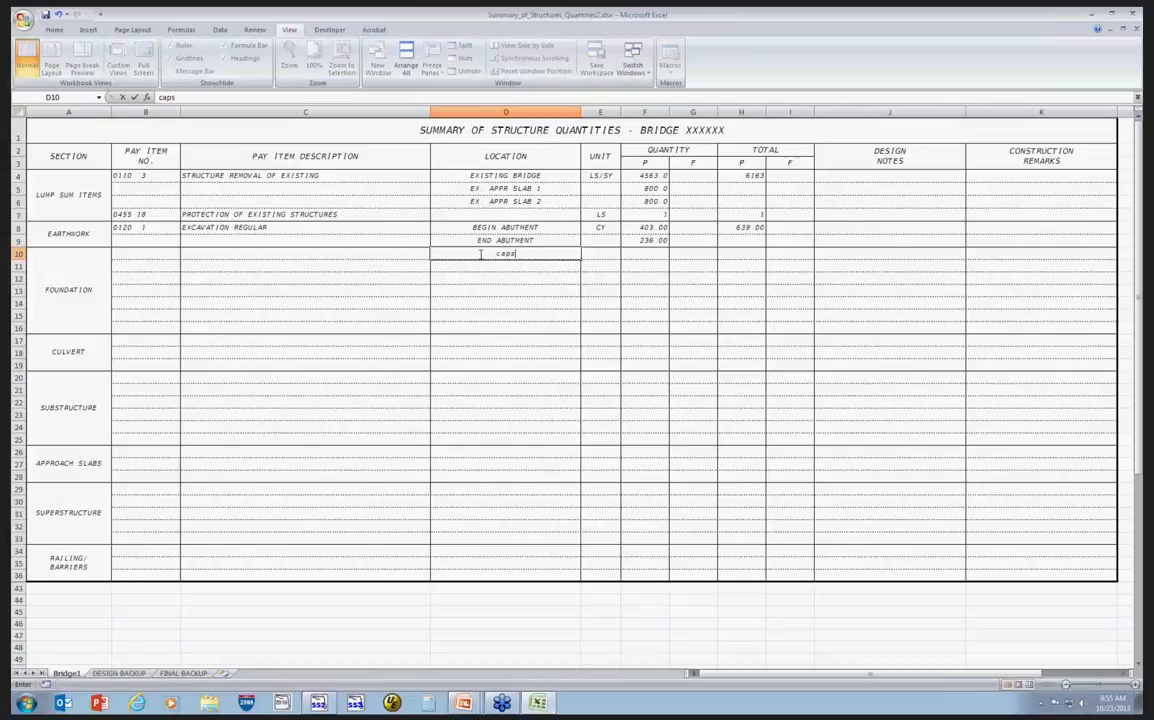
key("Tab")
key("Tab")
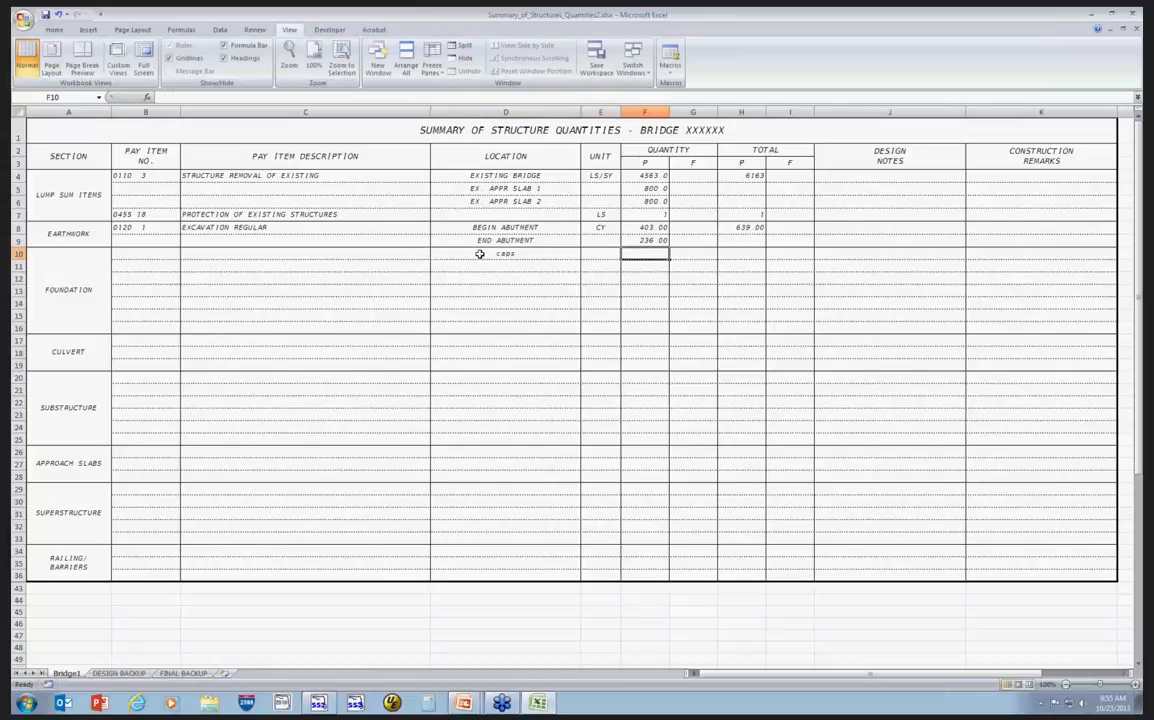
type("456")
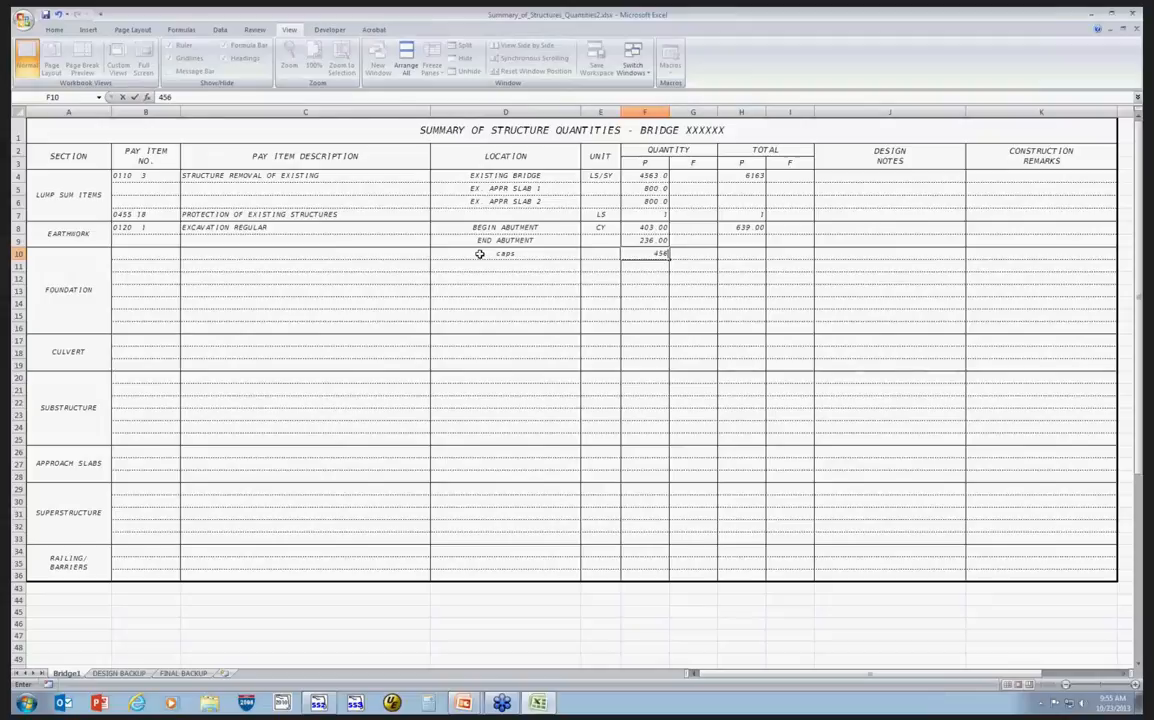
left_click(505, 264)
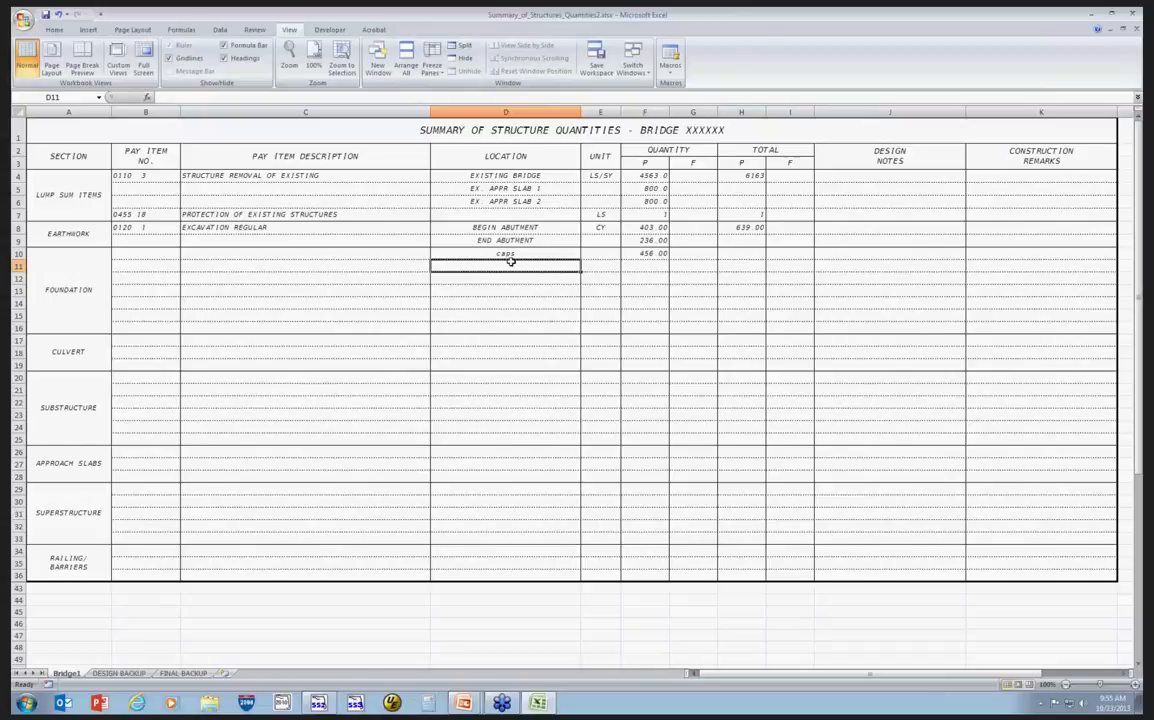
type("column")
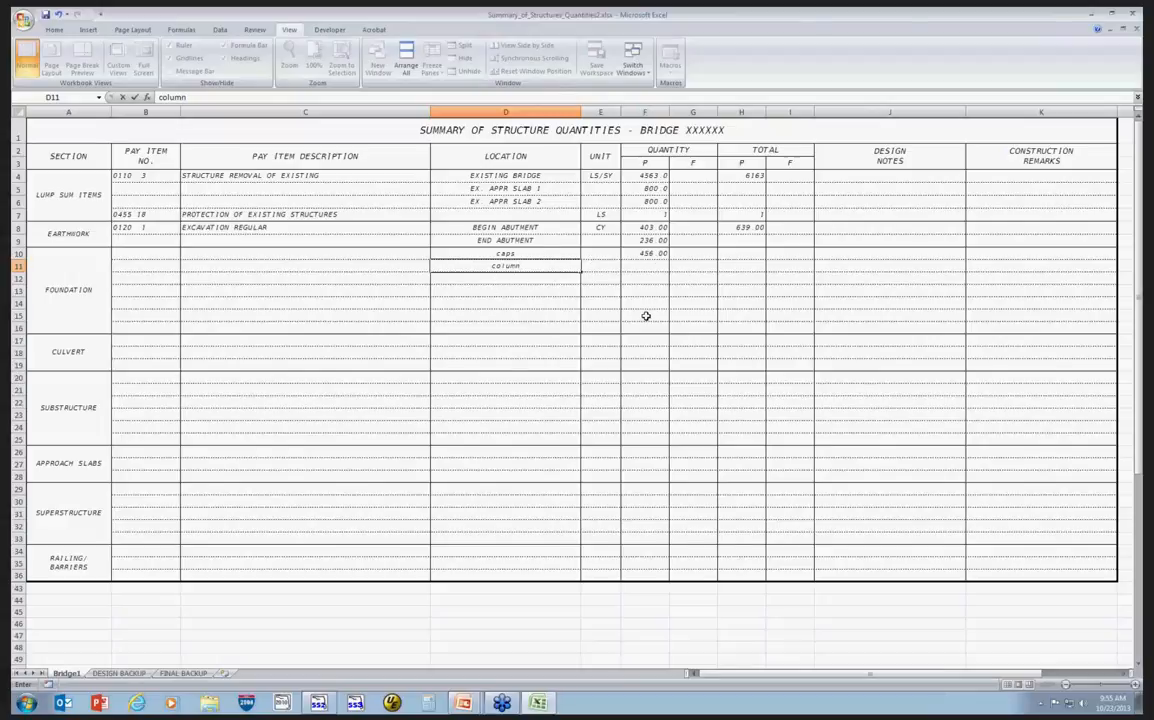
left_click(742, 250)
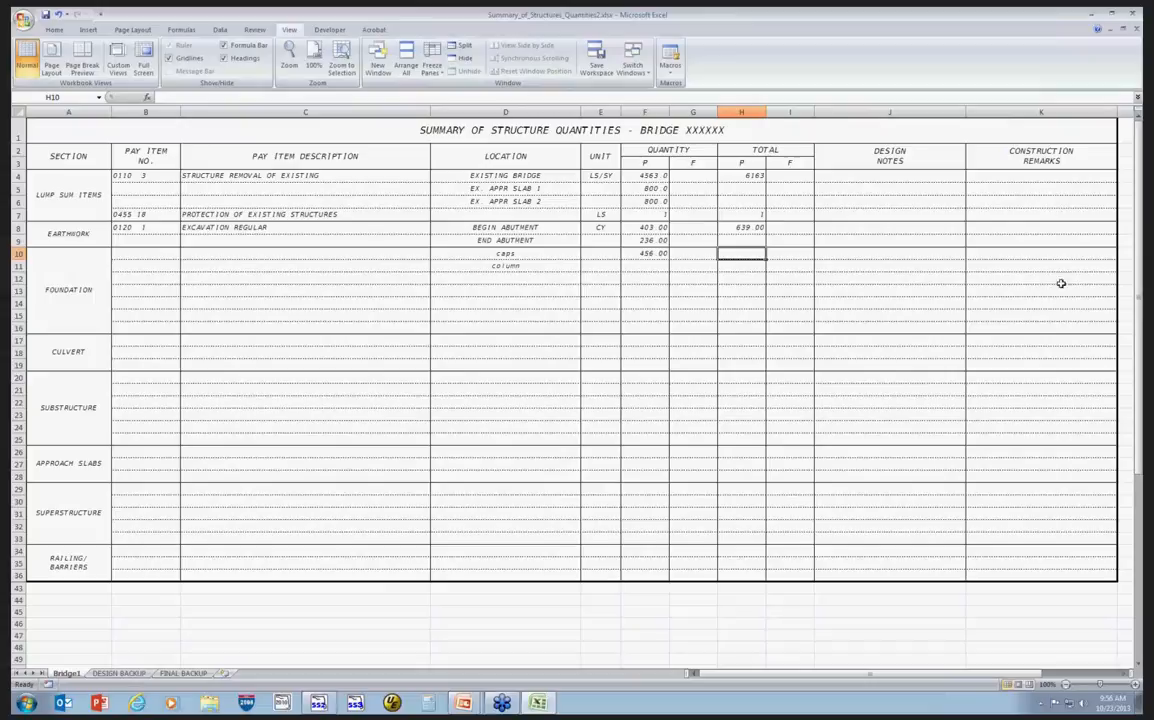
Enter 123 in cell A1 of the DESIGN BACKUP worksheet.
left_click(122, 674)
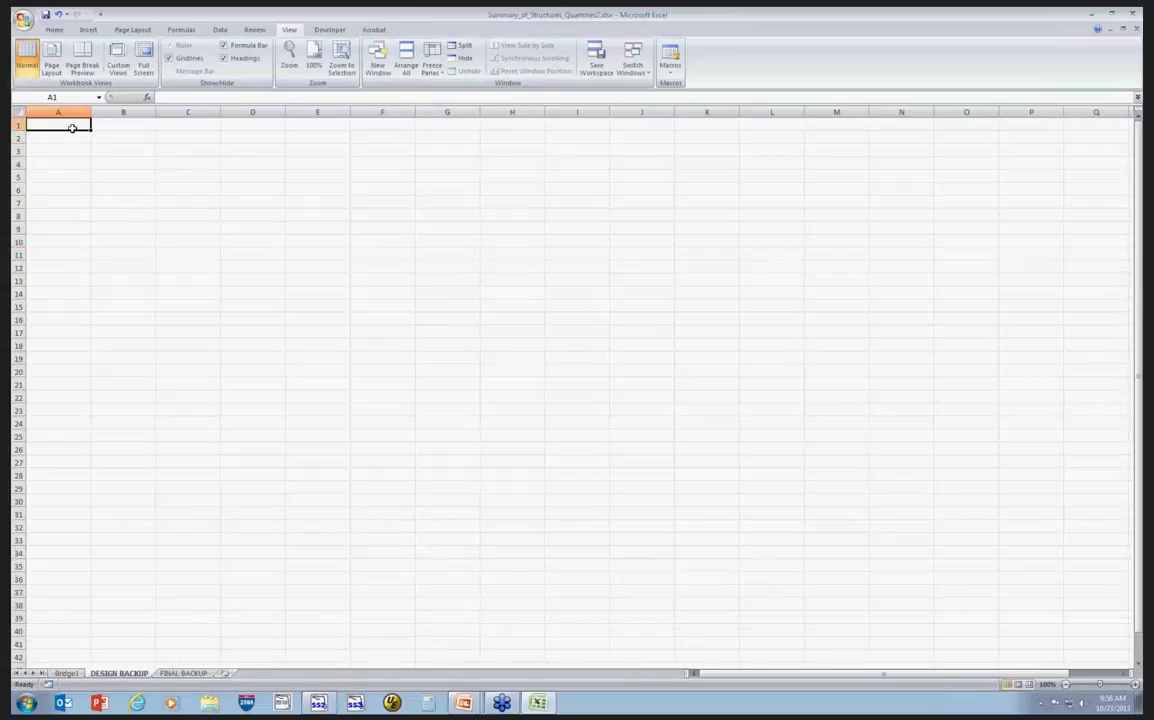
type("123")
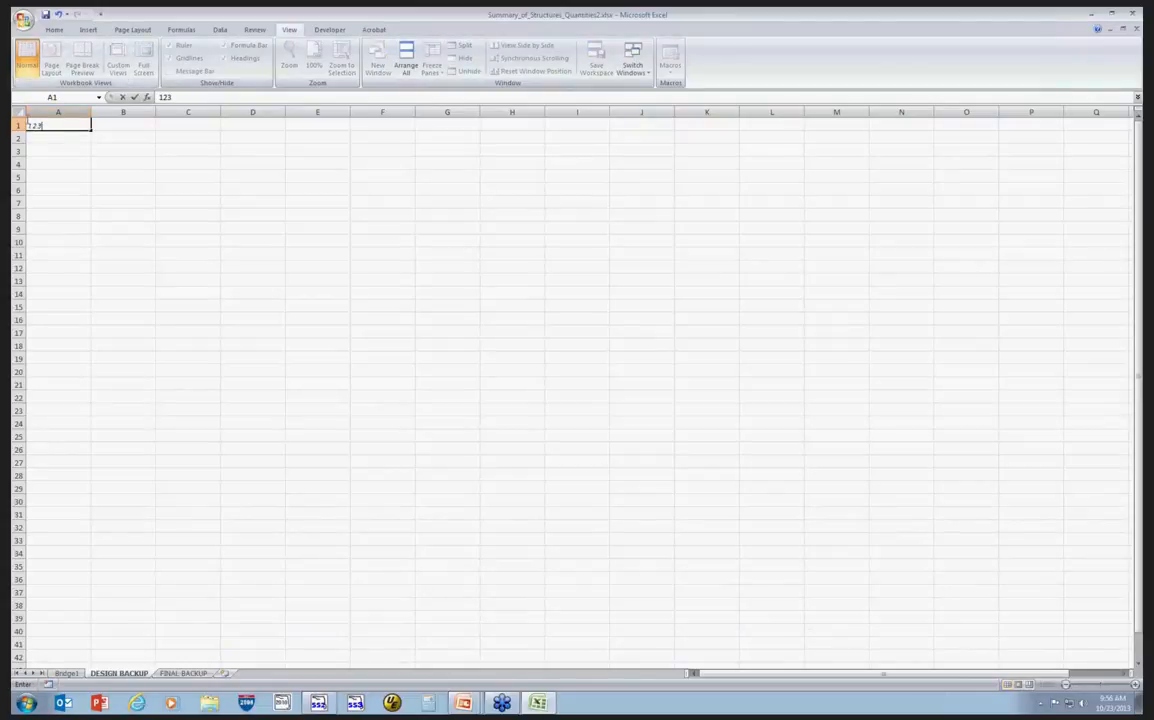
left_click(48, 127)
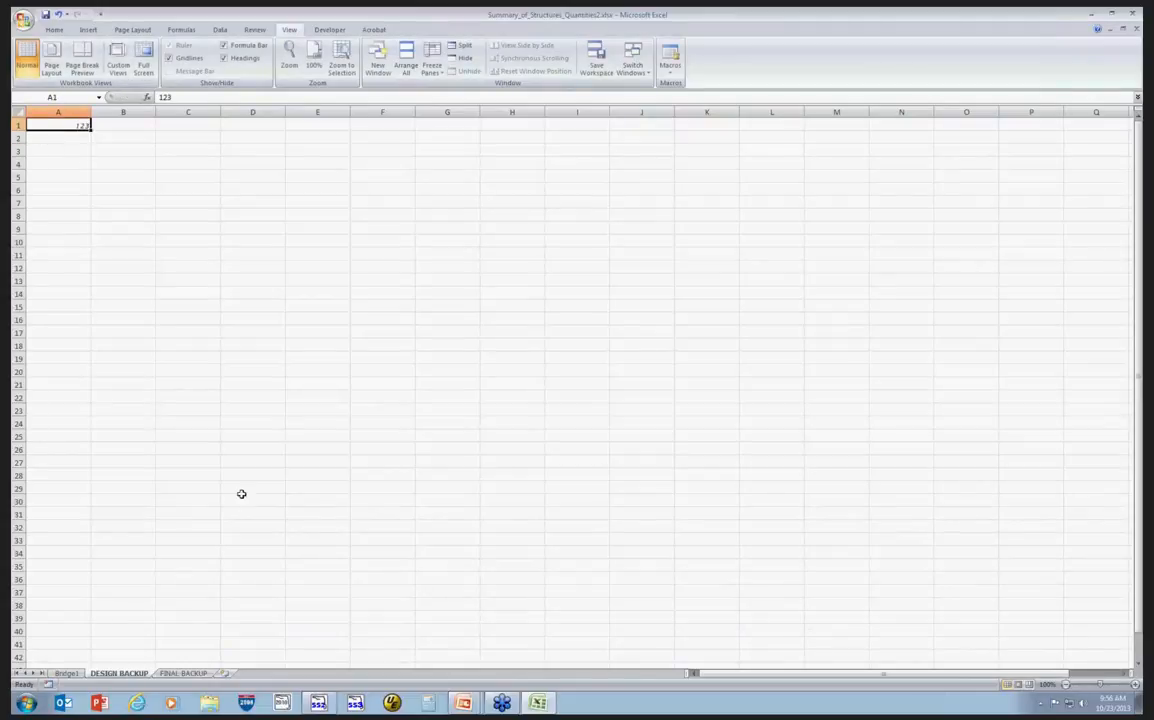
left_click(66, 674)
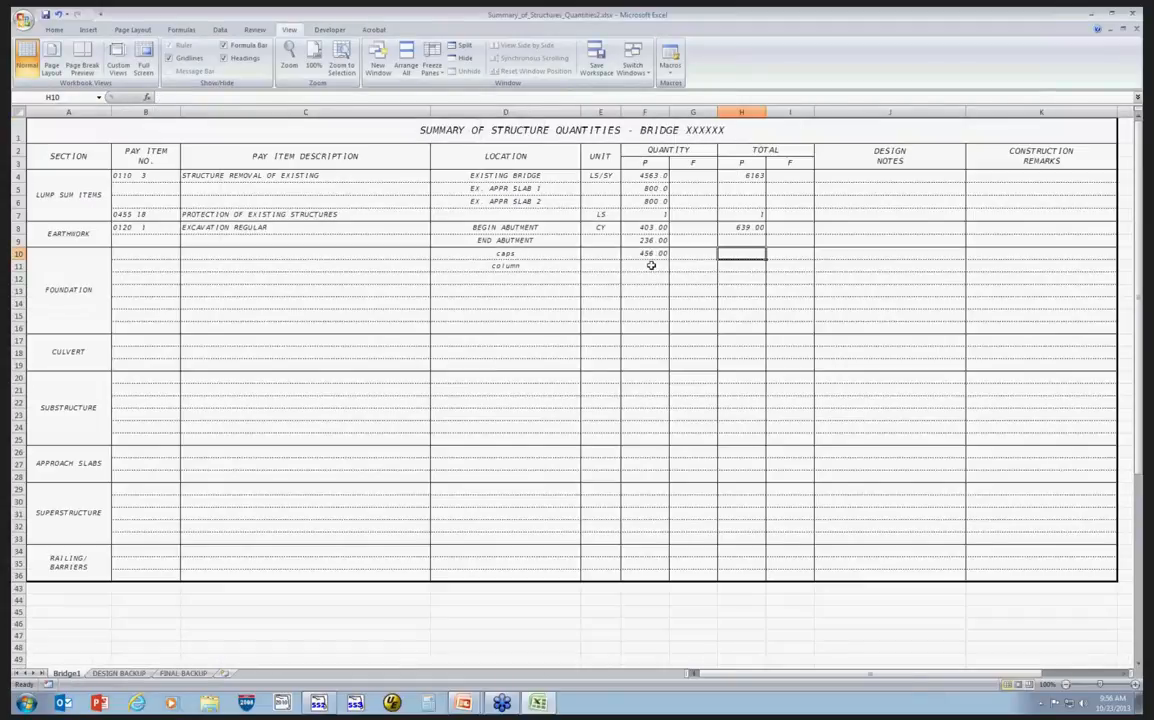
Set Bridge1 cell F12 to a formula referencing DESIGN BACKUP cell A1.
left_click(640, 281)
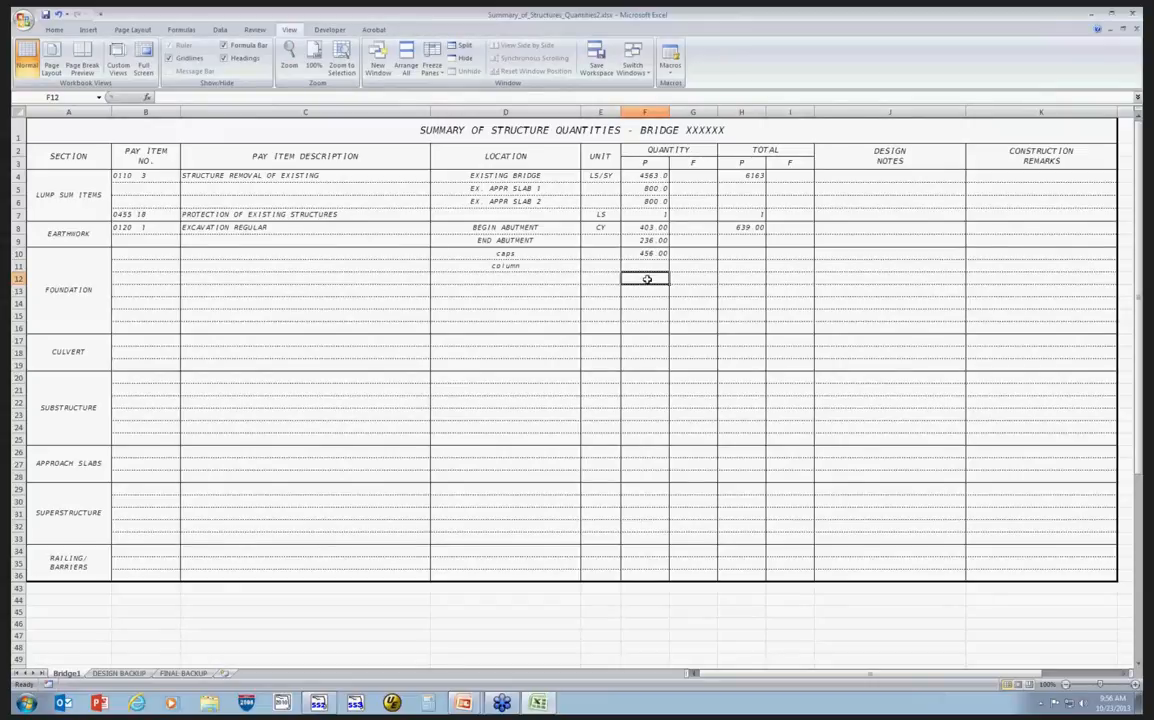
type("=")
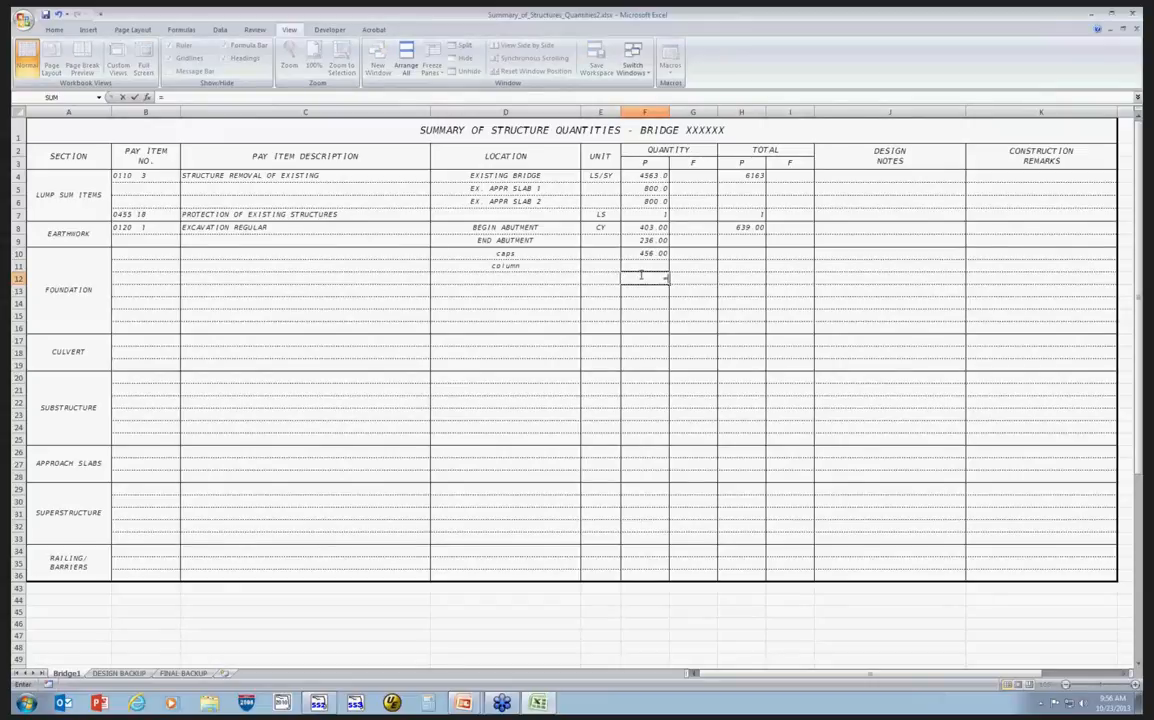
left_click(121, 674)
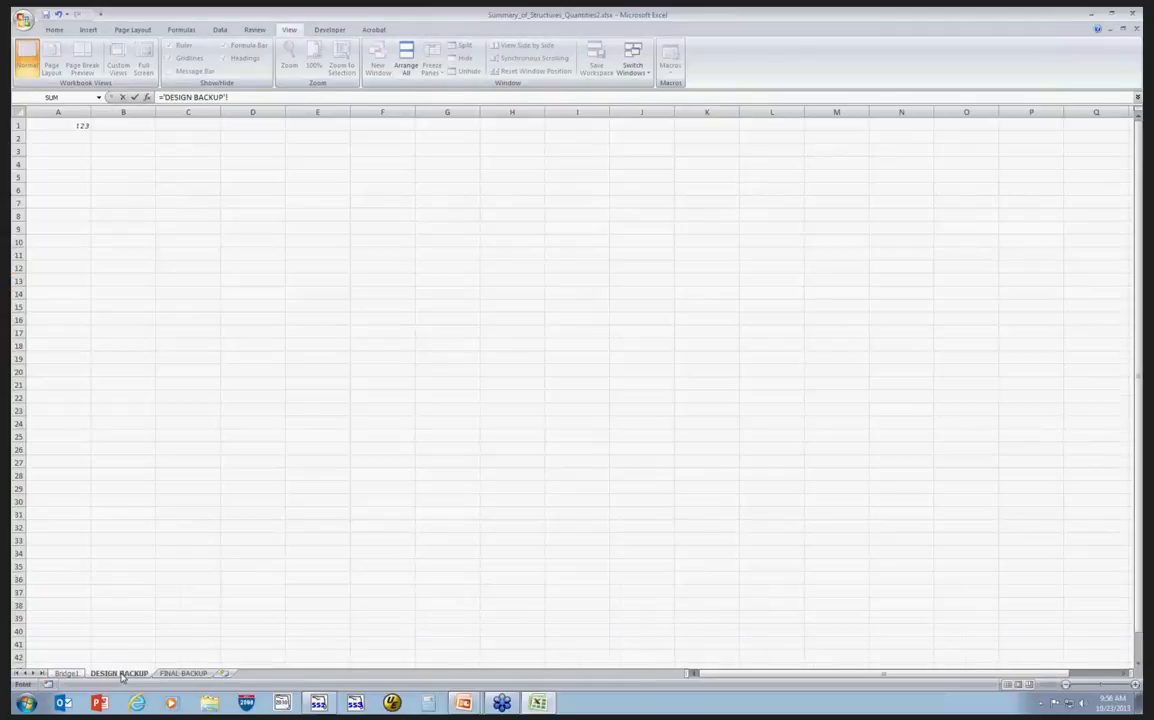
left_click(56, 125)
key("Return")
left_click(644, 278)
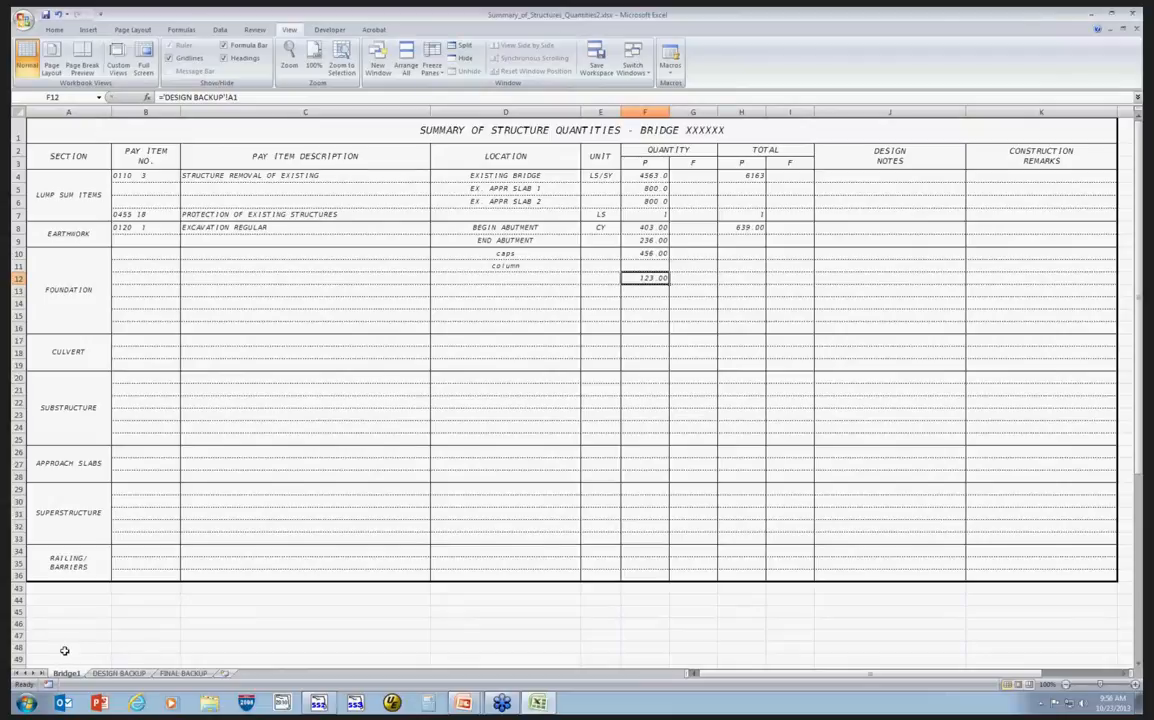
left_click(100, 675)
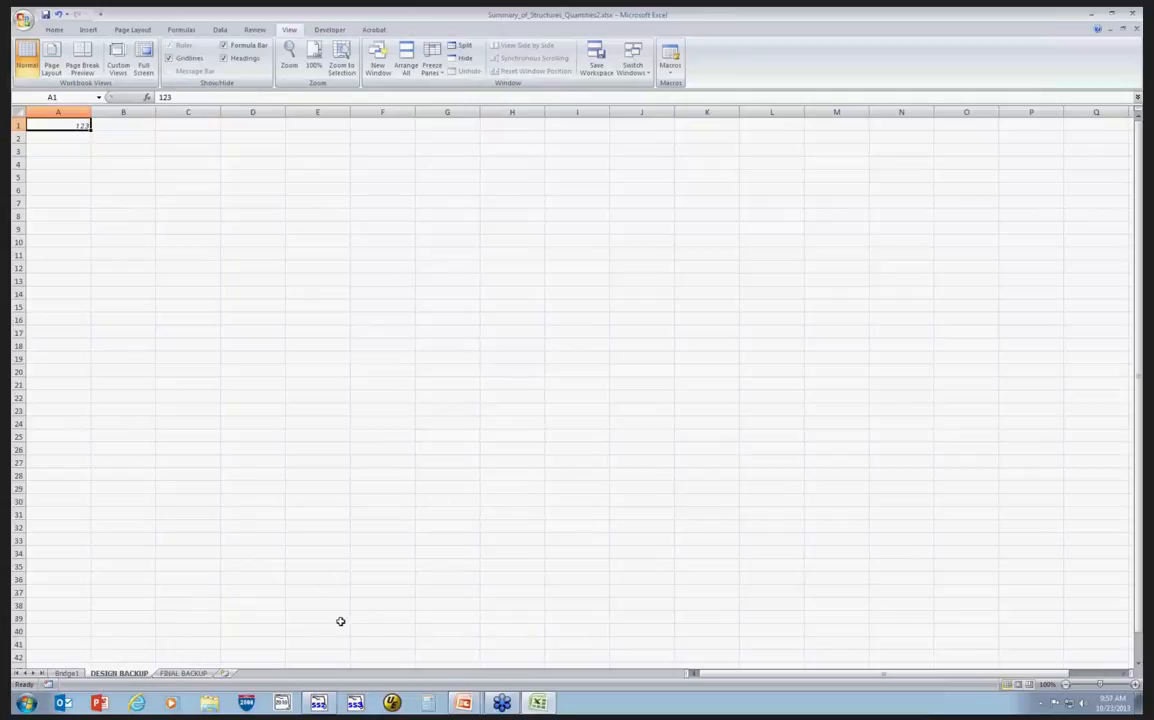
left_click(66, 673)
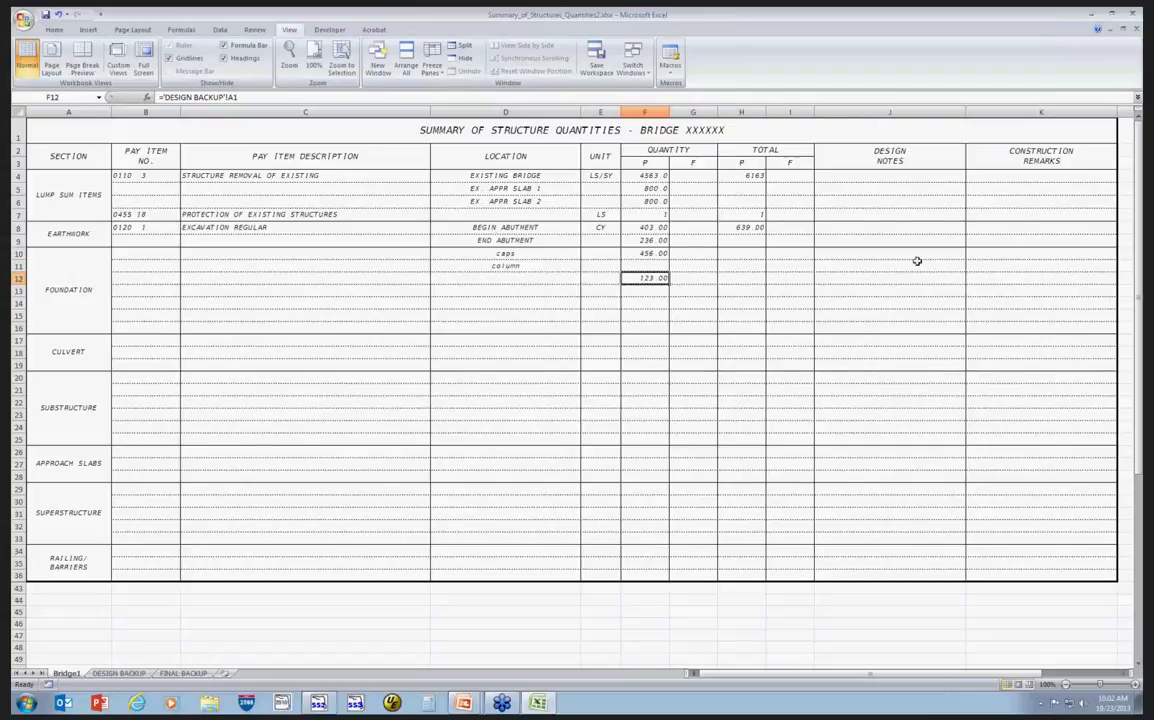
left_click(862, 280)
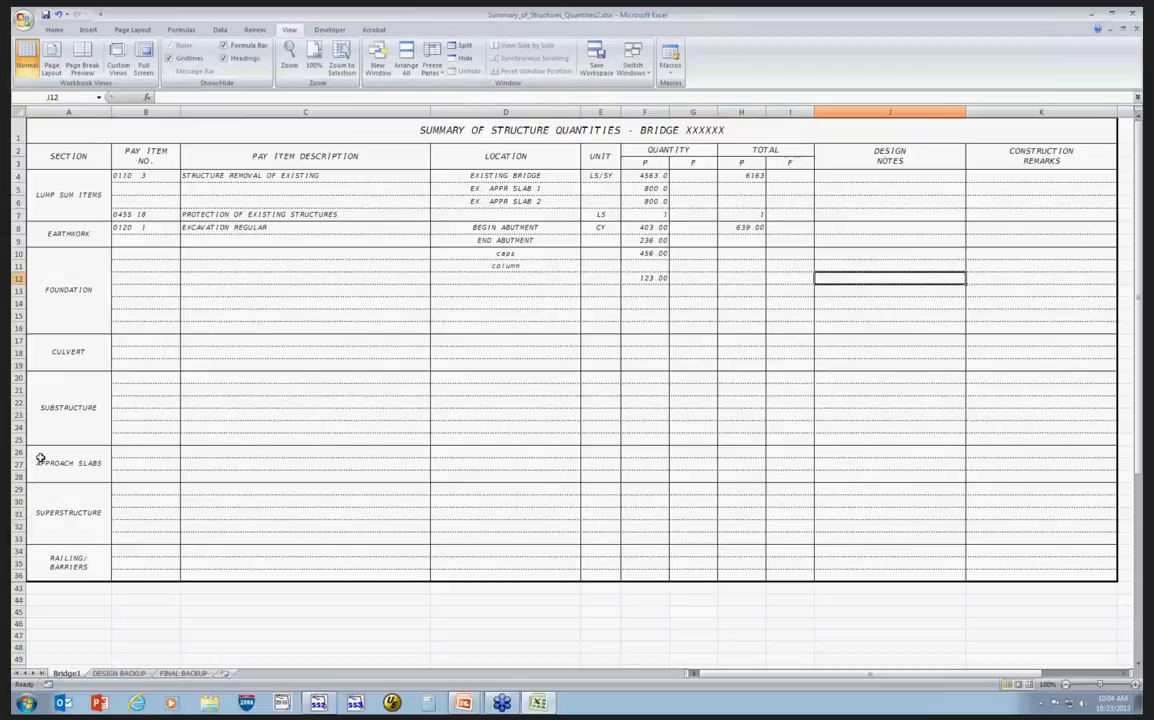
scroll(40, 459, "down", 4)
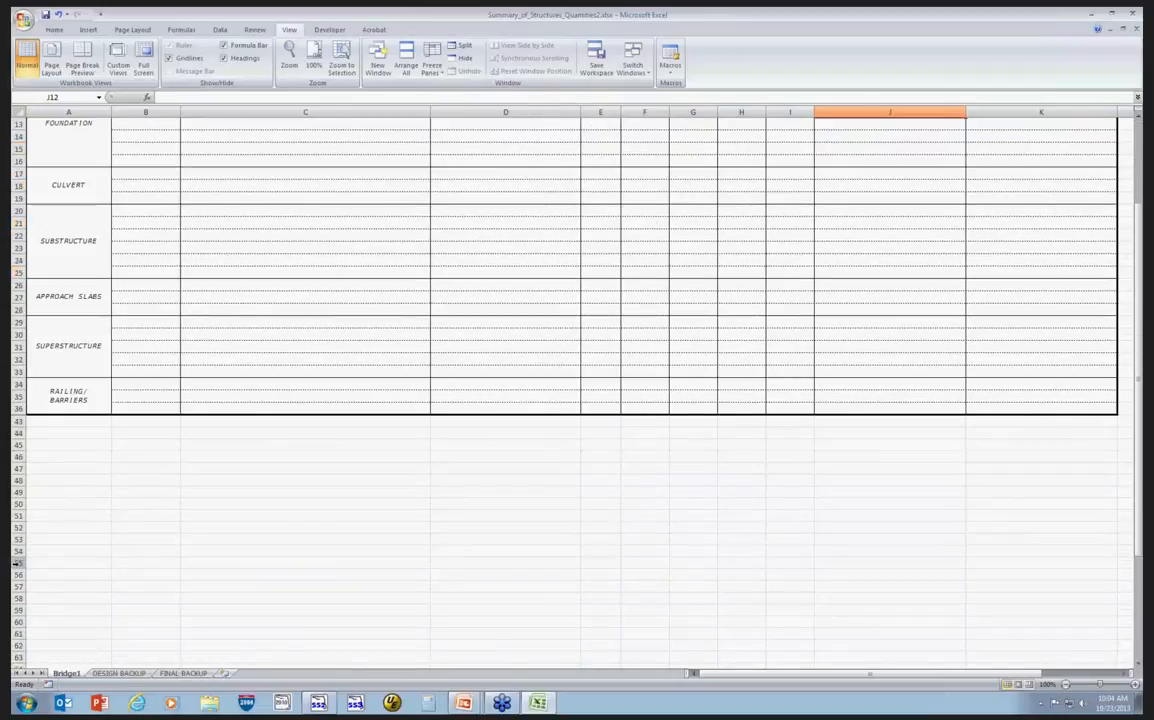
left_click(17, 563)
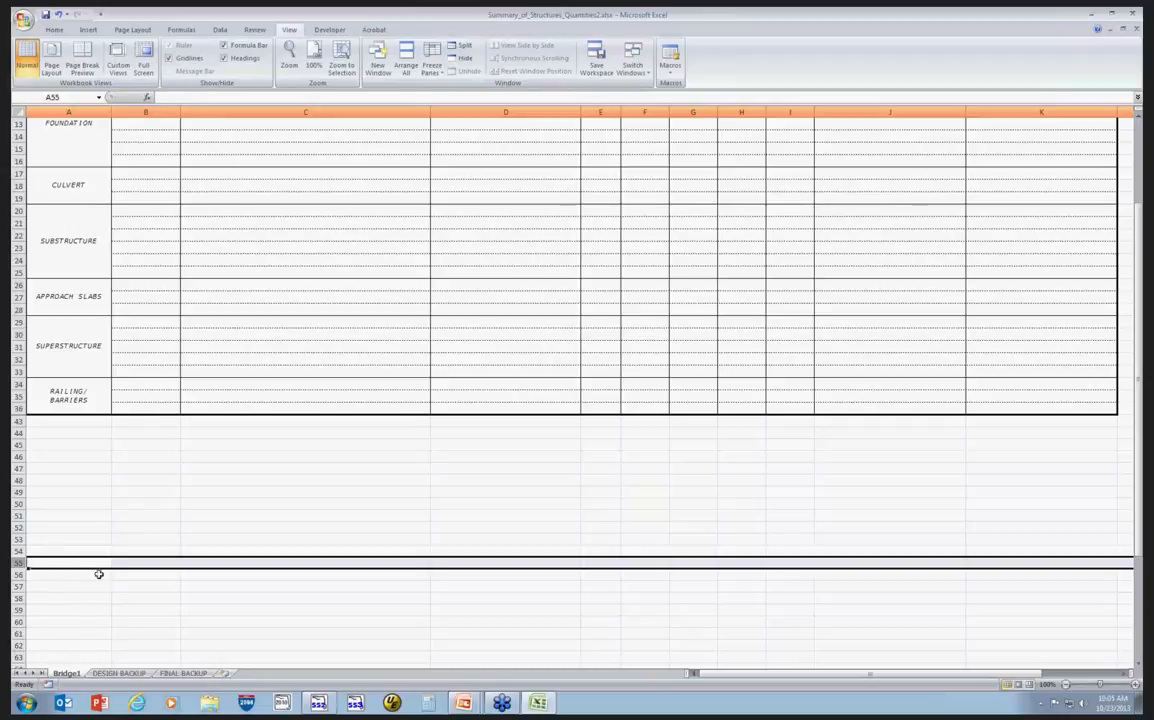
scroll(99, 567, "up", 3)
scroll(101, 563, "up", 1)
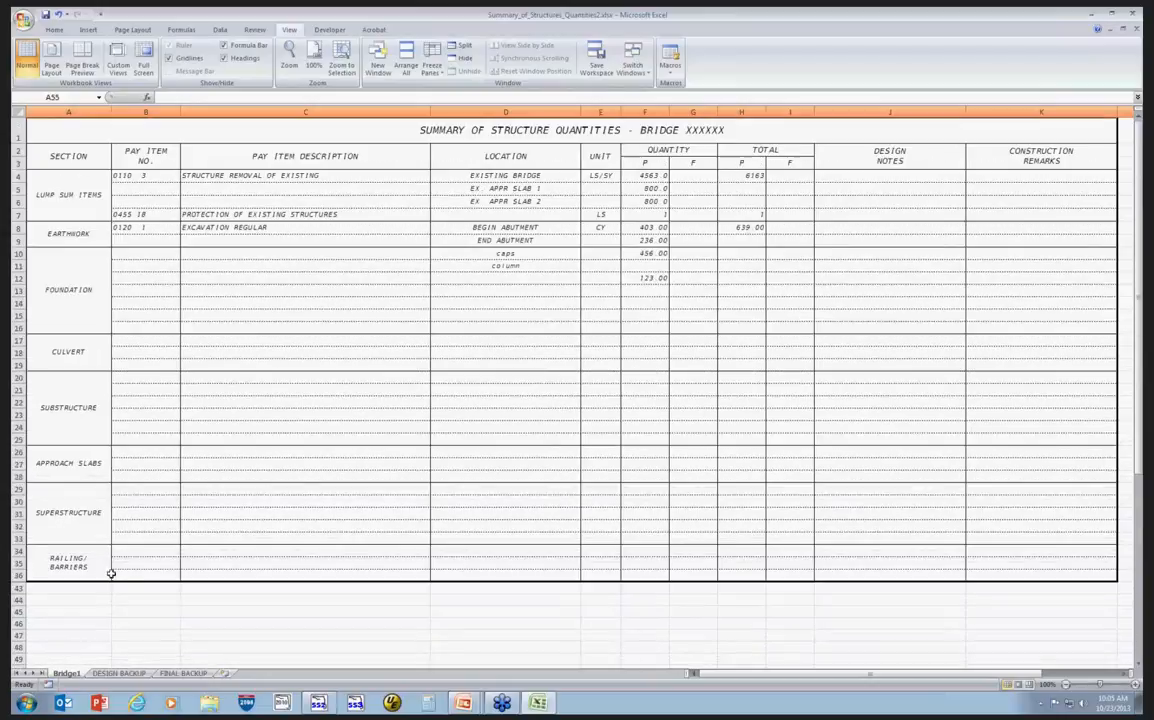
Create a copy of the Bridge1 worksheet placed before the DESIGN BACKUP sheet.
right_click(63, 676)
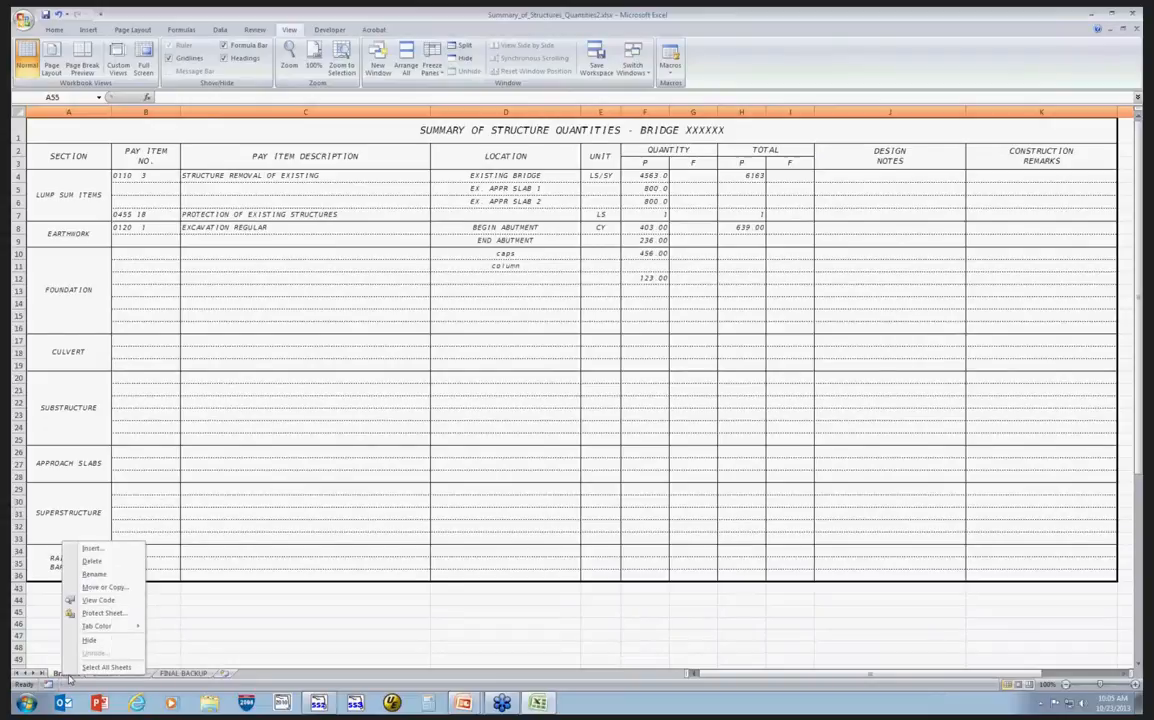
left_click(107, 589)
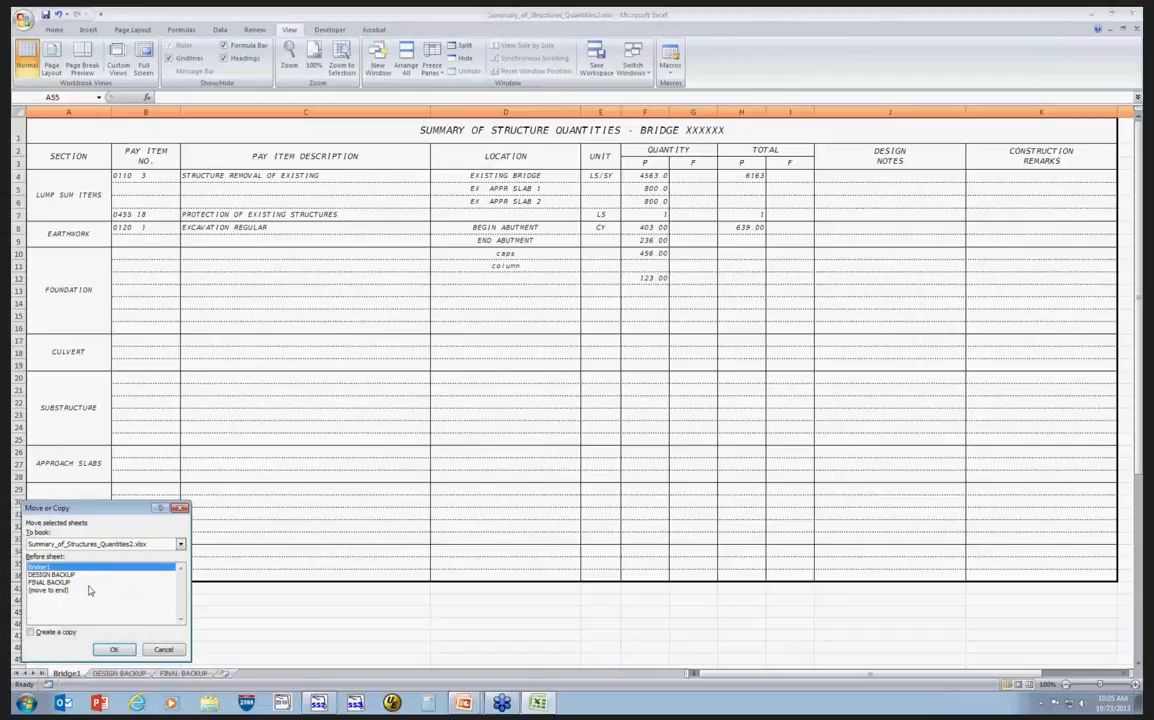
left_click(50, 574)
left_click(31, 632)
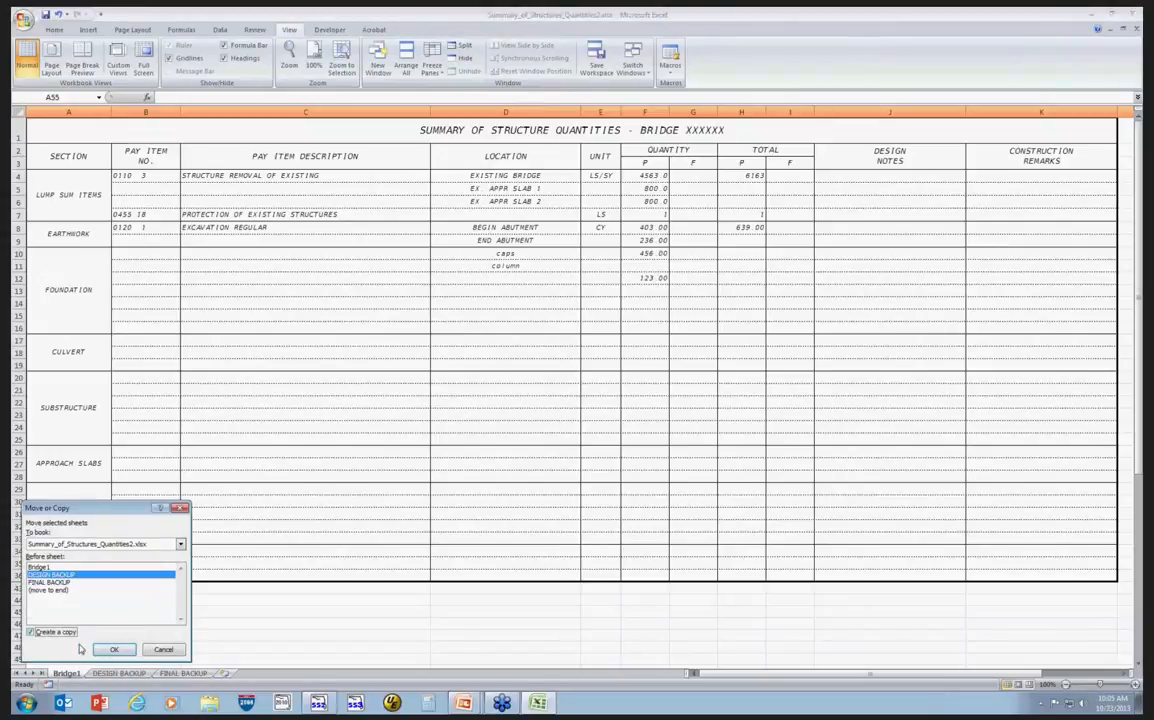
left_click(115, 650)
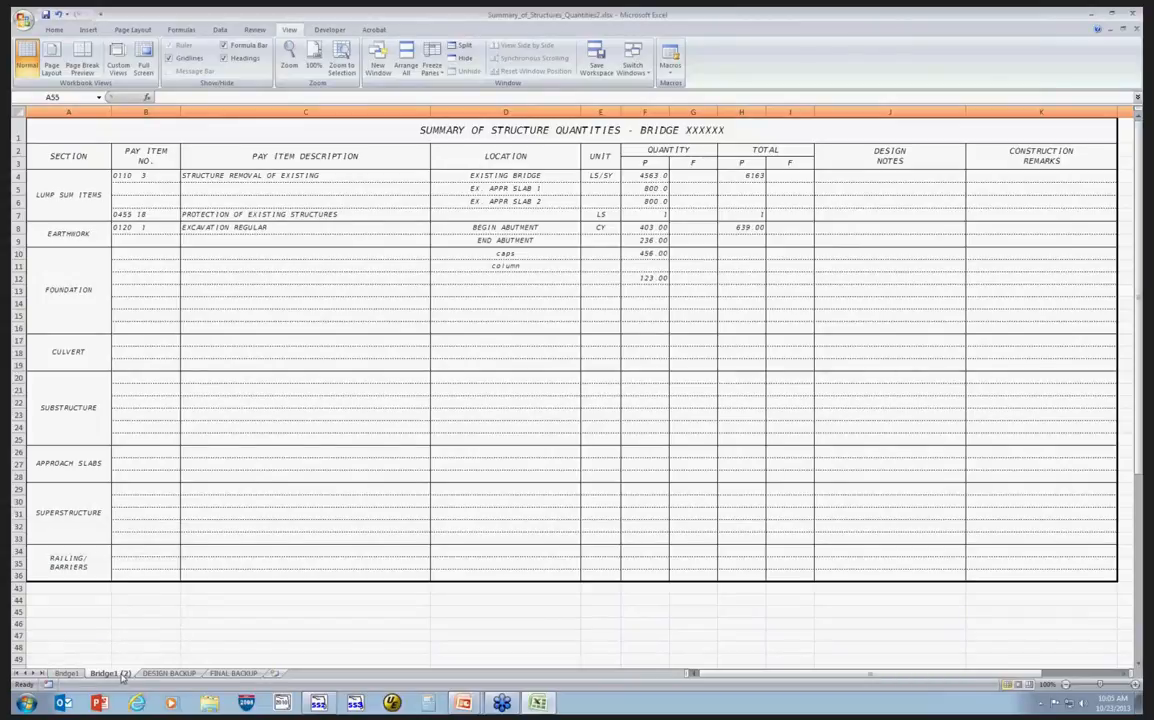
On the Bridge1 (2) copy, delete rows 4 through 25, from lump sum items through substructure.
left_click(71, 675)
left_click(104, 675)
left_click_drag(17, 175, 17, 438)
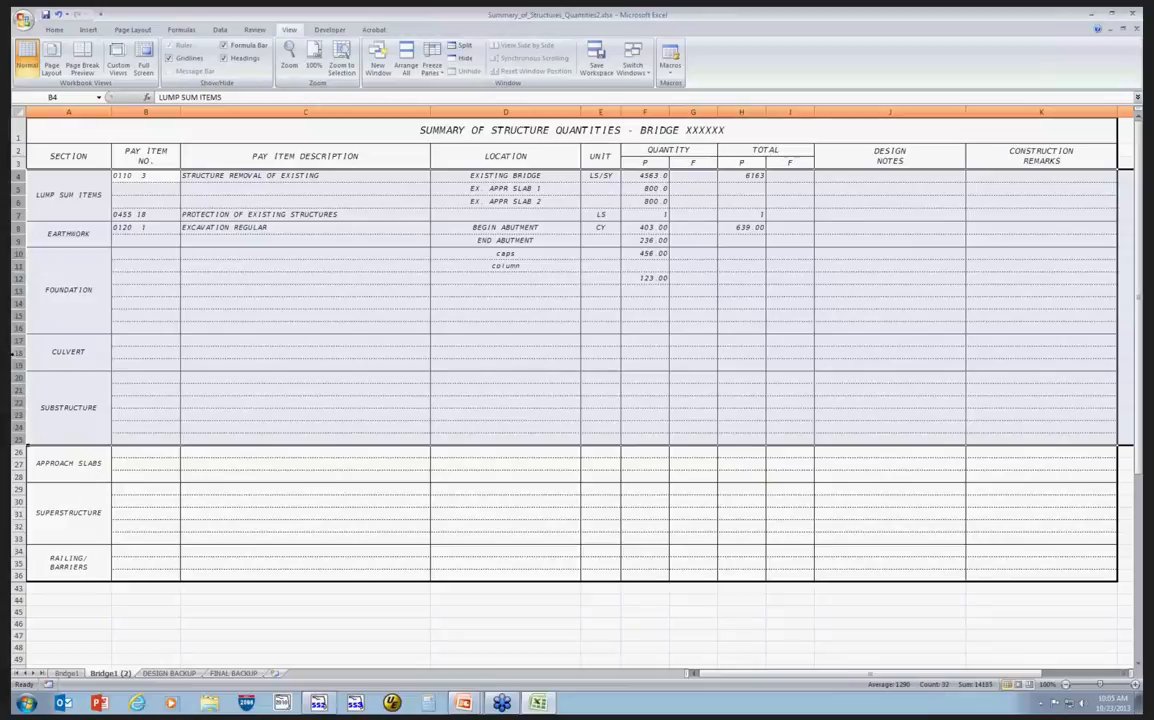
right_click(17, 352)
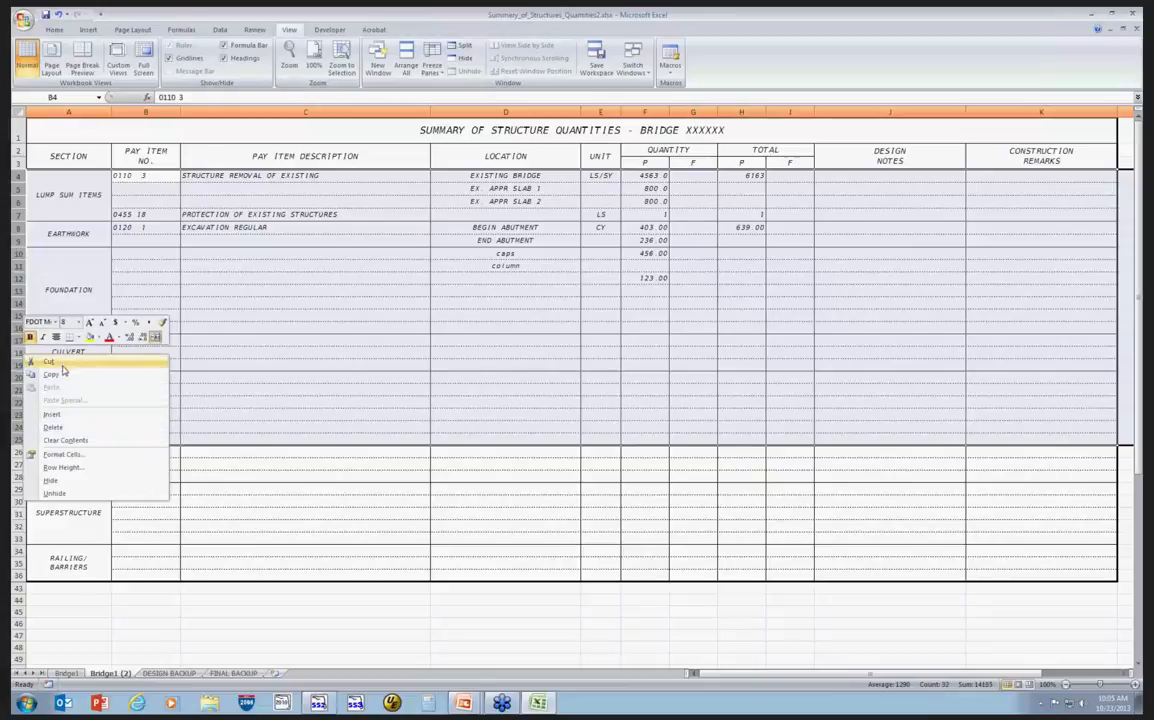
left_click(67, 428)
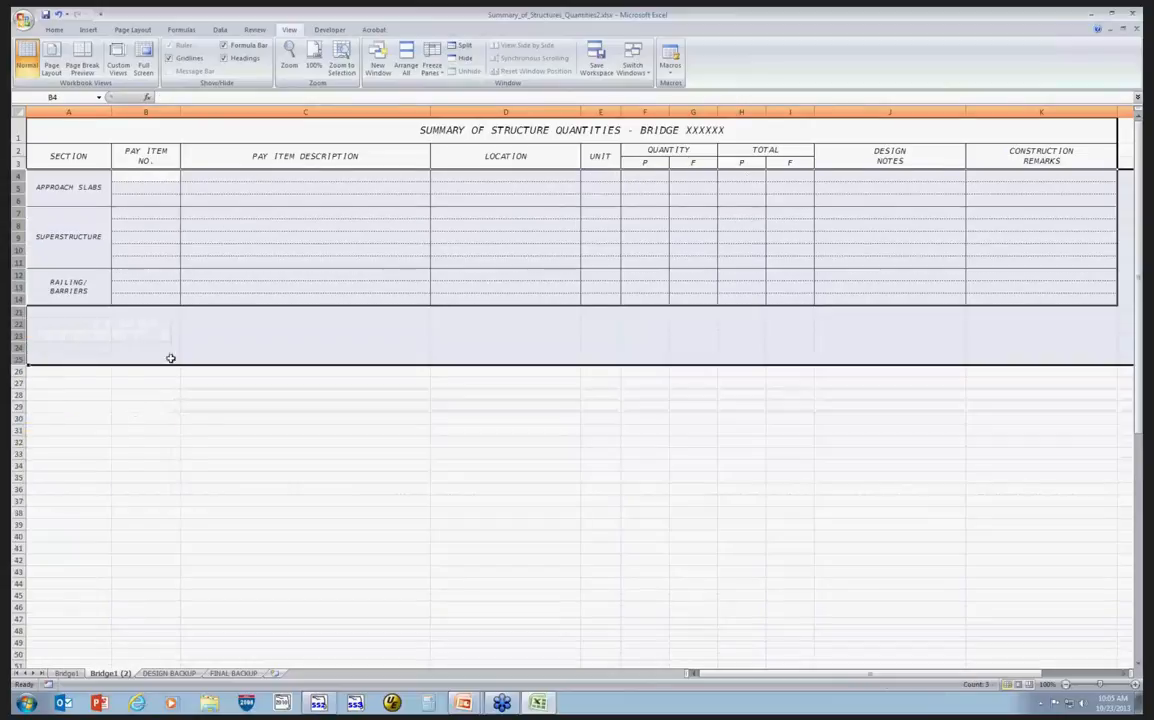
Compare the Bridge1 sheet with its Bridge1 (2) copy to decide which rows to remove.
left_click(82, 324)
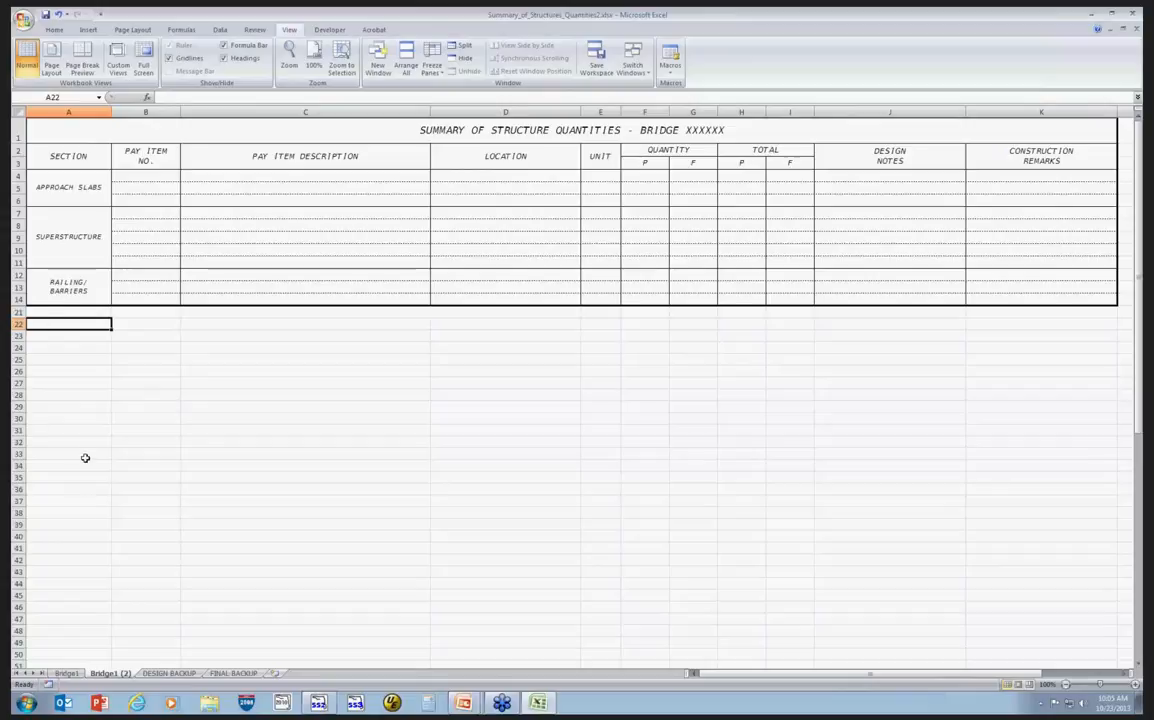
left_click(62, 675)
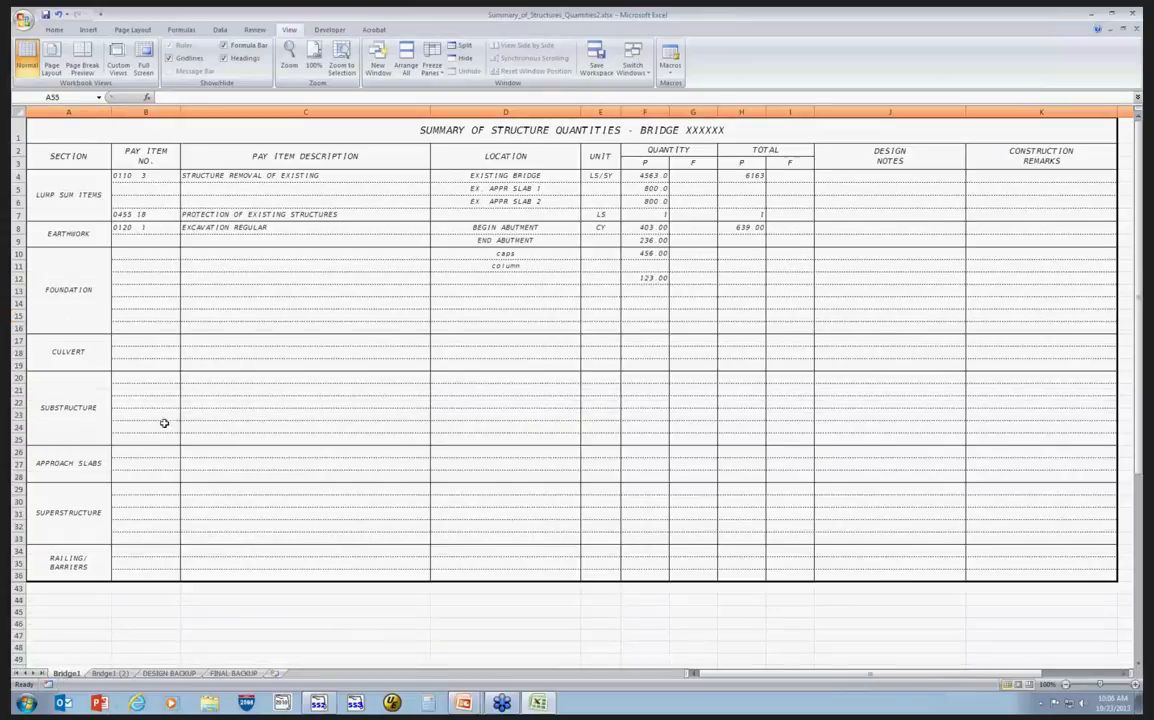
left_click(17, 463)
left_click_drag(17, 513, 17, 576)
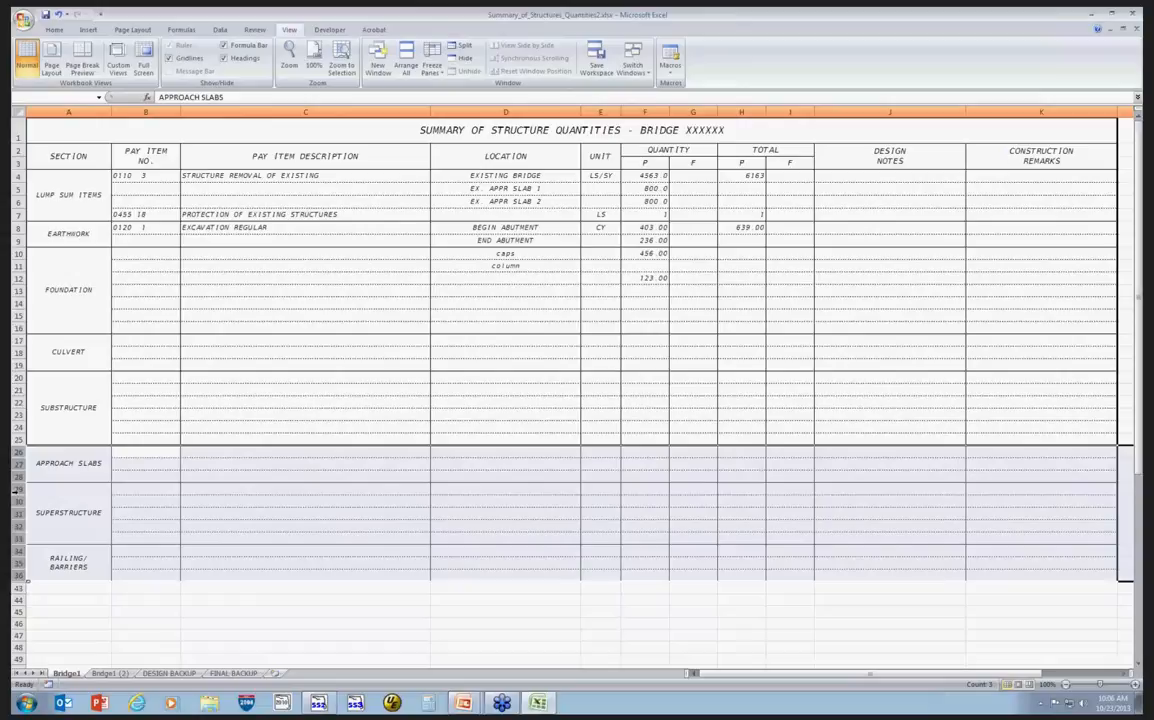
right_click(20, 452)
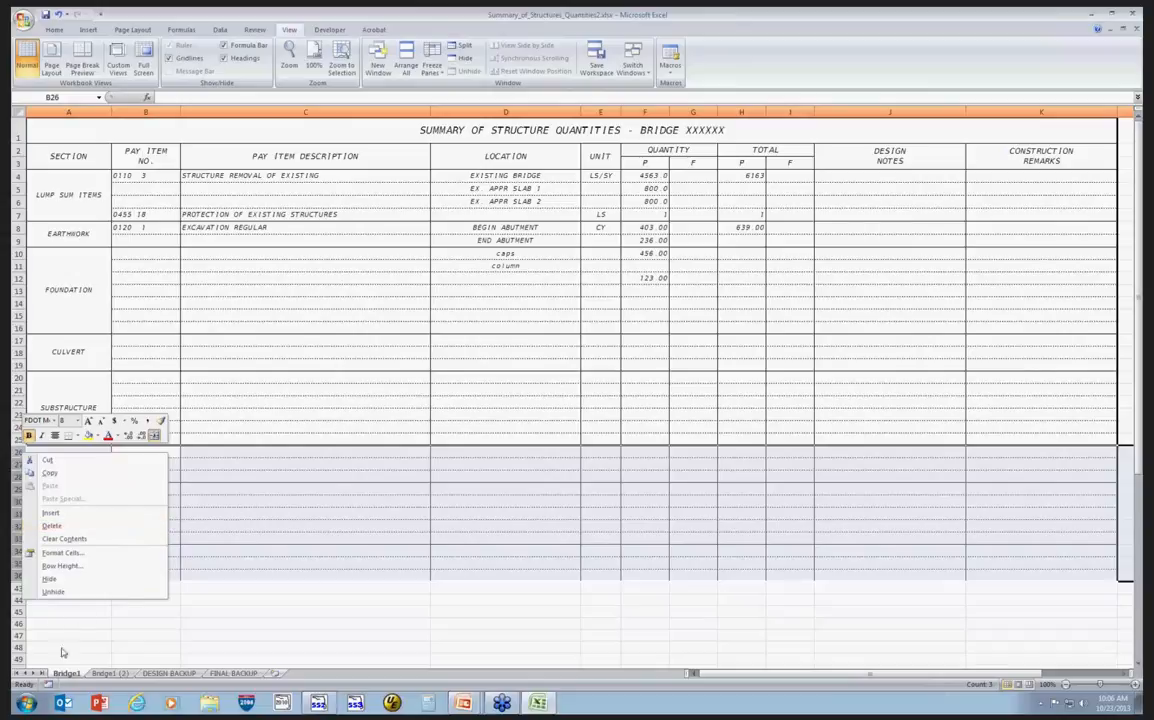
left_click(106, 671)
left_click(104, 675)
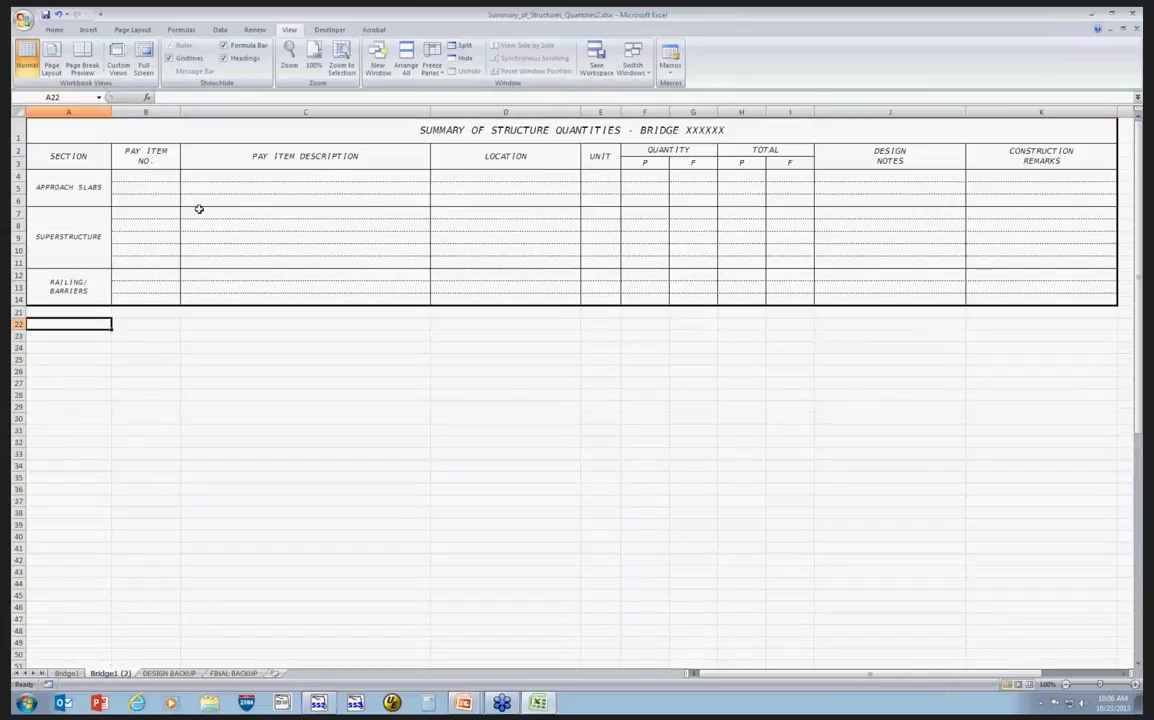
left_click(66, 674)
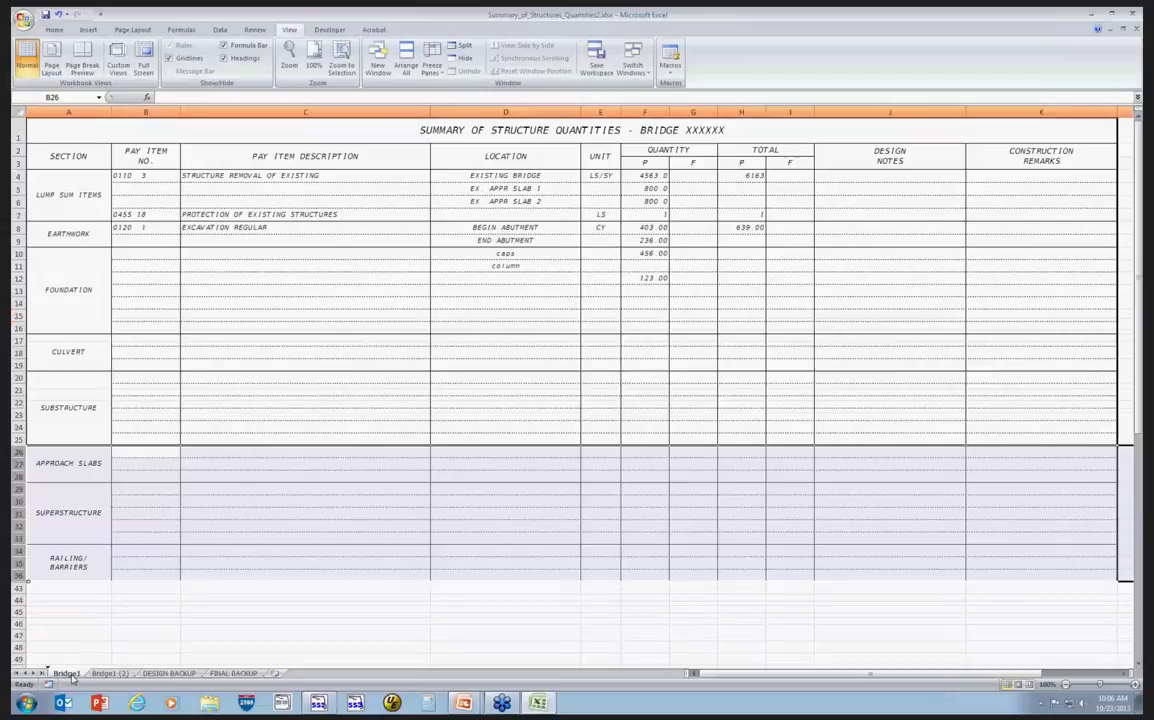
left_click(290, 624)
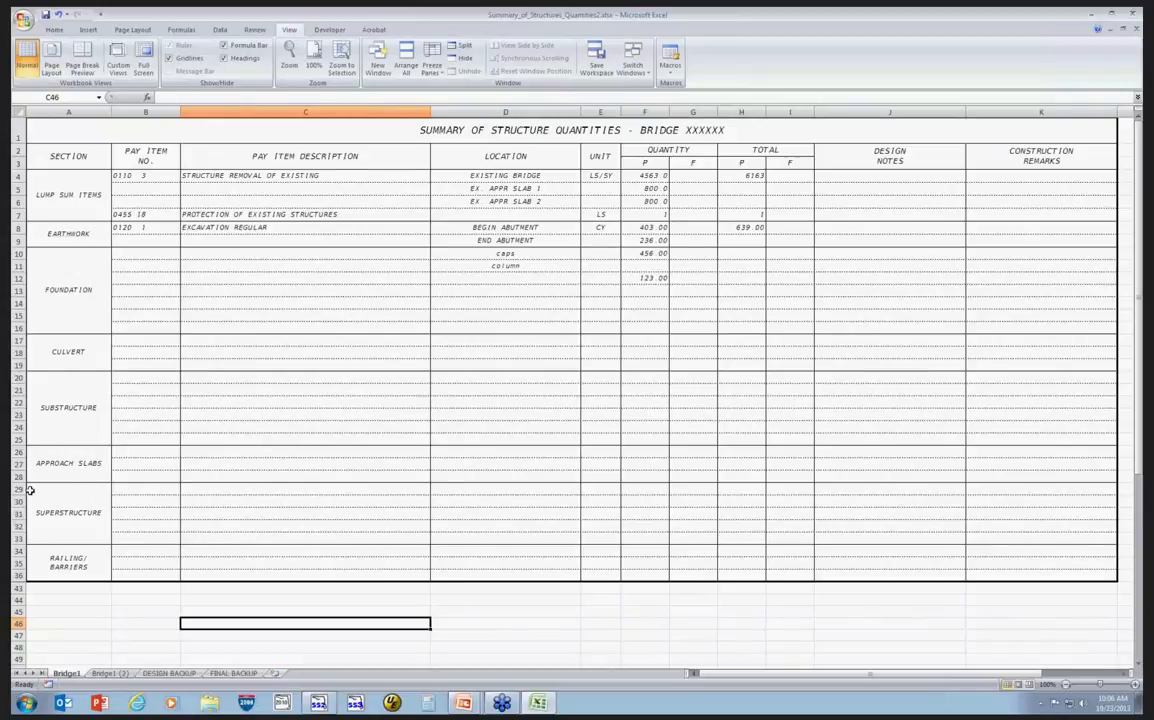
On Bridge1, delete rows 29 through 36, the superstructure and railing/barriers sections.
left_click_drag(16, 489, 19, 573)
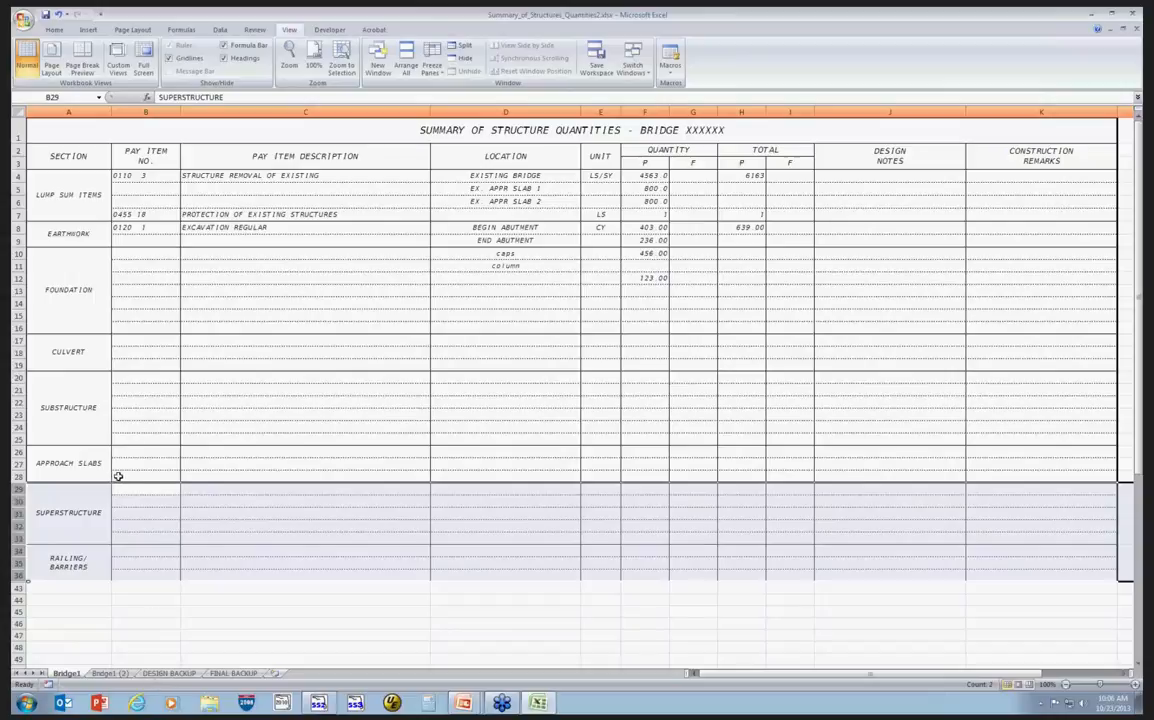
right_click(17, 495)
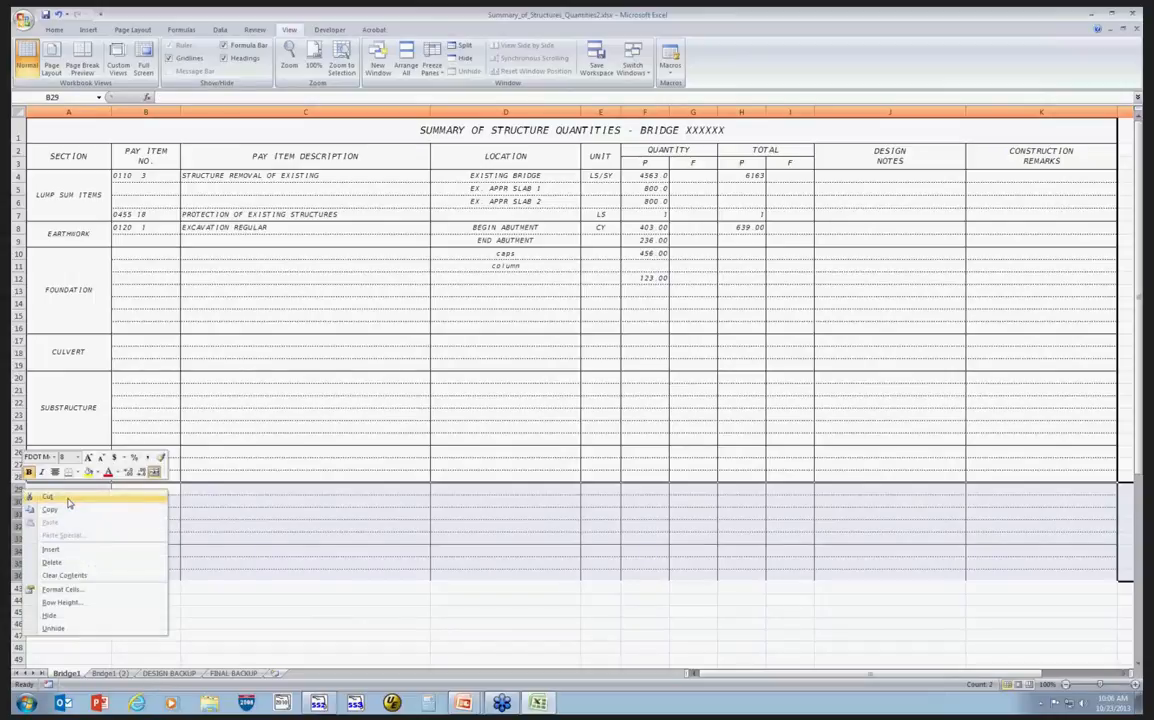
left_click(49, 615)
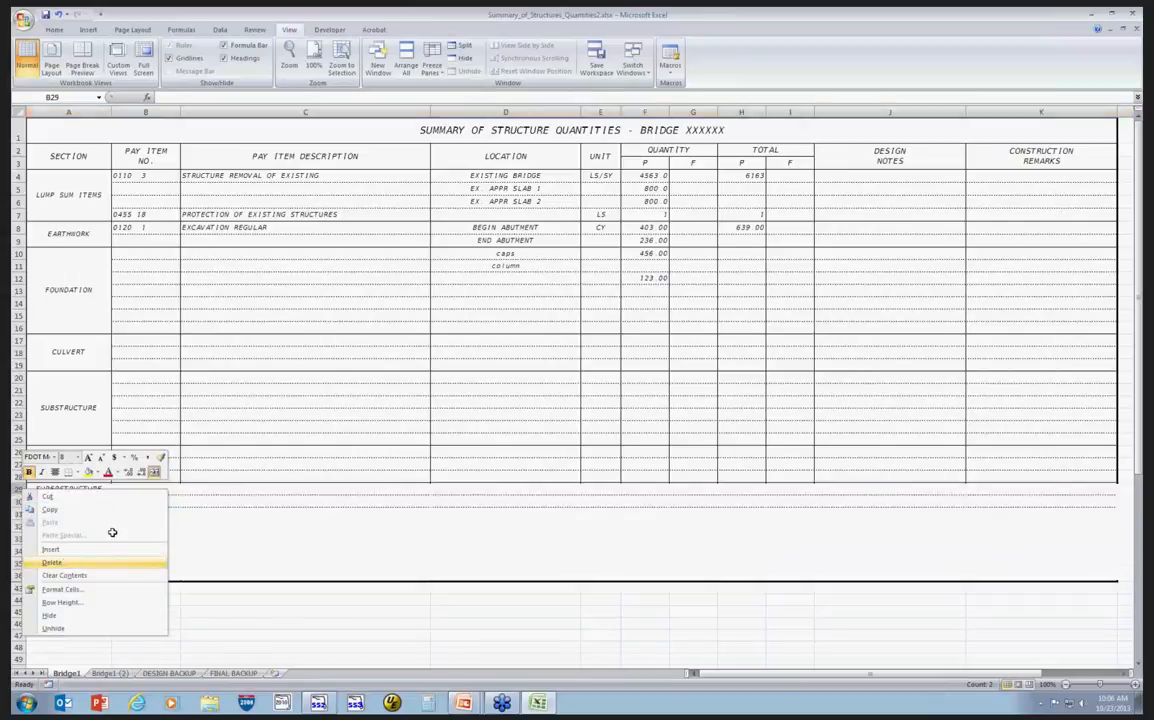
Enter 2353 as the pay item number in the first approach slabs row.
left_click(140, 453)
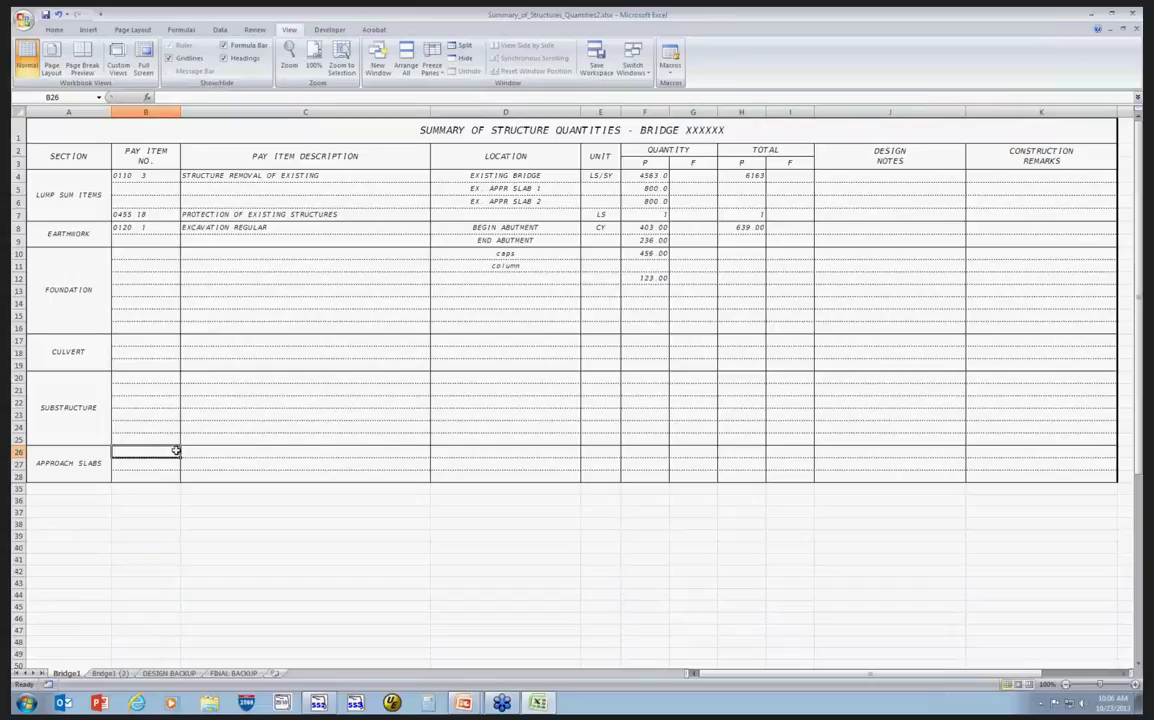
type("2353")
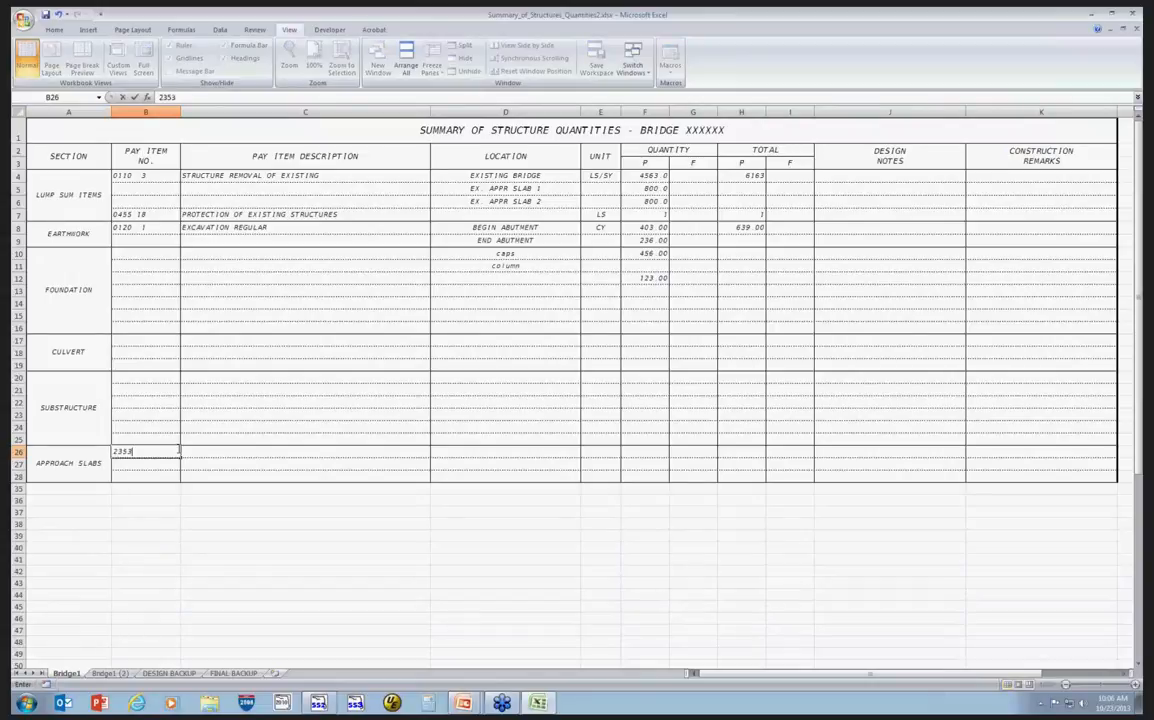
key("Tab")
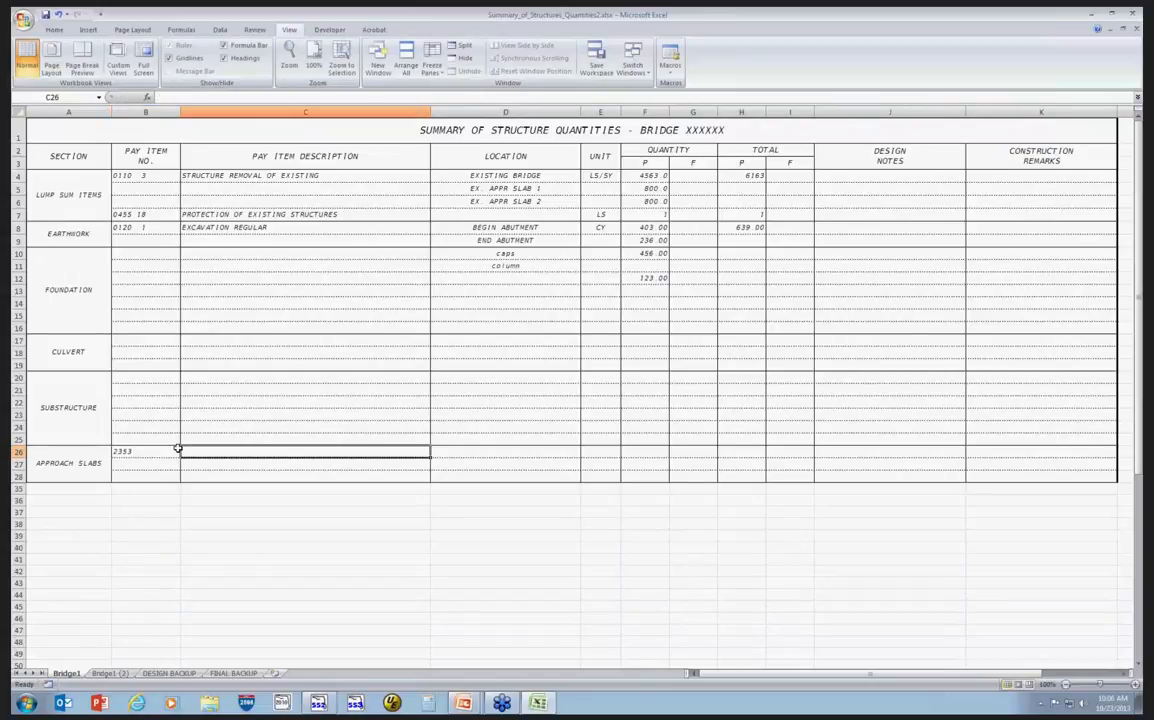
Enter pay item number 0415 and description jhdlfdjsk in the first approach slabs row.
left_click(148, 452)
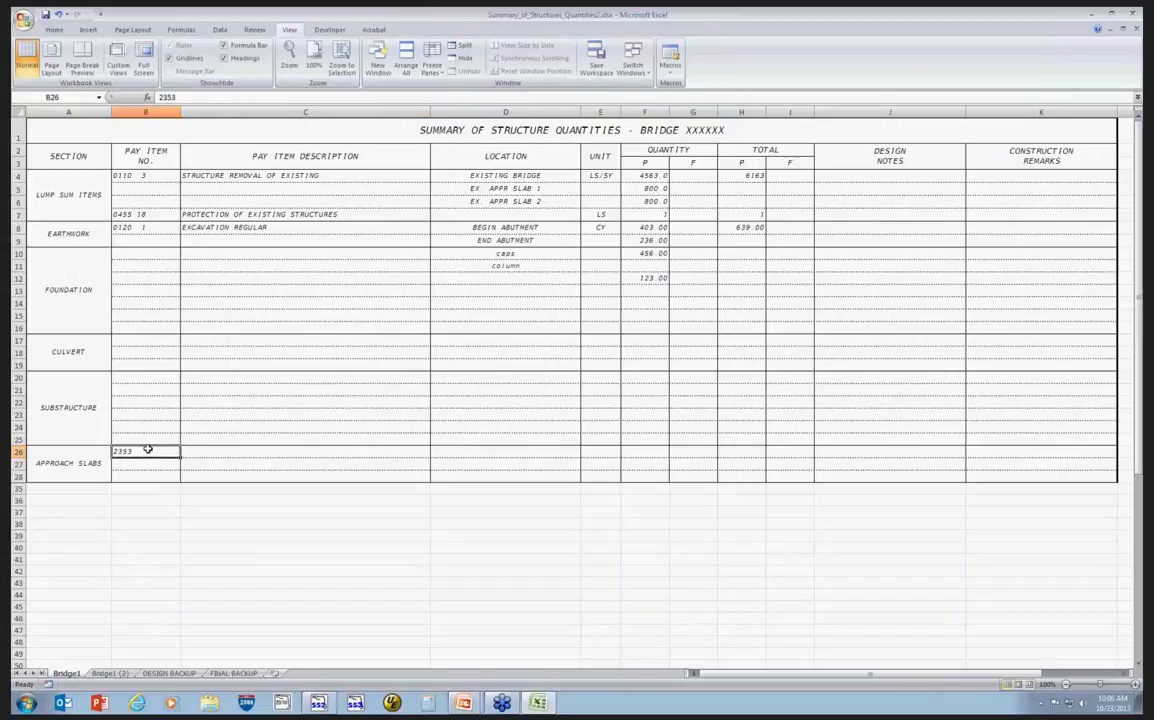
type("0415")
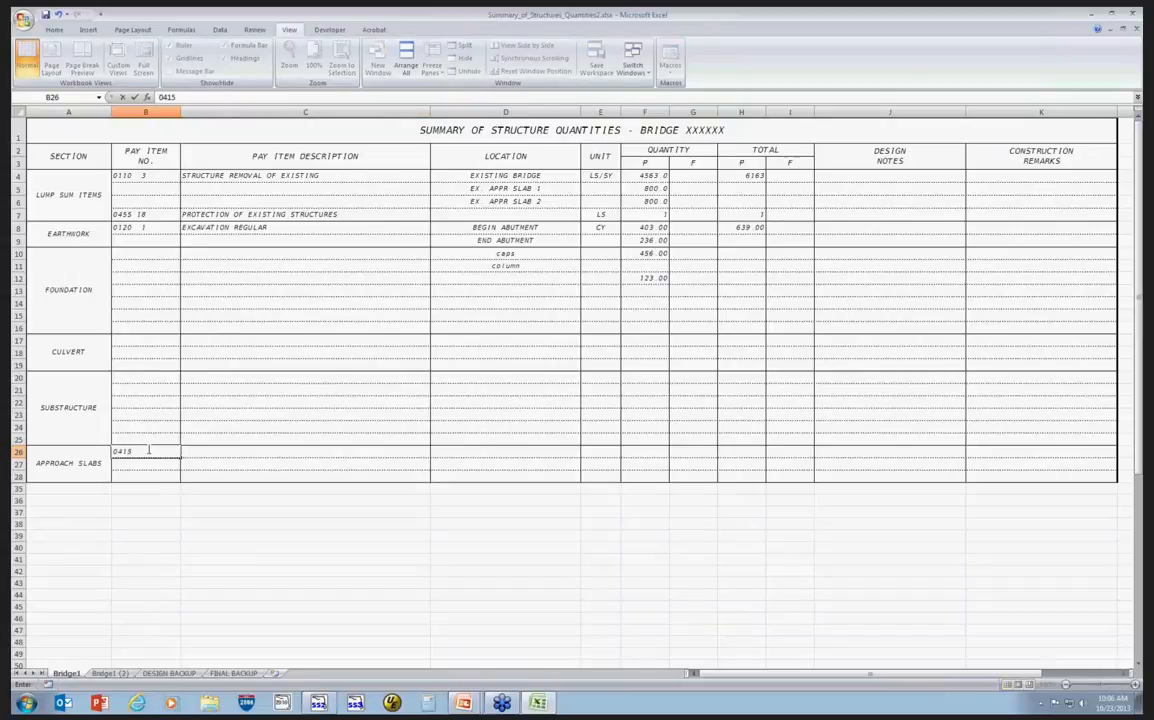
key("Tab")
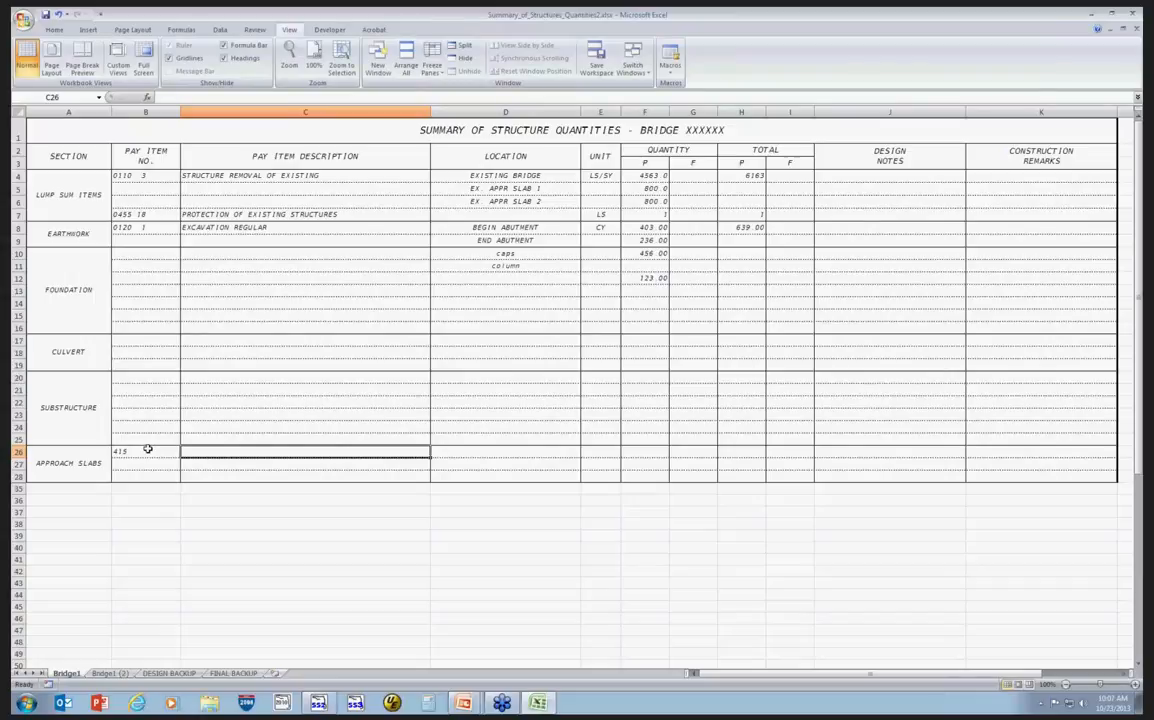
type("jhdlfdjsk")
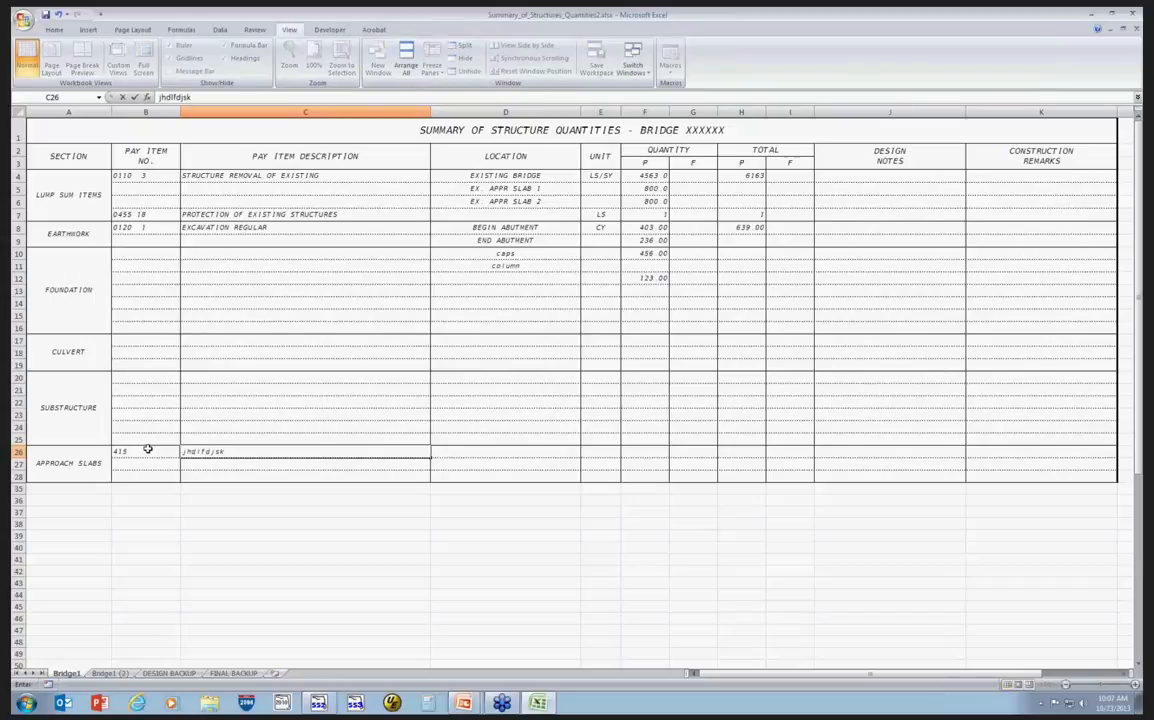
key("Tab")
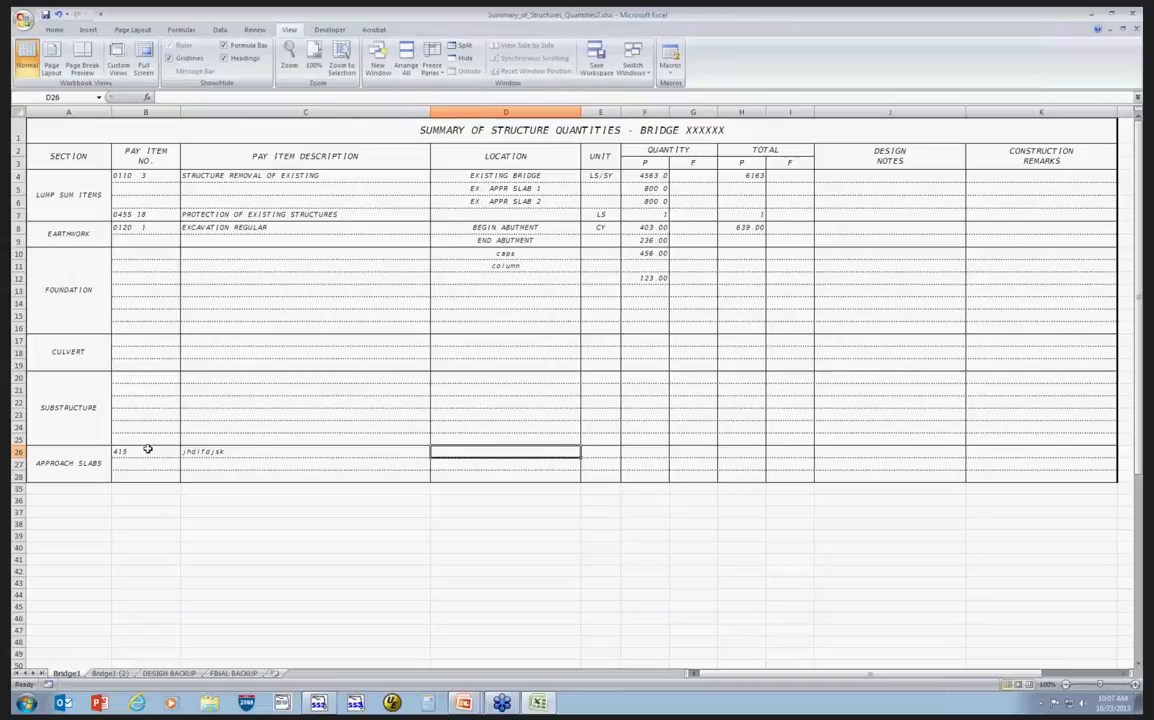
Set that row's location to 1 and its unit to LBS.
type("1")
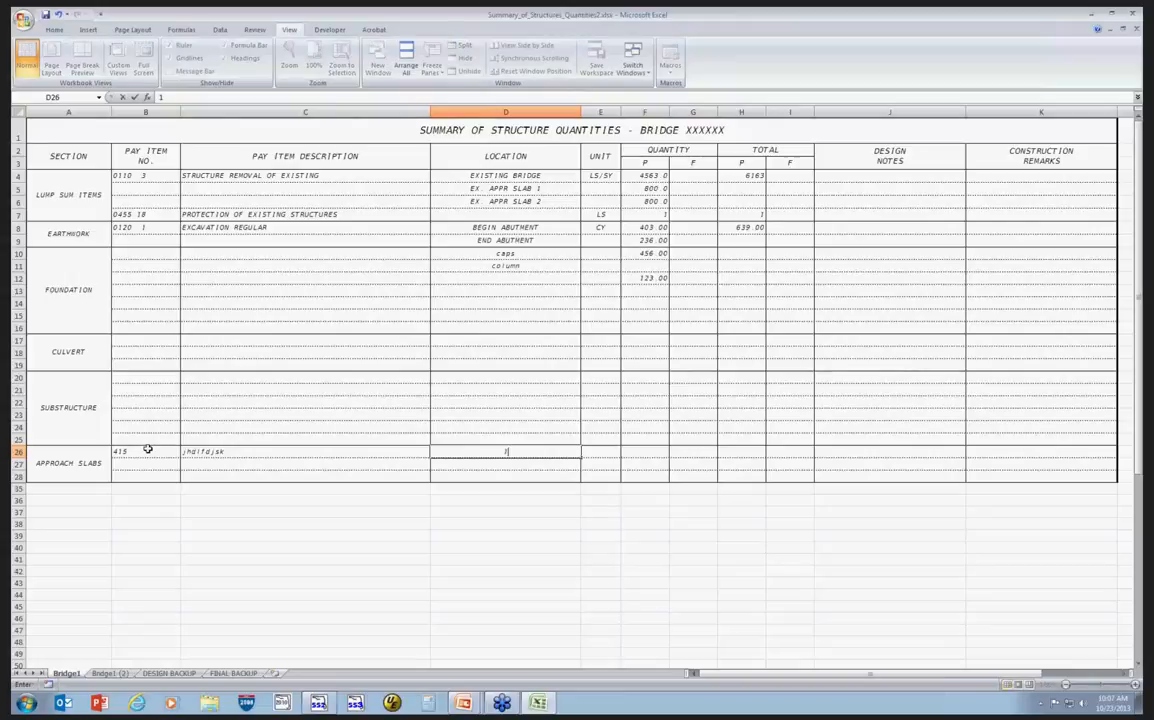
key("Tab")
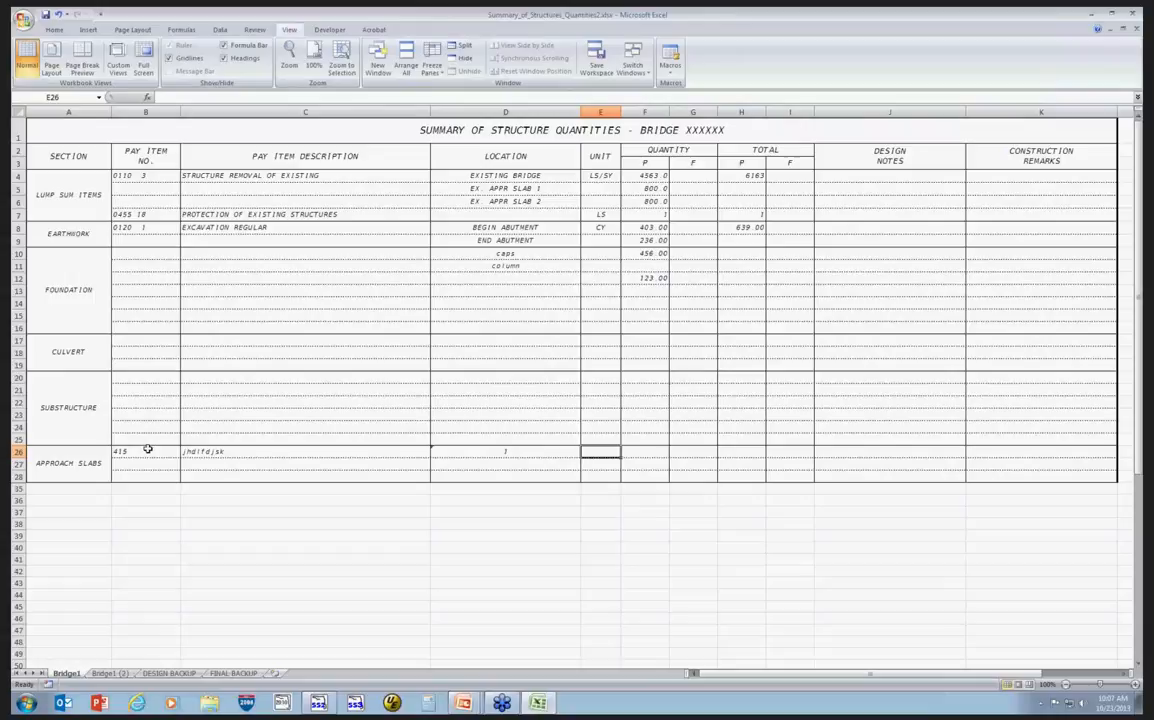
type("LBS")
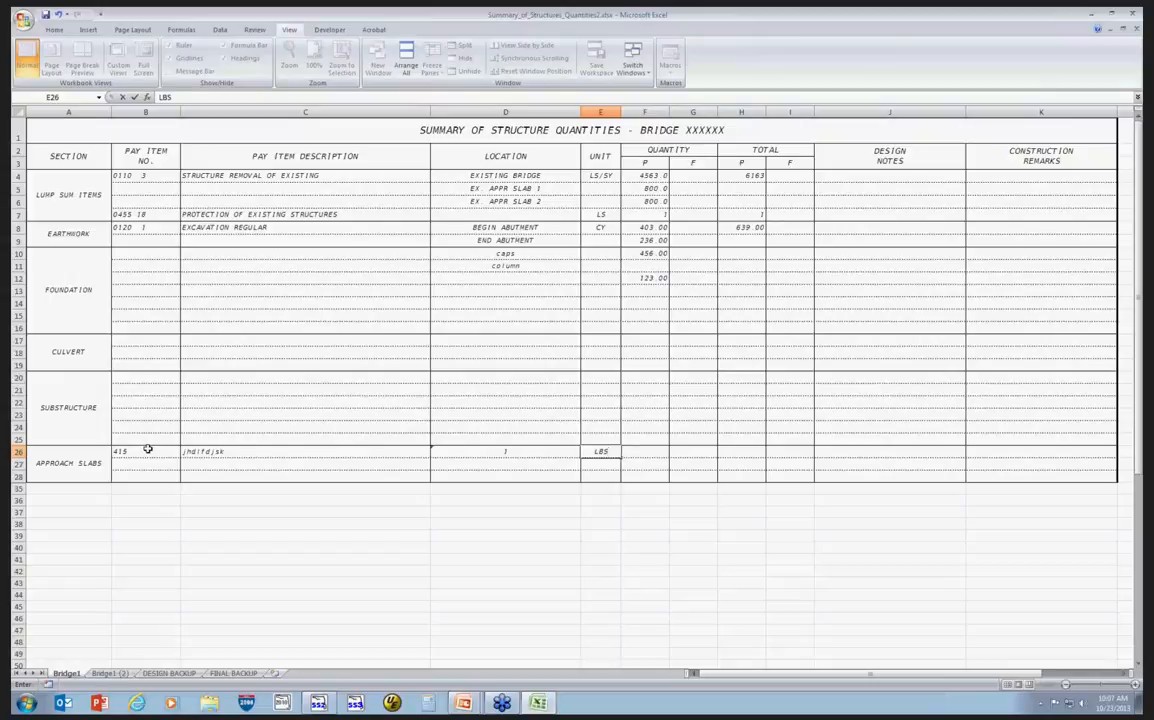
key("Tab")
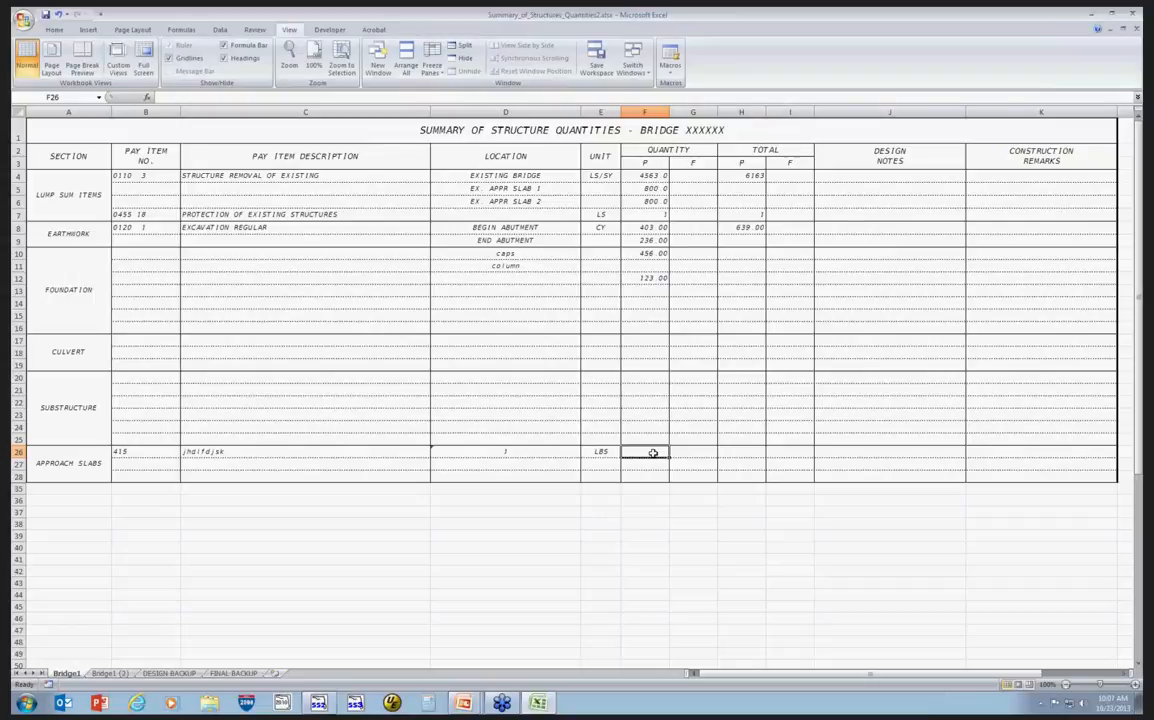
Enter quantities 435, 456 and 454 in the three approach slabs rows on Bridge1.
type("435")
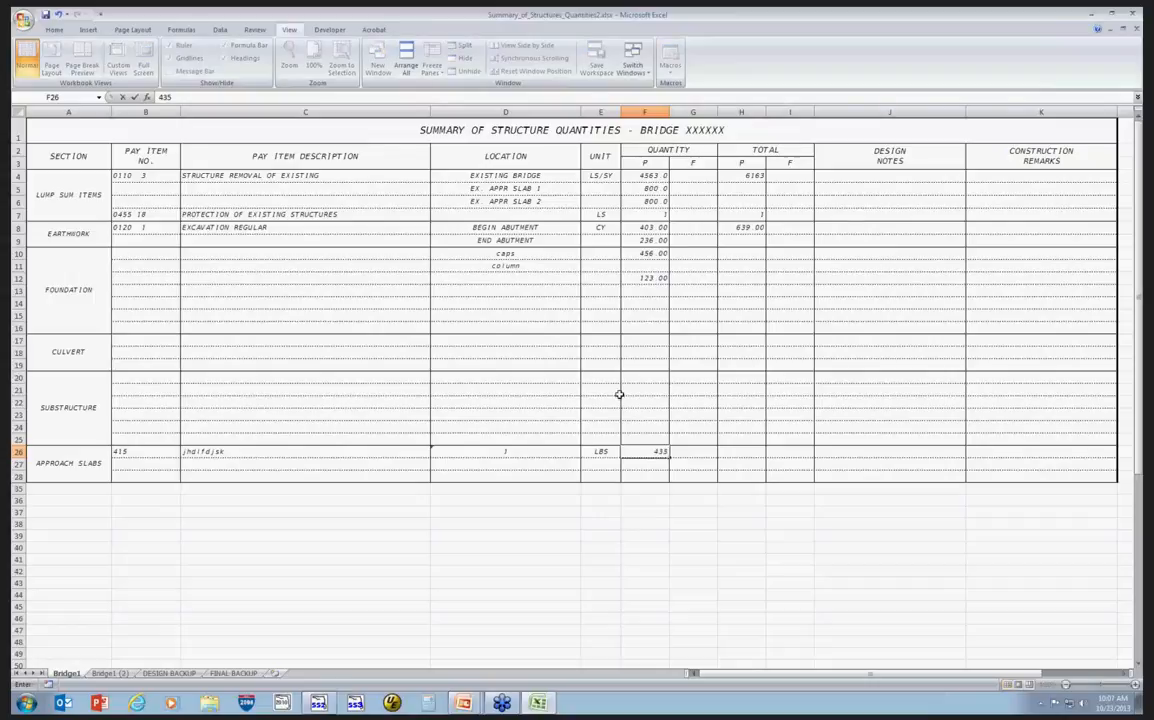
left_click(656, 463)
type("456")
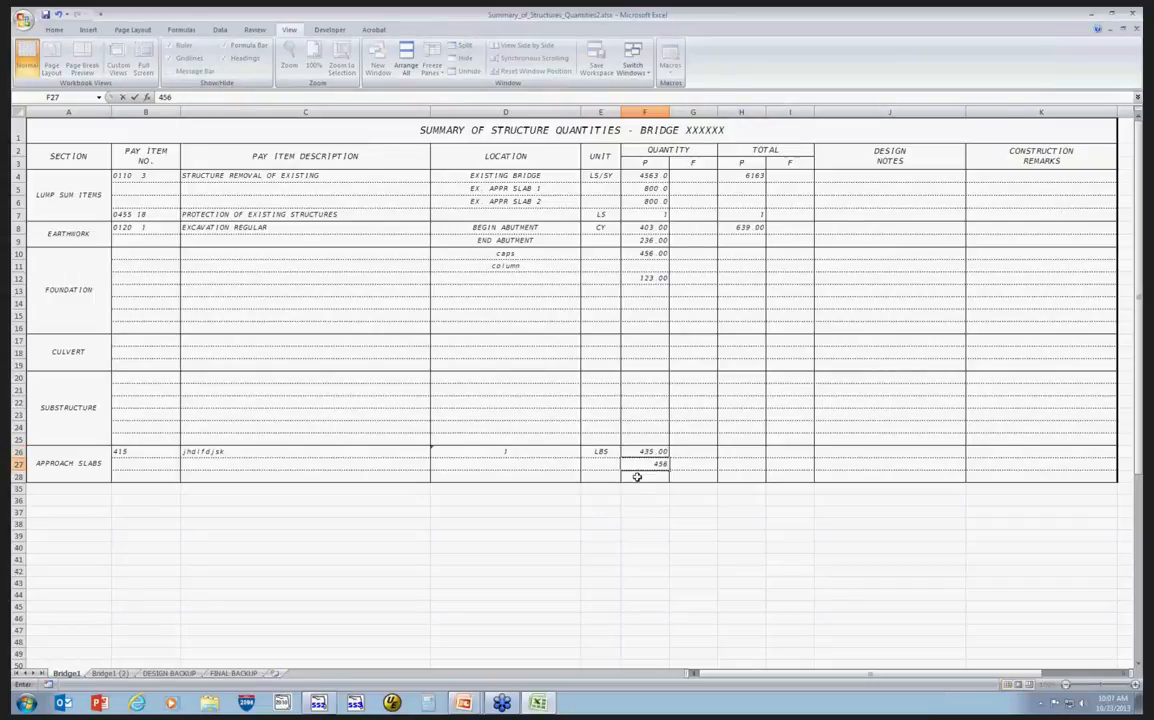
left_click(637, 477)
type("45")
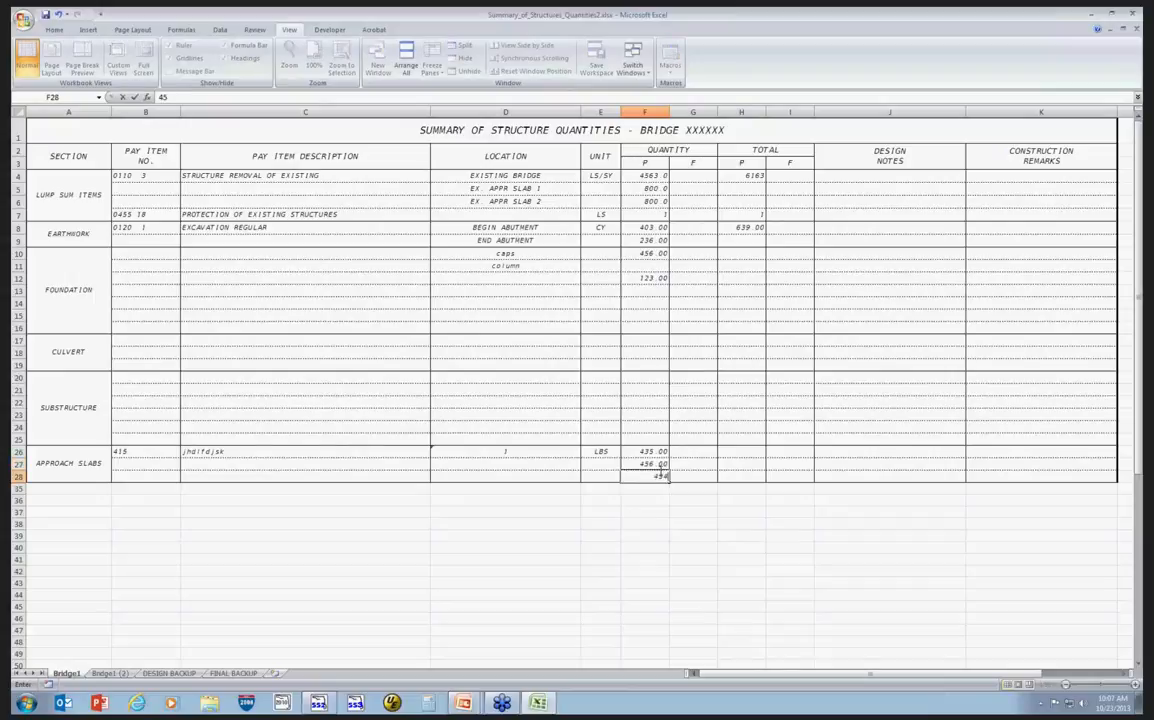
type("4")
Set the locations of the second and third approach slabs rows to 2 and 3.
left_click(524, 463)
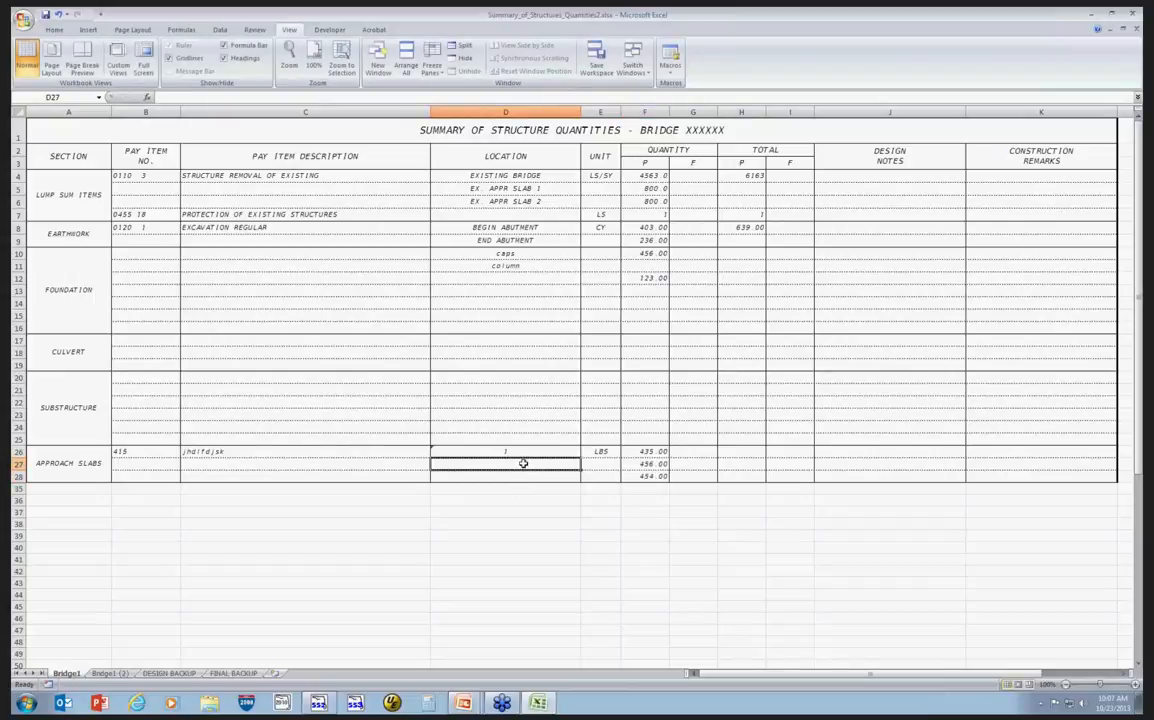
type("2")
left_click(510, 476)
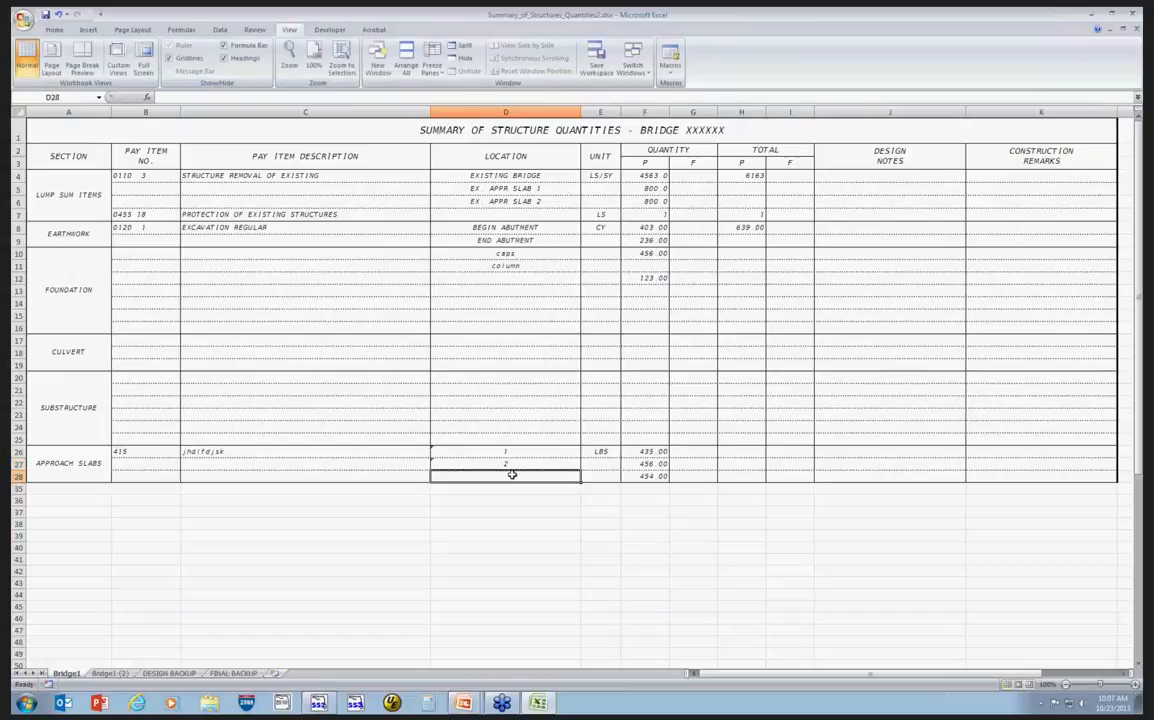
type("3")
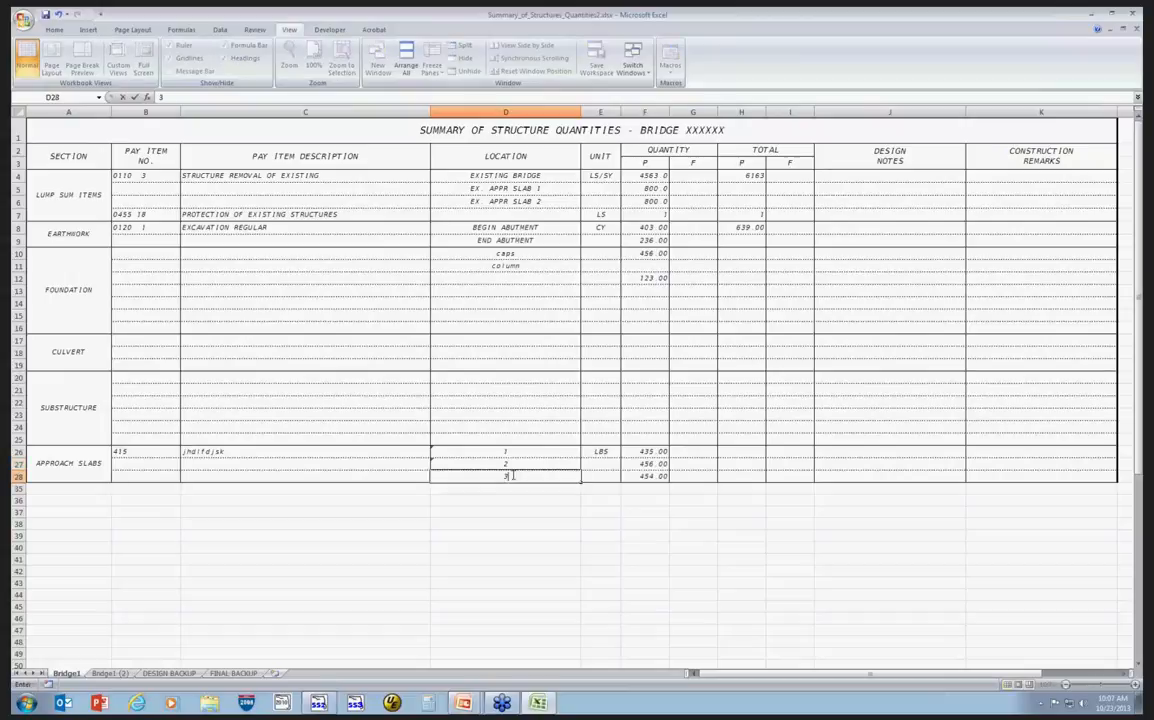
Copy the first approach slabs row's pay item, description, location and unit from Bridge1 into row 4 of Bridge1 (2).
left_click(112, 674)
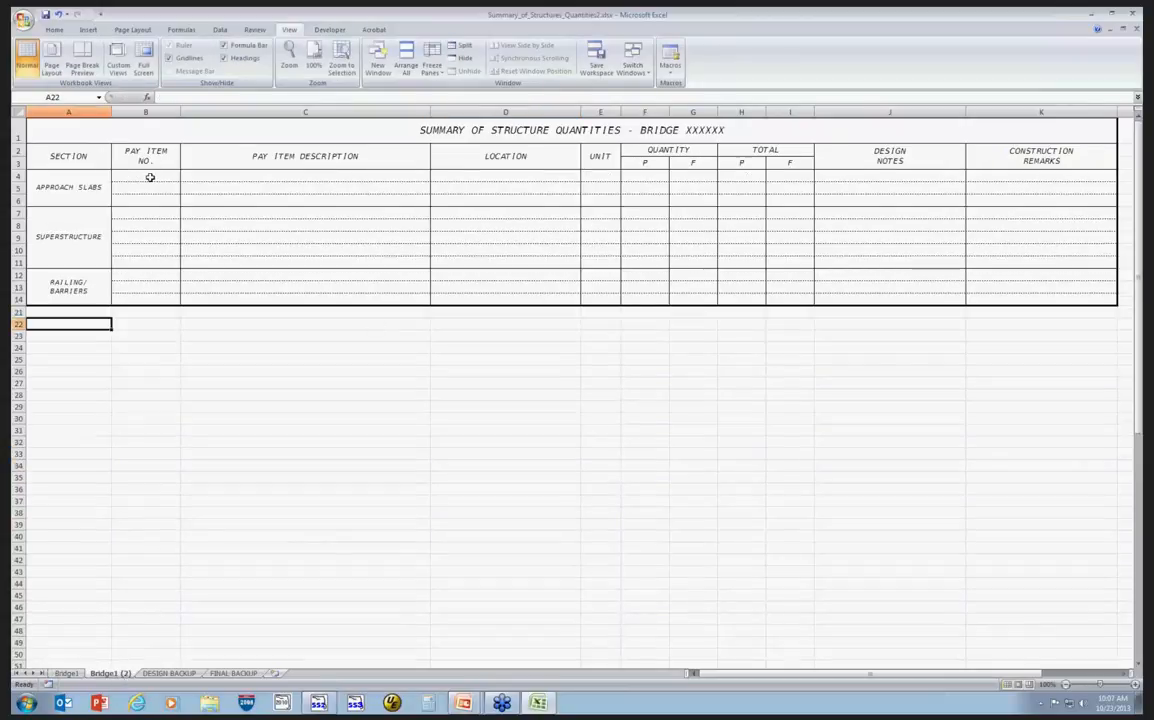
left_click(67, 672)
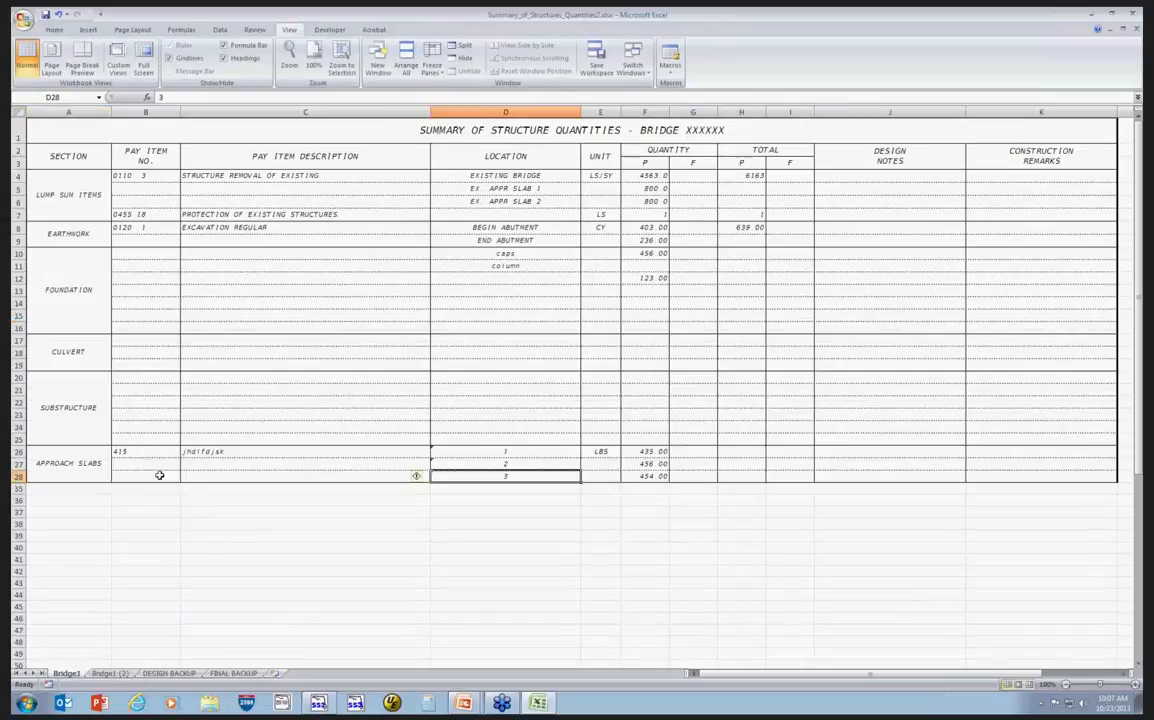
left_click(155, 455)
left_click_drag(155, 455, 256, 455)
left_click_drag(467, 454, 598, 452)
right_click(599, 453)
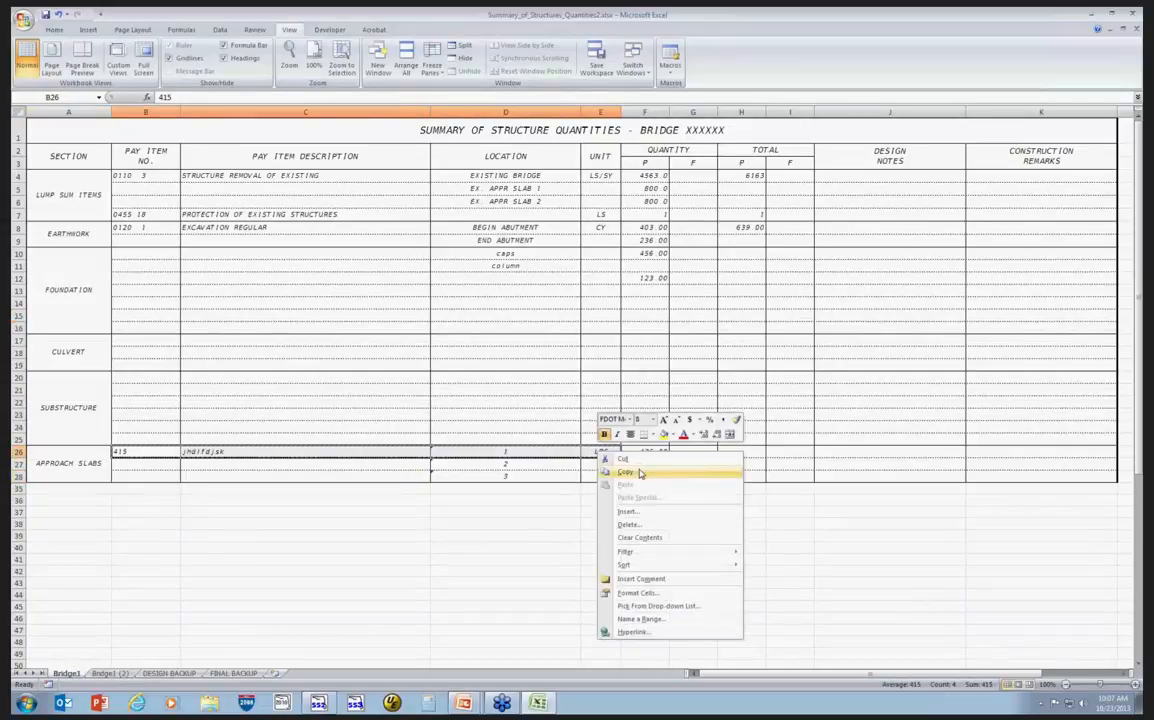
left_click(634, 471)
left_click(111, 673)
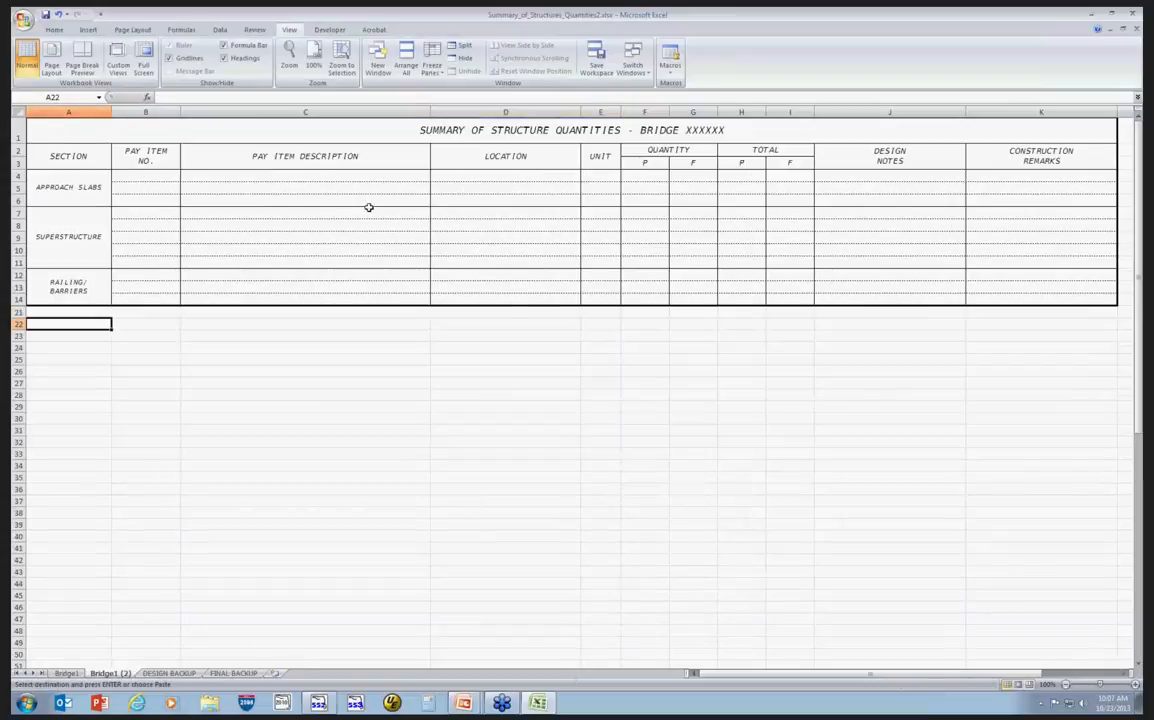
left_click(136, 175)
right_click(143, 176)
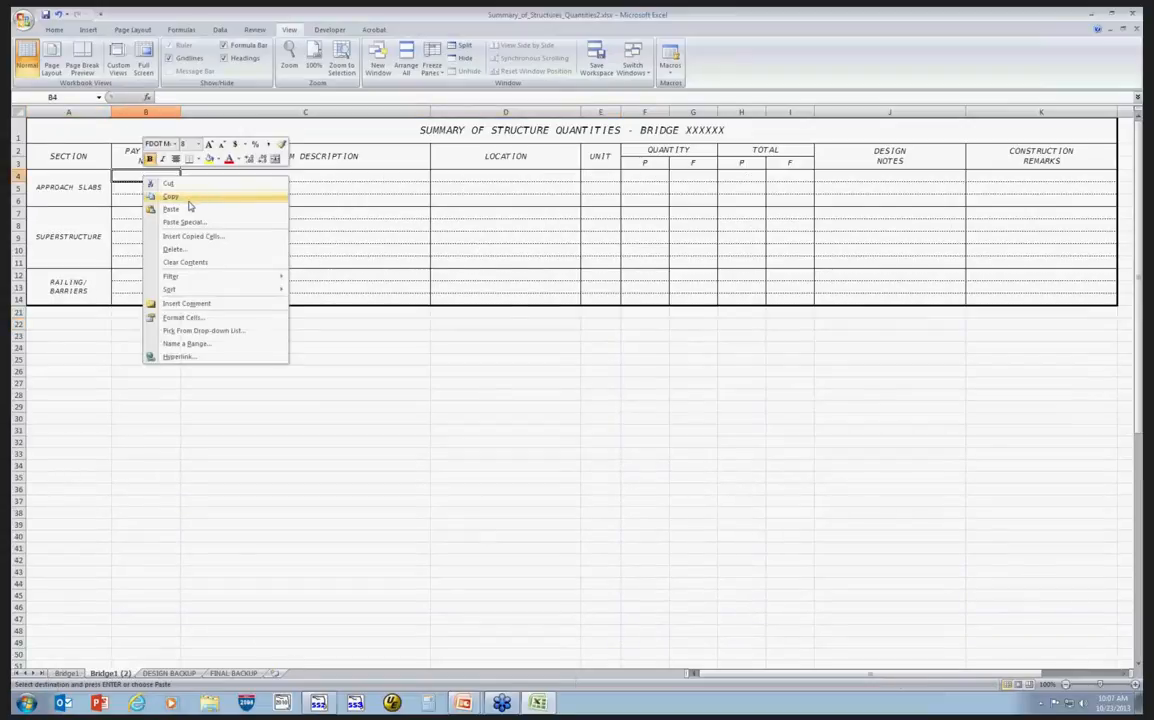
left_click(190, 221)
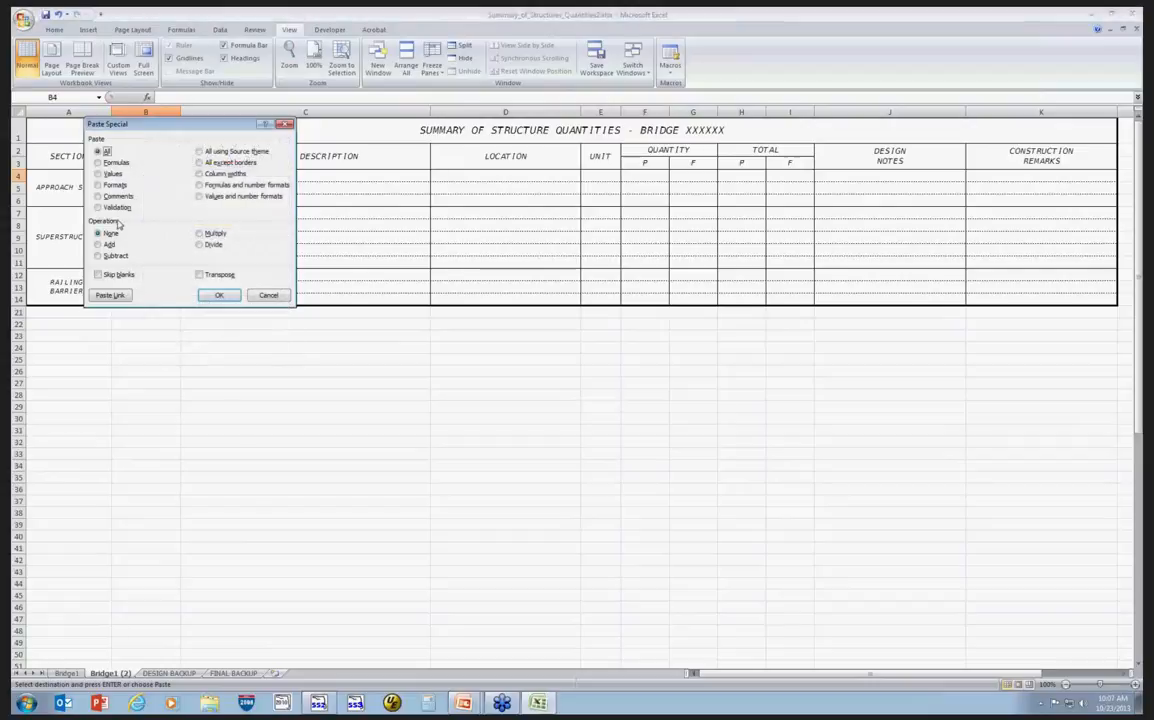
left_click(98, 174)
left_click(221, 295)
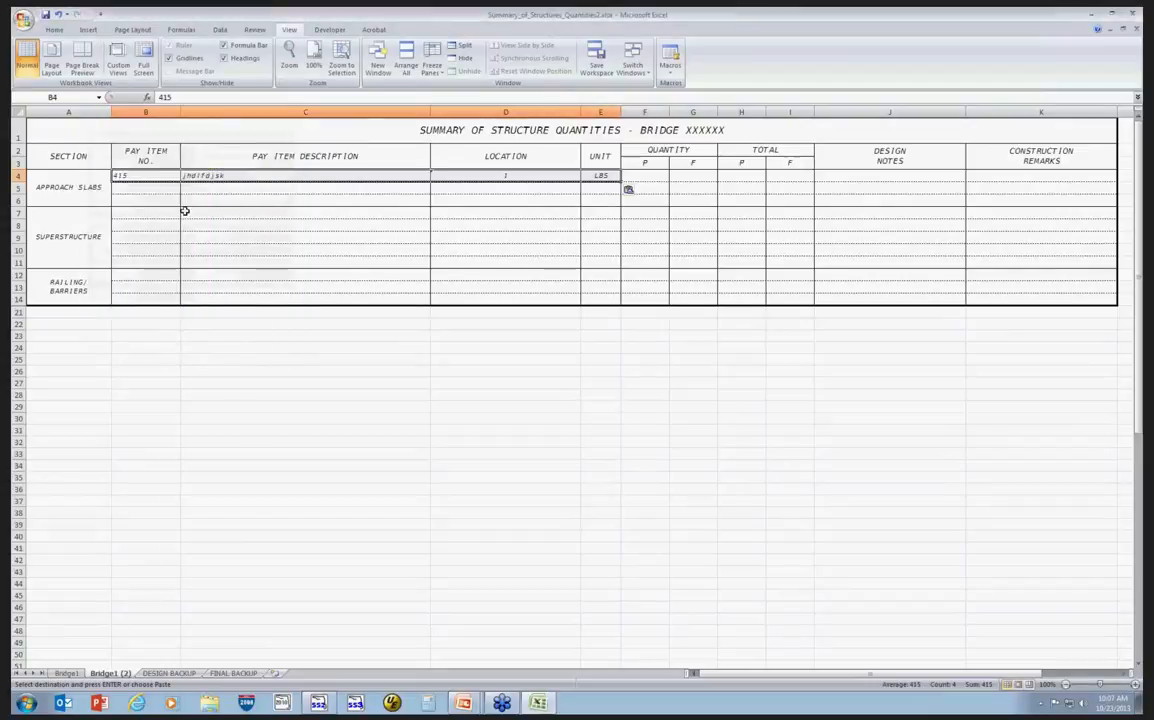
Append (CONT'D) to the pay item description in row 4 of Bridge1 (2).
left_click(248, 176)
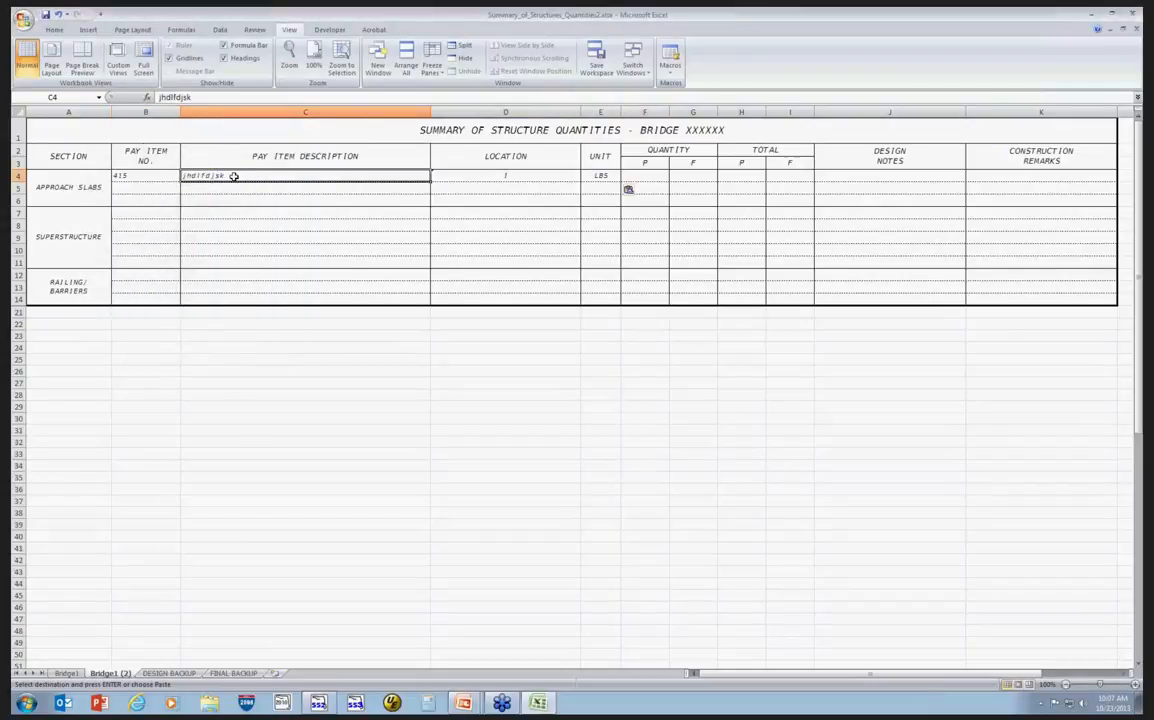
double_click(234, 176)
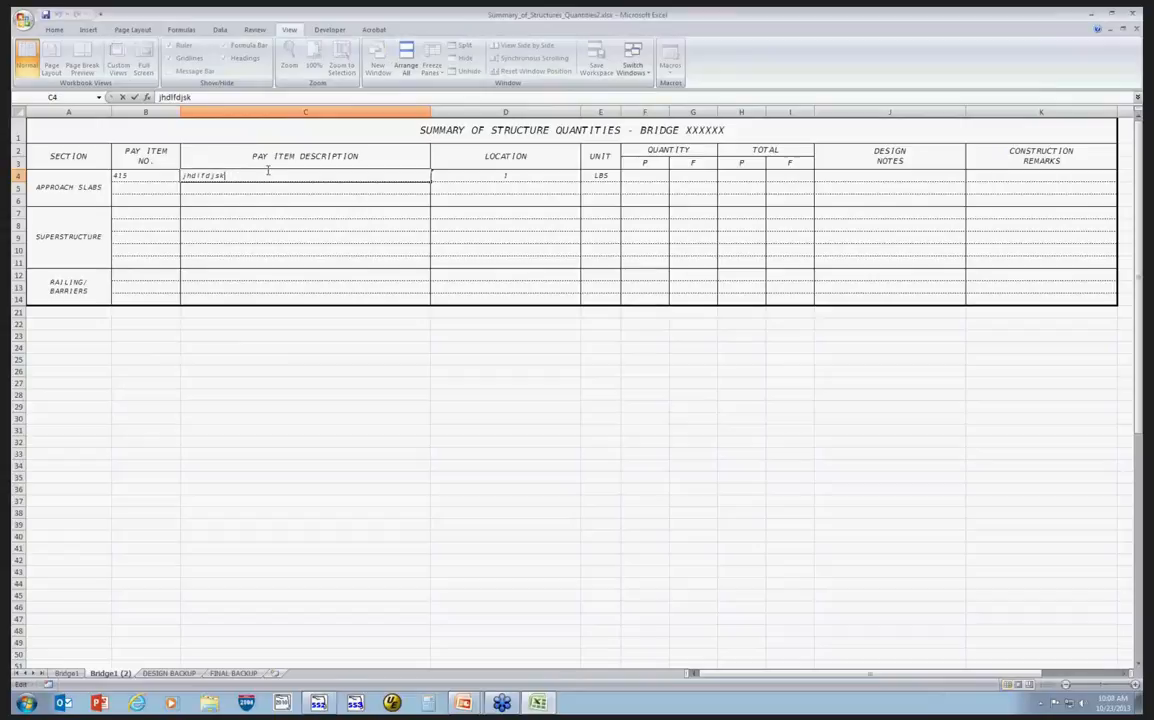
type("(")
type("/c")
key("BackSpace")
key("BackSpace")
type("CONT'D)")
Set that row's location to 4 and its quantity to 456.
left_click(520, 176)
type("4")
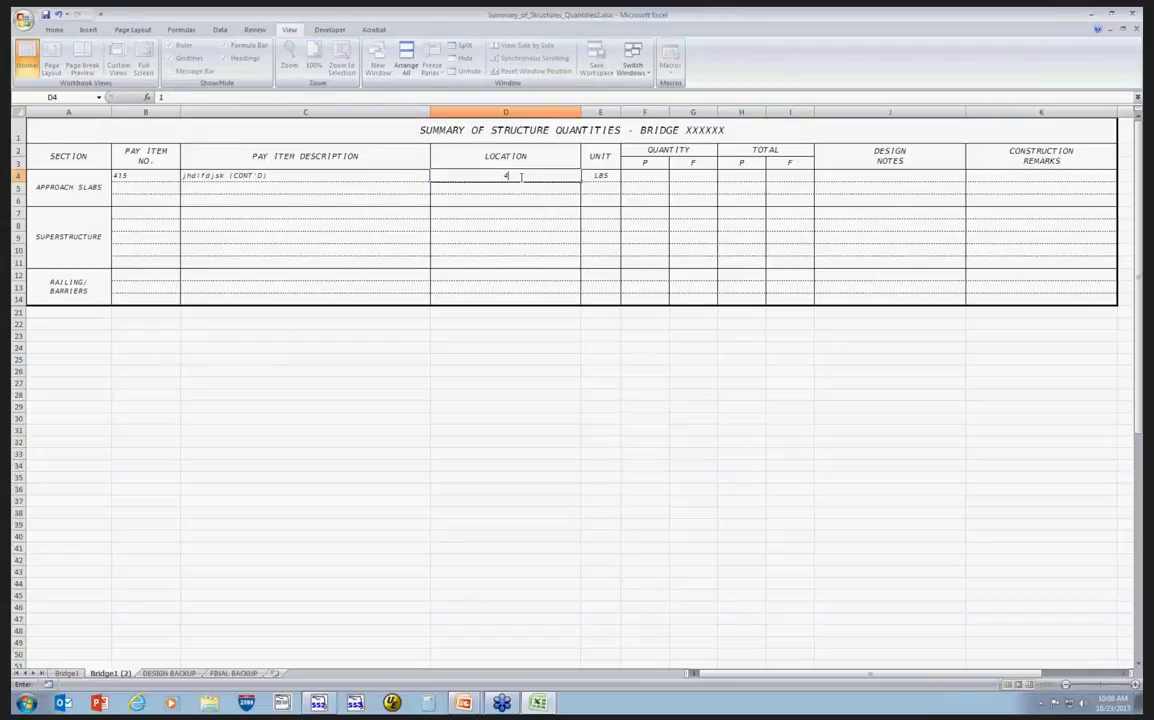
left_click(636, 177)
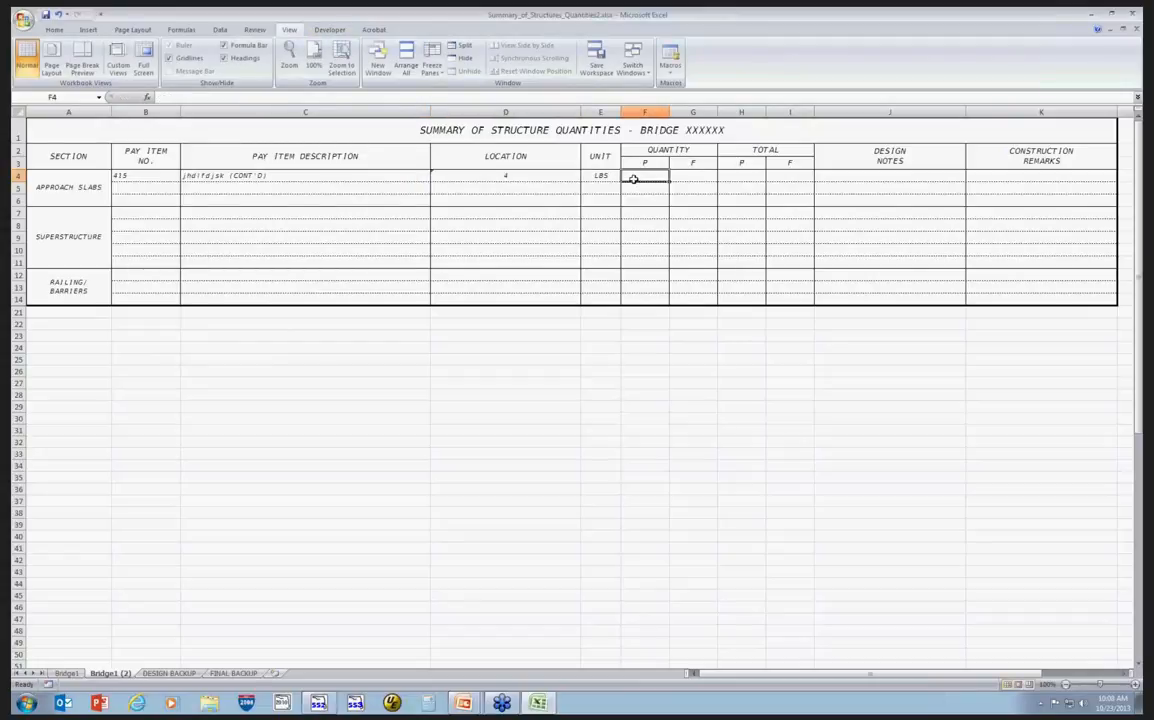
type("456")
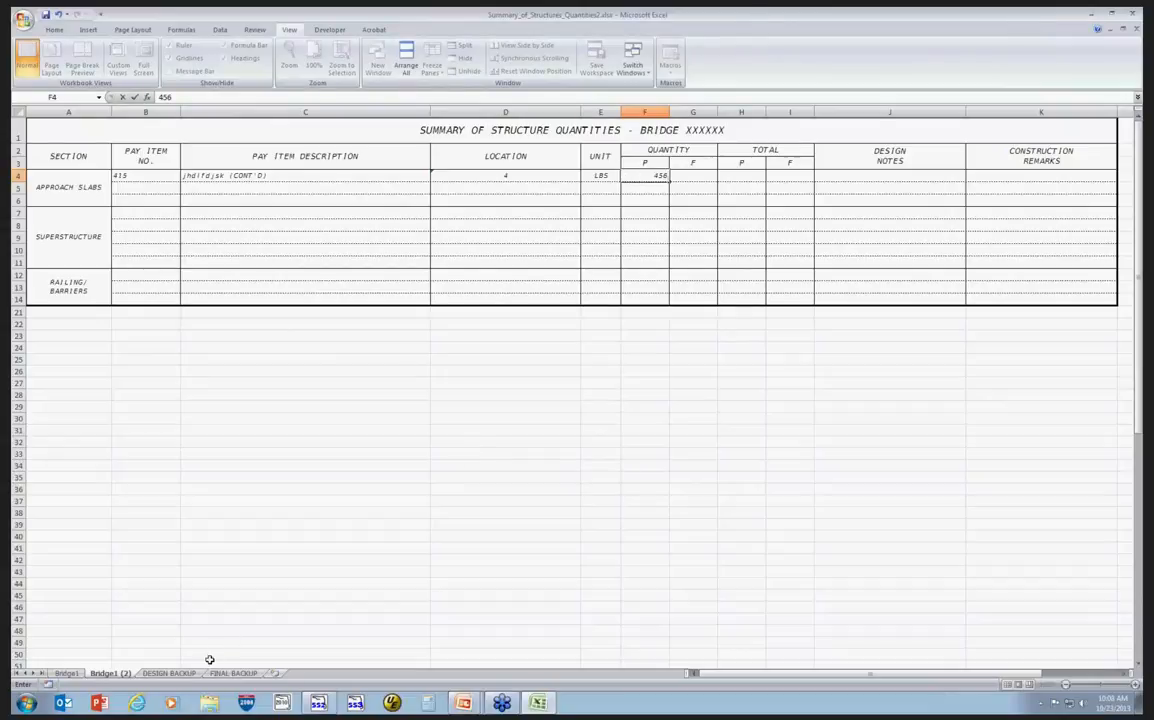
left_click(444, 562)
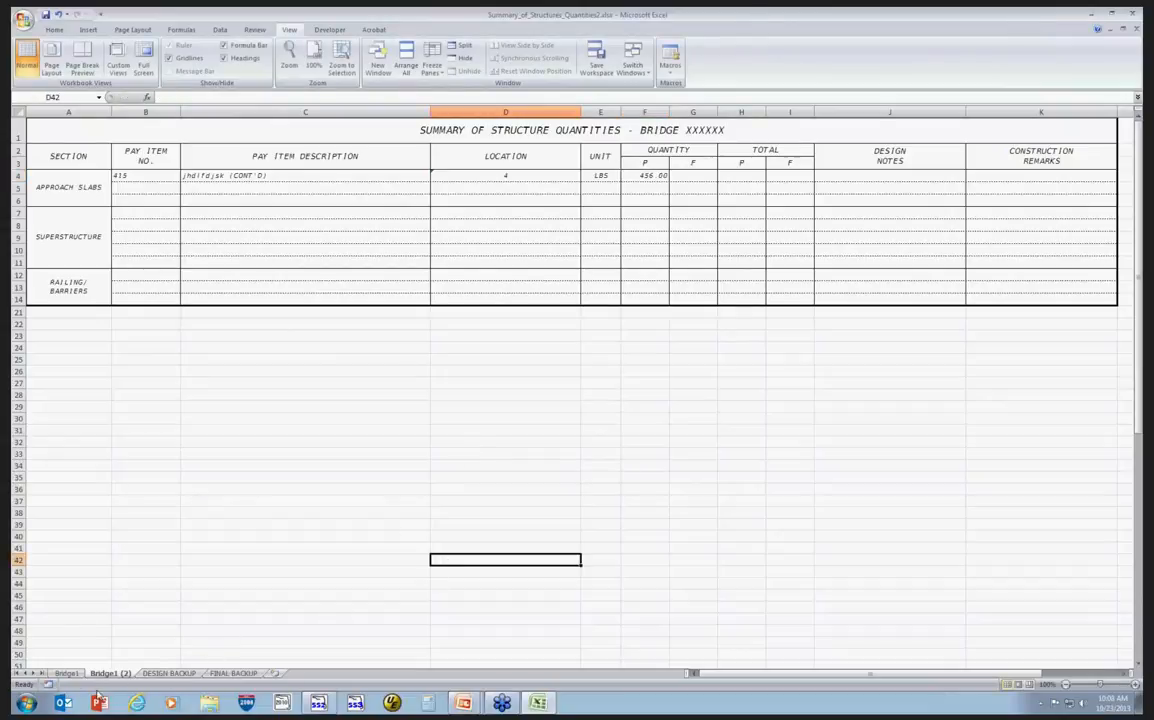
In Bridge1 H26, enter a SUM total of F26:F28 plus cell F4 from Bridge1 (2).
left_click(66, 673)
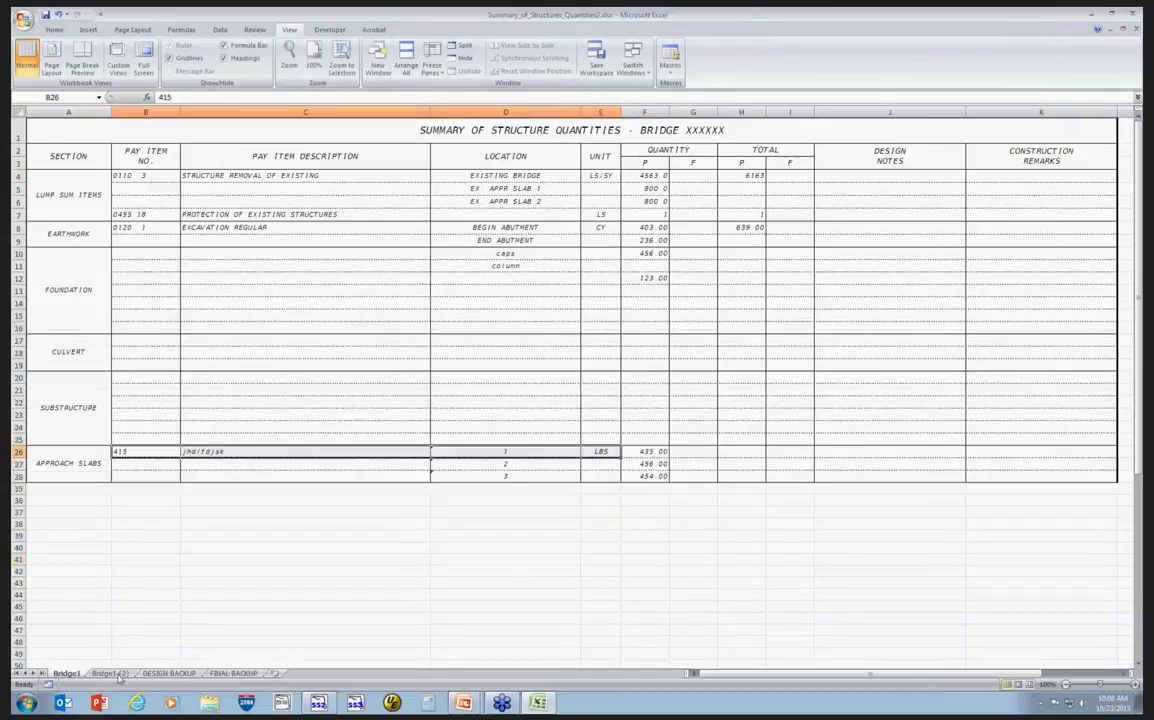
left_click(738, 452)
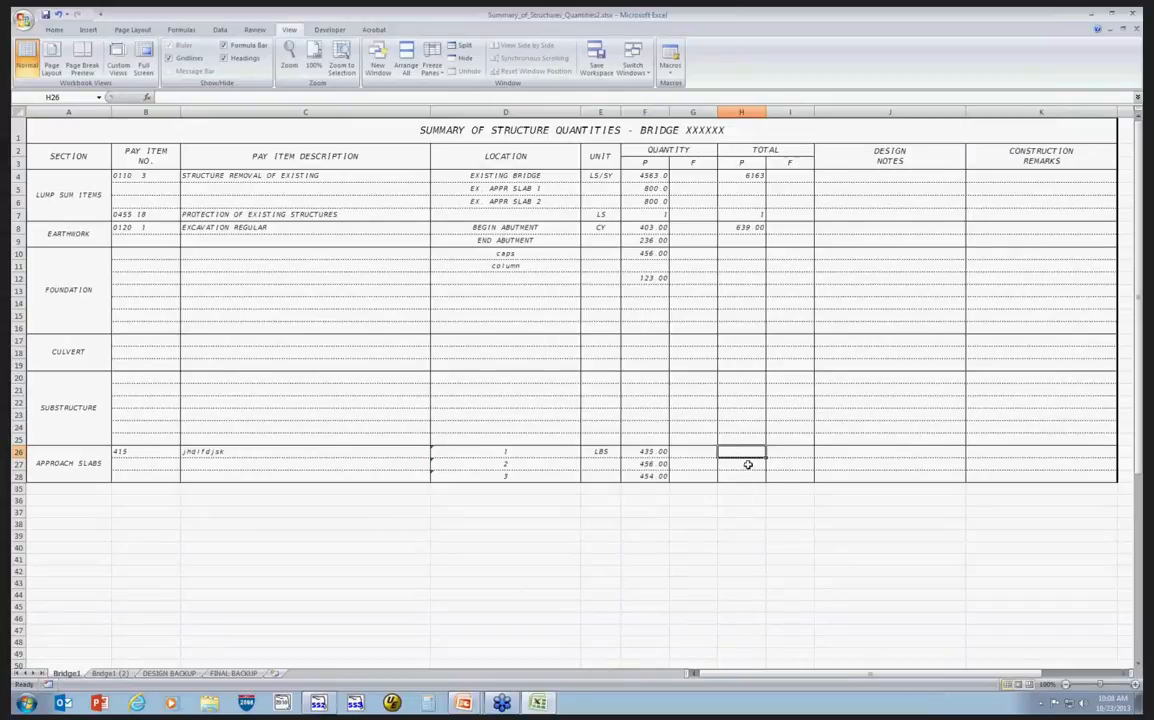
type("=s")
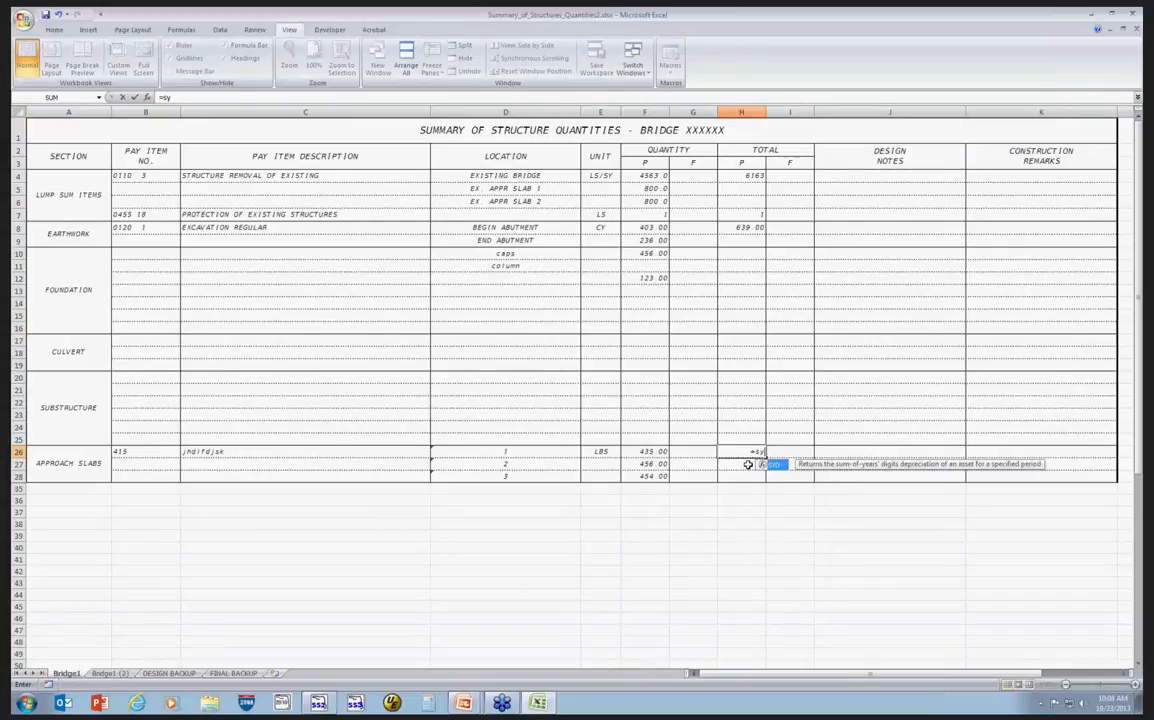
type("um")
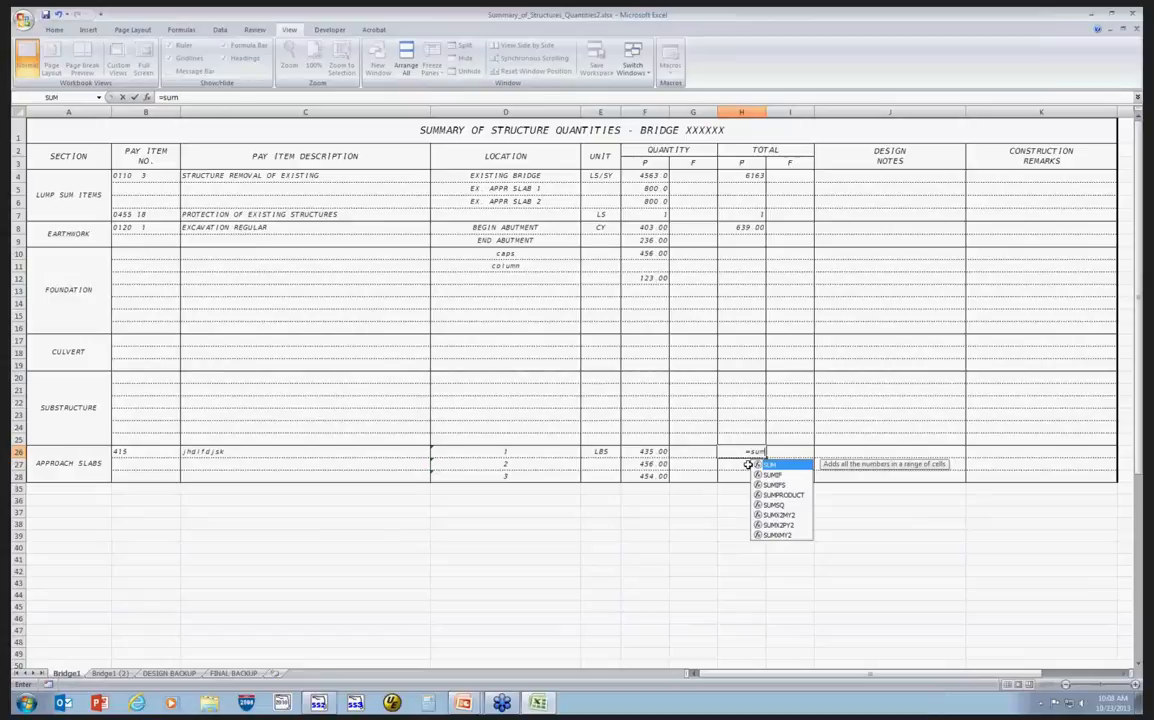
type("(")
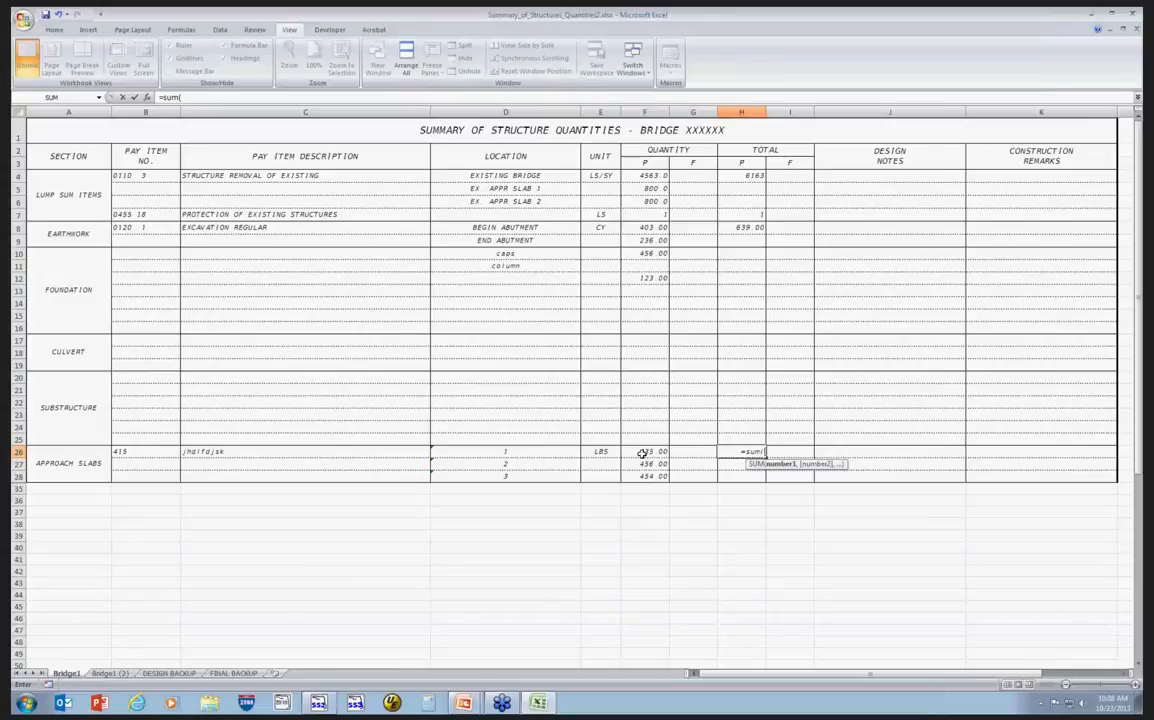
left_click_drag(642, 453, 645, 476)
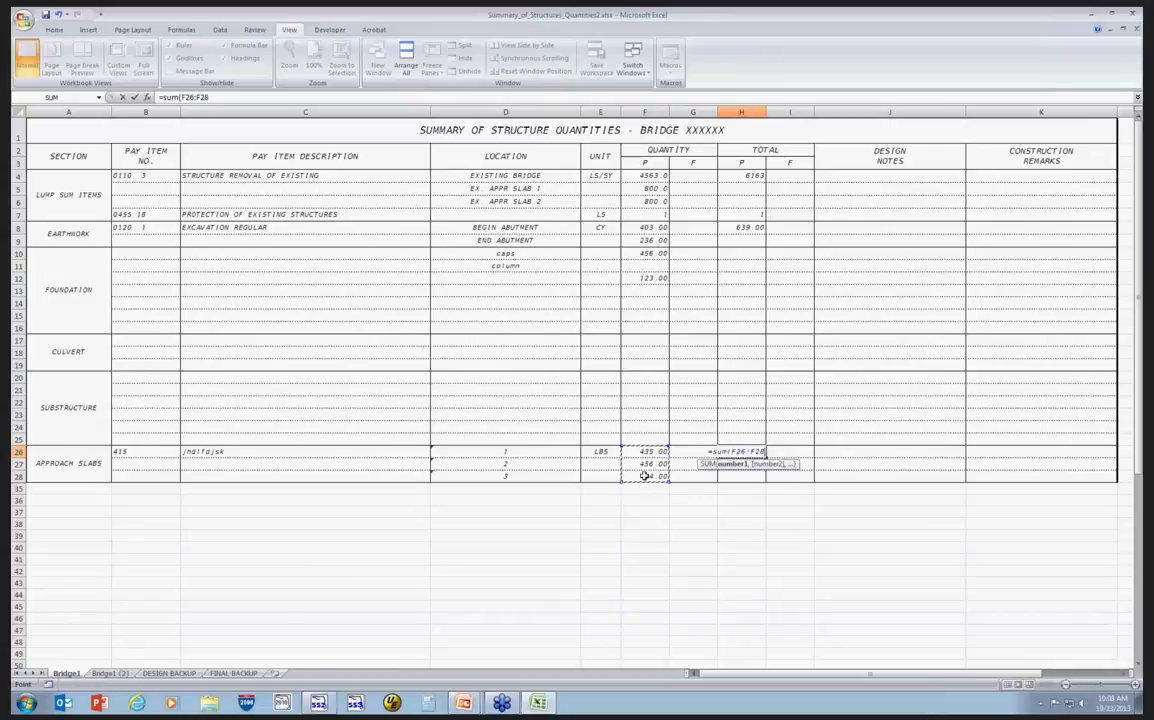
type("+")
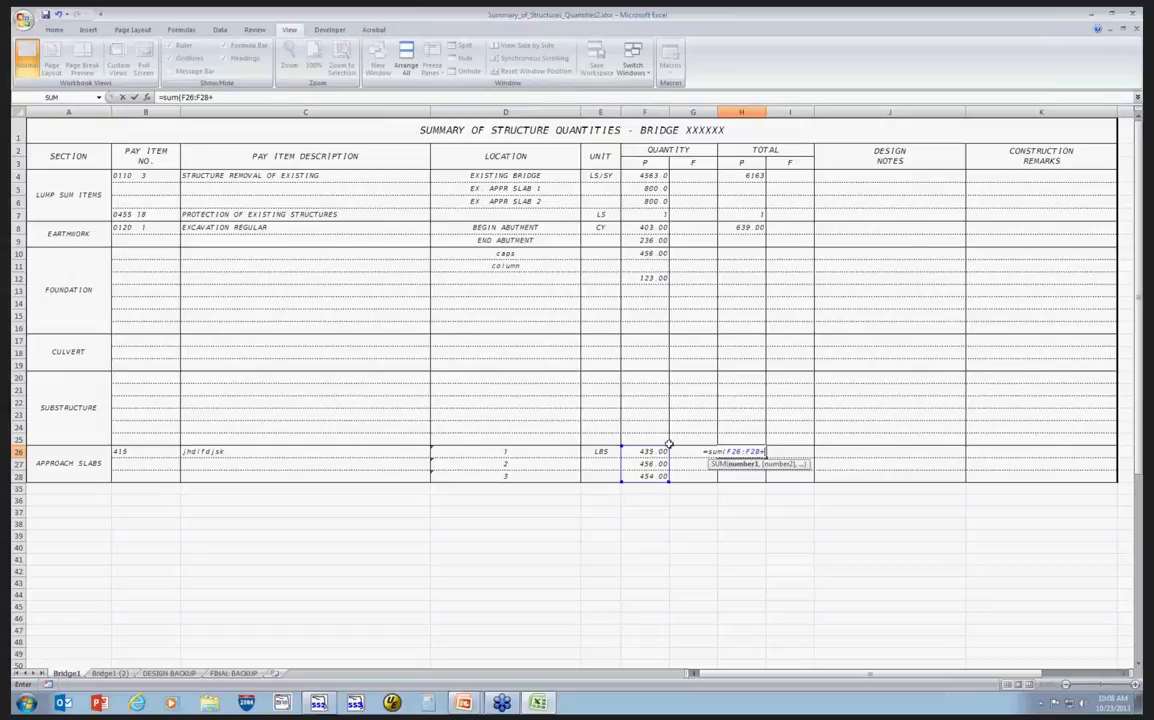
left_click(110, 673)
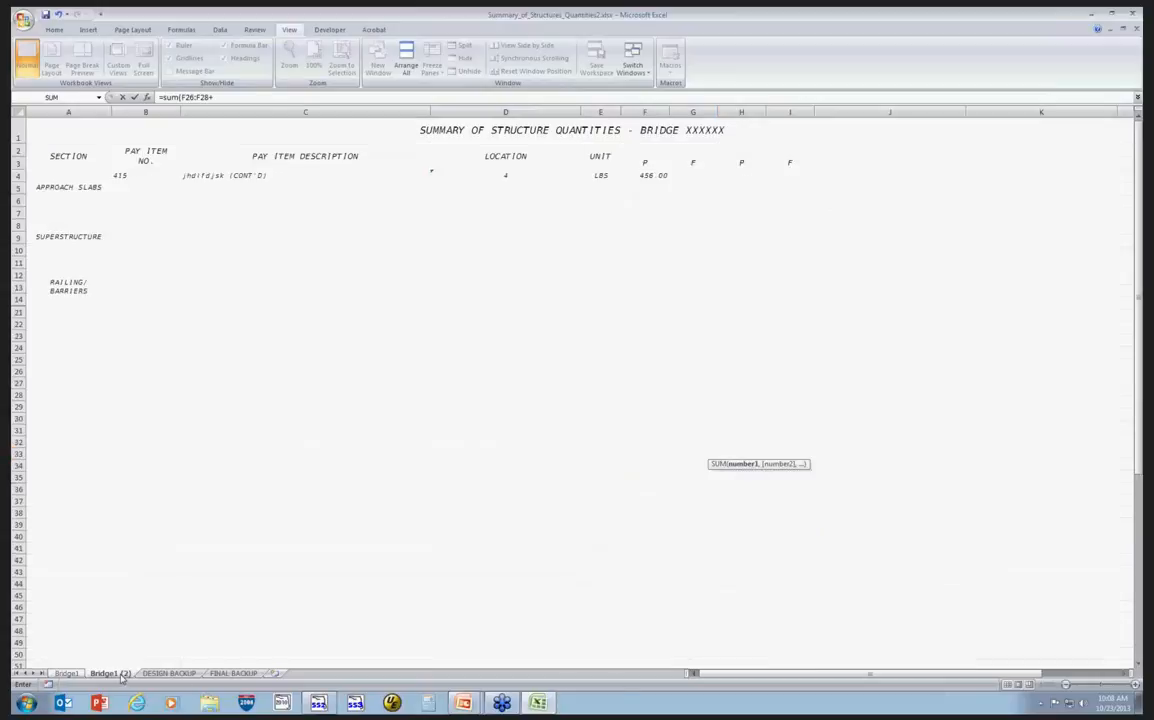
left_click(650, 176)
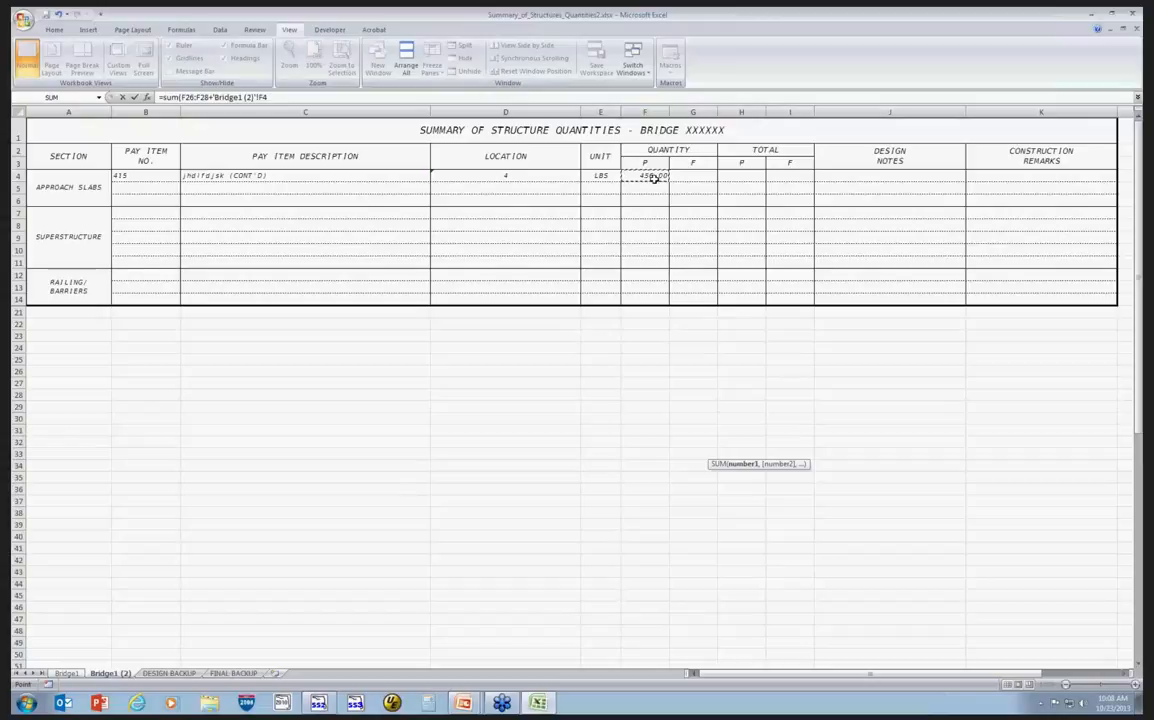
key("Return")
Compare the approach slabs quantities and total on Bridge1 with the continued row on Bridge1 (2).
left_click(741, 451)
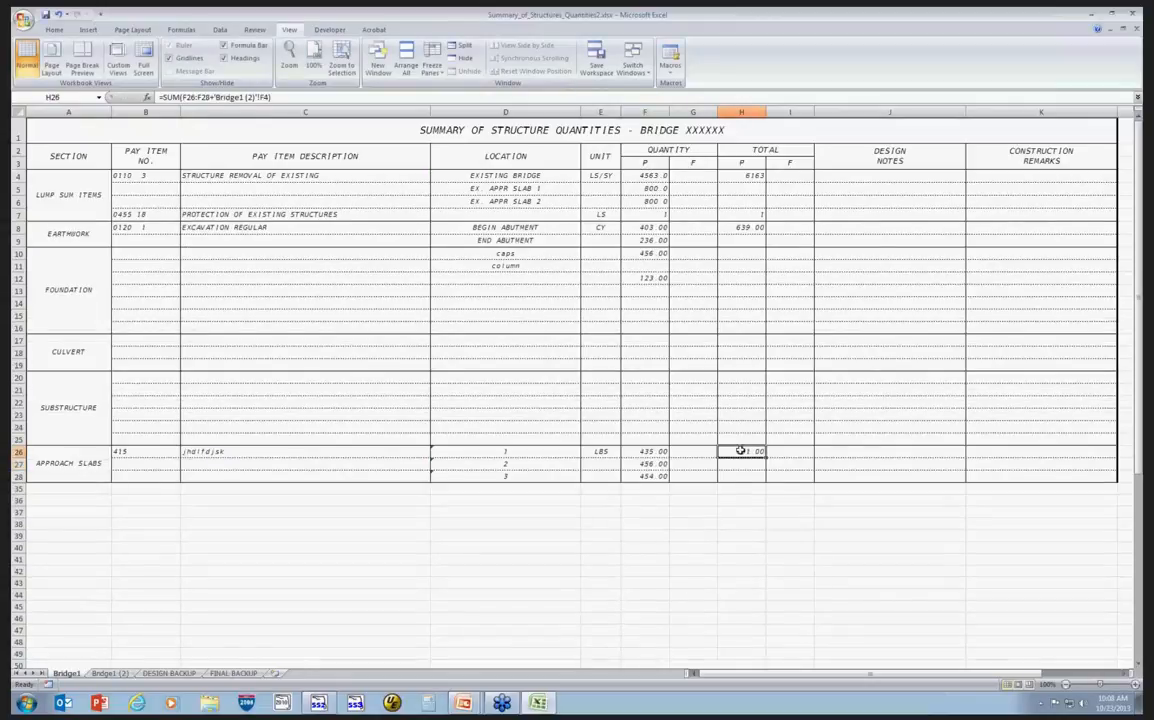
left_click(107, 673)
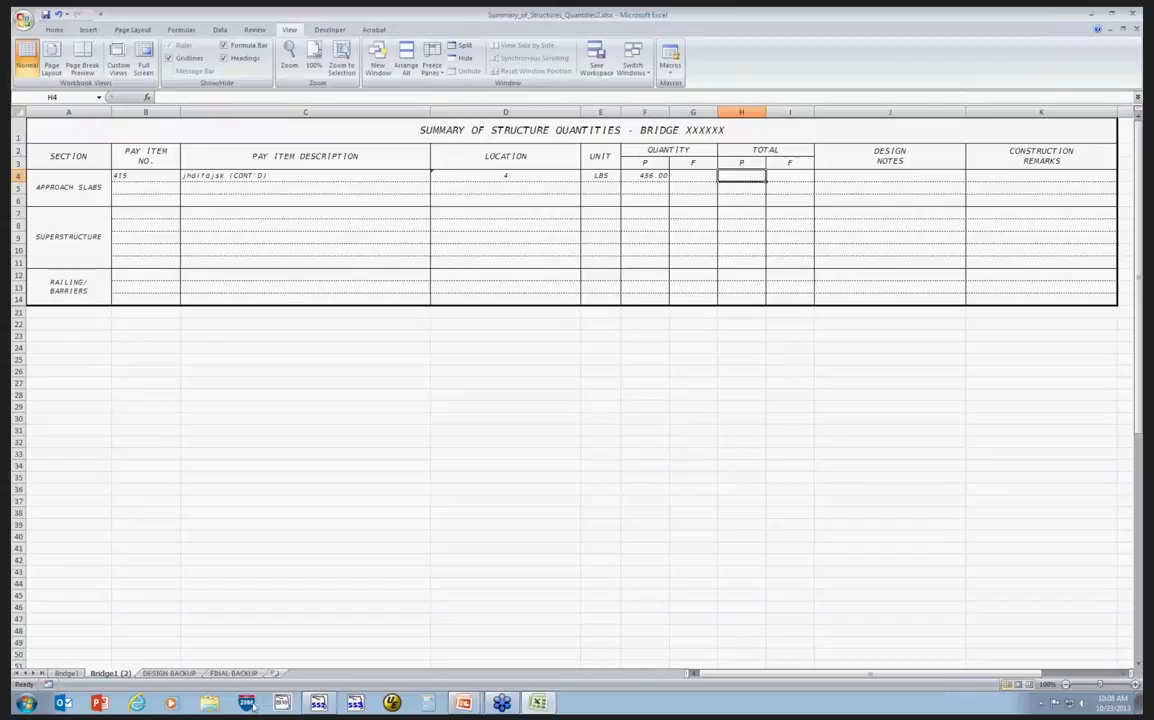
left_click(69, 674)
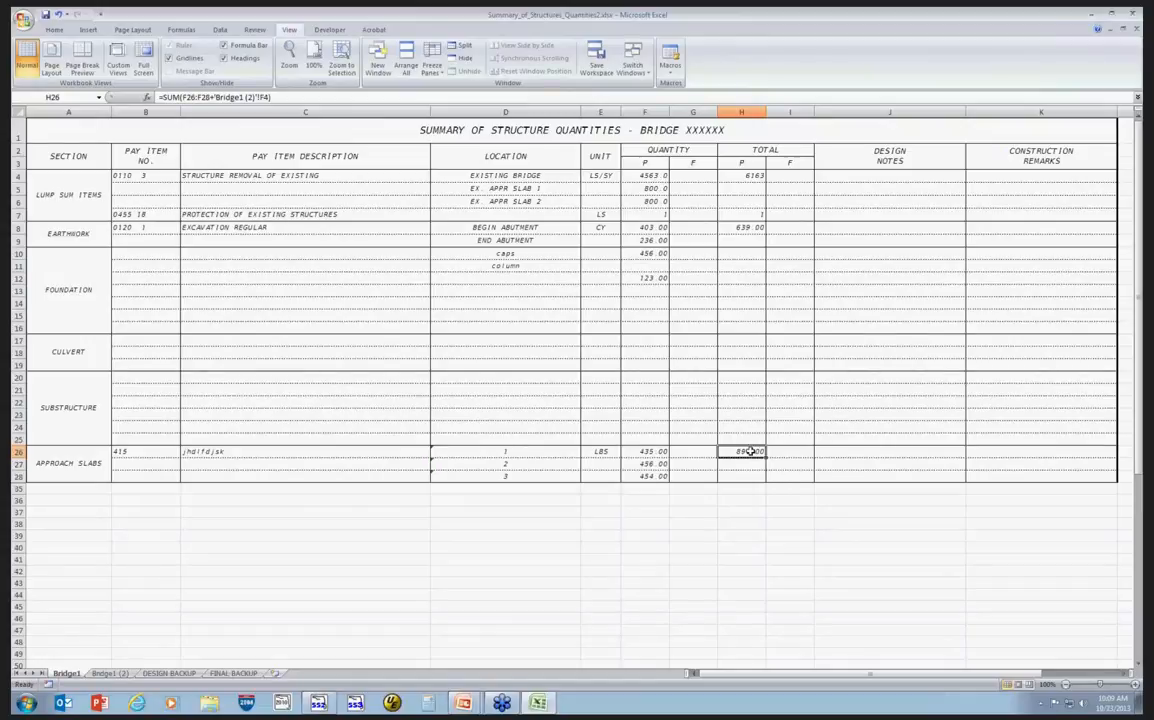
left_click(110, 674)
key("ctrl+Page_Up")
Wrap the F26:F28 range in parentheses inside the H26 total formula and accept the proposed correction.
double_click(741, 451)
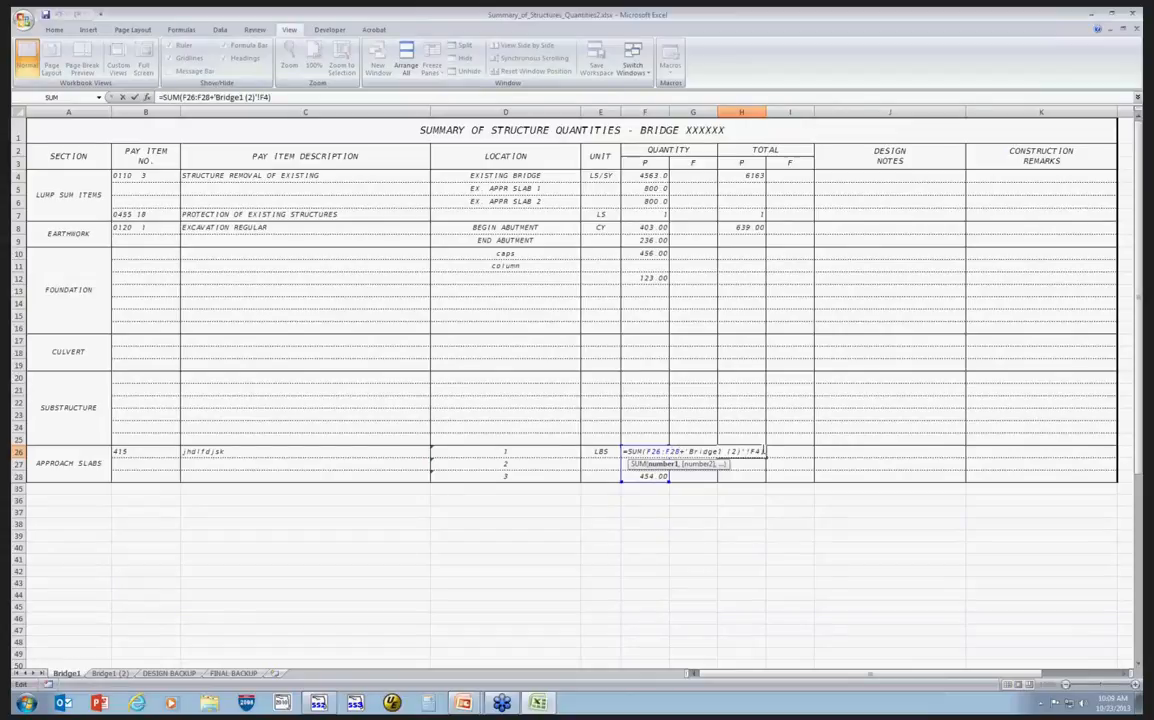
type(")")
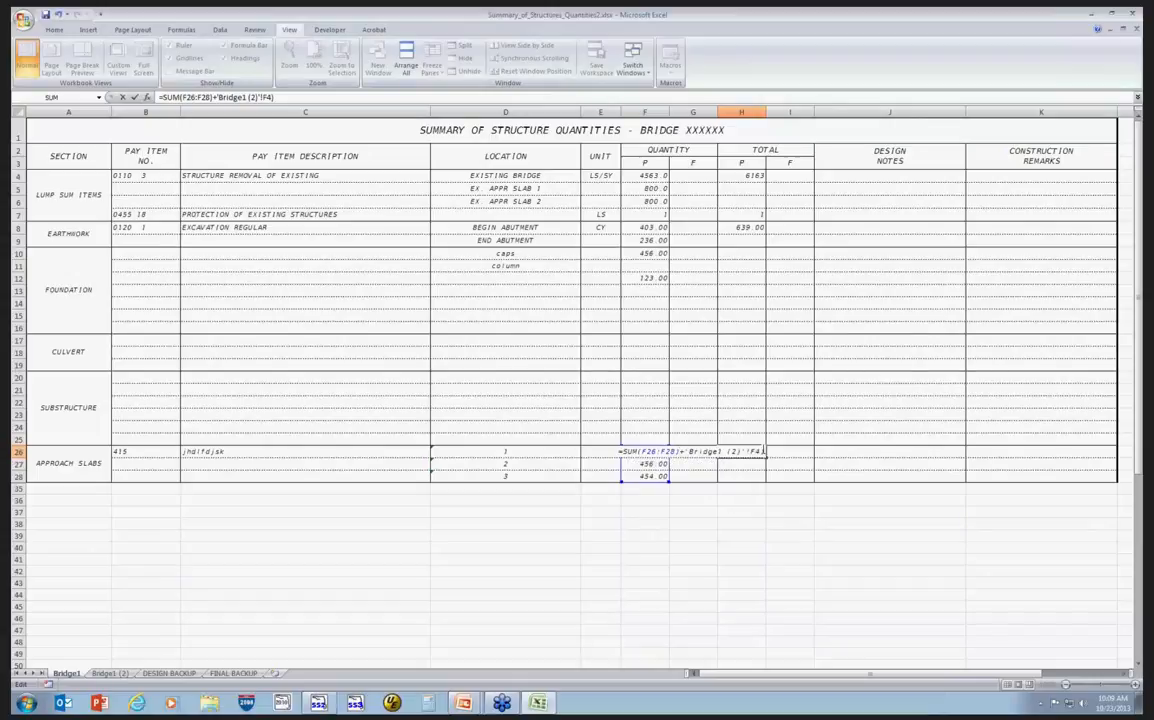
left_click(642, 452)
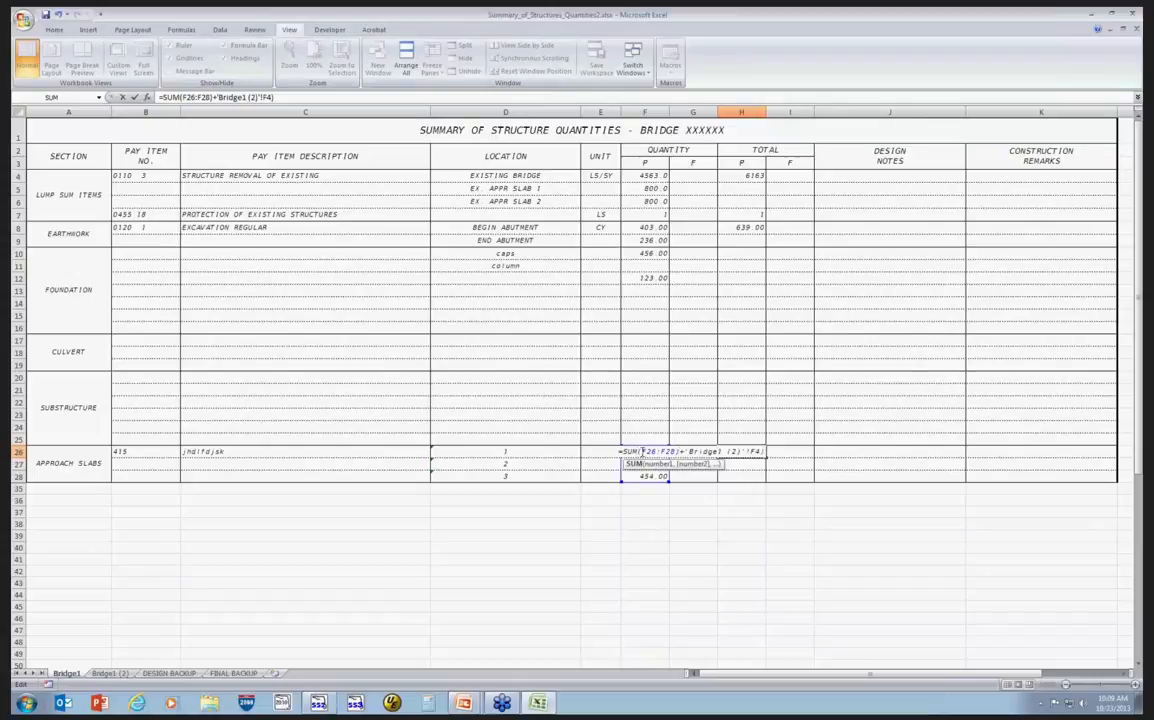
type("(")
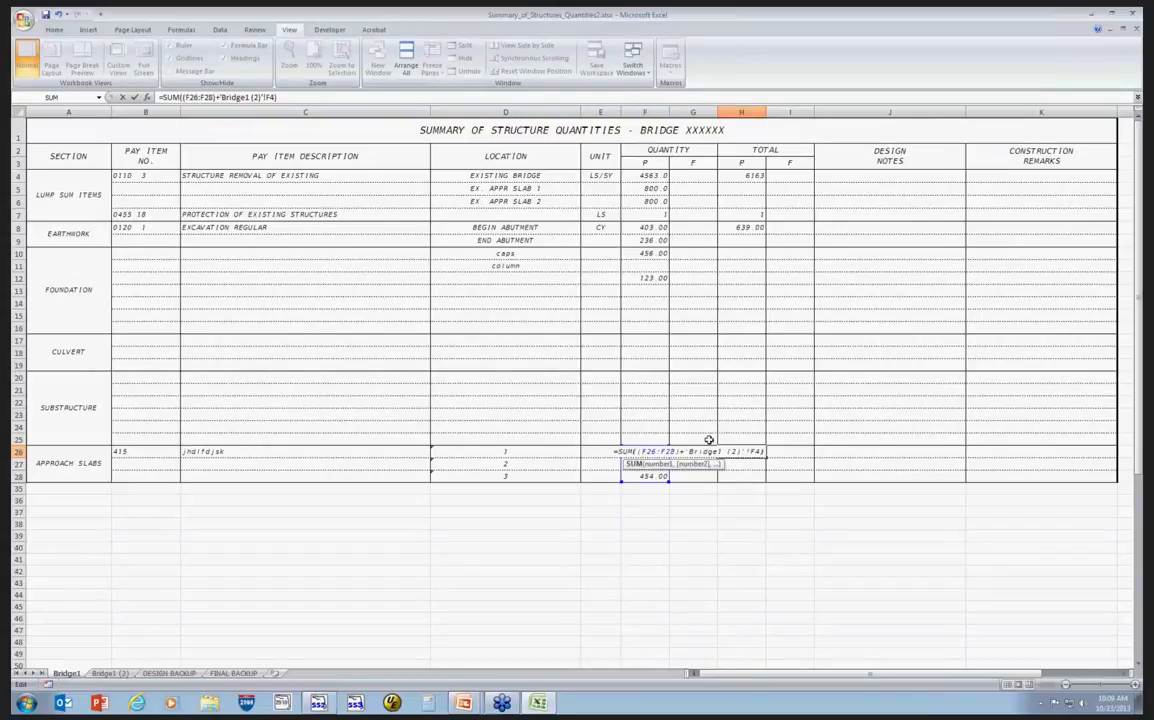
left_click(764, 452)
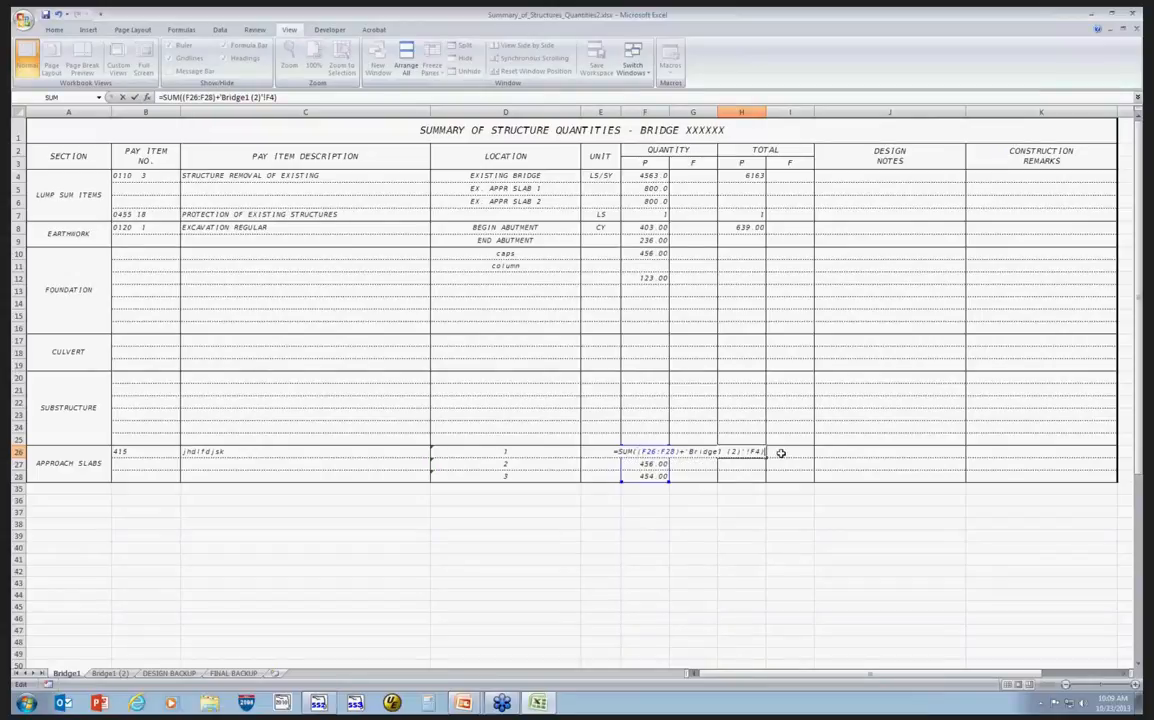
type(")")
key("Return")
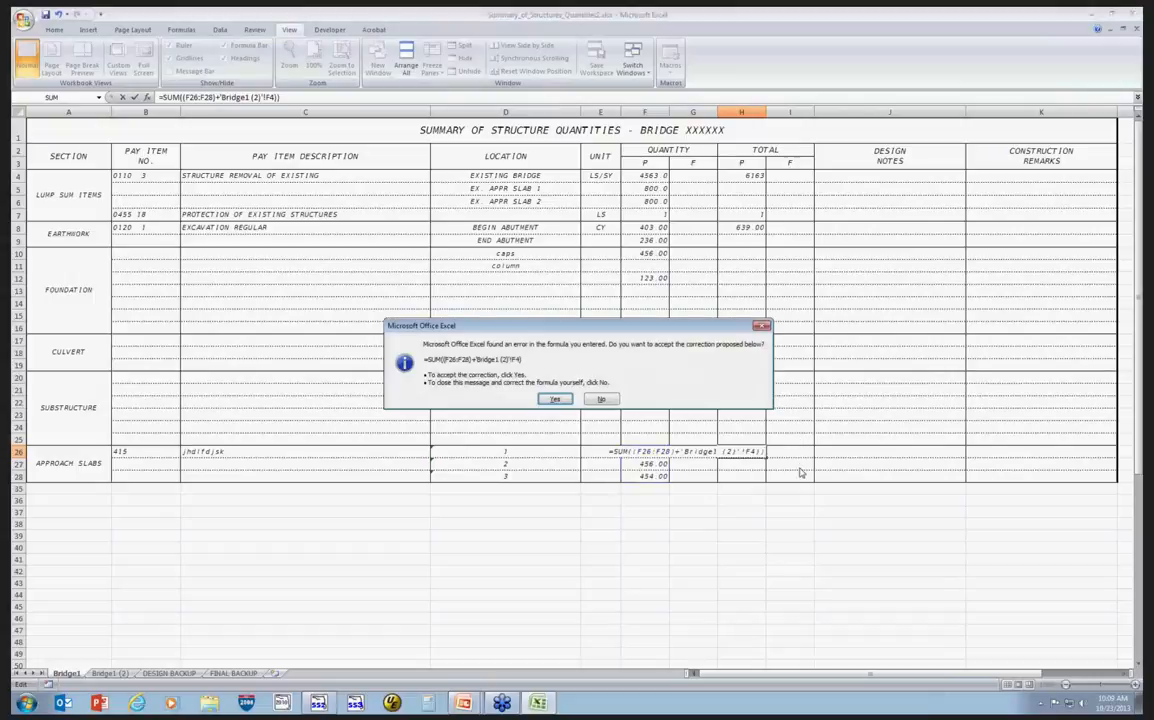
left_click(556, 399)
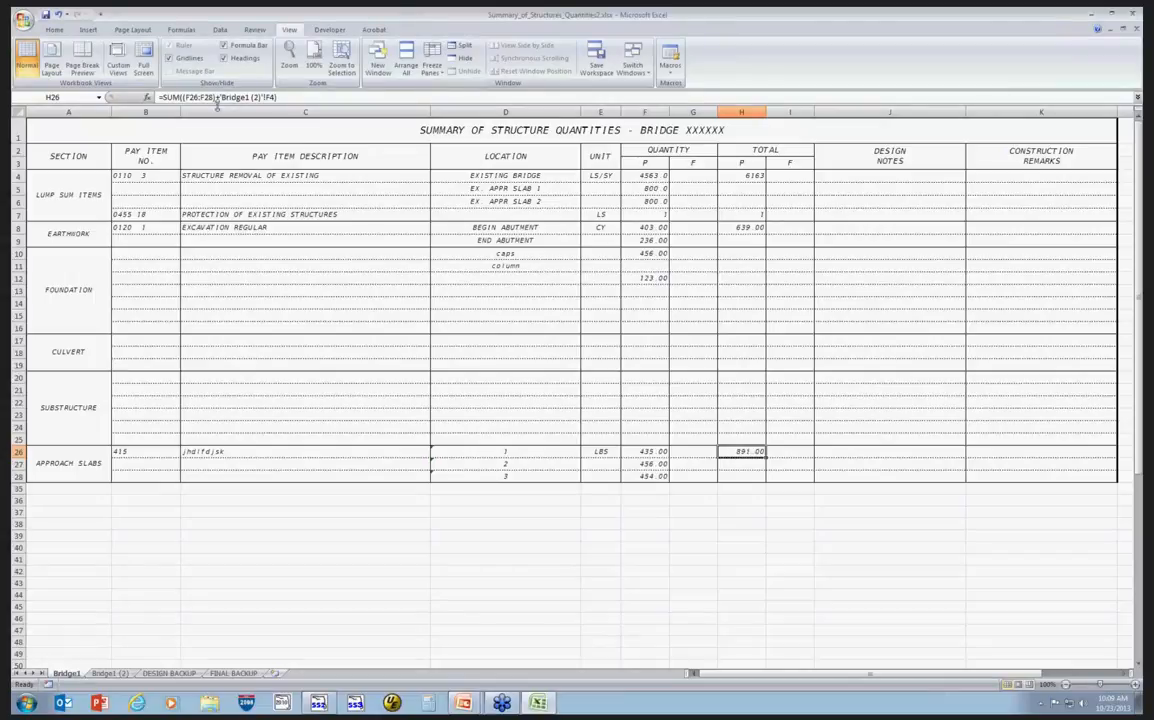
Rewrite the H26 total as =SUM(F26+F27+F28+'Bridge1 (2)'!F4), adding the three quantity cells individually.
left_click_drag(183, 97, 212, 97)
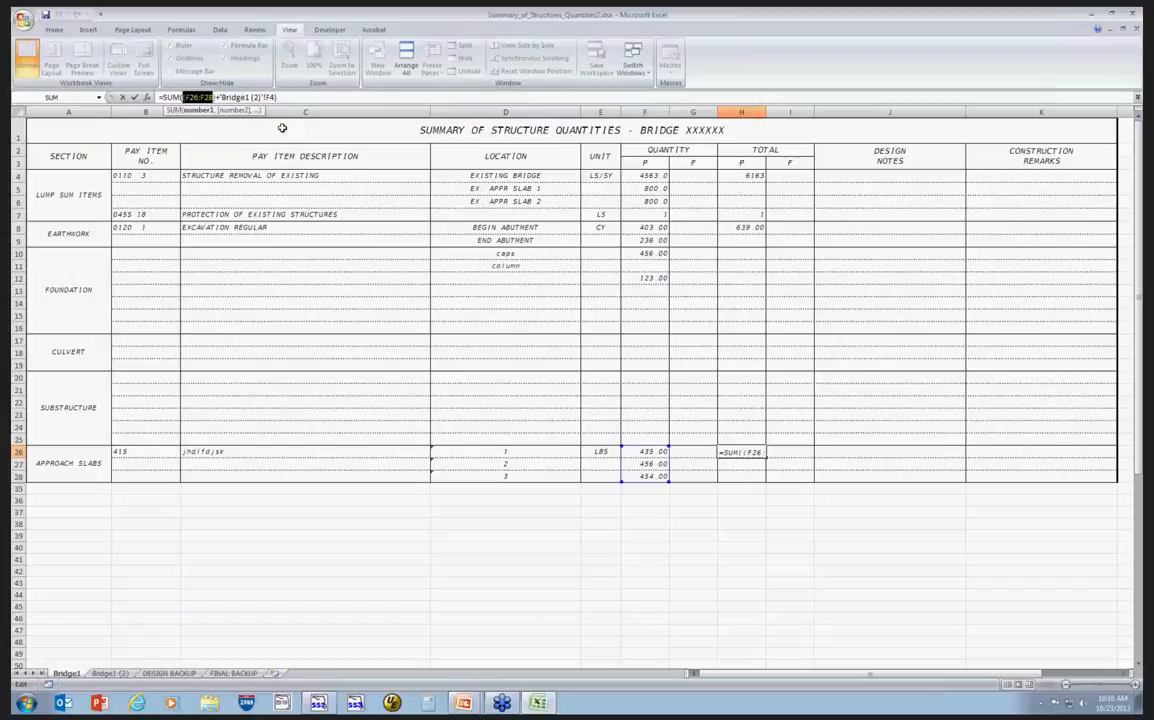
key("Delete")
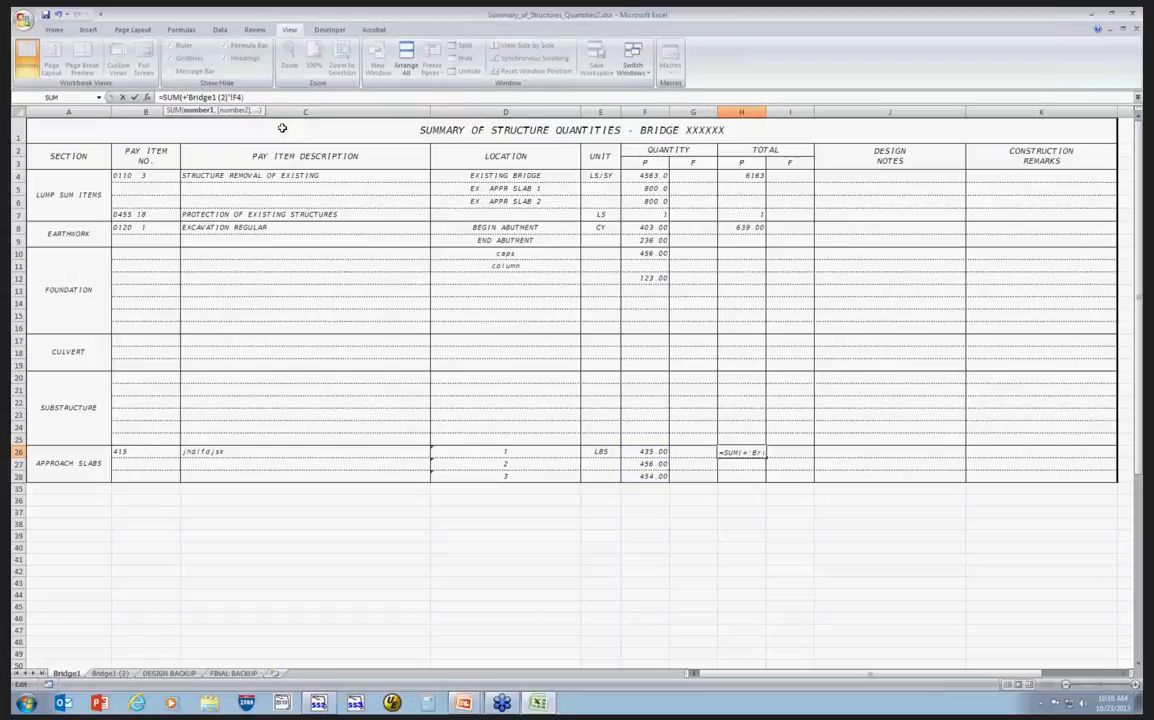
left_click(649, 452)
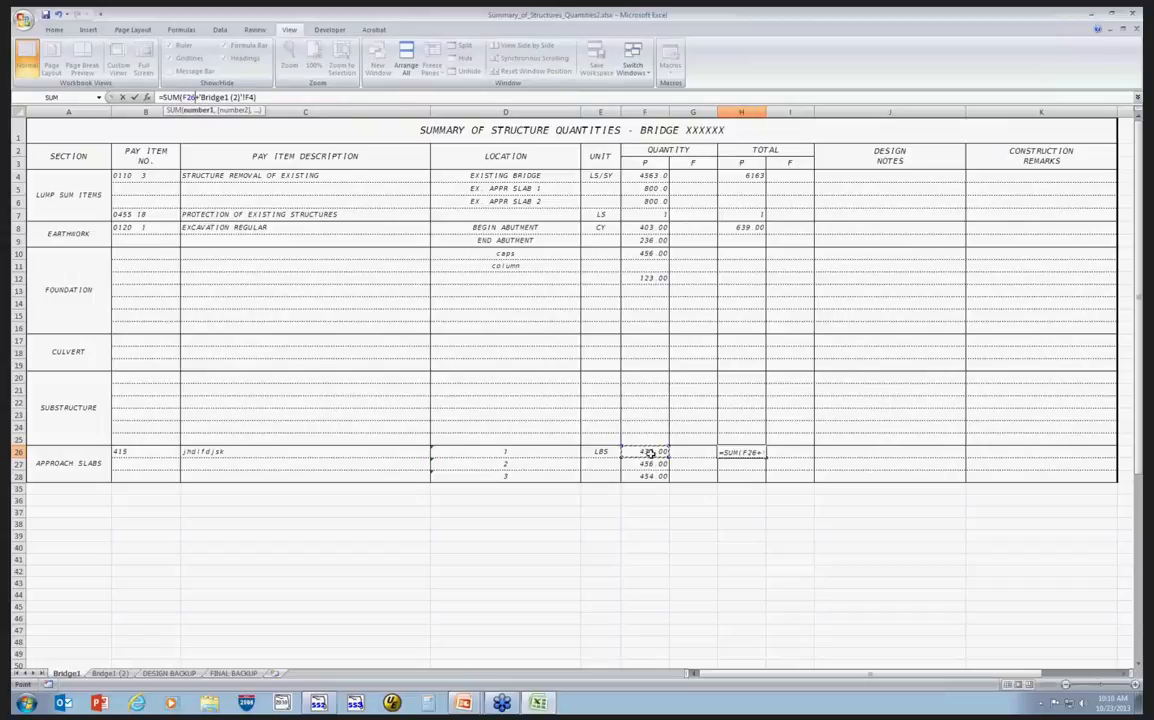
type("+")
left_click(643, 465)
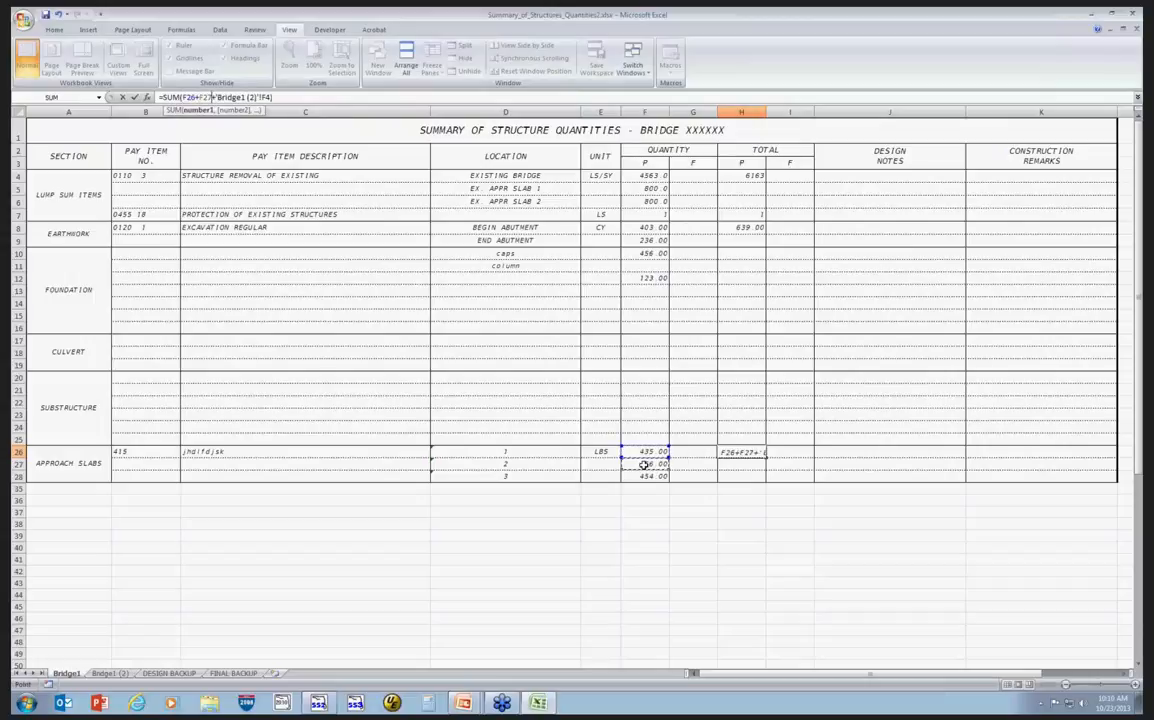
type("+")
left_click(644, 475)
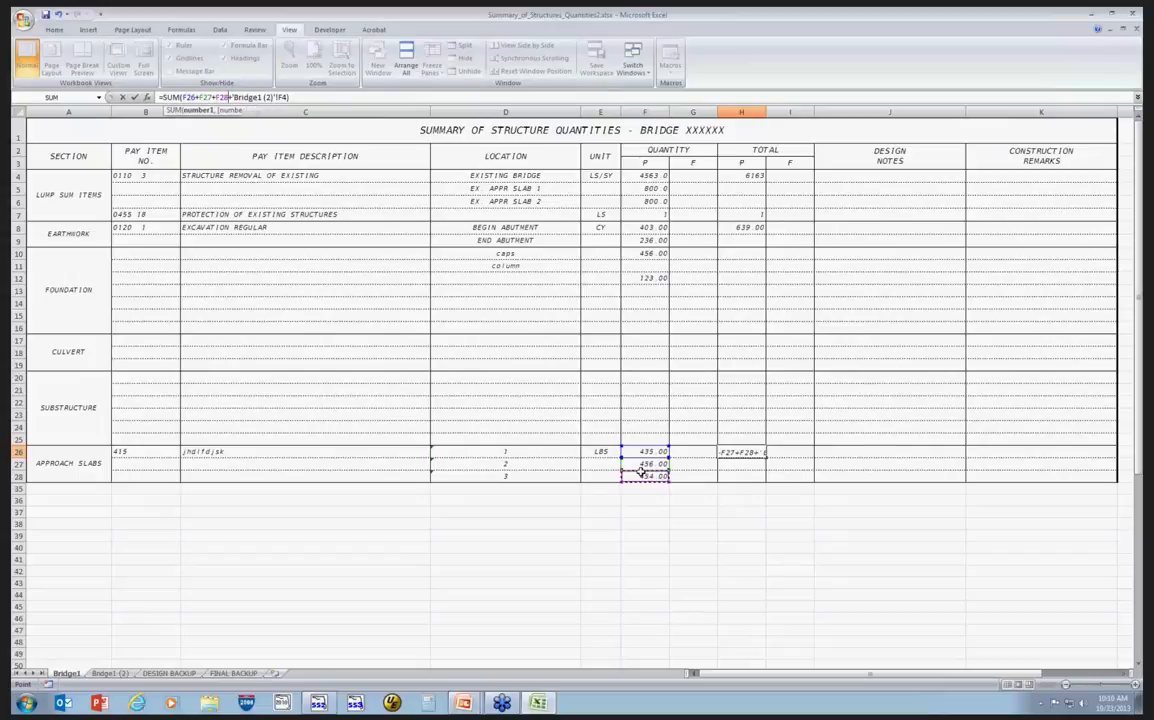
key("Return")
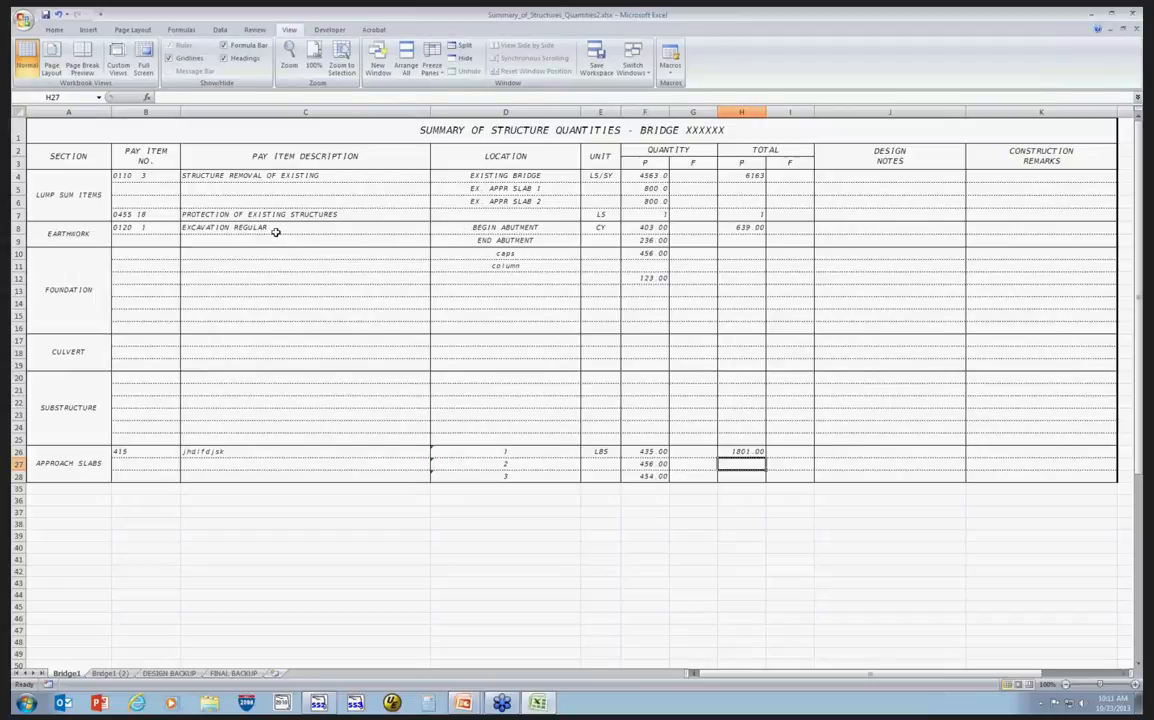
Review the earthwork location entries on Bridge1 and the continued Bridge1 (2) sheet.
left_click(506, 228)
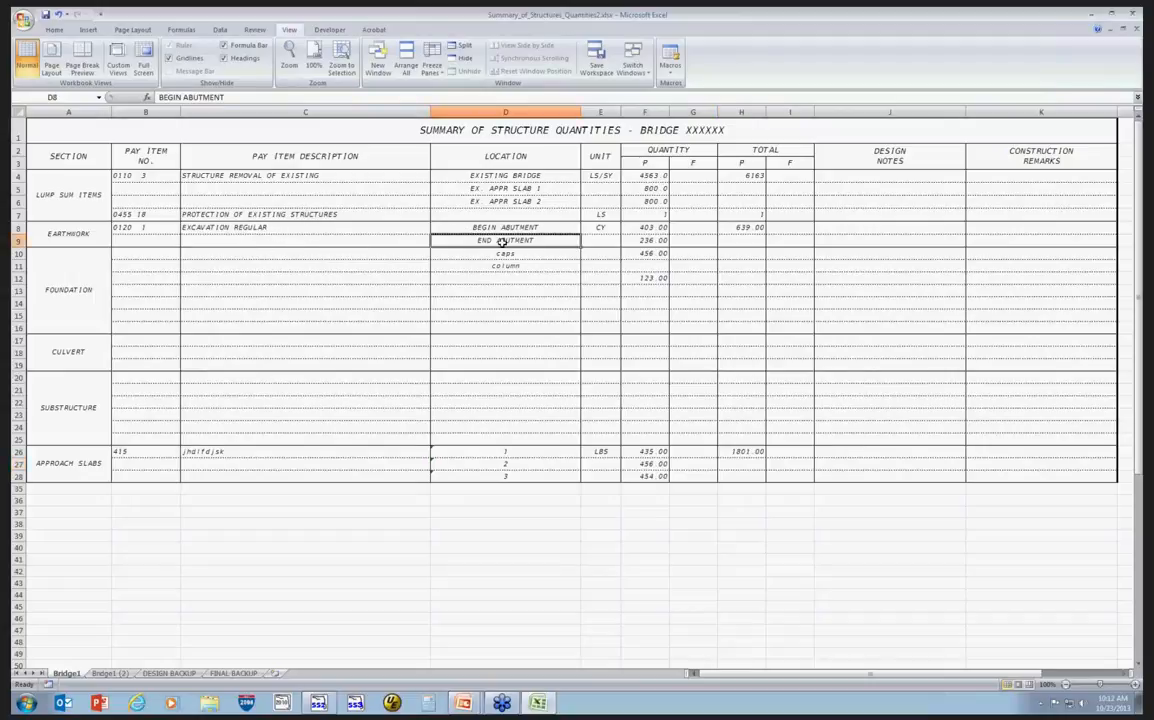
key("Down")
left_click(468, 226)
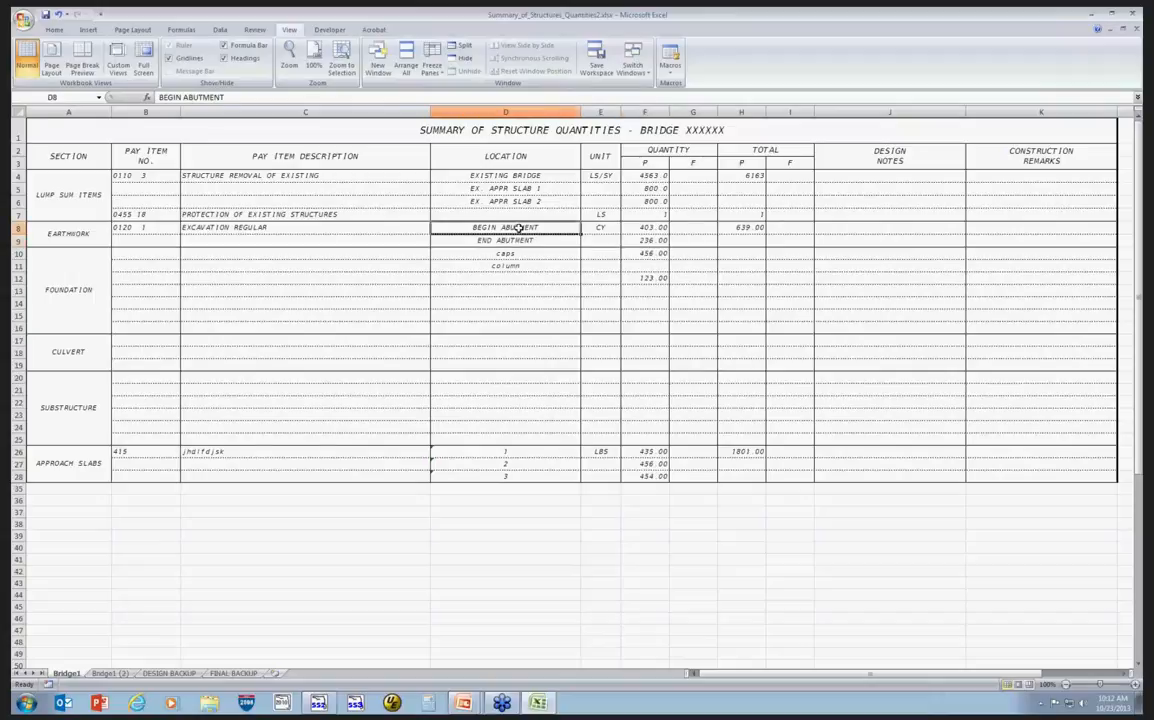
left_click(466, 240)
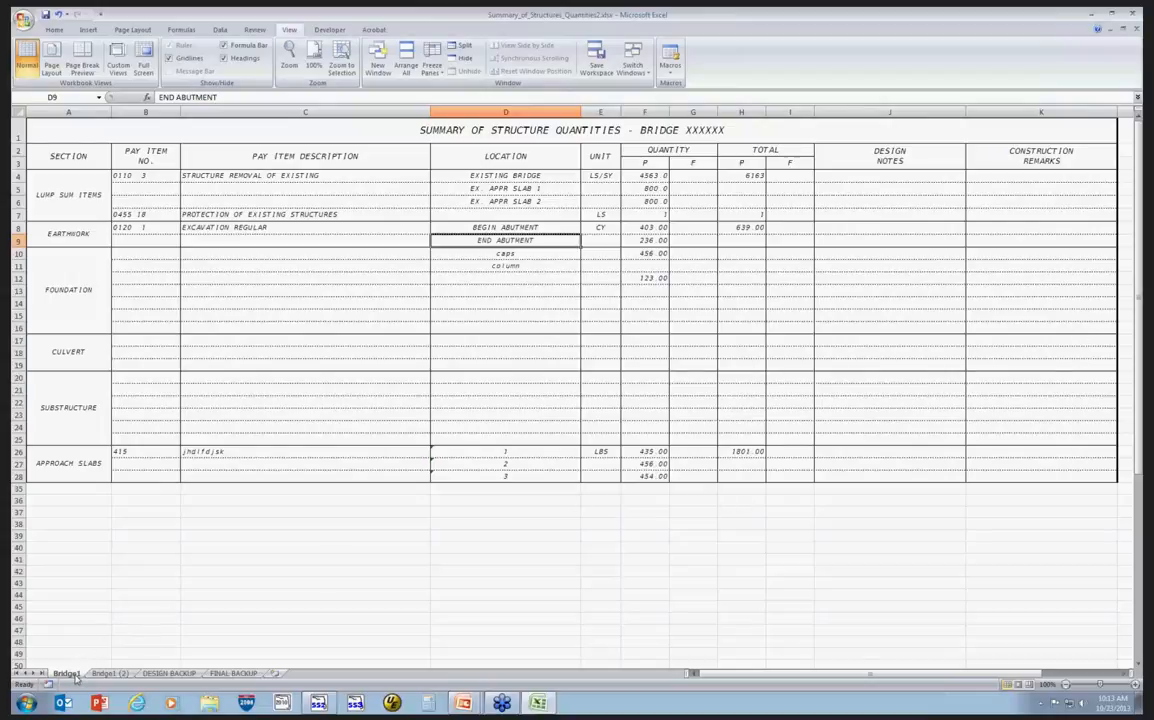
left_click(110, 673)
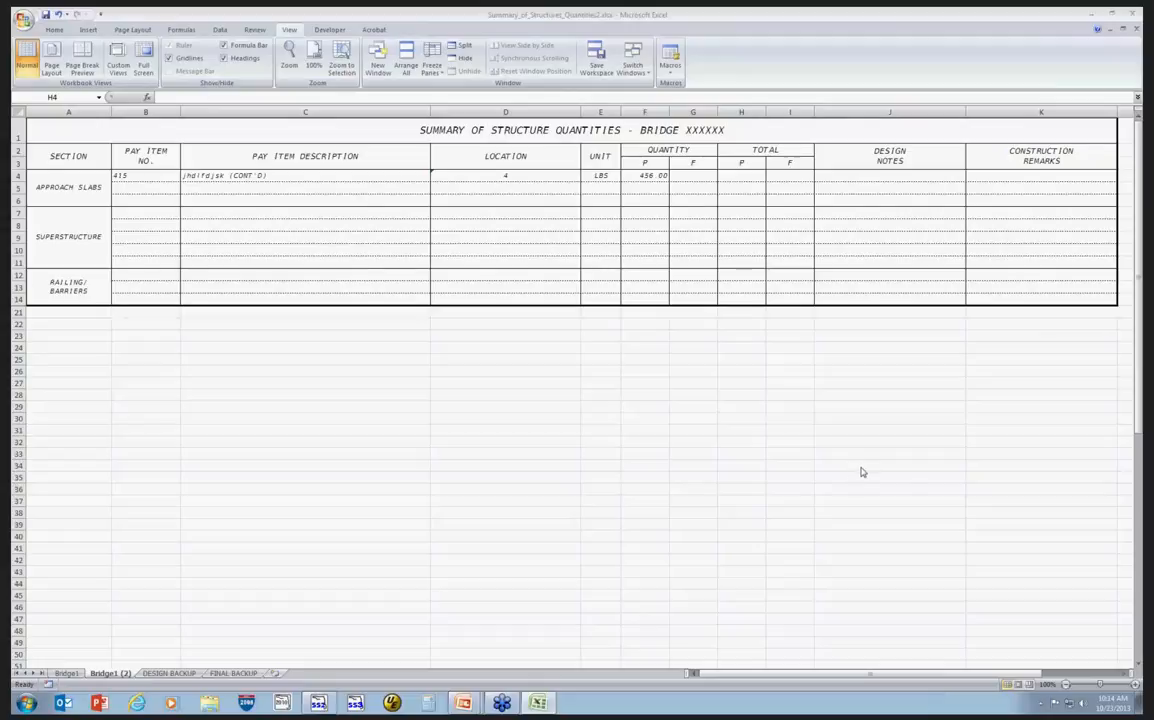
left_click(461, 684)
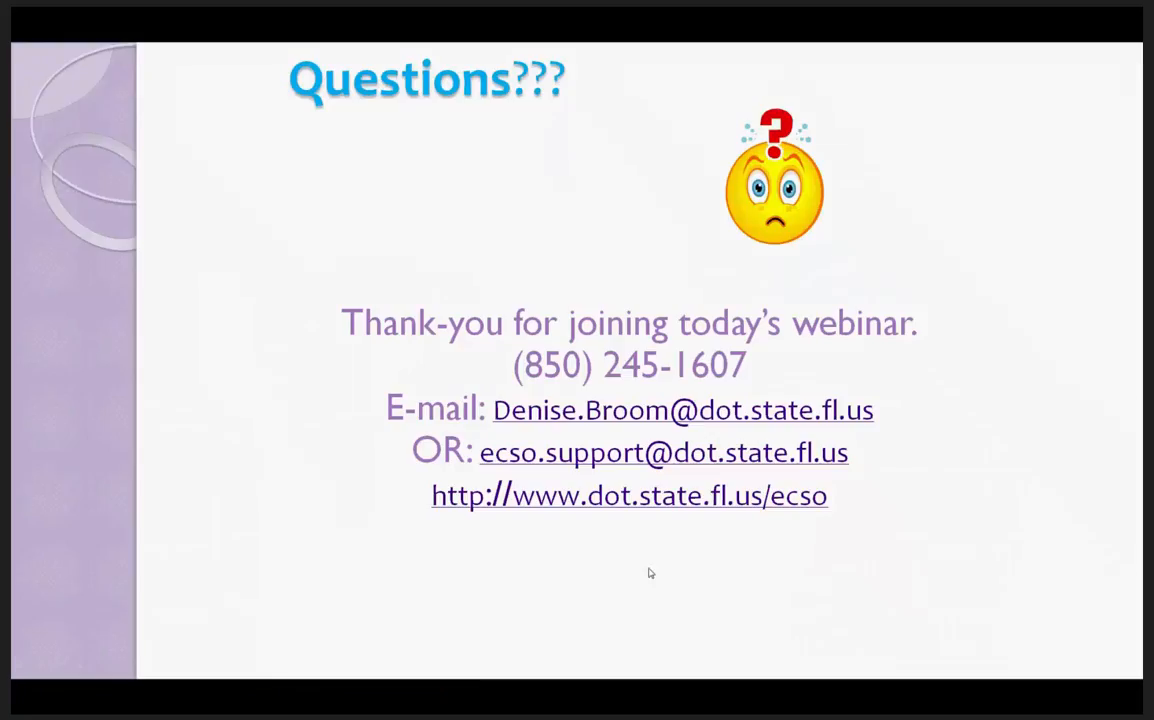